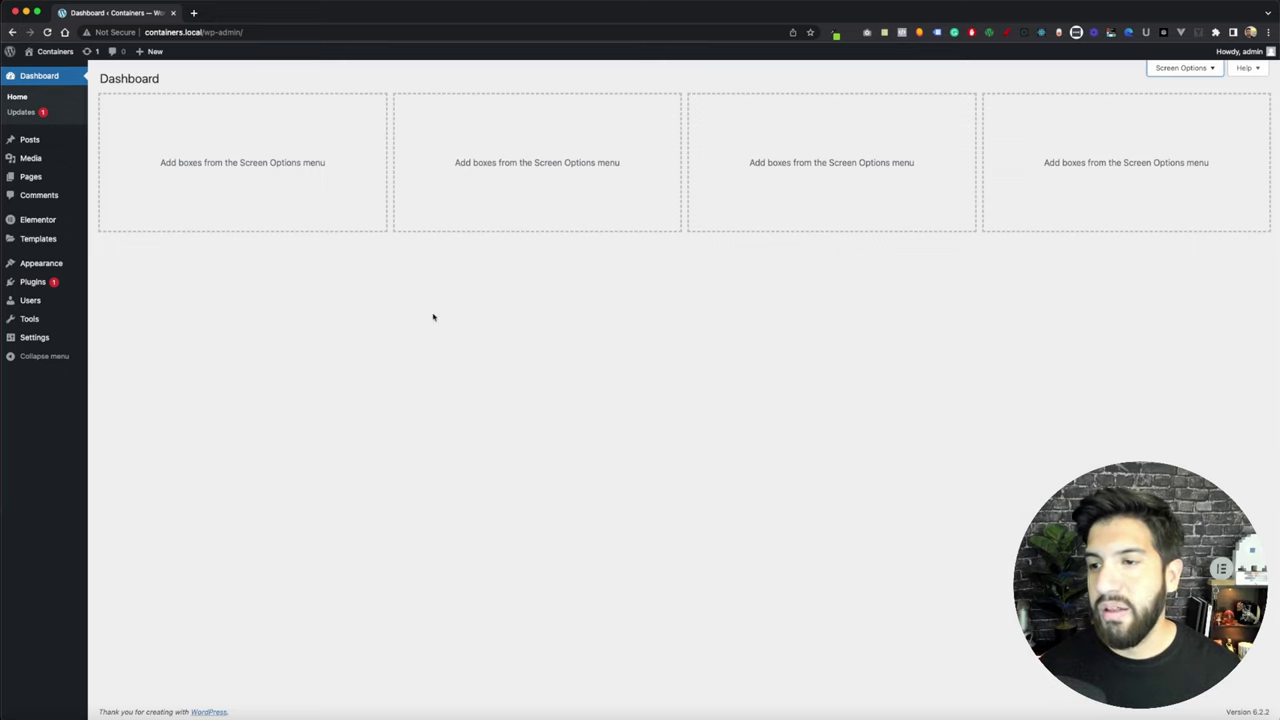
# Open the Theme Builder's table view and look through the template types offered for a new template
pyautogui.moveTo(41, 245)
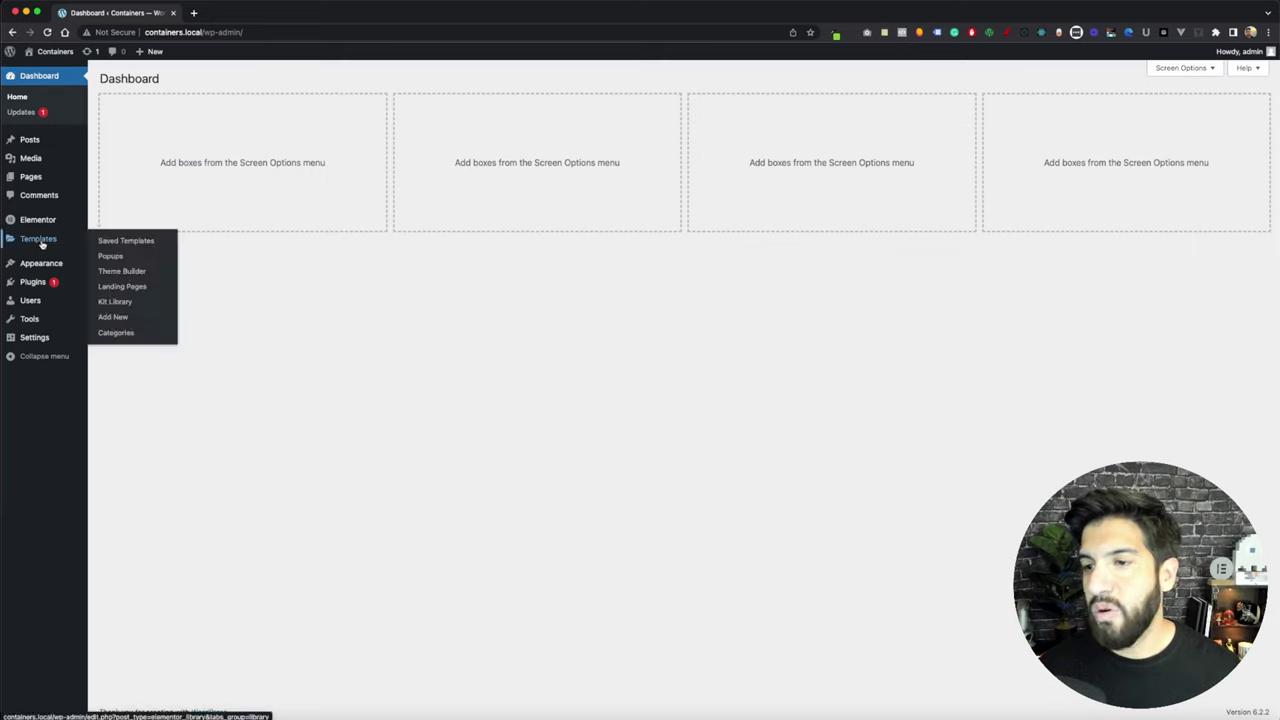
pyautogui.click(121, 272)
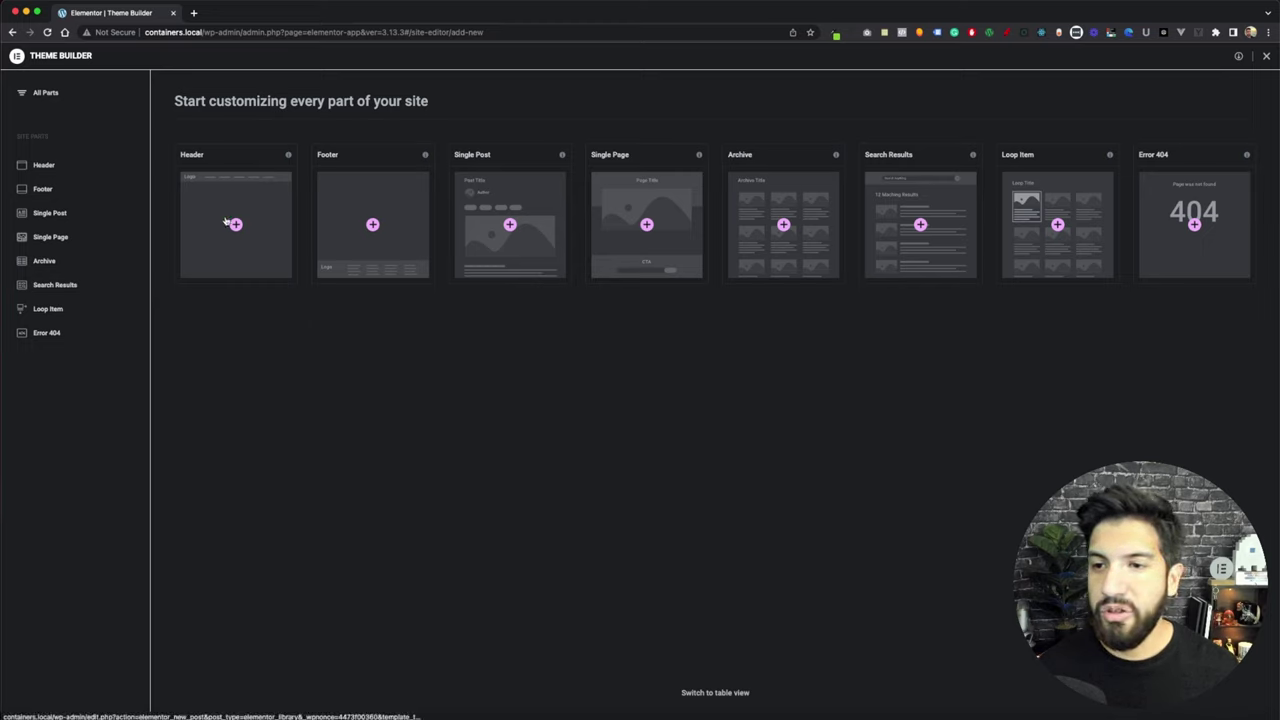
pyautogui.click(734, 695)
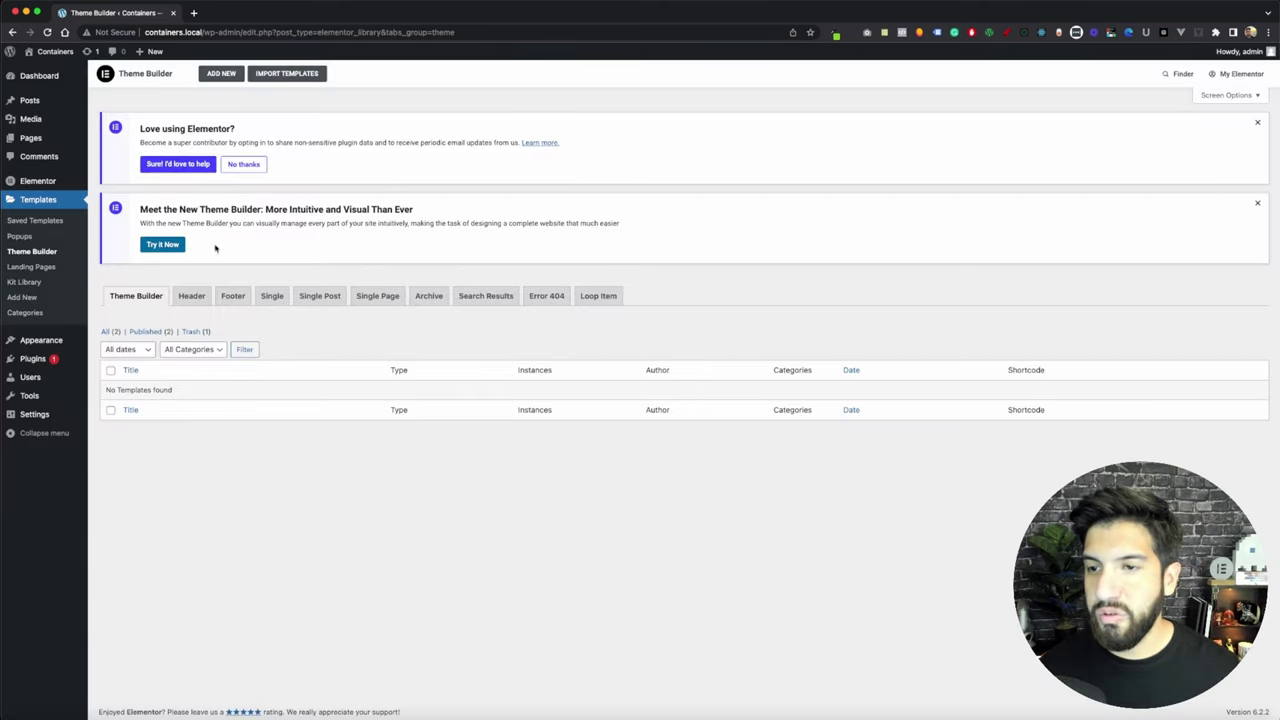
pyautogui.click(221, 74)
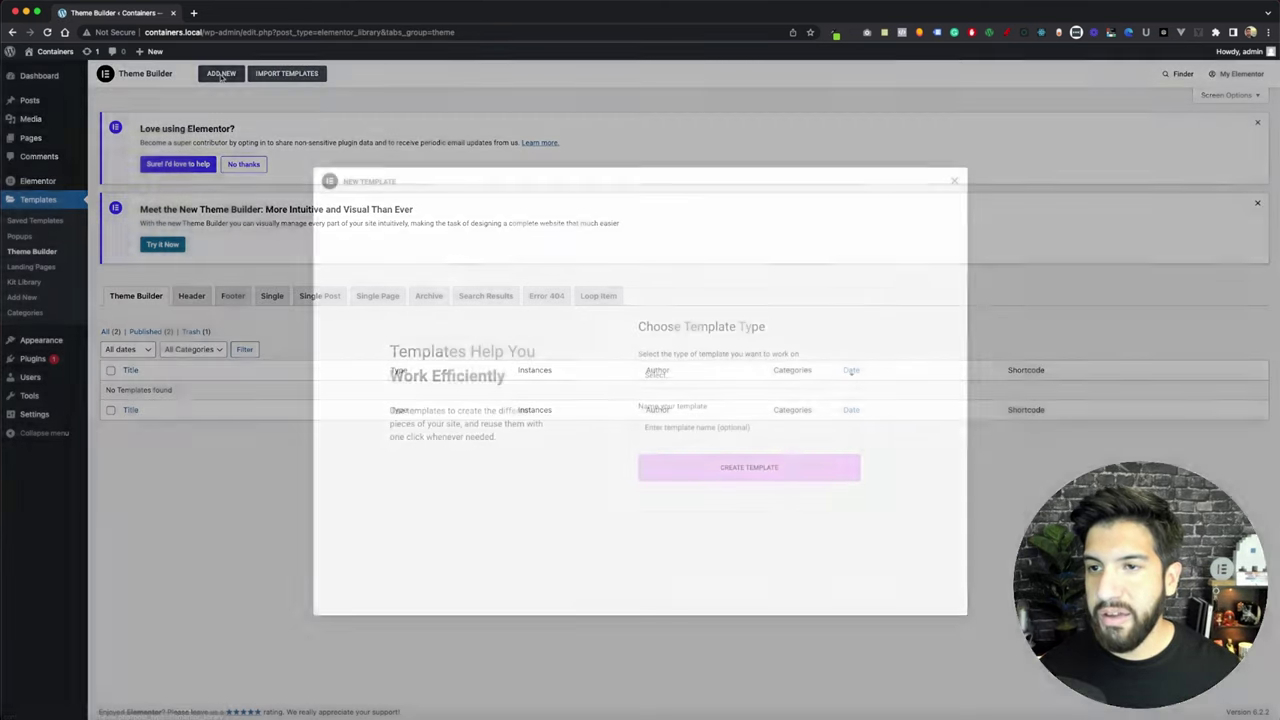
pyautogui.click(688, 372)
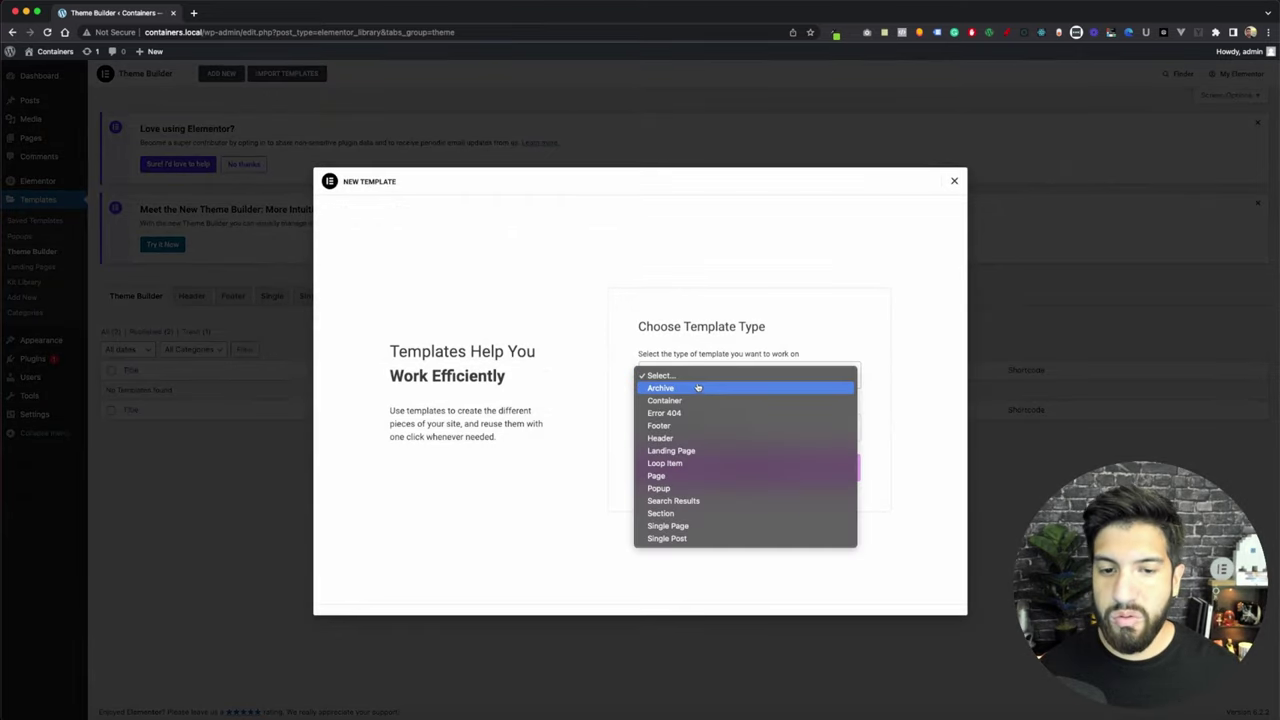
pyautogui.click(598, 448)
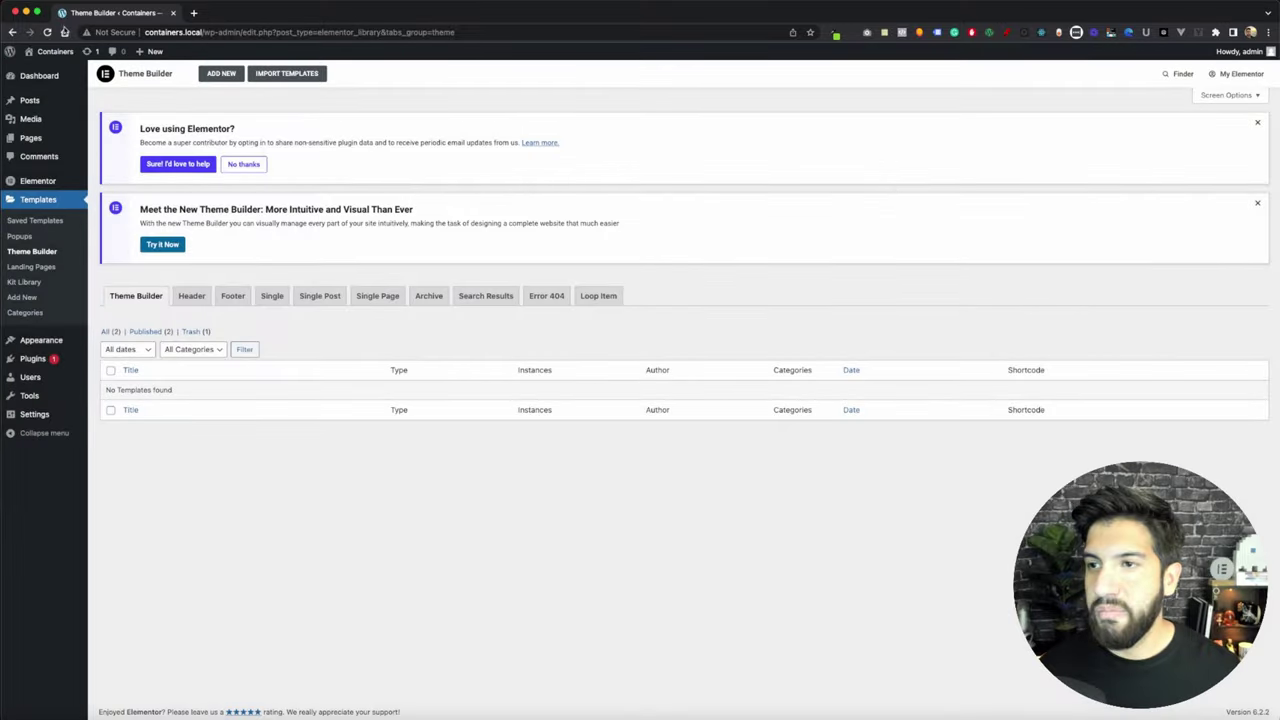
# Create a new Header template from the Theme Builder and dismiss the block library to start from a blank canvas
pyautogui.click(32, 251)
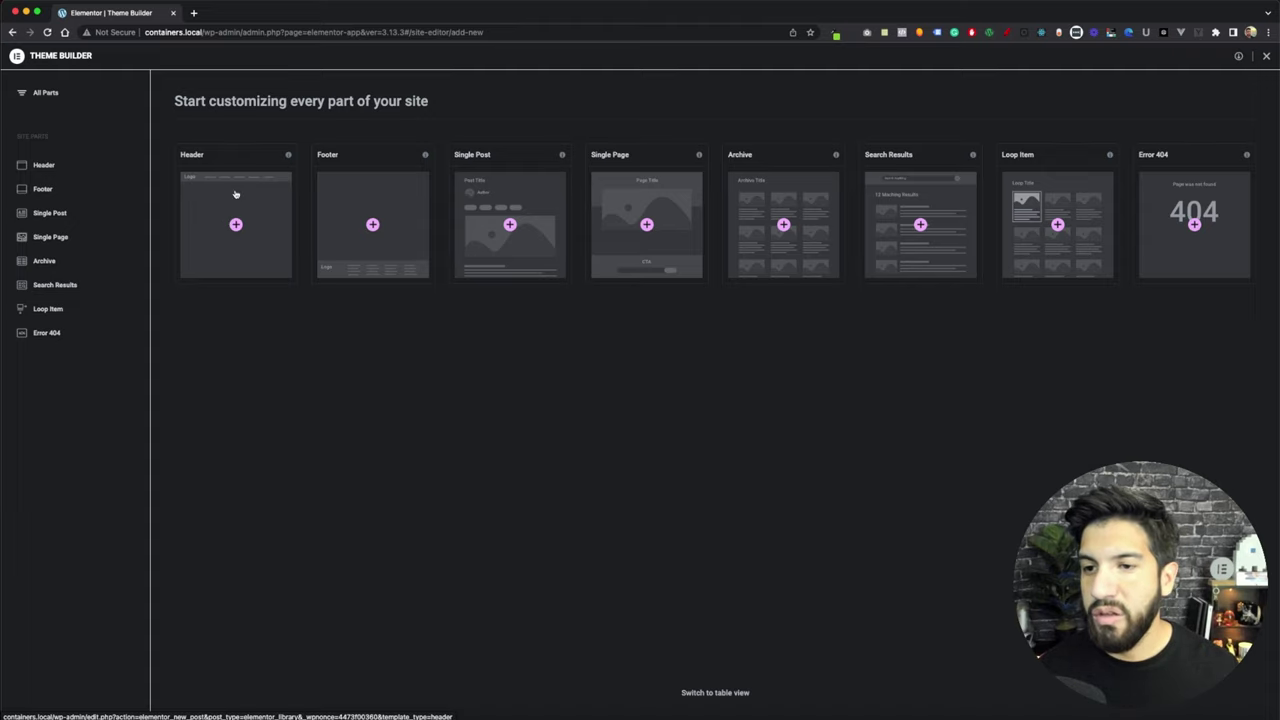
pyautogui.click(236, 192)
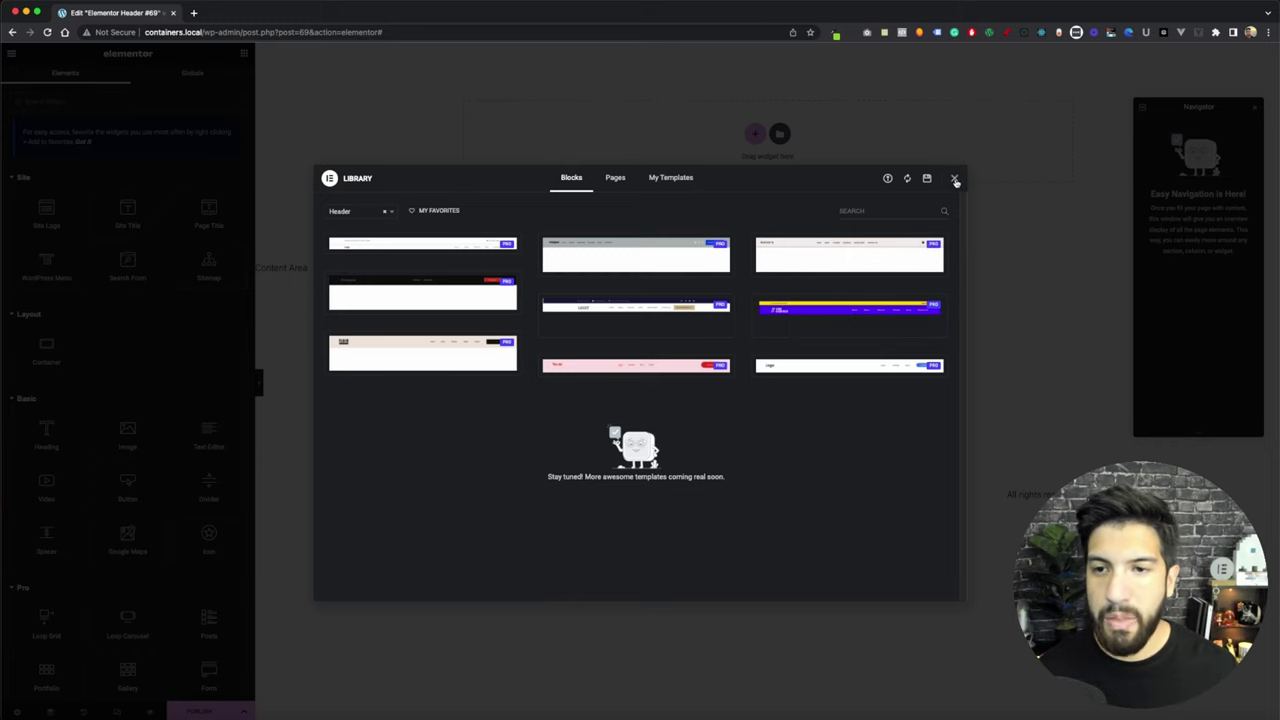
pyautogui.click(955, 179)
# Add a row-direction container to the header and nest a second container inside it
pyautogui.click(755, 135)
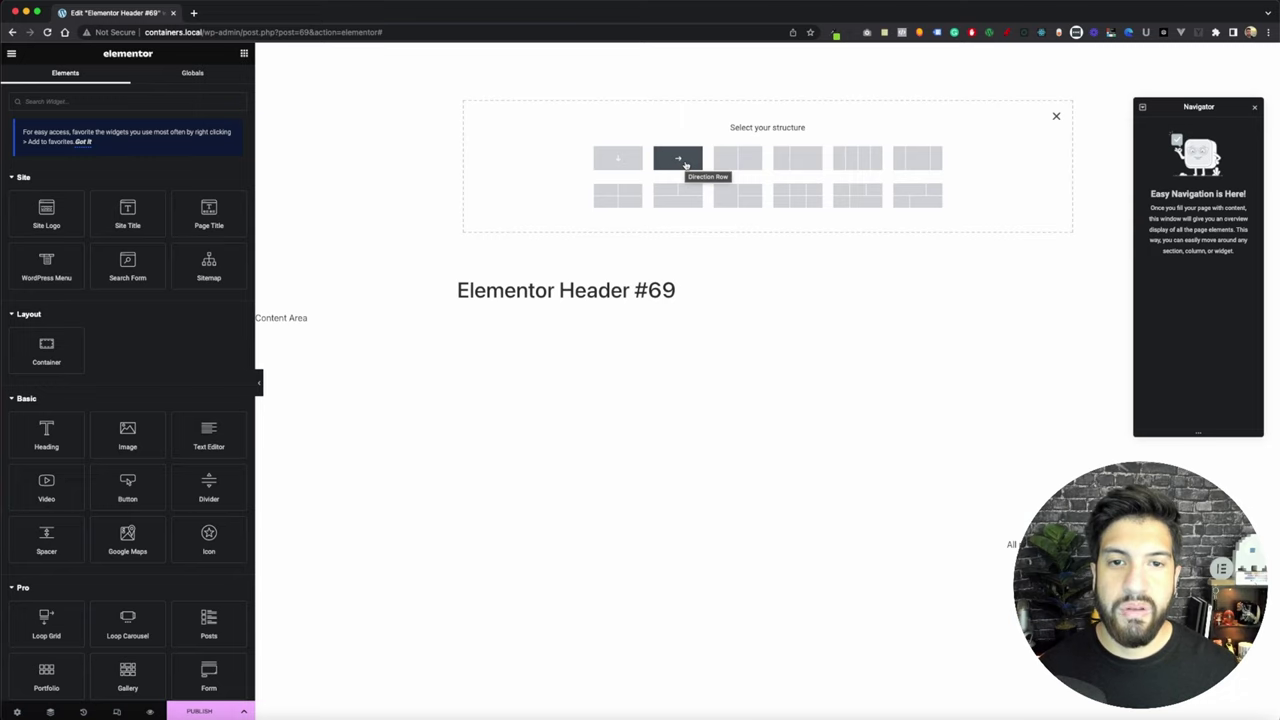
pyautogui.click(685, 164)
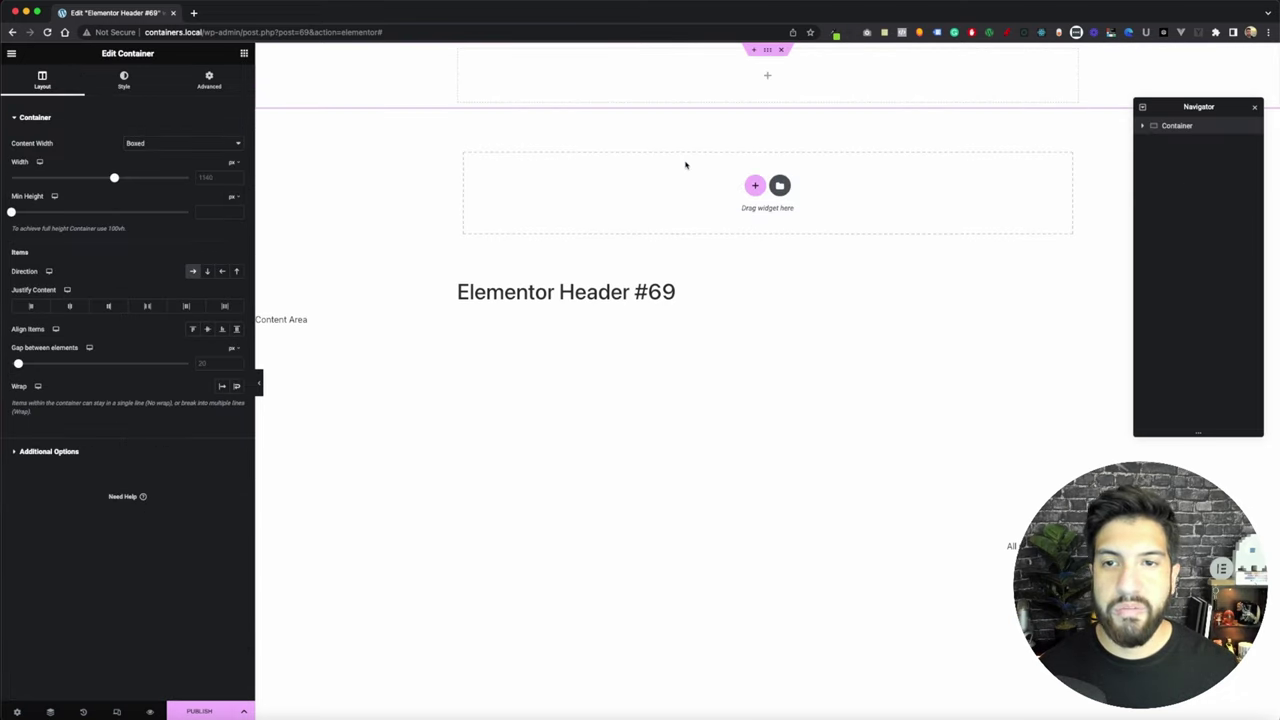
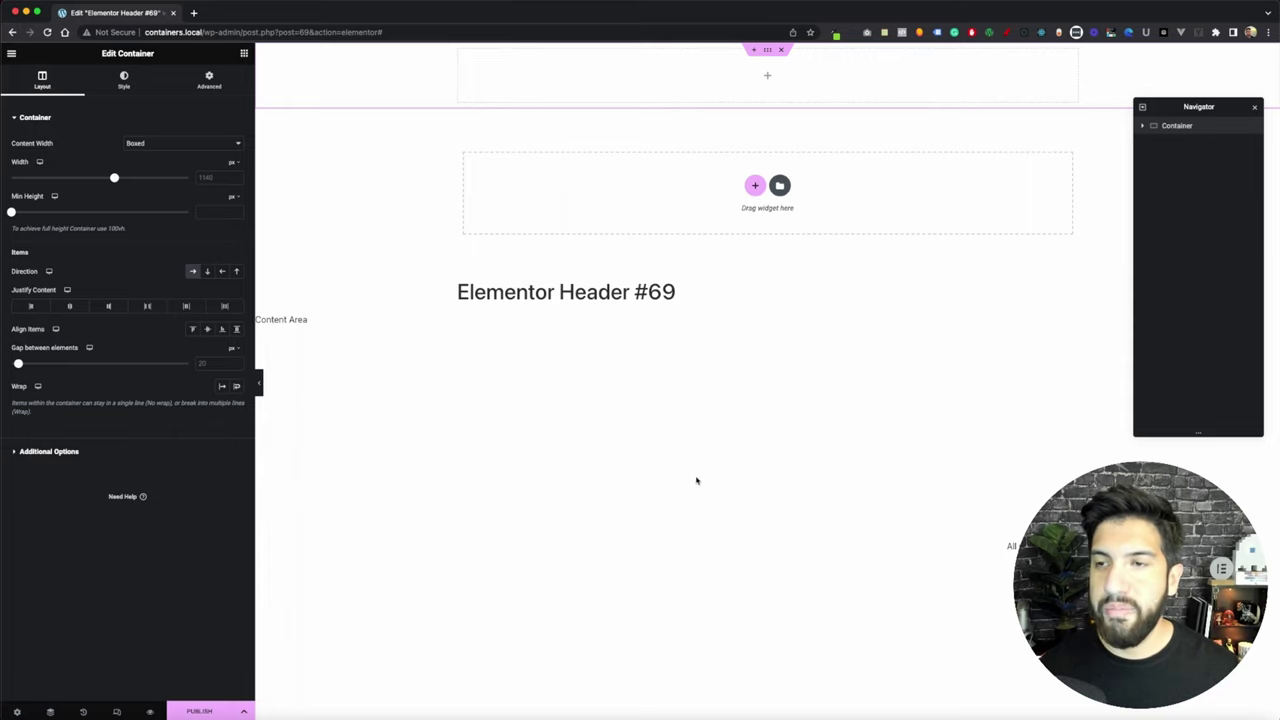
pyautogui.click(244, 54)
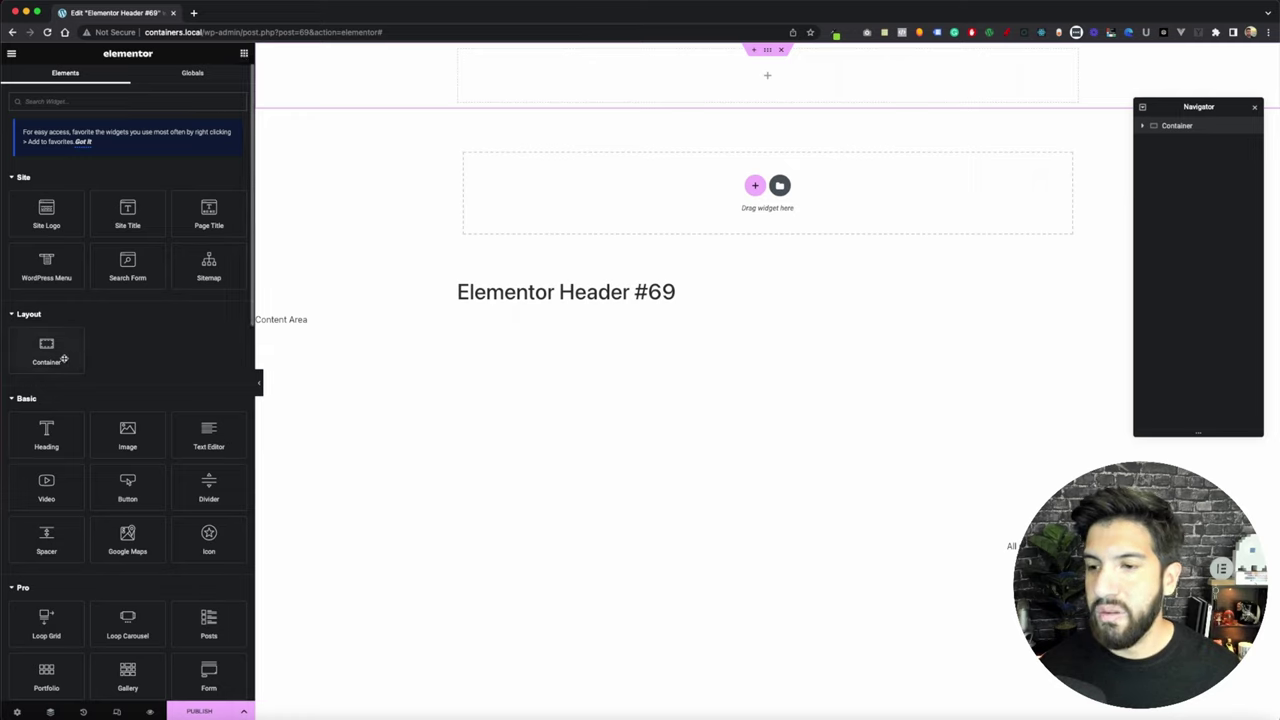
pyautogui.moveTo(50, 360); pyautogui.dragTo(532, 74)
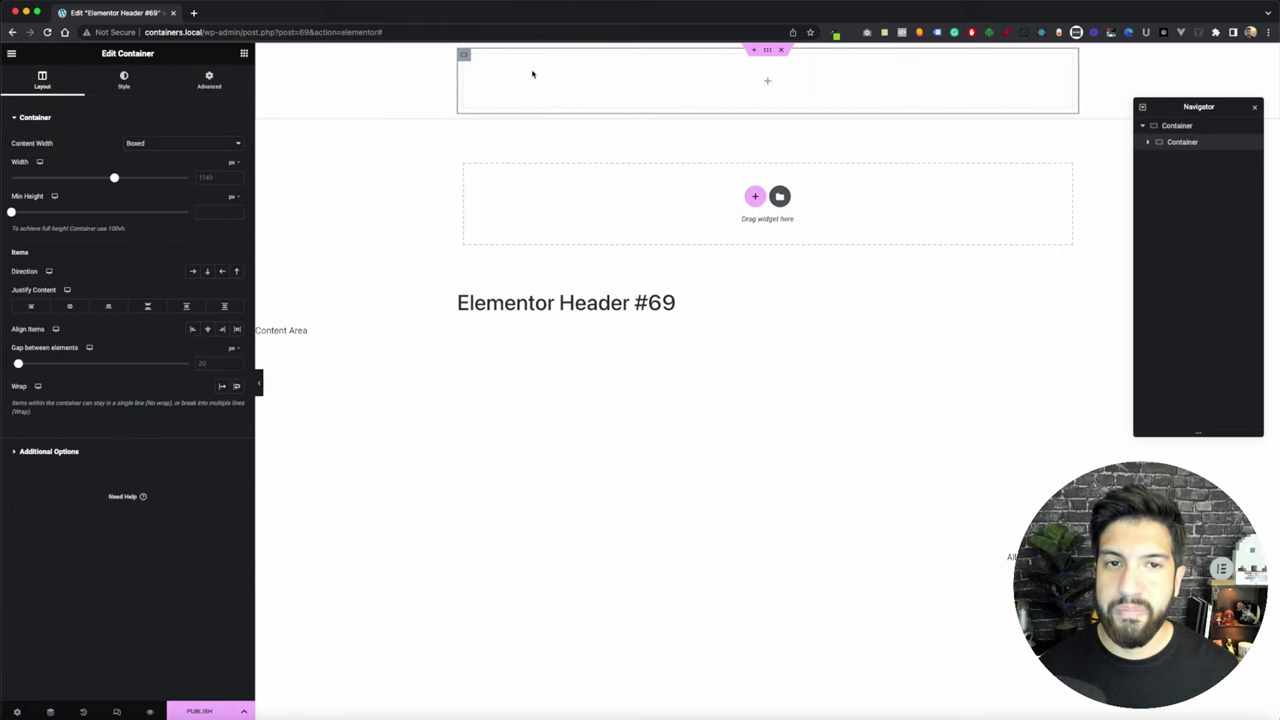
# Place a Site Logo in the outer container ahead of the nested one and narrow it to about 8.2% width
pyautogui.click(243, 56)
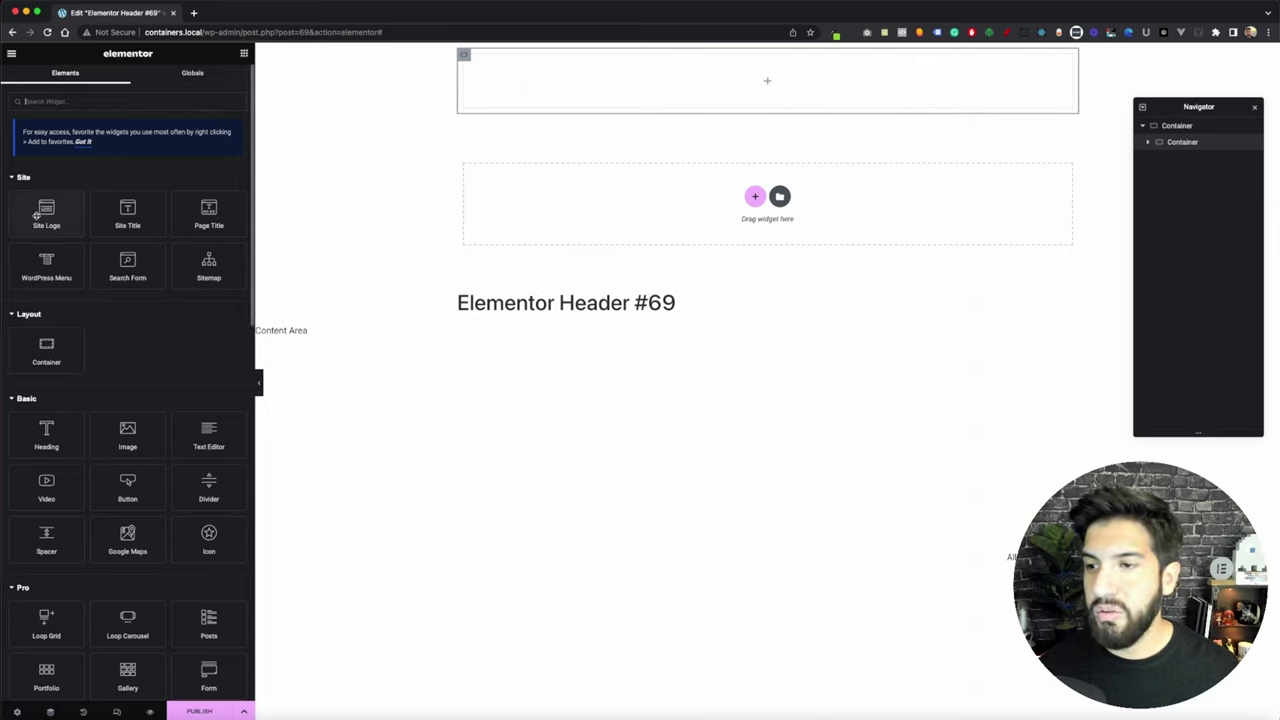
pyautogui.moveTo(36, 214); pyautogui.dragTo(570, 115)
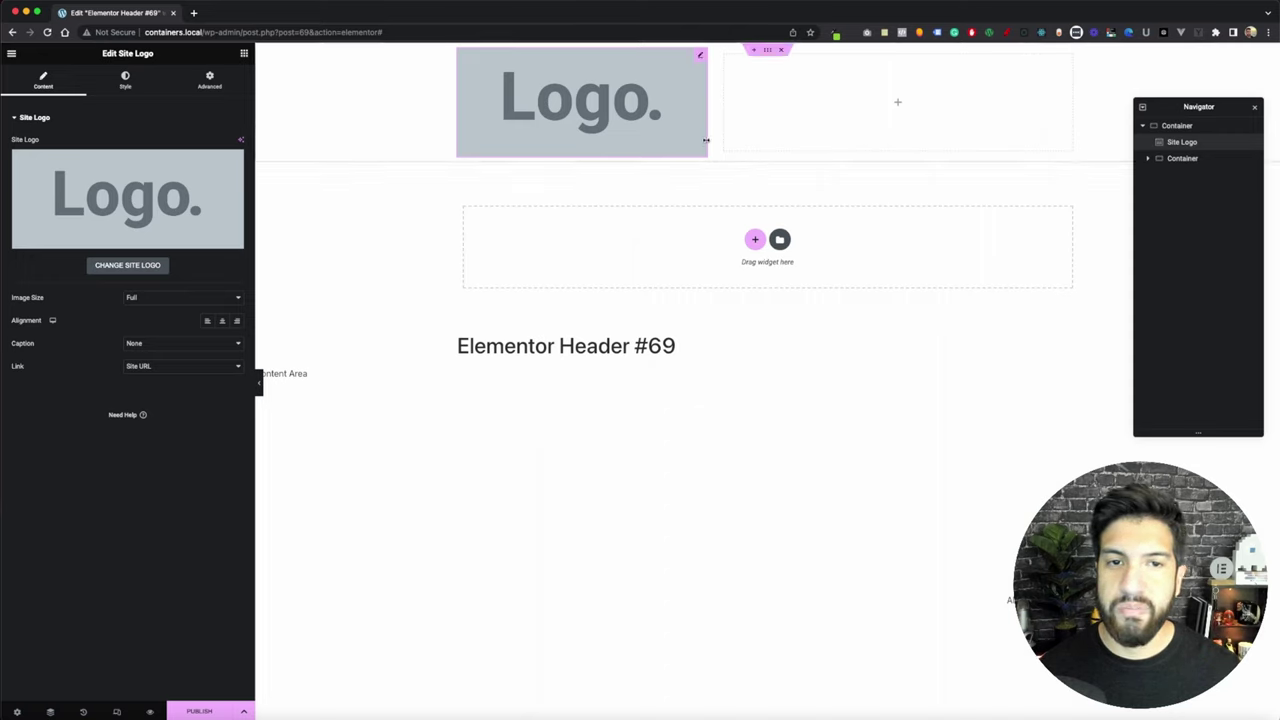
pyautogui.moveTo(706, 140); pyautogui.dragTo(551, 112)
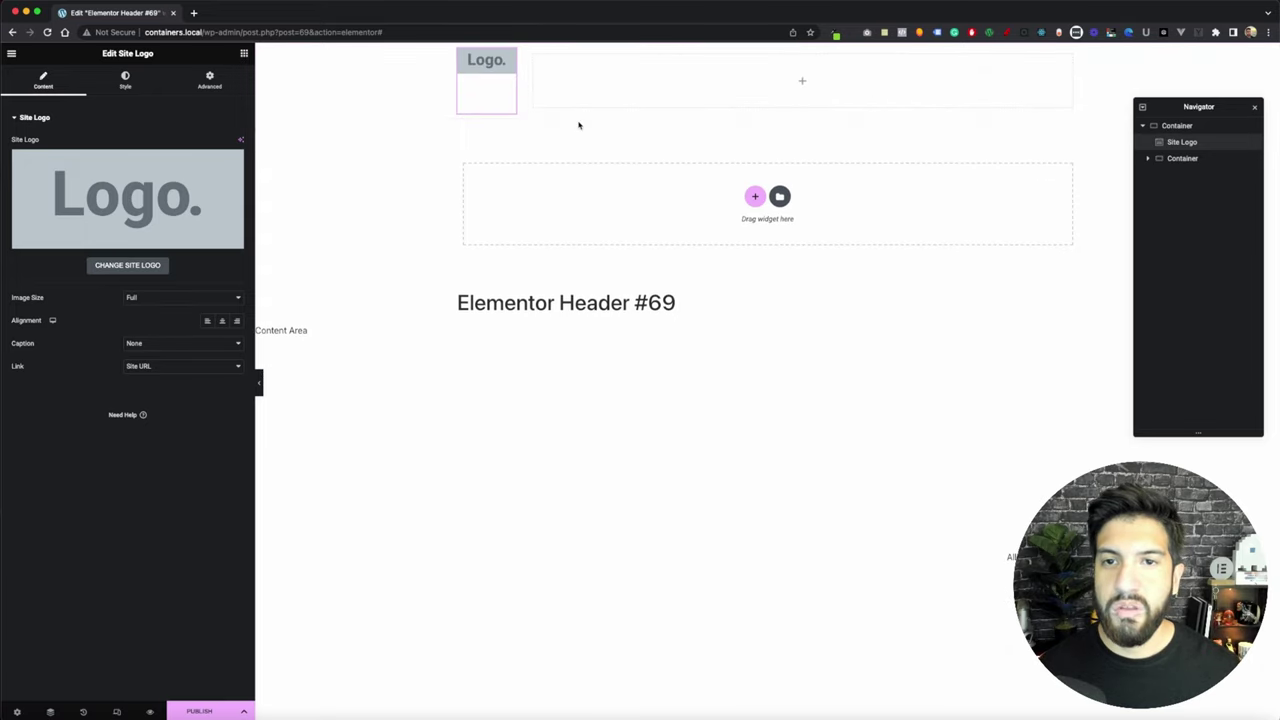
pyautogui.click(199, 89)
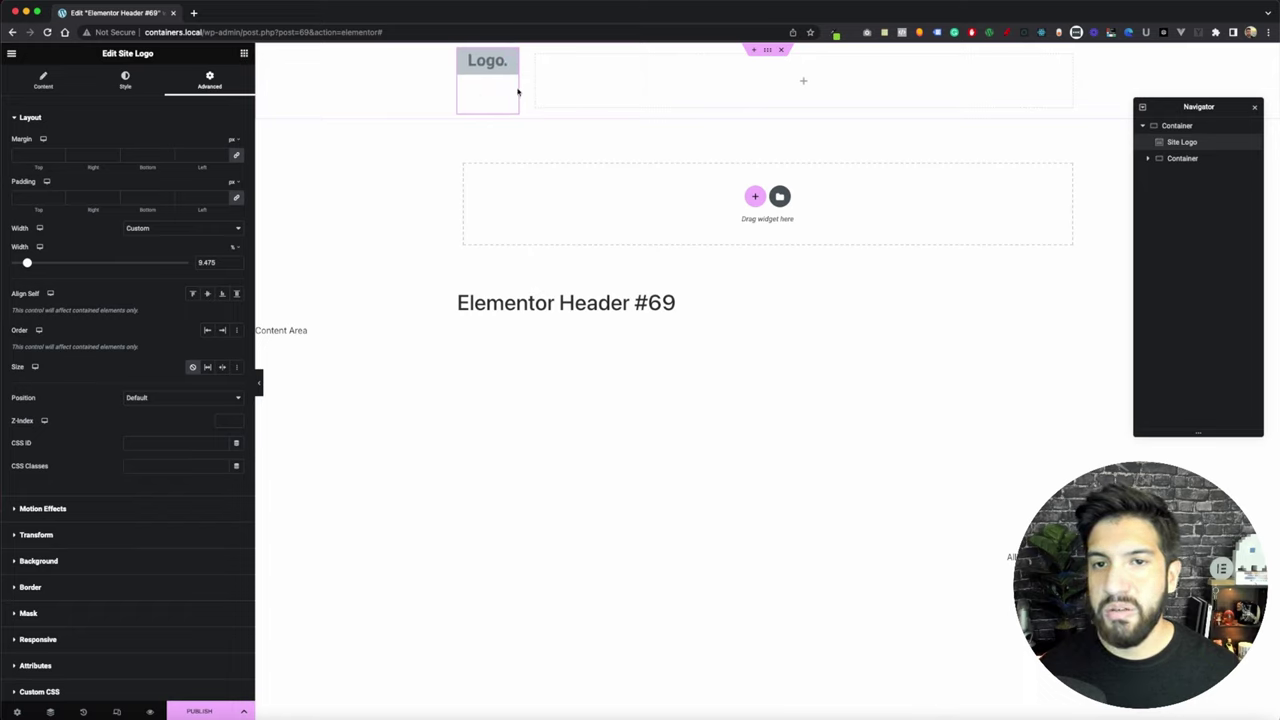
pyautogui.moveTo(517, 91); pyautogui.dragTo(530, 115)
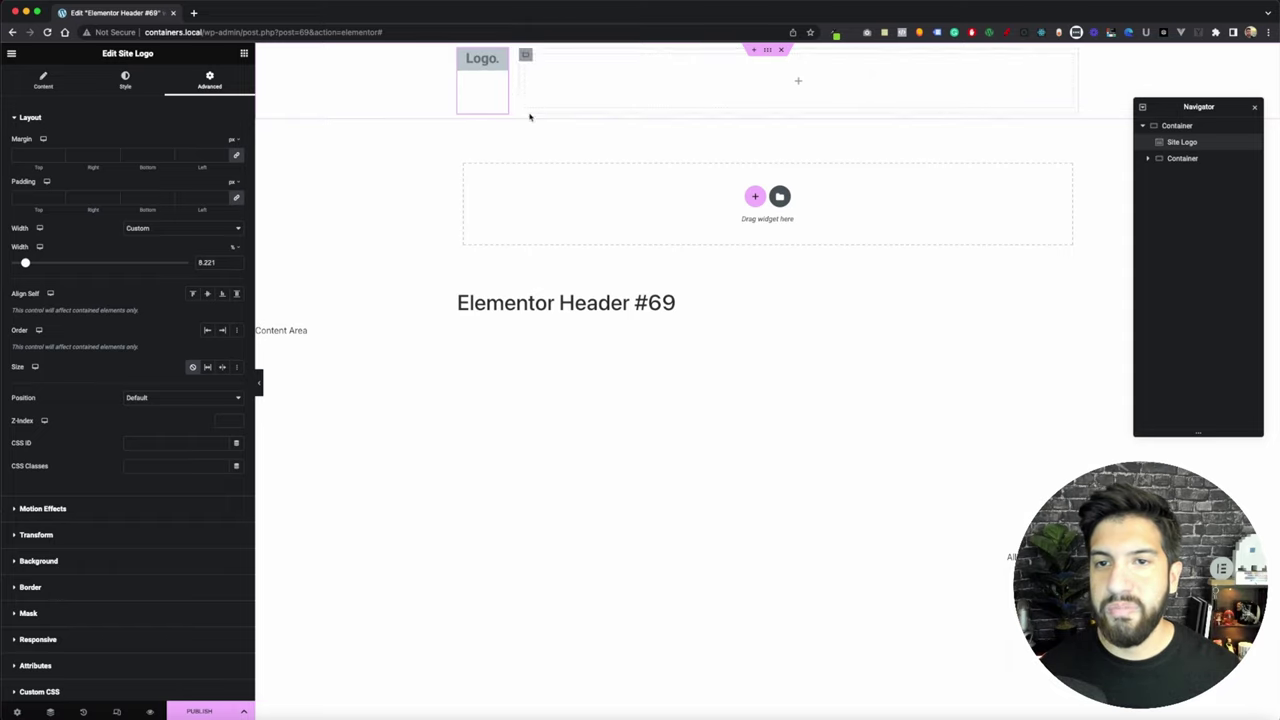
# Align the outer container's items to the center and set the site logo's width to 12%
pyautogui.click(767, 50)
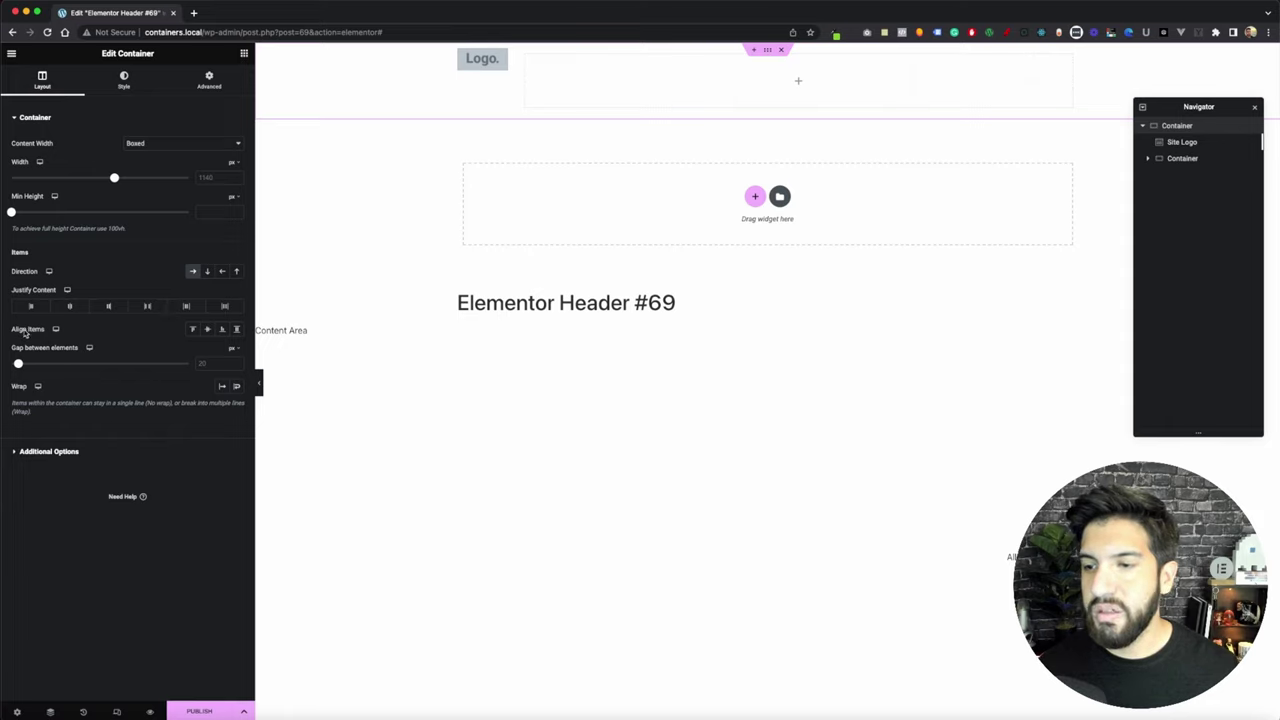
pyautogui.click(208, 330)
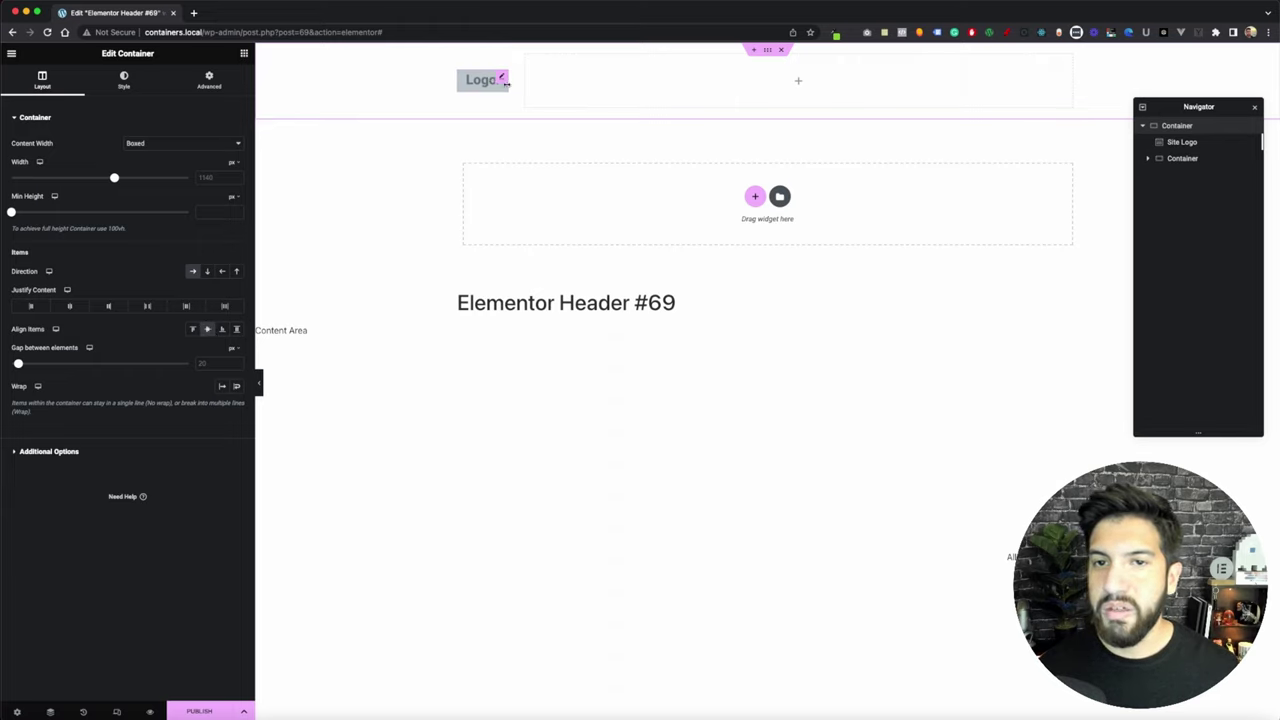
pyautogui.moveTo(508, 88); pyautogui.dragTo(565, 91)
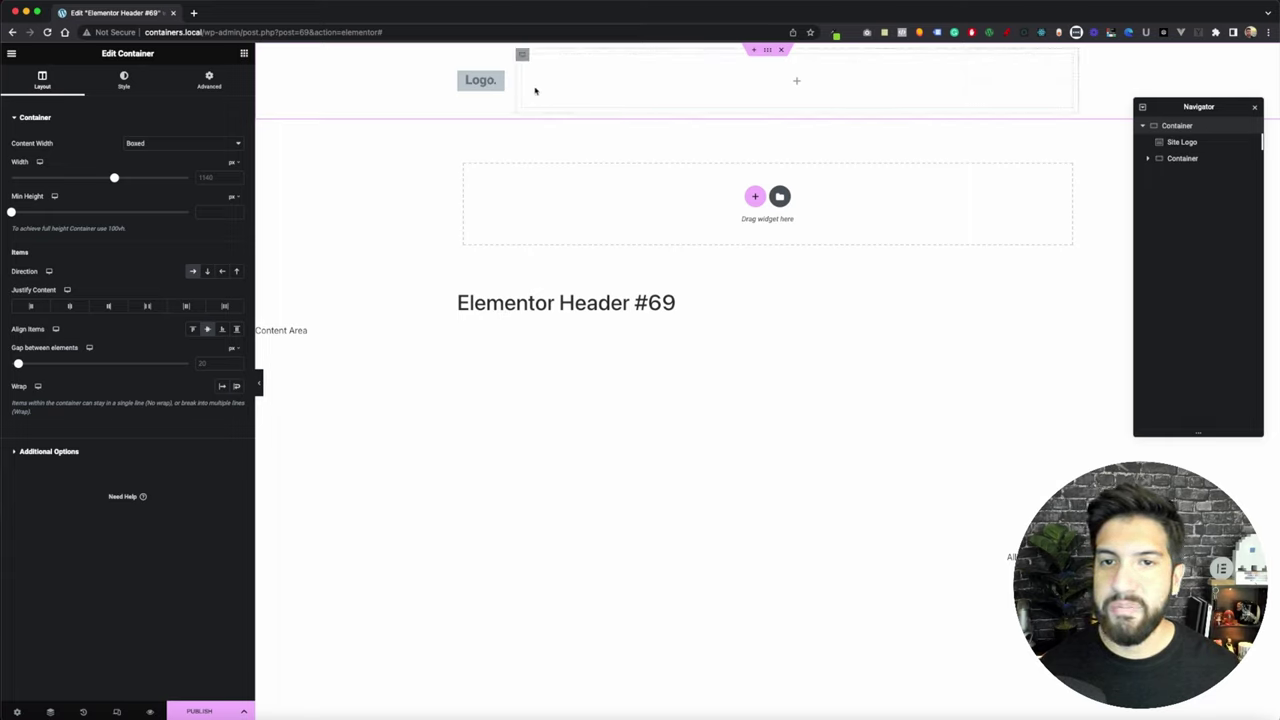
pyautogui.click(497, 79)
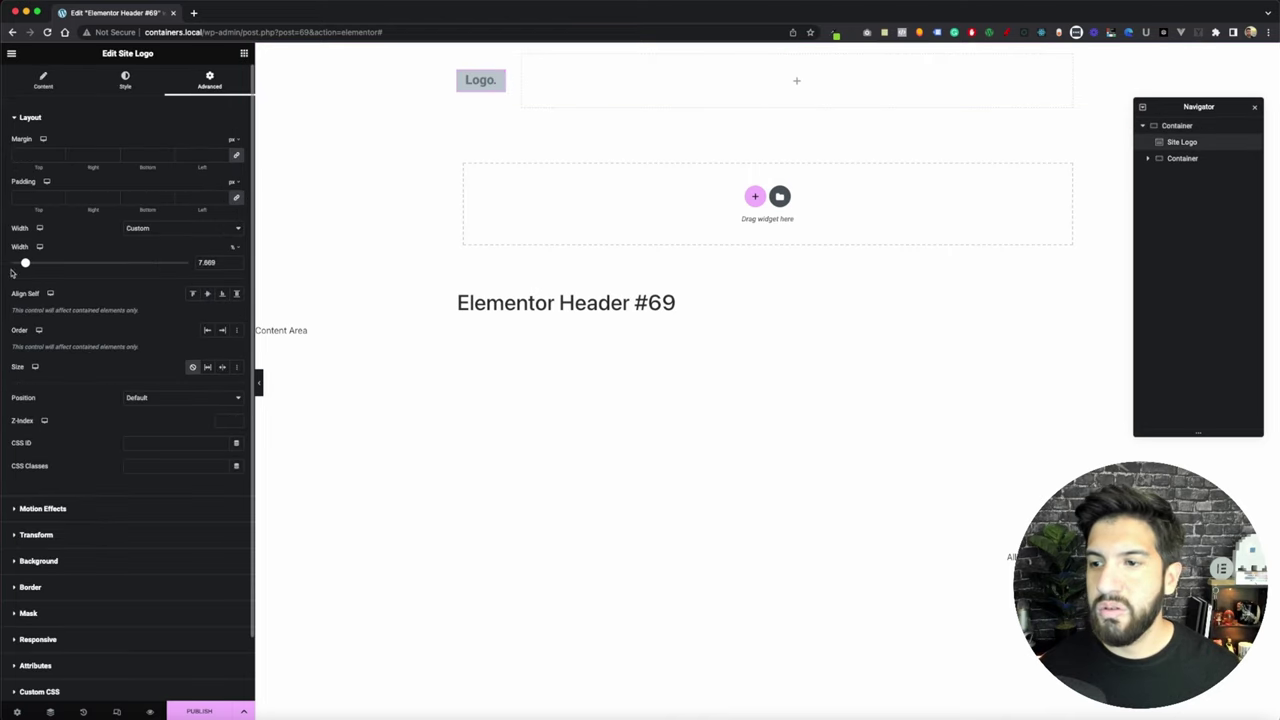
pyautogui.moveTo(26, 264); pyautogui.dragTo(33, 264)
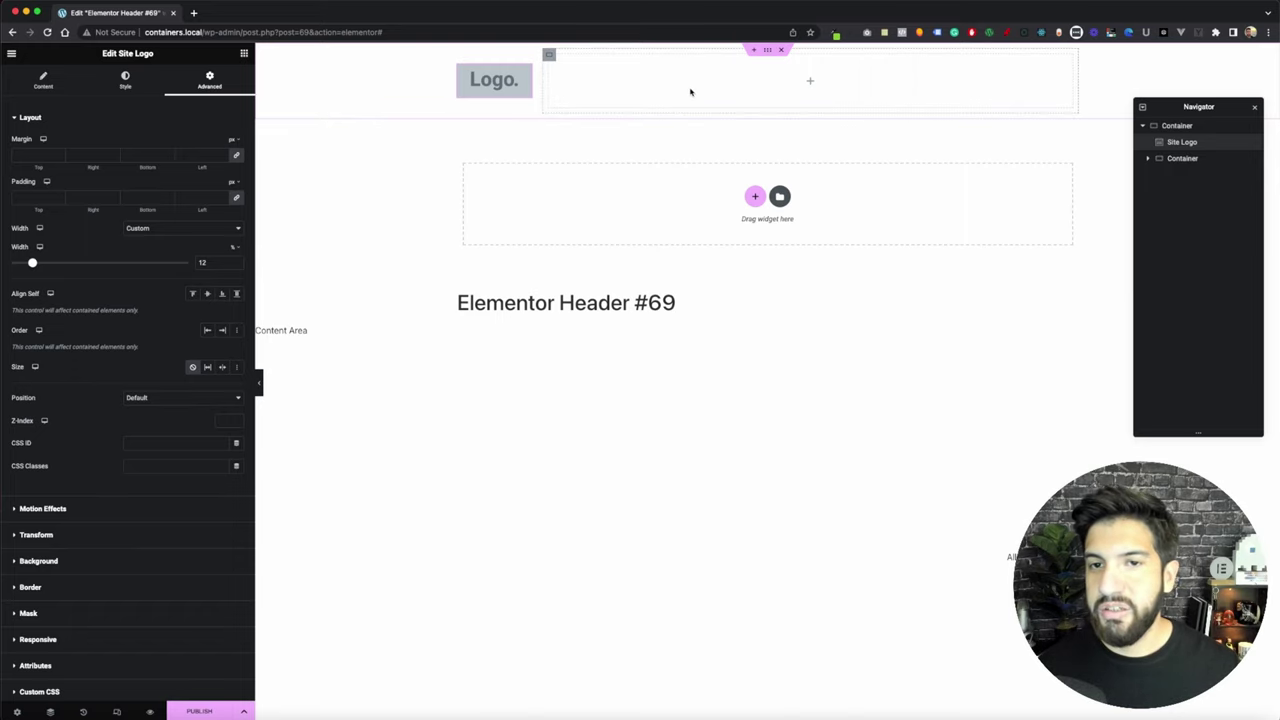
# Add a WordPress Menu widget inside the nested container
pyautogui.click(243, 54)
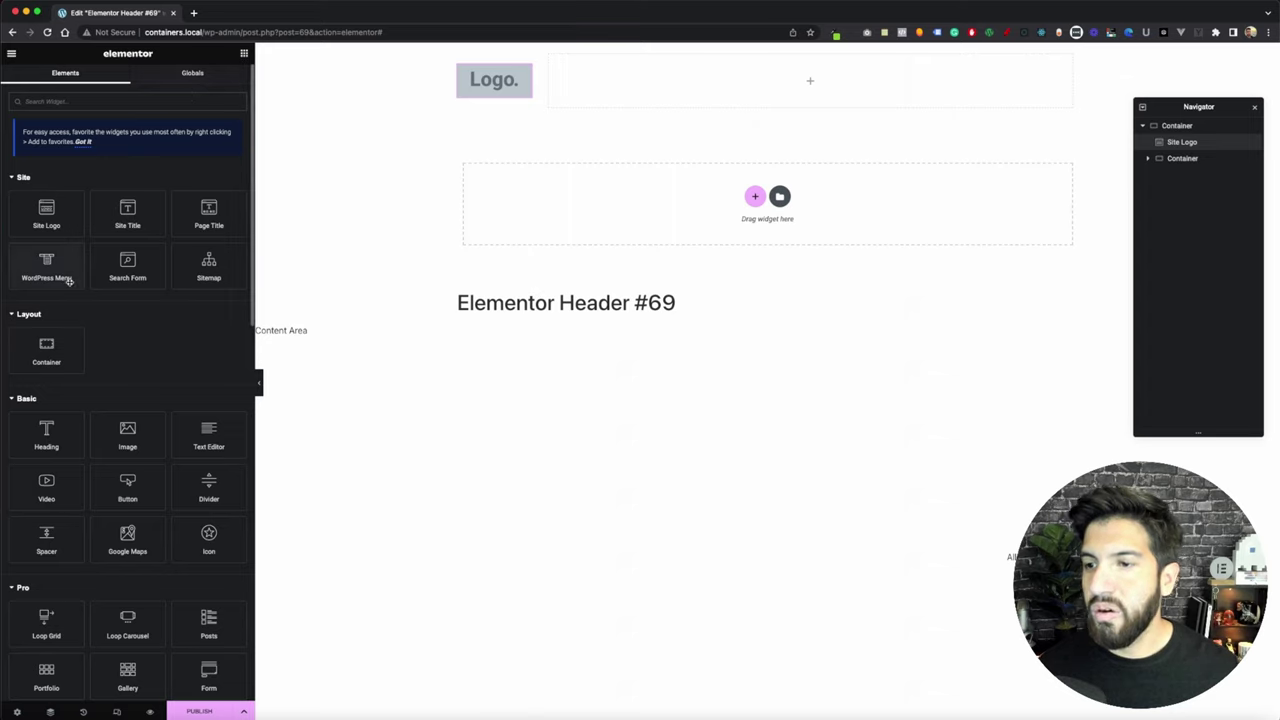
pyautogui.moveTo(68, 281); pyautogui.dragTo(638, 97)
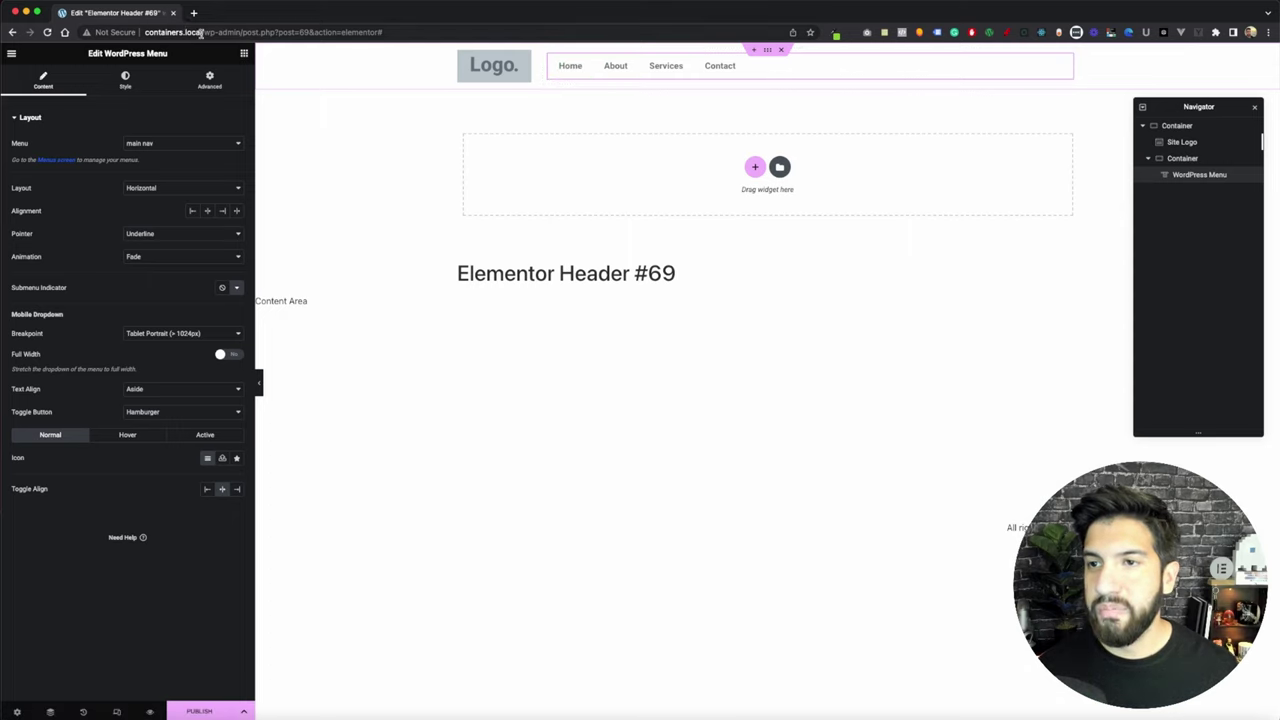
# Open containers.local in a new browser tab and go to its dashboard's Menus page to view the main nav menu
pyautogui.moveTo(201, 32); pyautogui.dragTo(138, 31)
pyautogui.hotkey('ctrl', 'c')
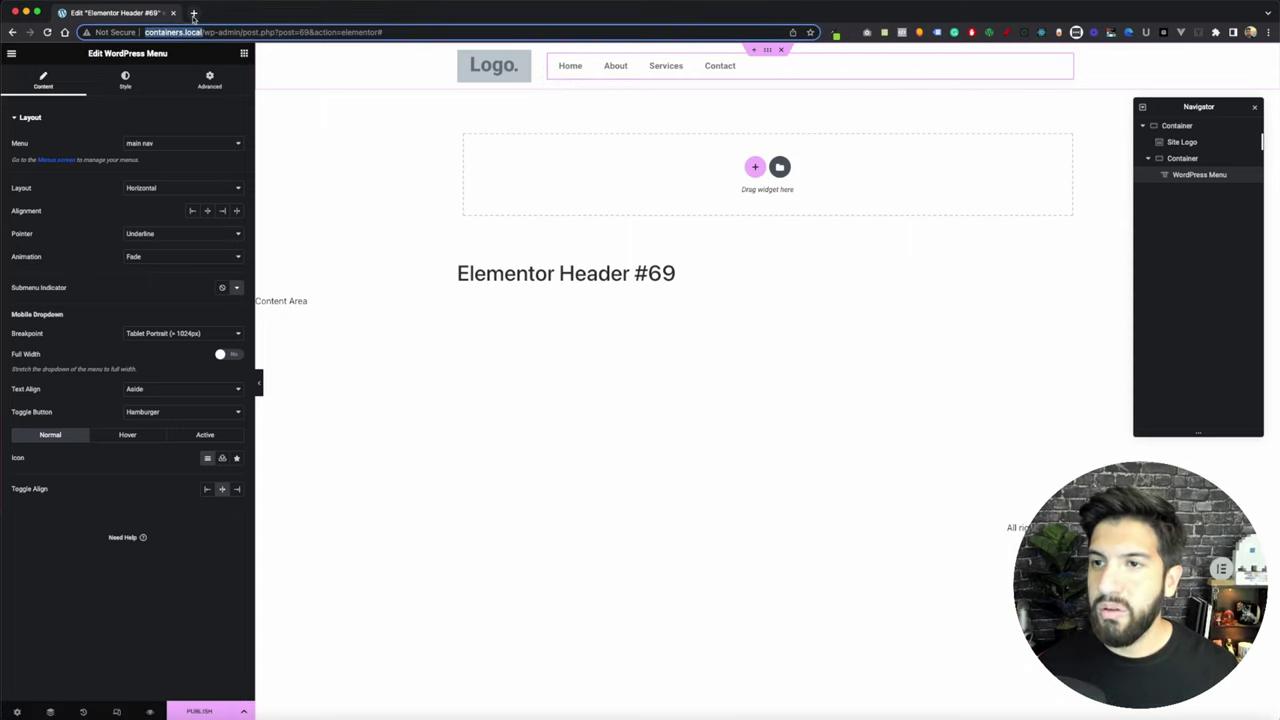
pyautogui.click(193, 13)
pyautogui.hotkey('ctrl', 'v')
pyautogui.press('Return')
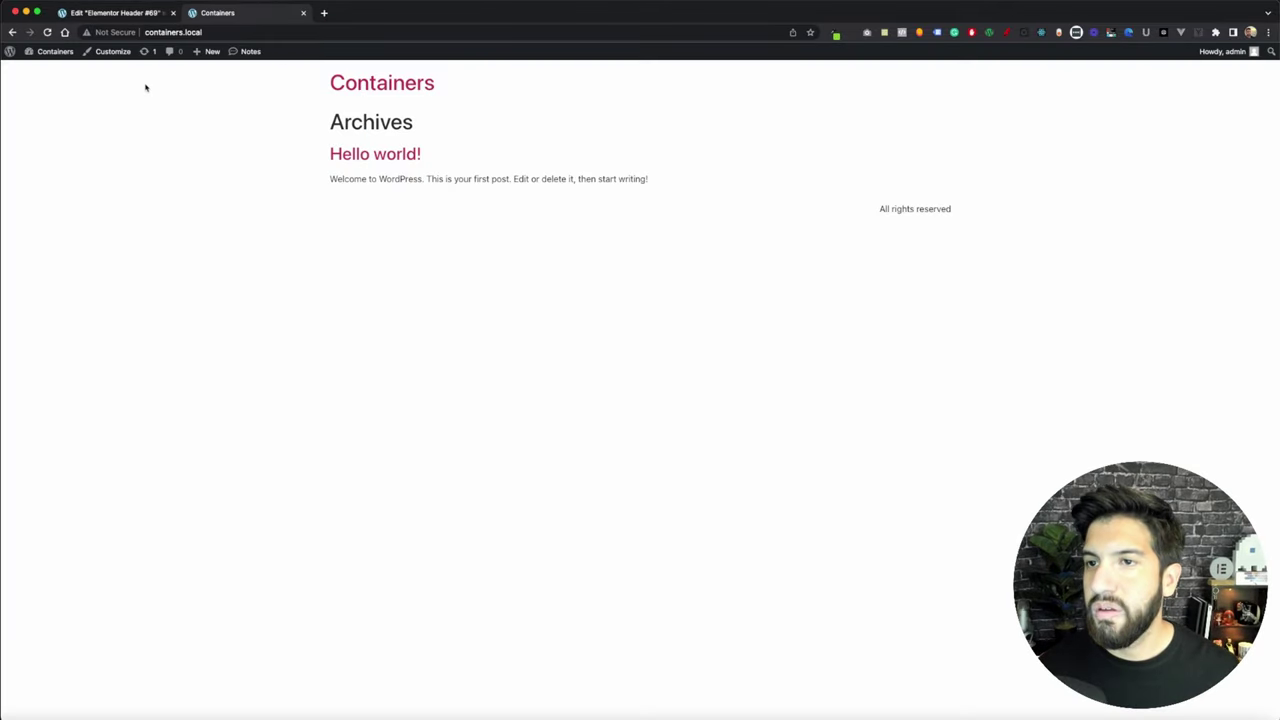
pyautogui.click(47, 70)
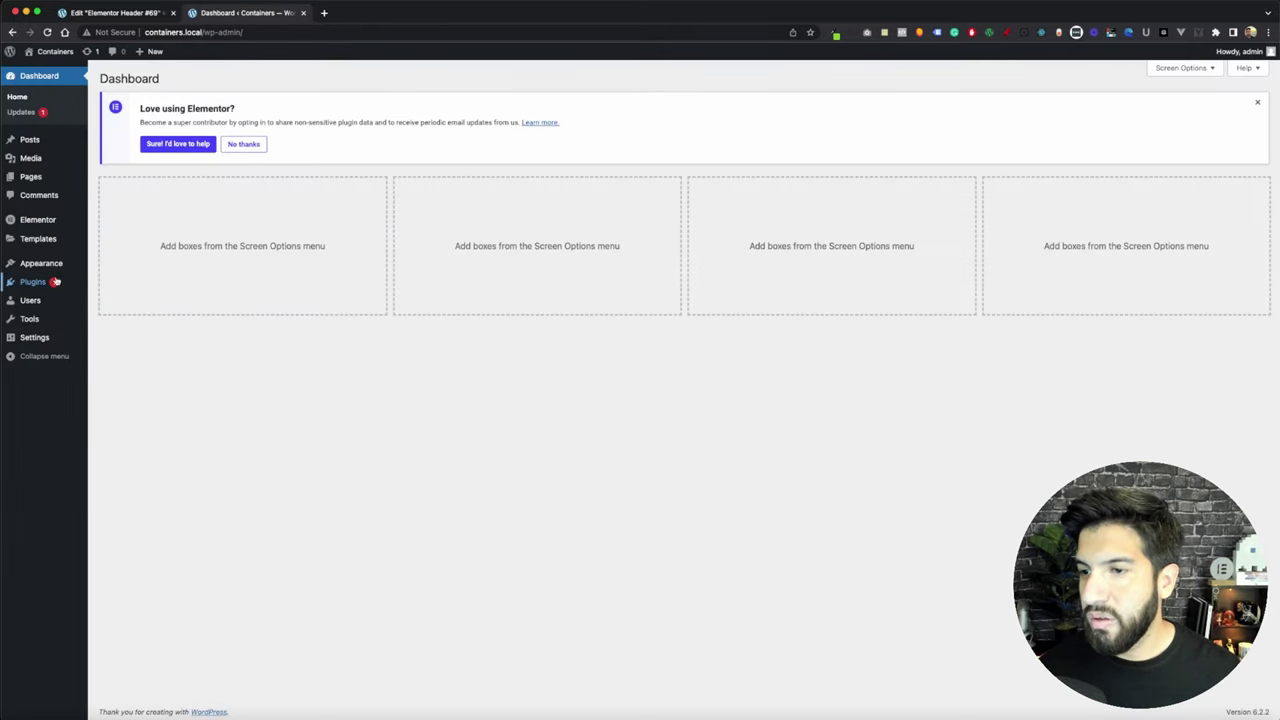
pyautogui.moveTo(45, 264)
pyautogui.click(118, 297)
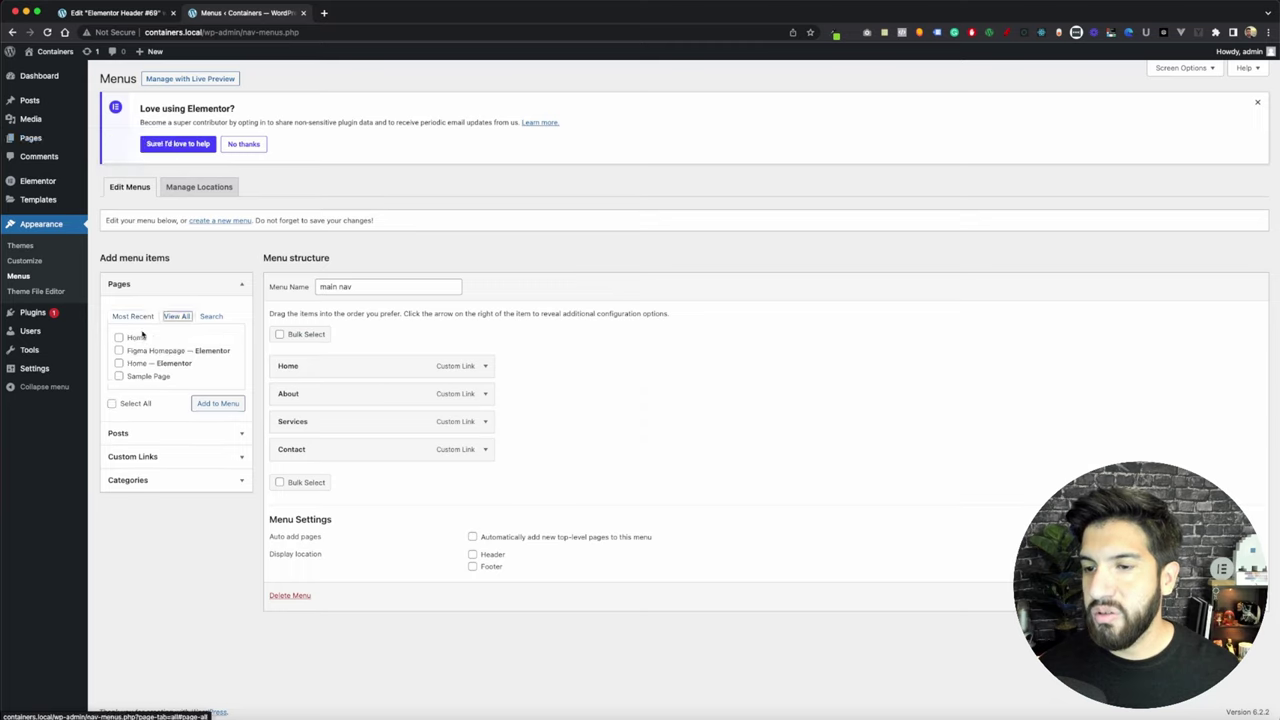
pyautogui.click(119, 338)
pyautogui.click(119, 351)
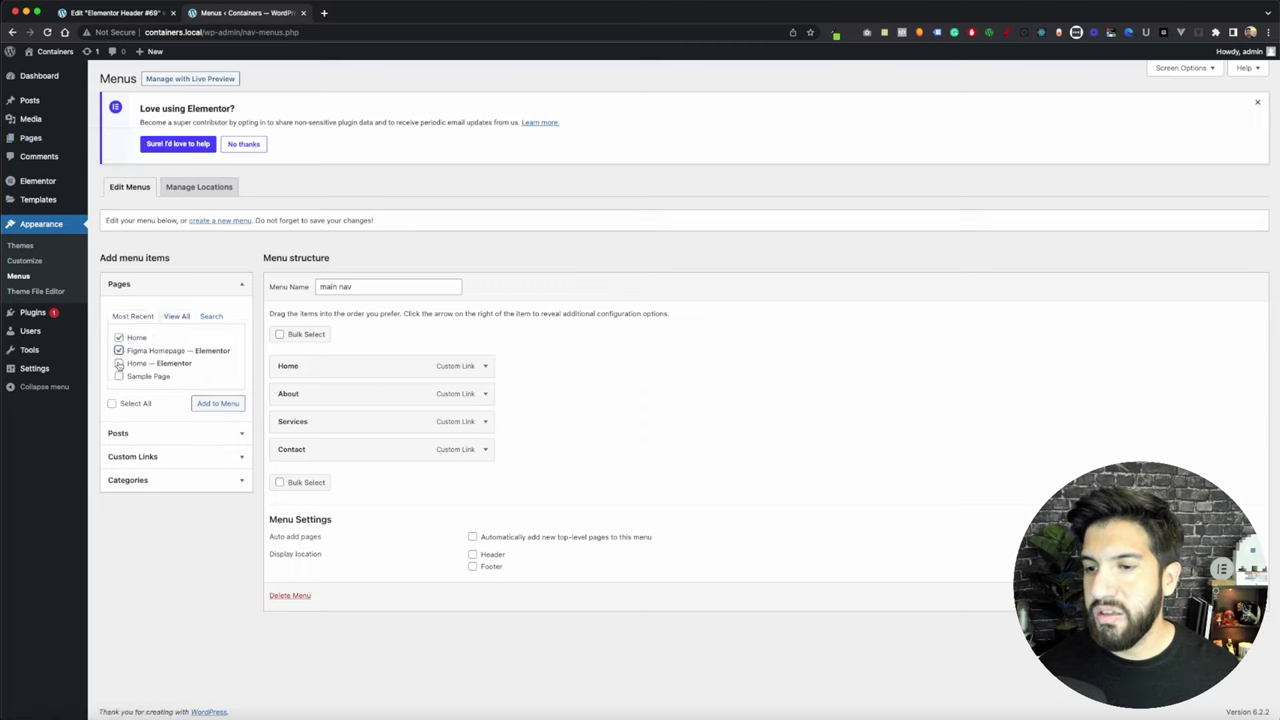
pyautogui.click(119, 364)
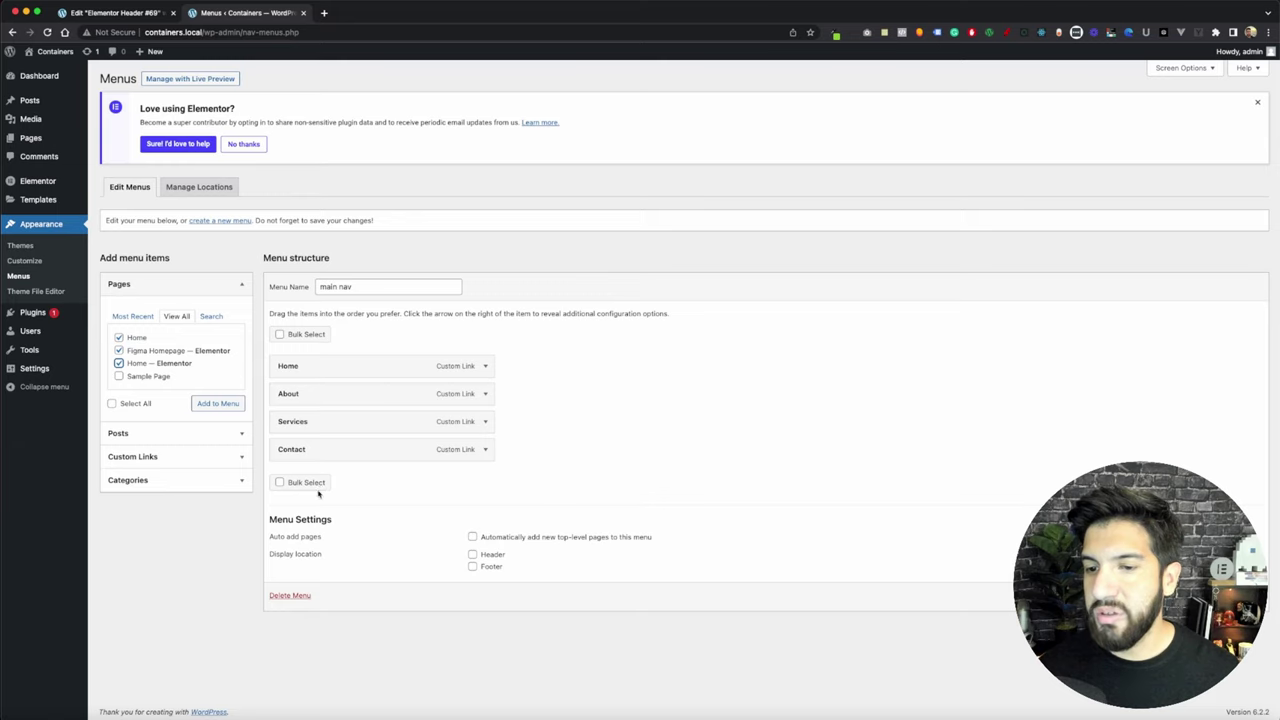
pyautogui.click(119, 364)
pyautogui.click(119, 351)
pyautogui.click(119, 338)
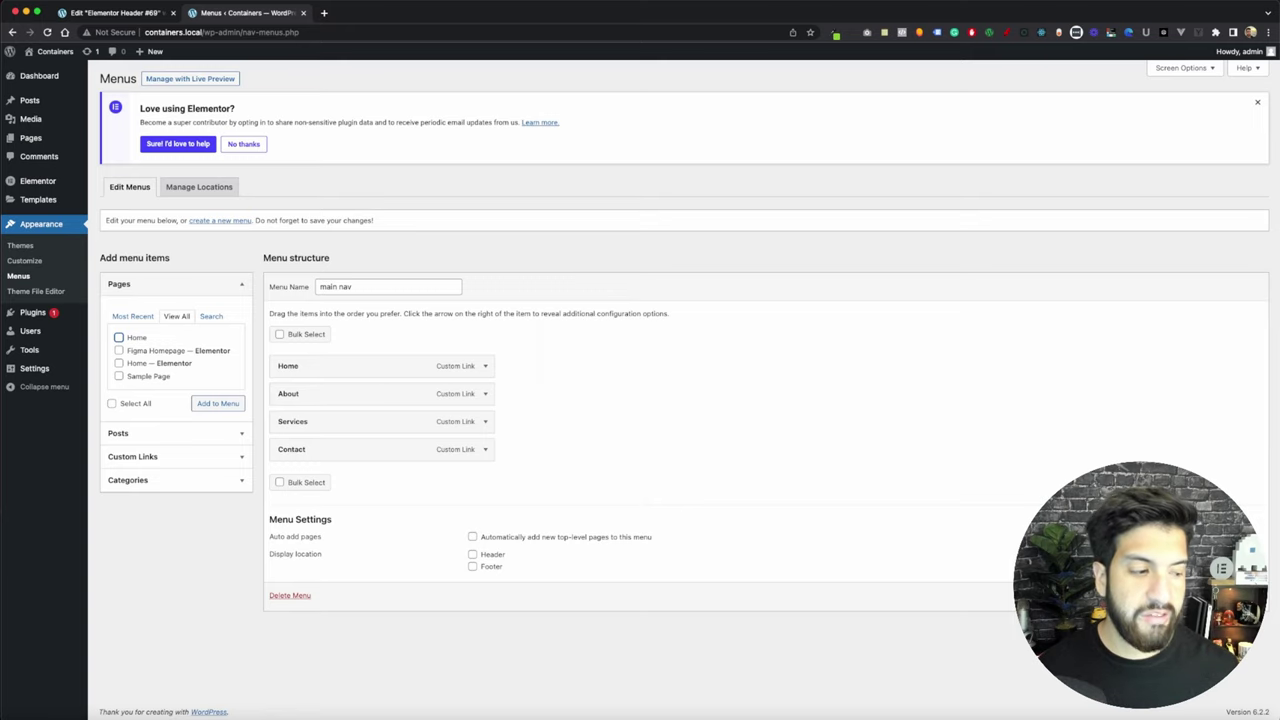
# Return to the header template editor and add a Button widget to the nested container after the WordPress Menu
pyautogui.click(116, 13)
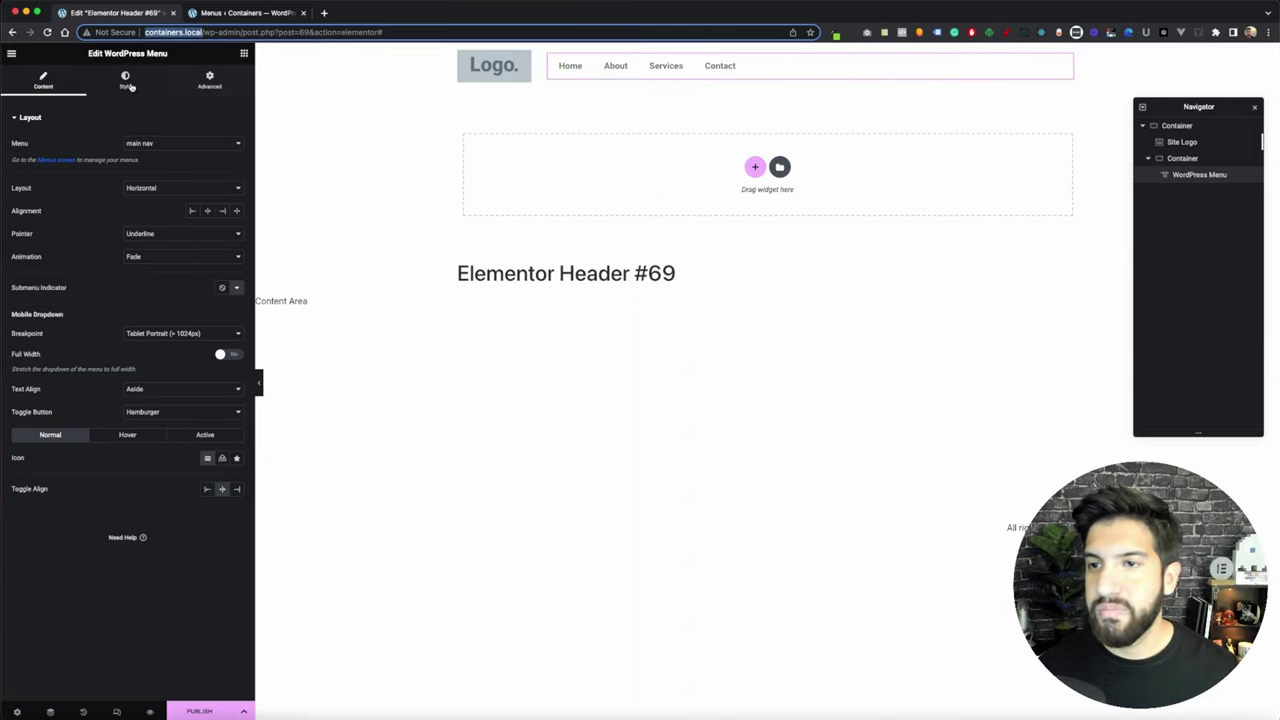
pyautogui.click(243, 54)
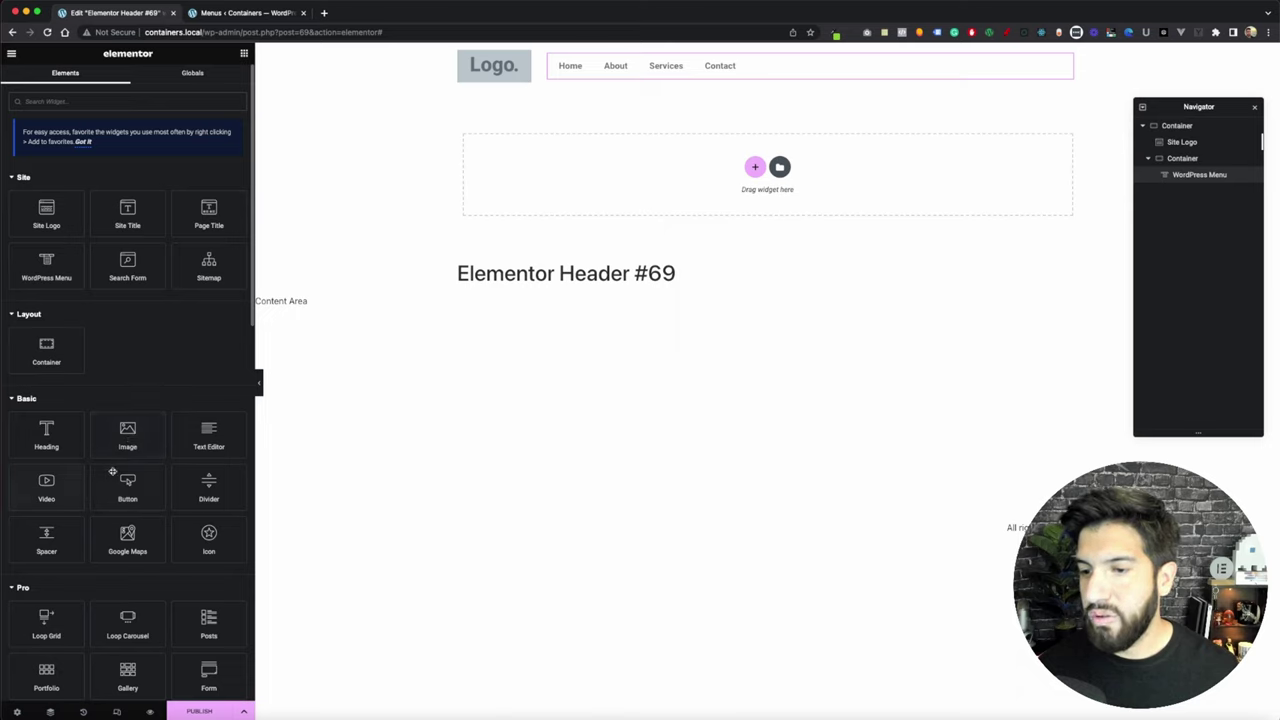
pyautogui.moveTo(125, 490); pyautogui.dragTo(701, 73)
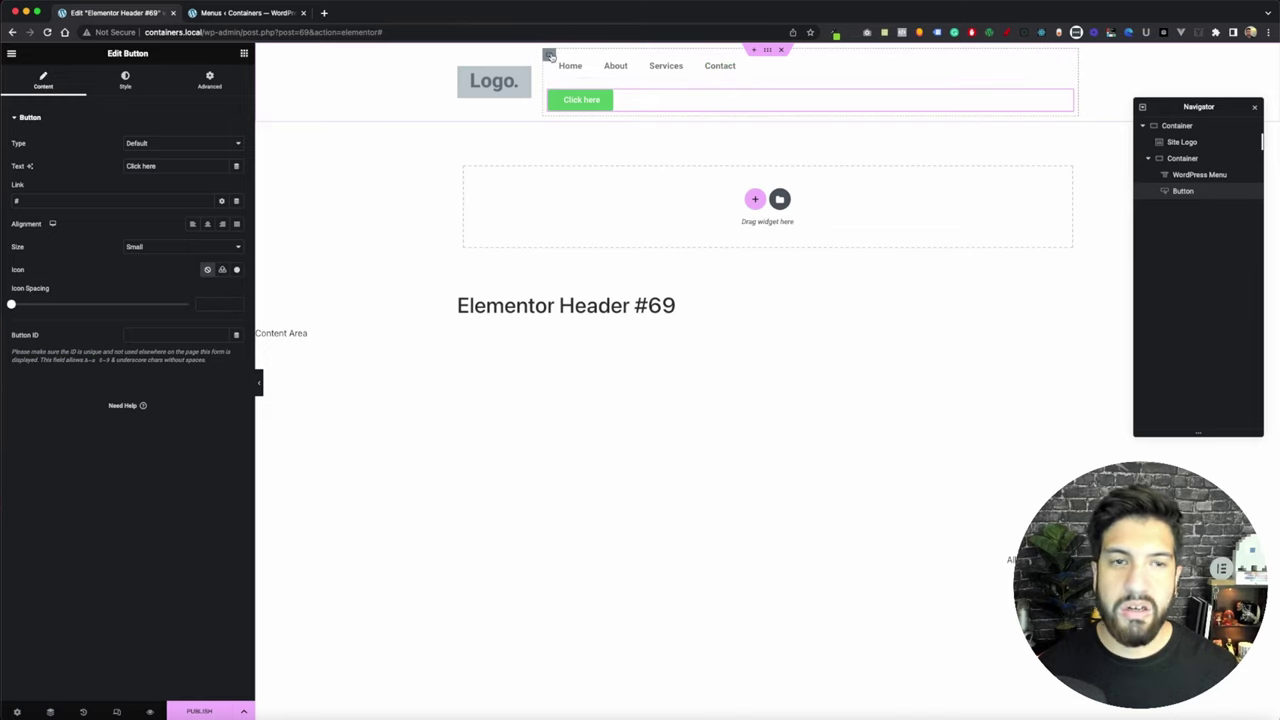
# Set the nested container to a horizontal row, with content justified to the end and items aligned to the center
pyautogui.click(550, 55)
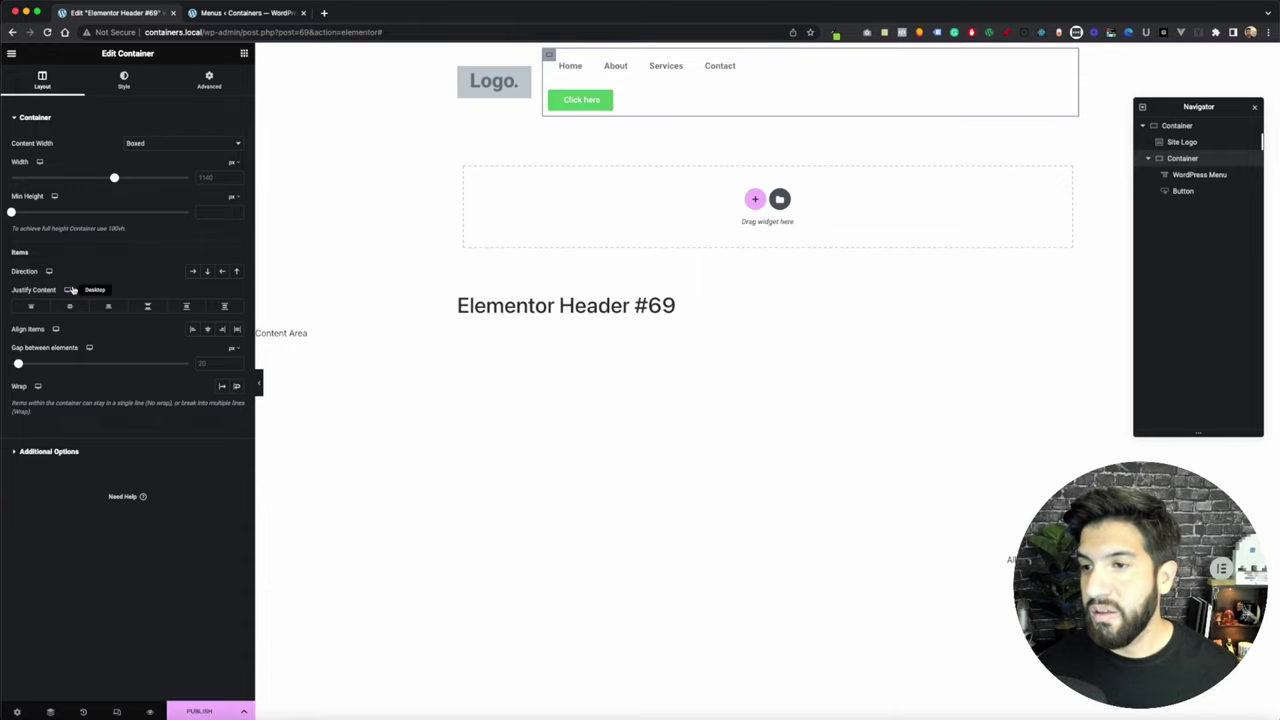
pyautogui.click(192, 274)
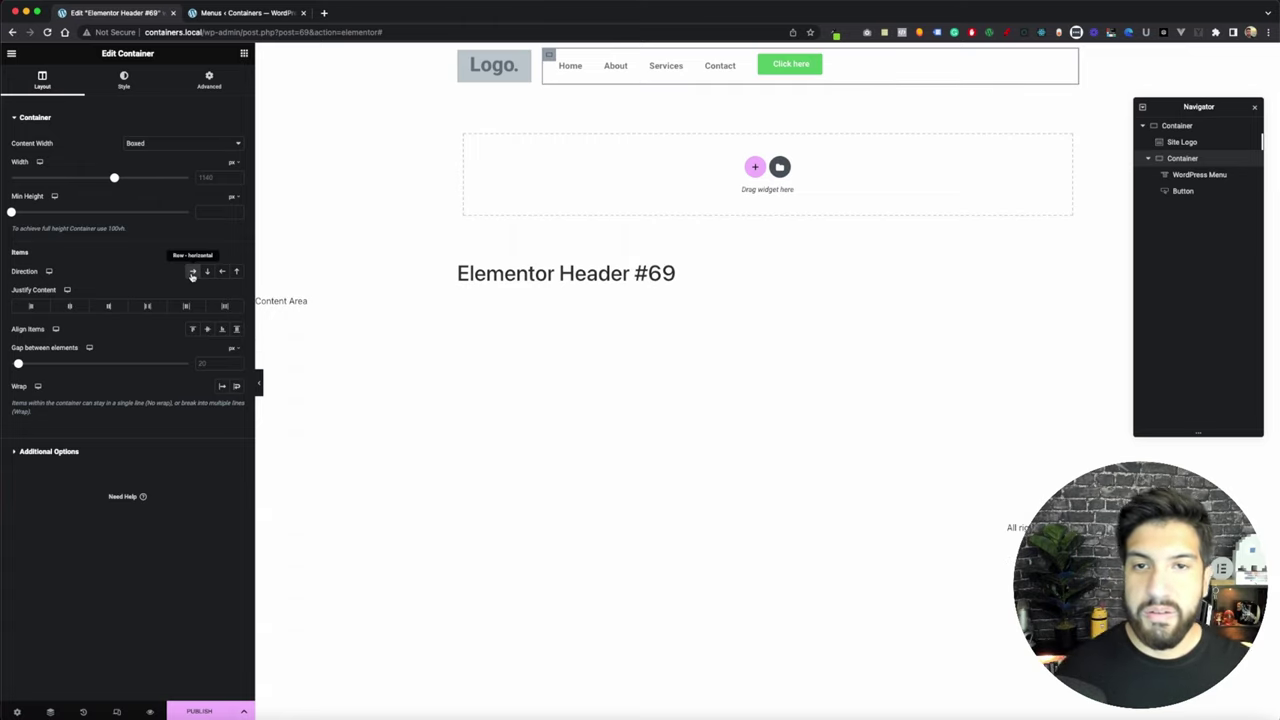
pyautogui.click(192, 272)
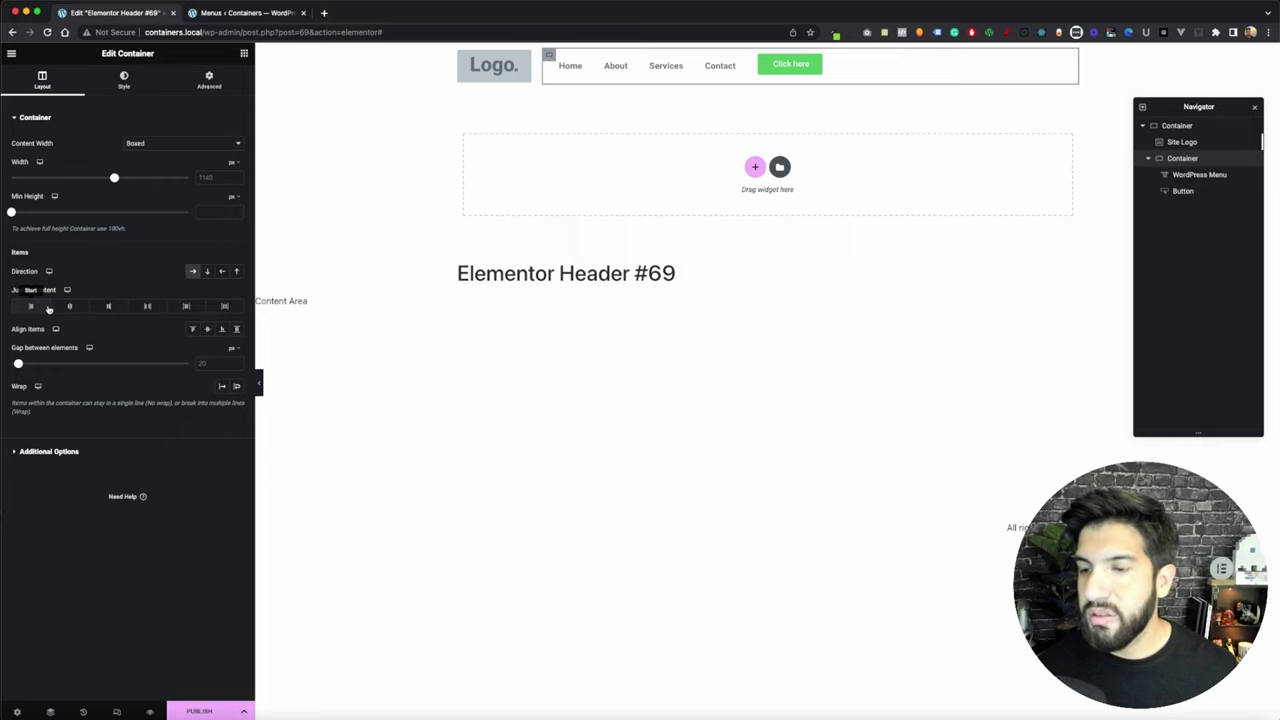
pyautogui.click(109, 307)
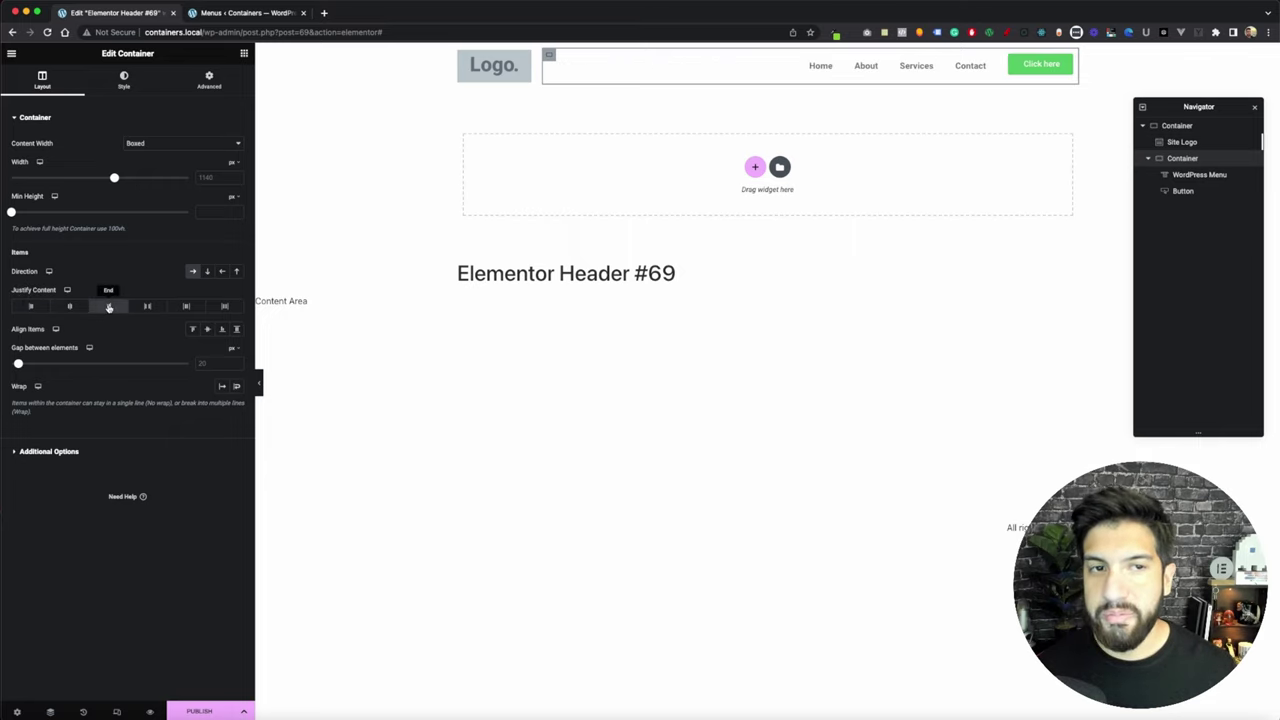
pyautogui.click(208, 332)
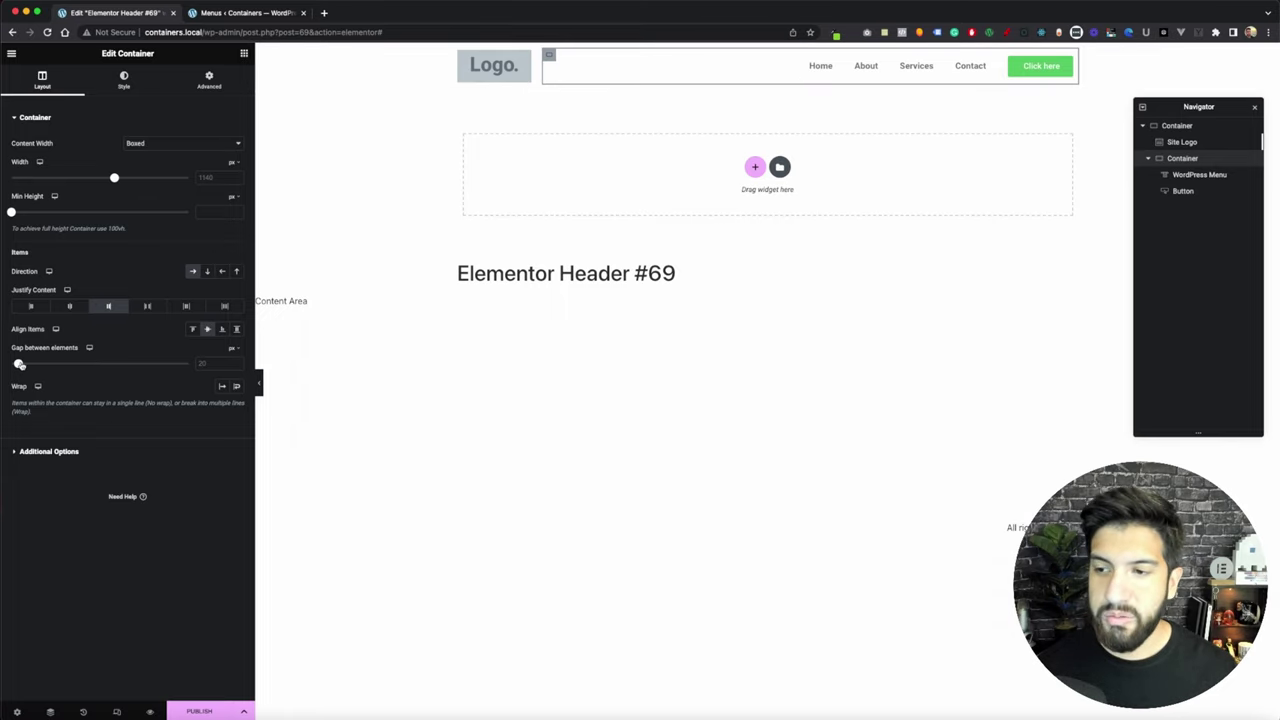
# Set the nested container's gap between elements to 20 px
pyautogui.moveTo(19, 364)
pyautogui.mouseDown()
pyautogui.moveTo(8, 364)
pyautogui.moveTo(189, 363)
pyautogui.moveTo(11, 363)
pyautogui.mouseUp()
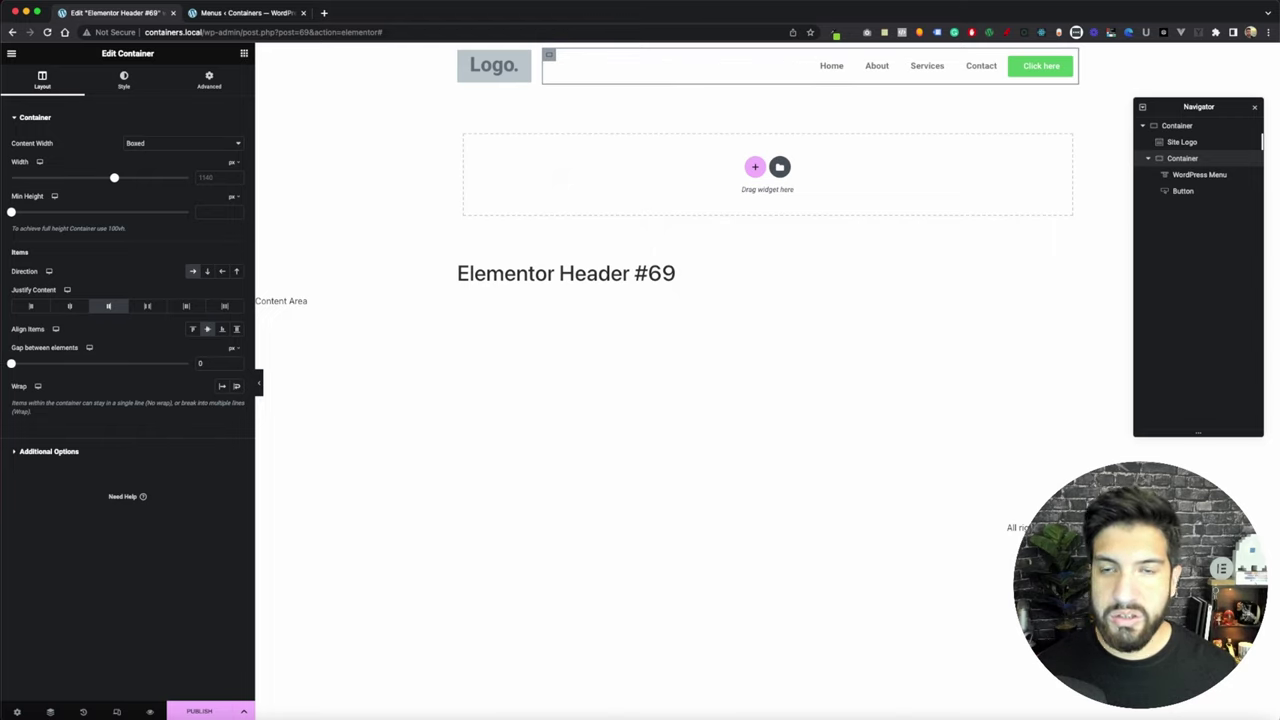
pyautogui.doubleClick(202, 363)
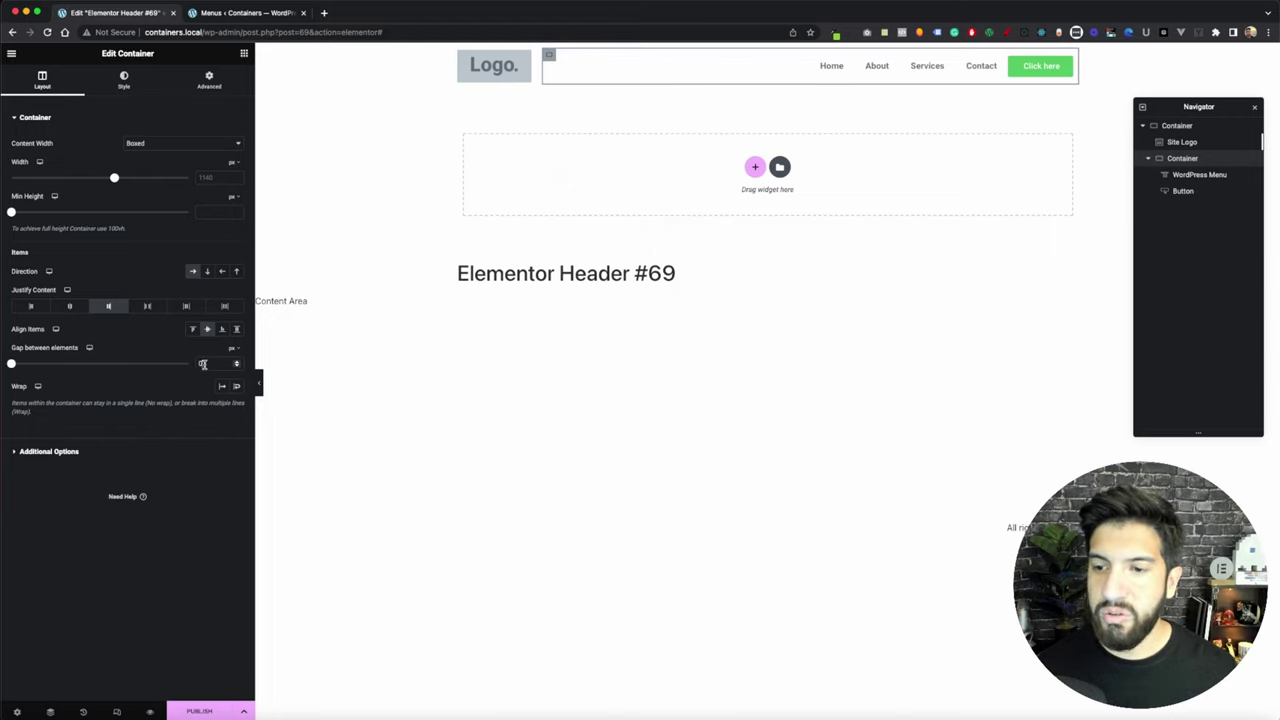
pyautogui.write('20')
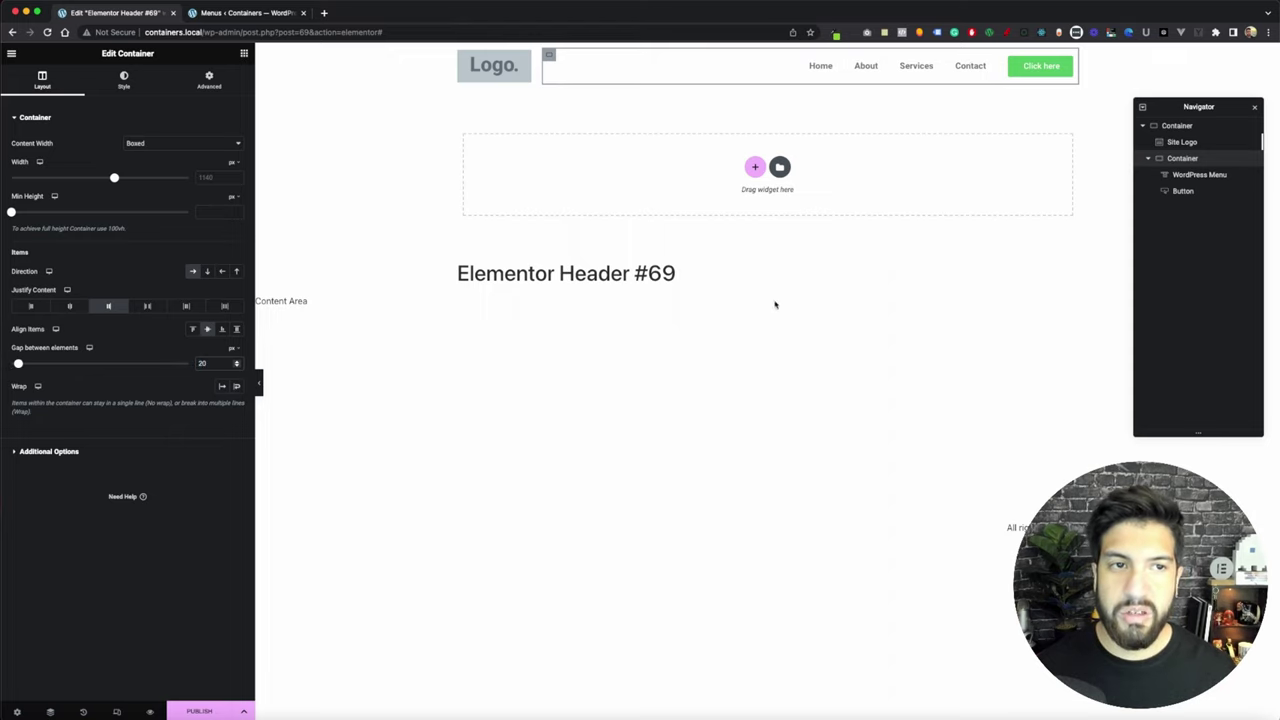
# Set the WordPress Menu's main menu vertical and horizontal padding to 0 px
pyautogui.click(990, 62)
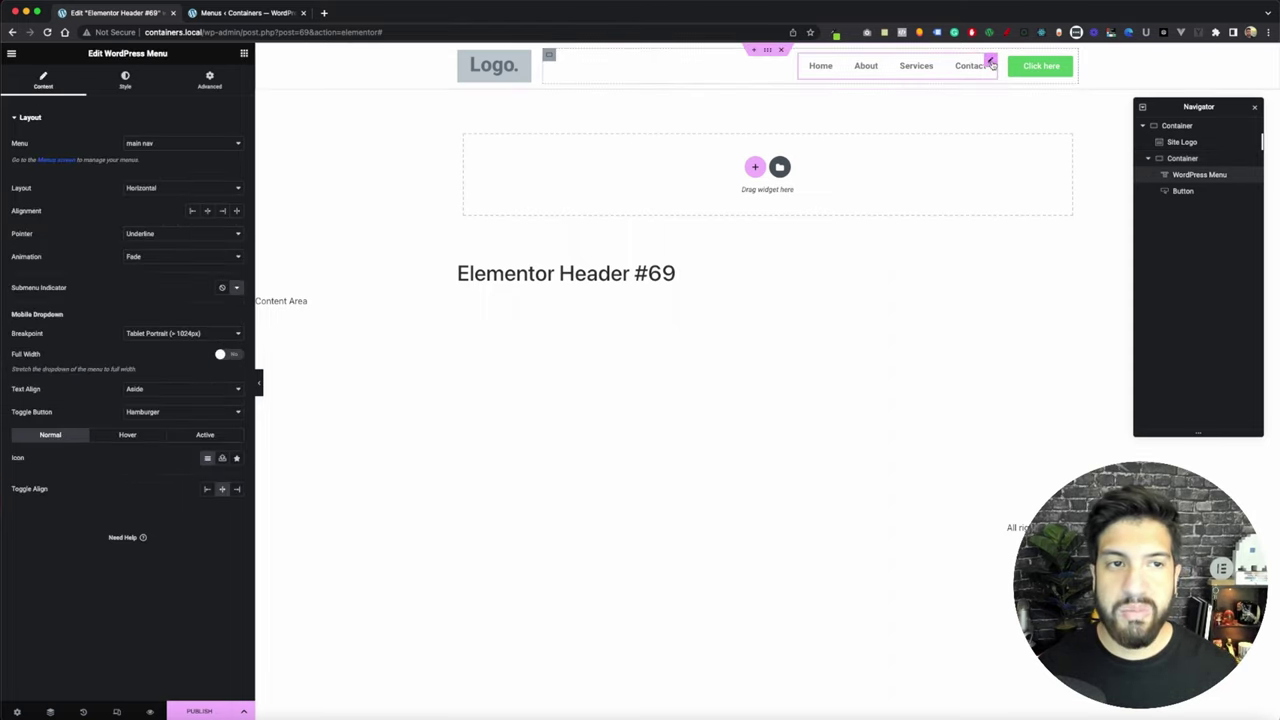
pyautogui.click(138, 86)
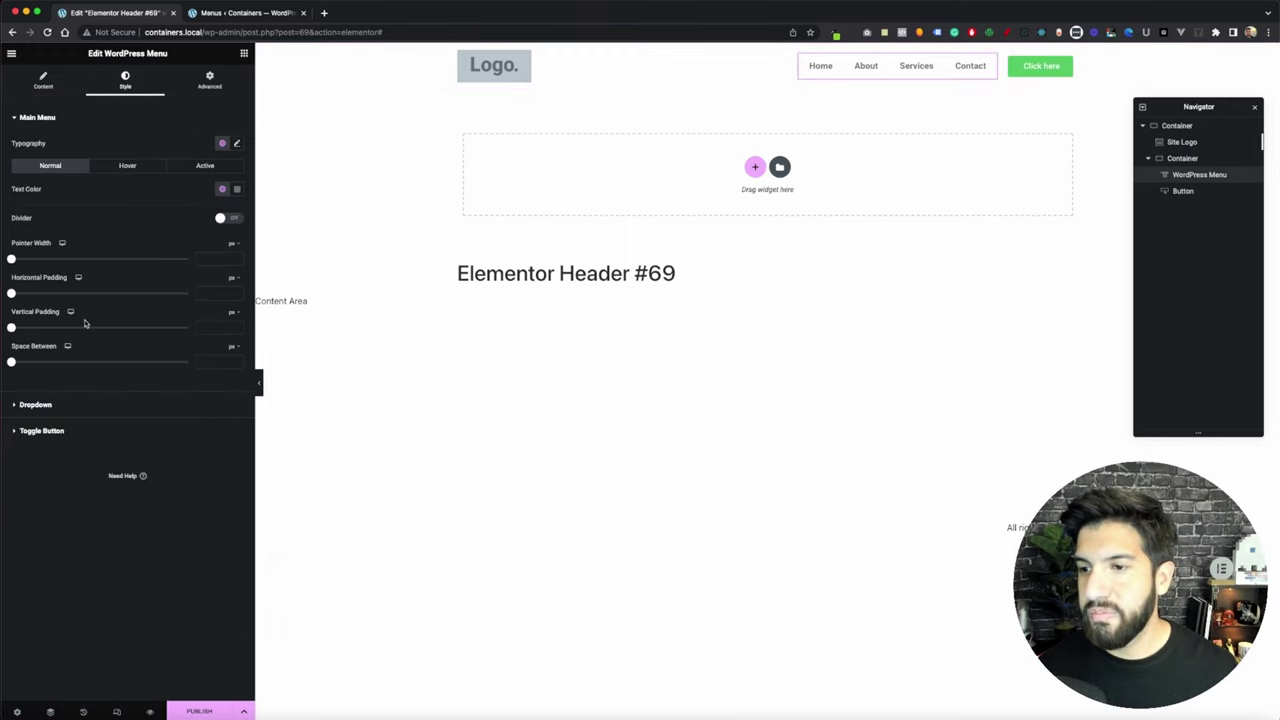
pyautogui.click(201, 326)
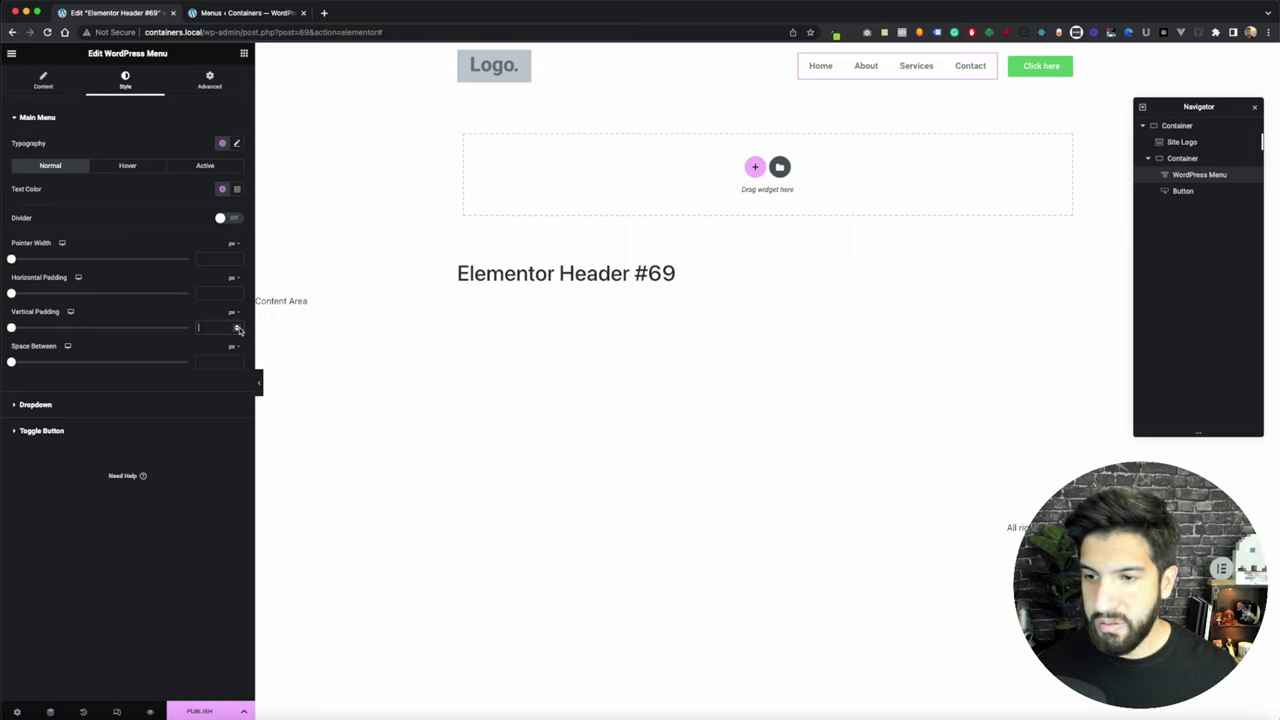
pyautogui.click(238, 331)
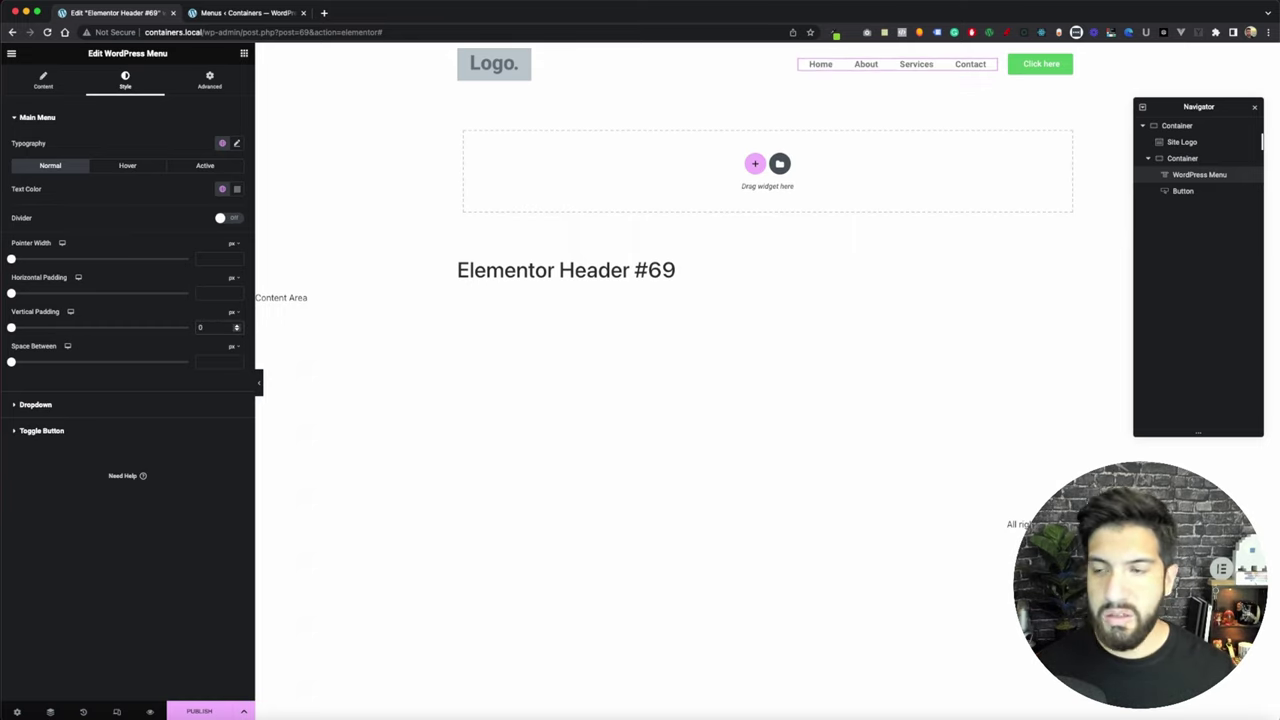
pyautogui.click(212, 293)
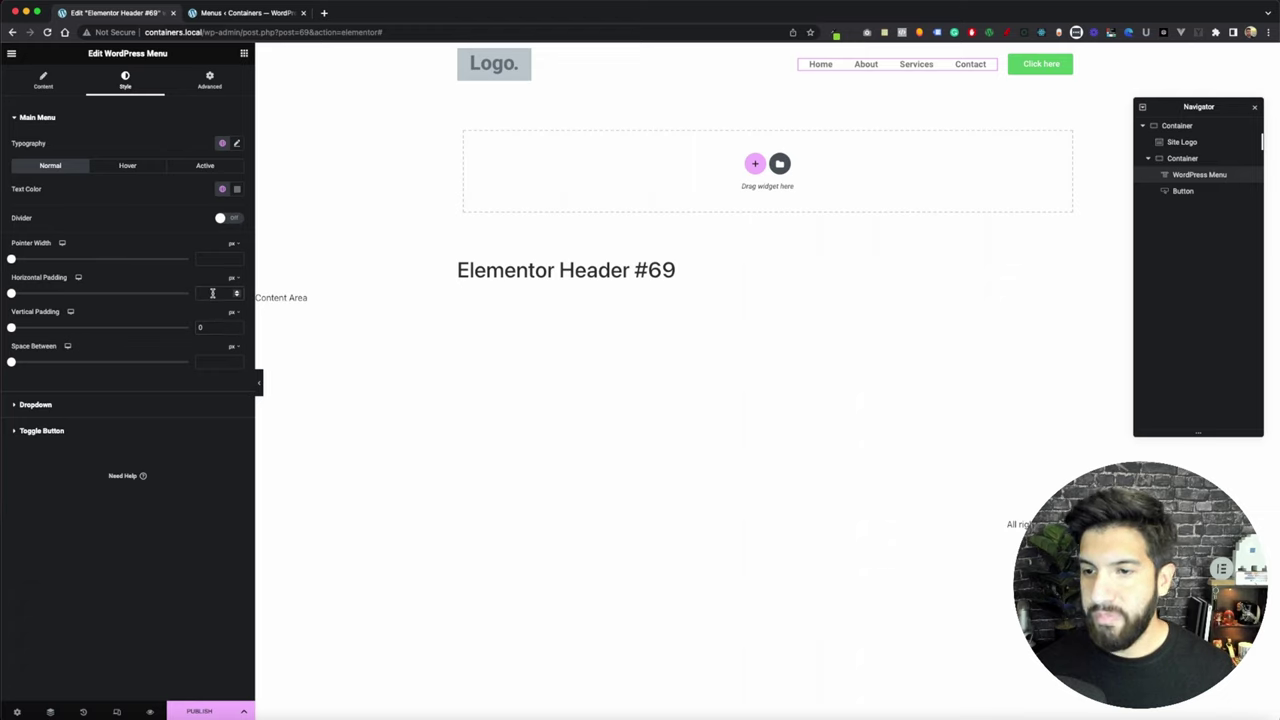
pyautogui.write('0')
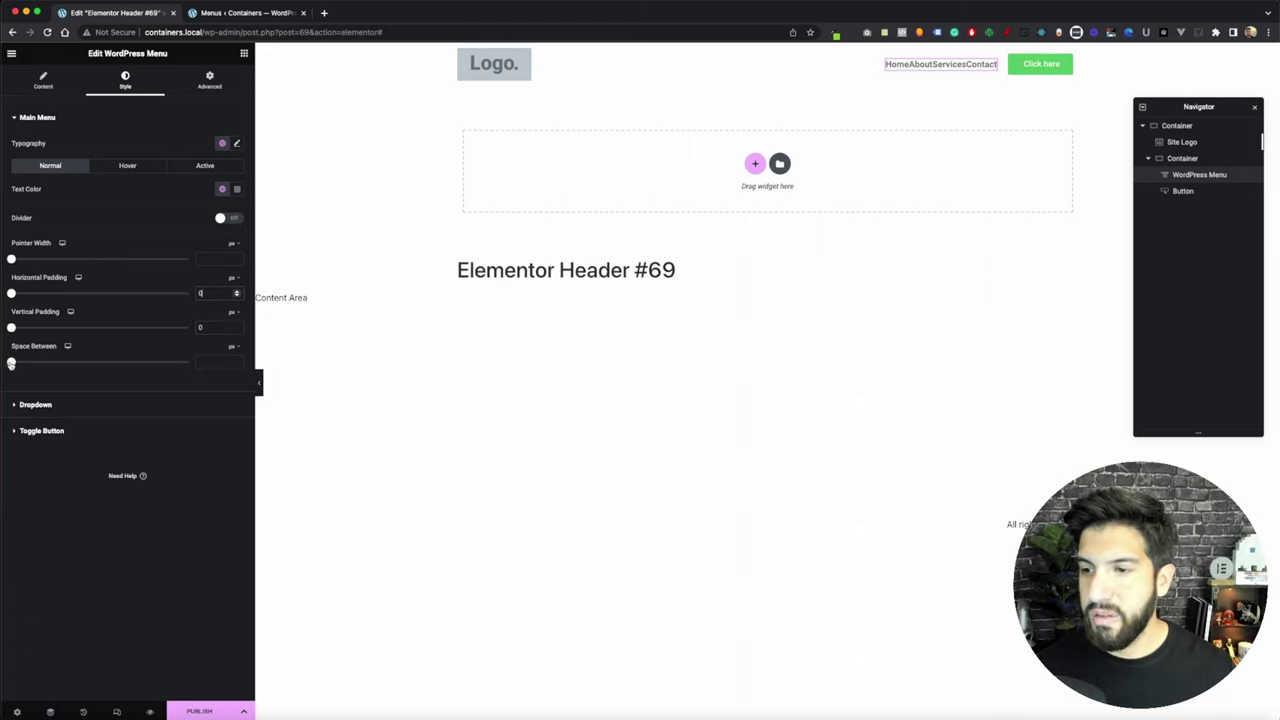
# Set the space between the WordPress Menu's items to 30 px
pyautogui.moveTo(11, 363); pyautogui.dragTo(66, 369)
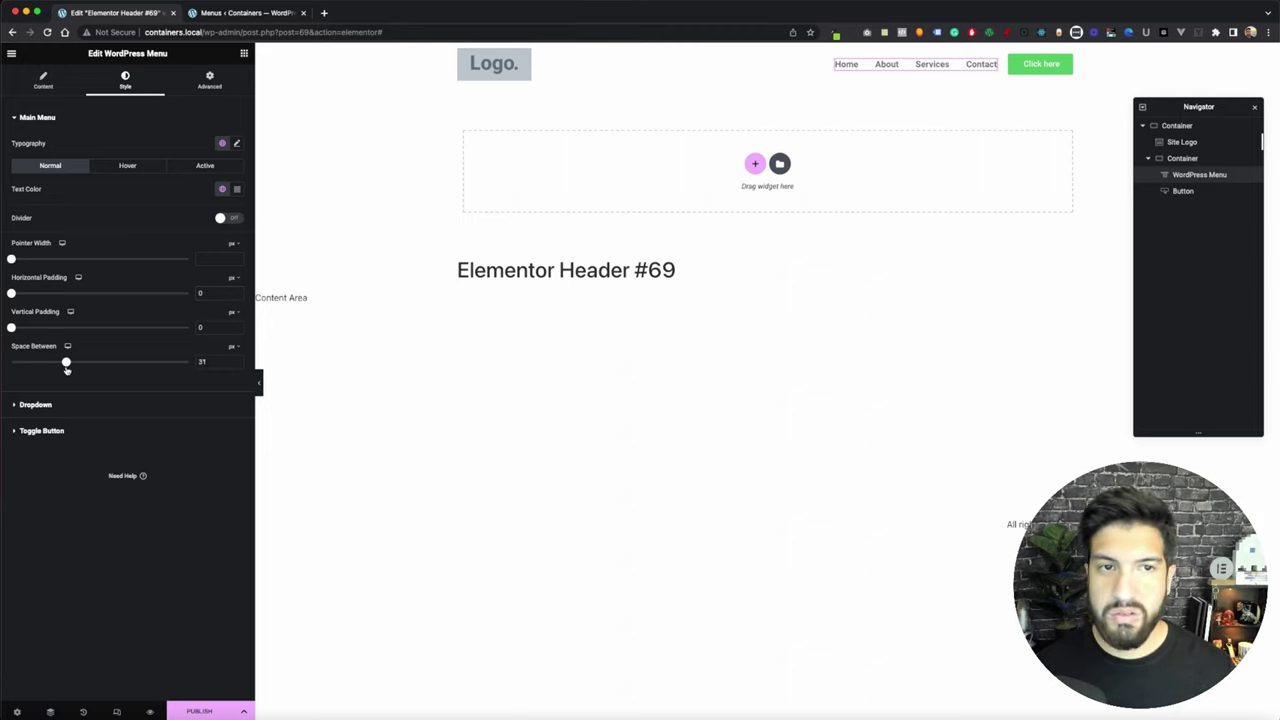
pyautogui.click(204, 362)
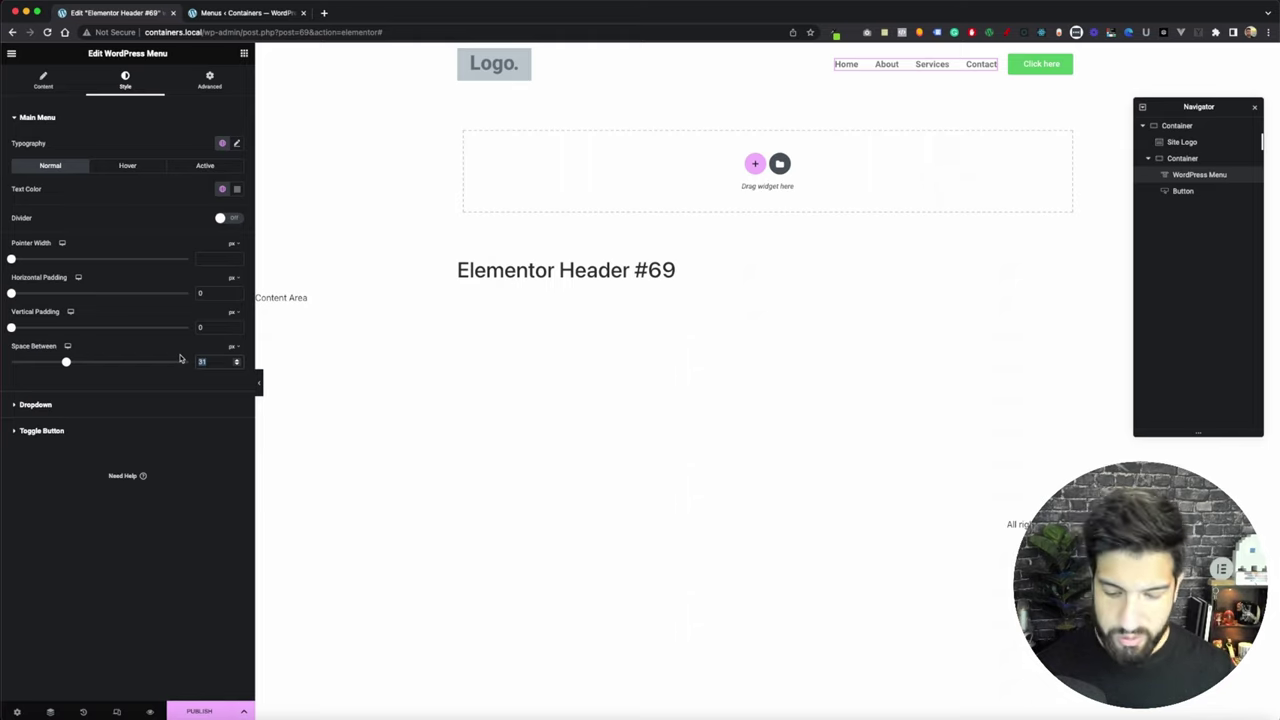
pyautogui.press('BackSpace')
pyautogui.write('0')
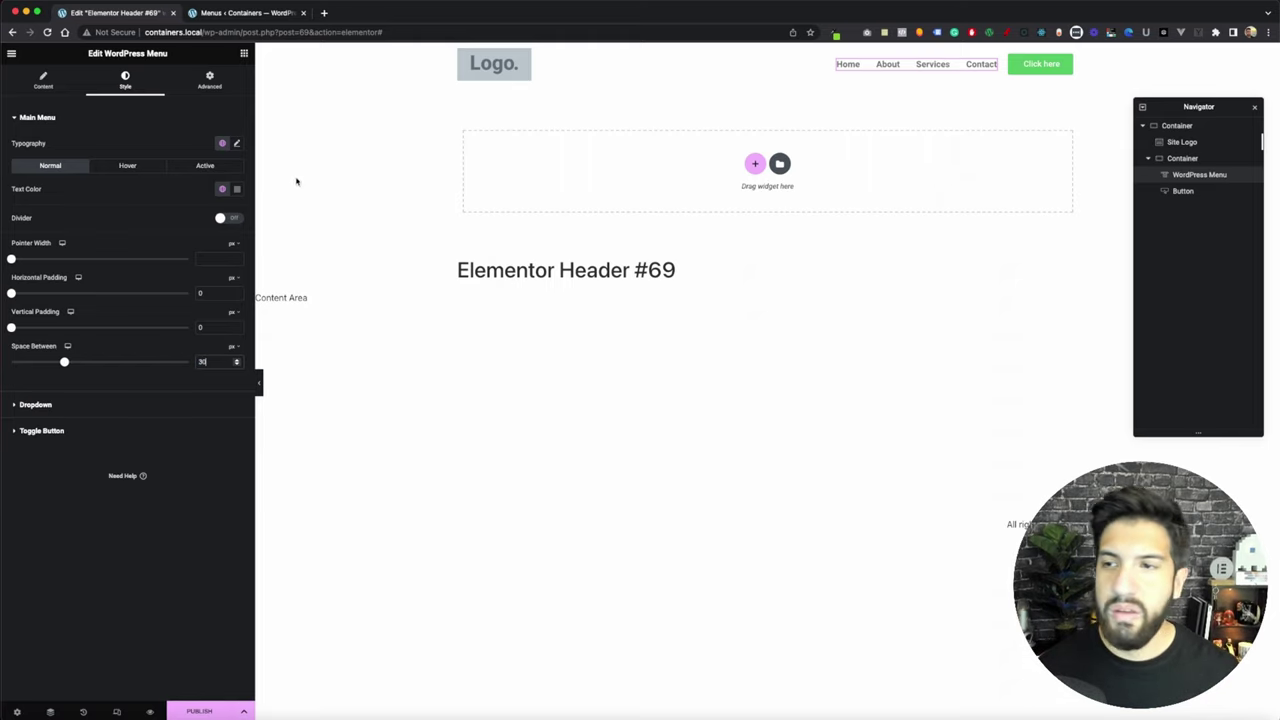
# Change the main menu's typography to the Montserrat font family with weight 500 (Medium)
pyautogui.click(238, 144)
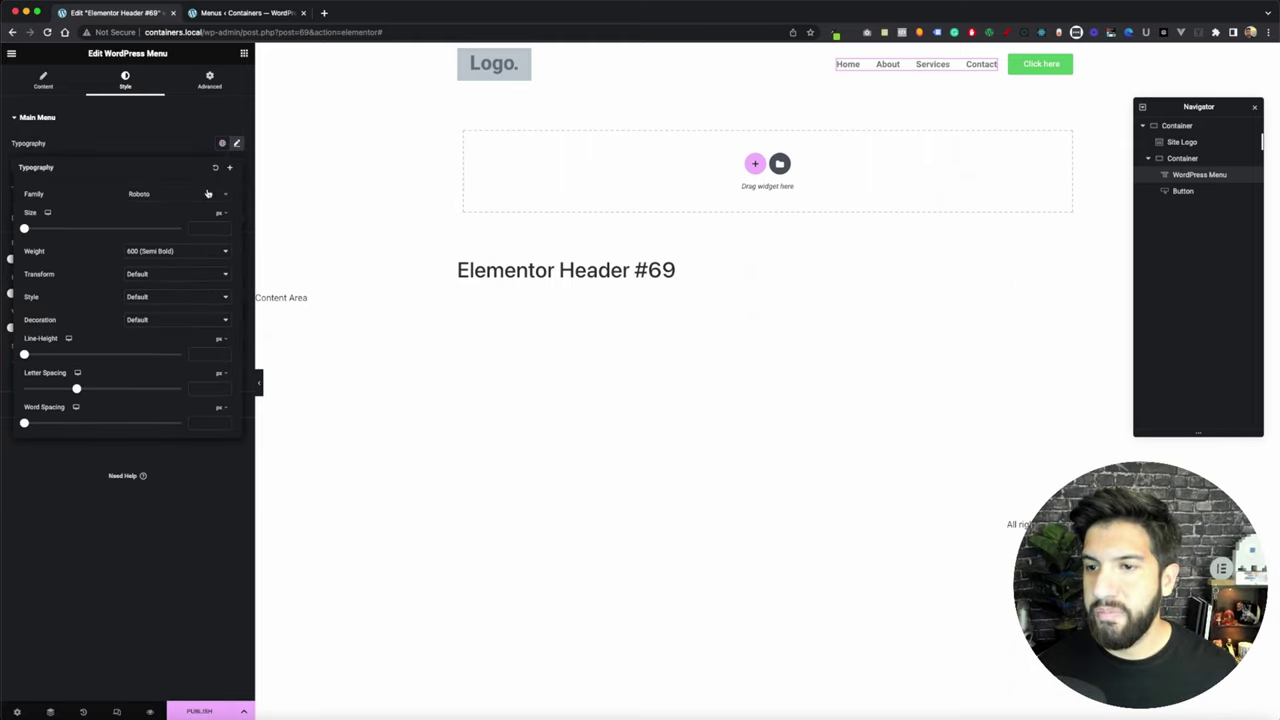
pyautogui.click(208, 193)
pyautogui.write('mon')
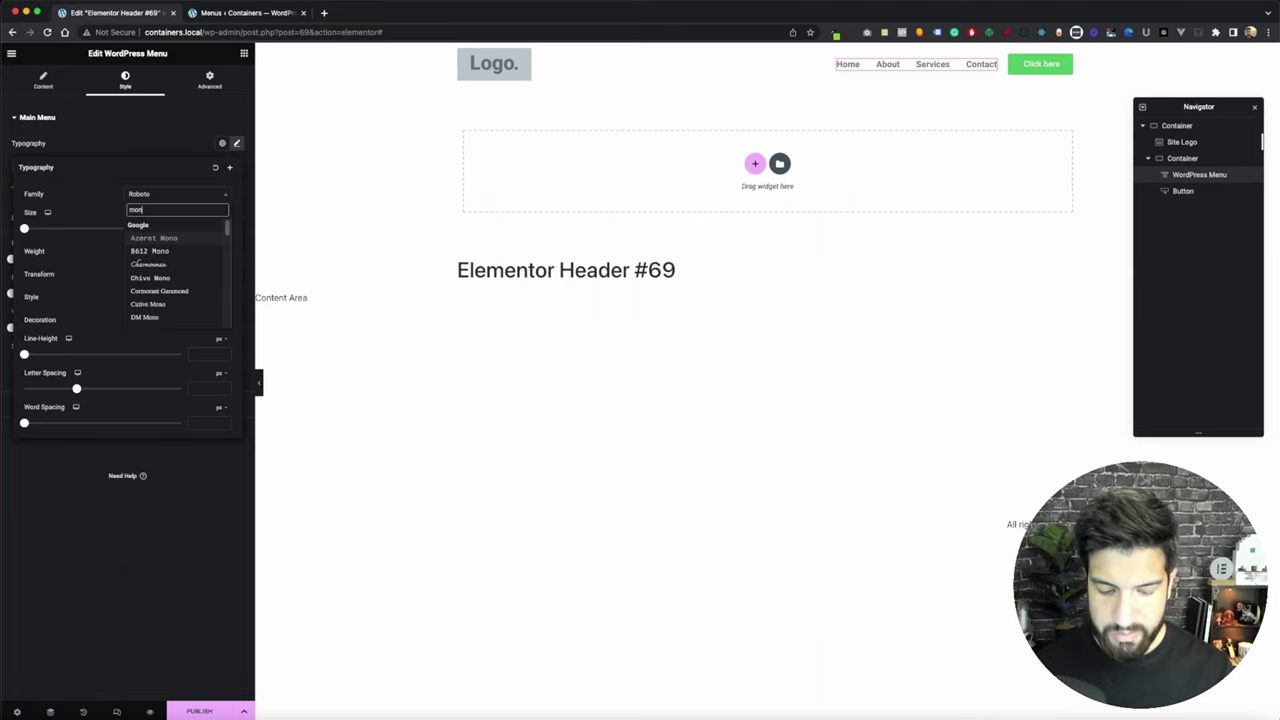
pyautogui.write('t')
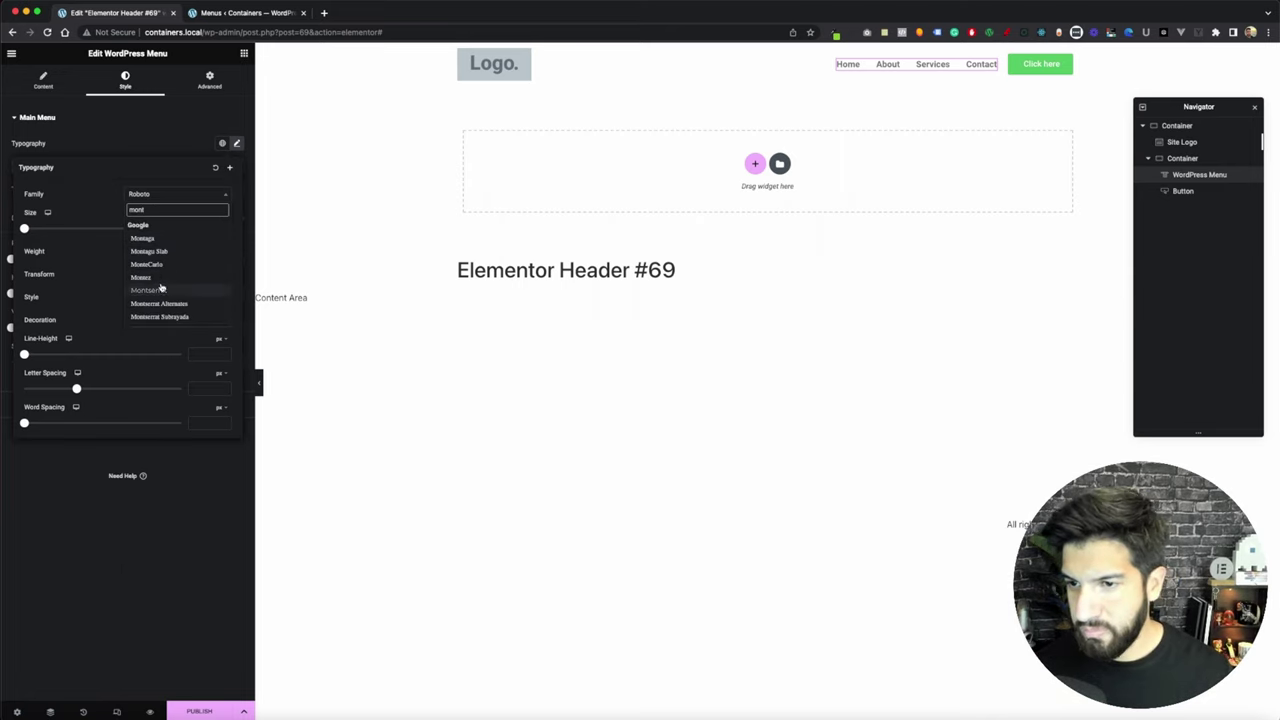
pyautogui.click(160, 290)
pyautogui.click(155, 252)
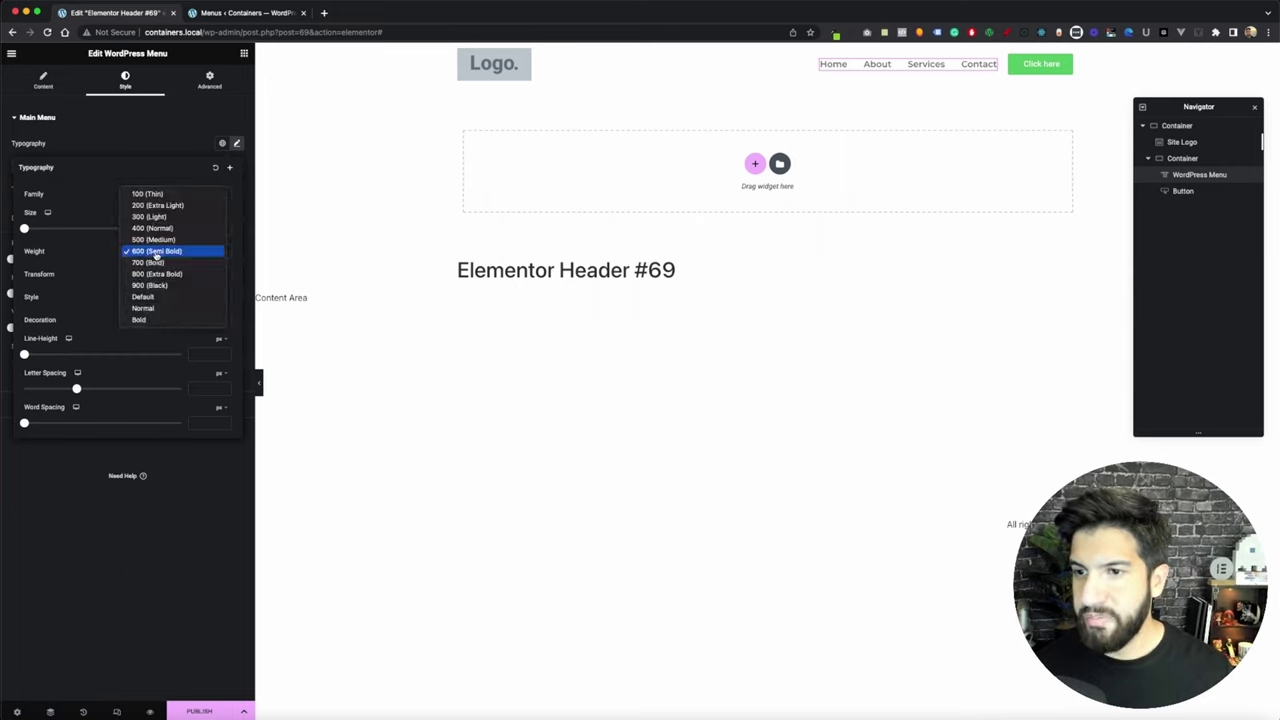
pyautogui.click(157, 243)
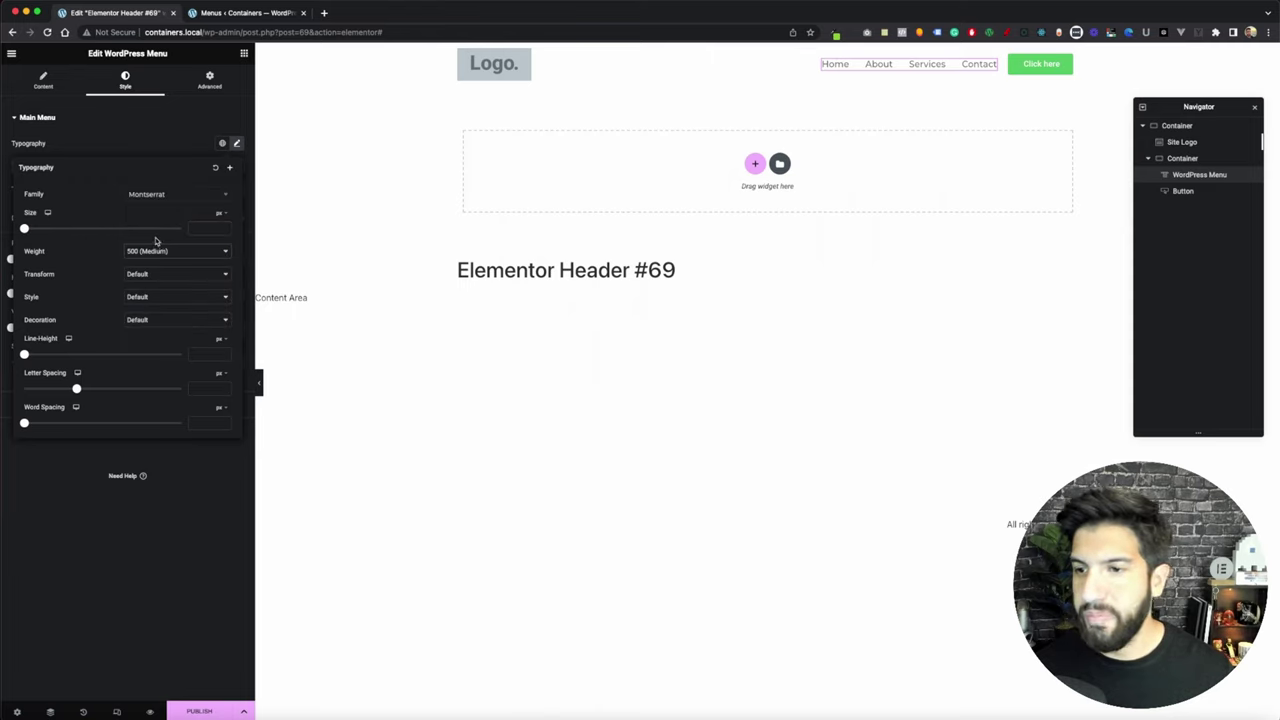
# Switch the main menu's font size unit to rem and set the size to 1
pyautogui.moveTo(219, 229)
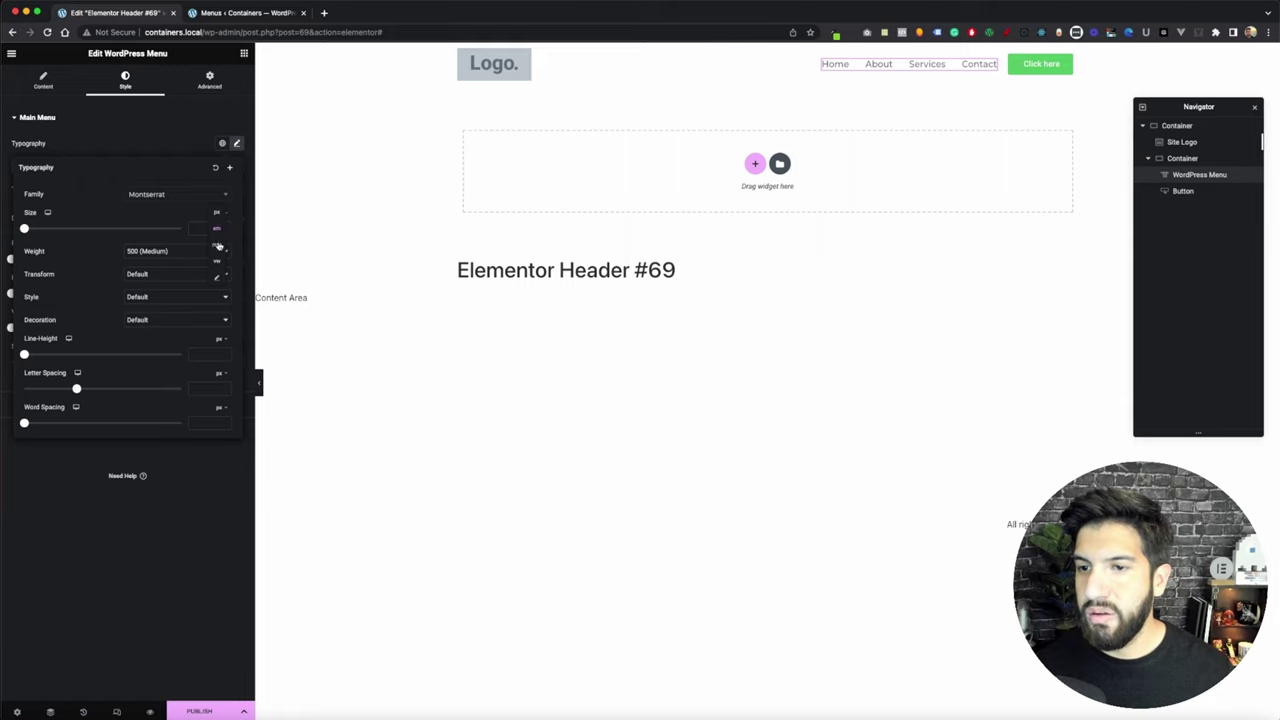
pyautogui.click(218, 246)
pyautogui.click(200, 228)
pyautogui.write('1')
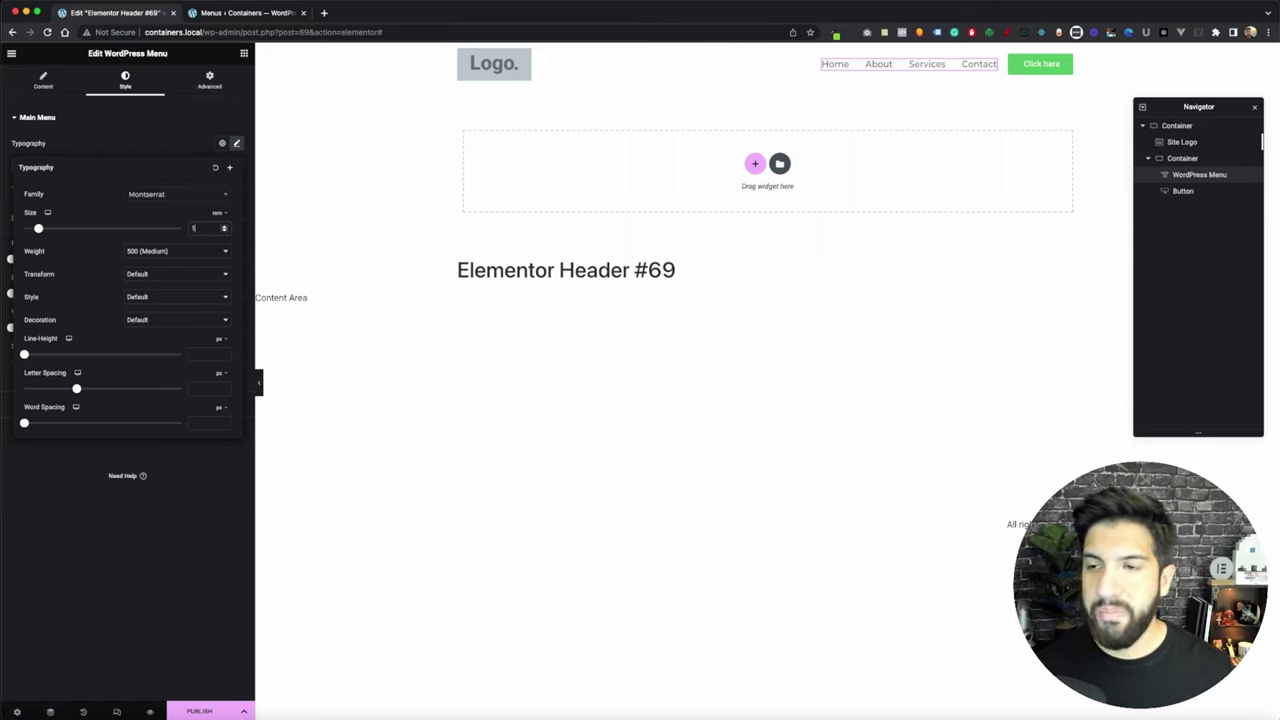
pyautogui.click(174, 155)
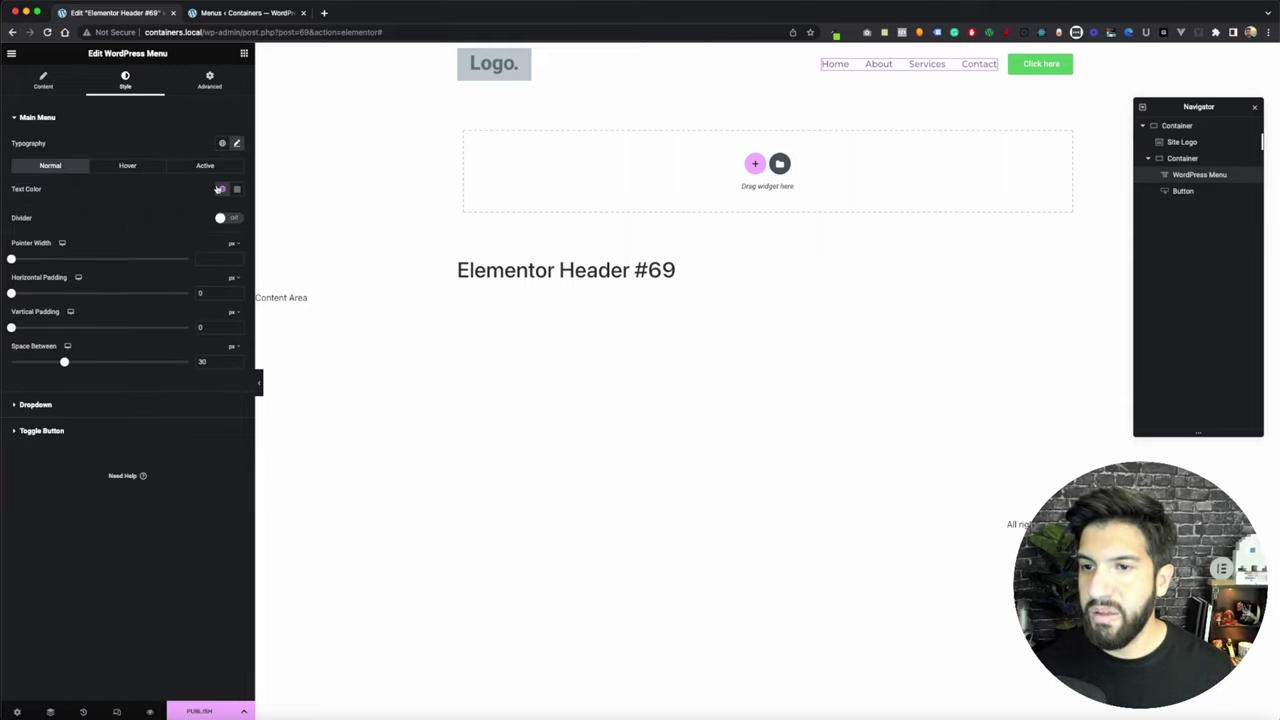
# Set the main menu's normal text color to black, #000000
pyautogui.click(237, 189)
pyautogui.click(197, 262)
pyautogui.moveTo(197, 262); pyautogui.dragTo(174, 312)
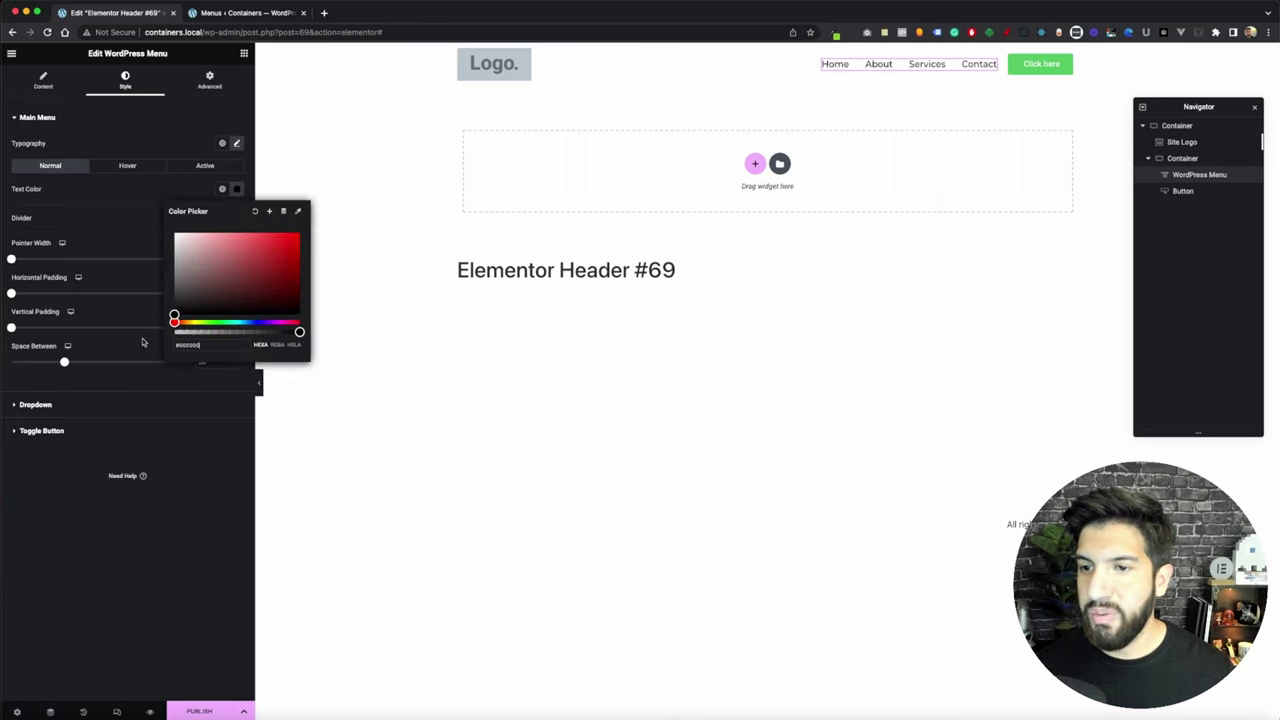
pyautogui.click(113, 186)
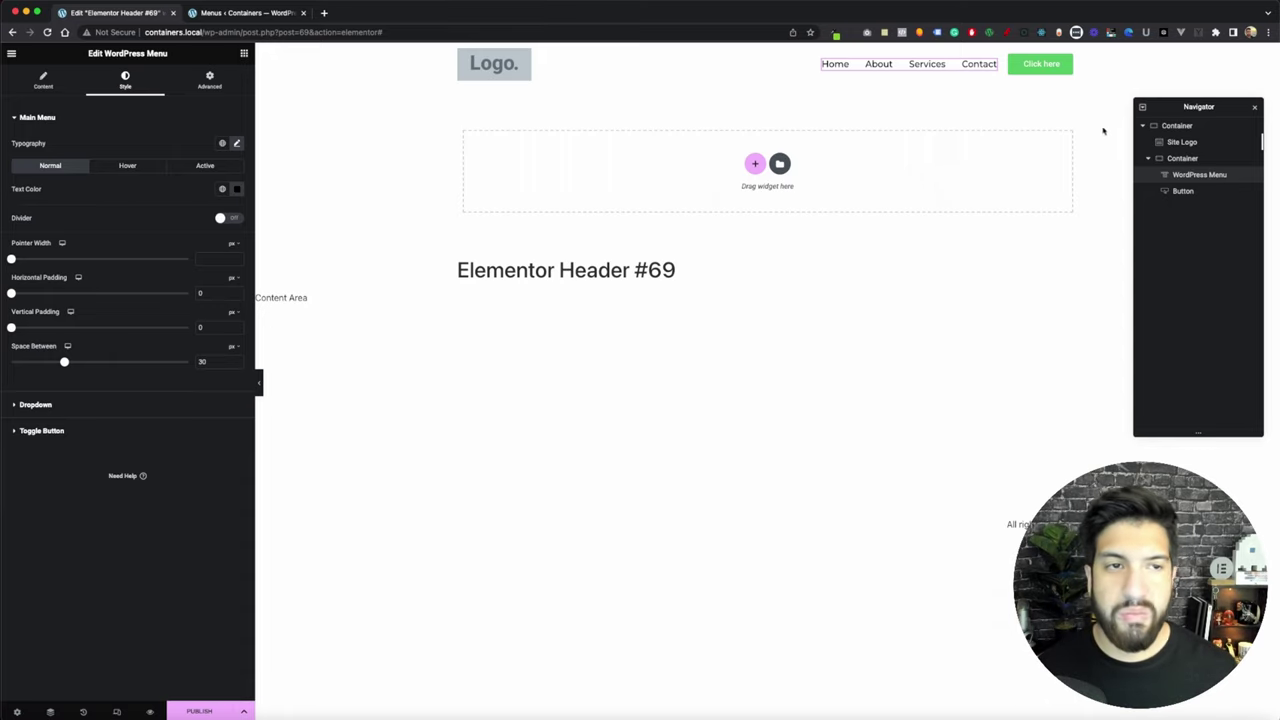
# Replace the header button's text with "Book Demo"
pyautogui.click(1067, 63)
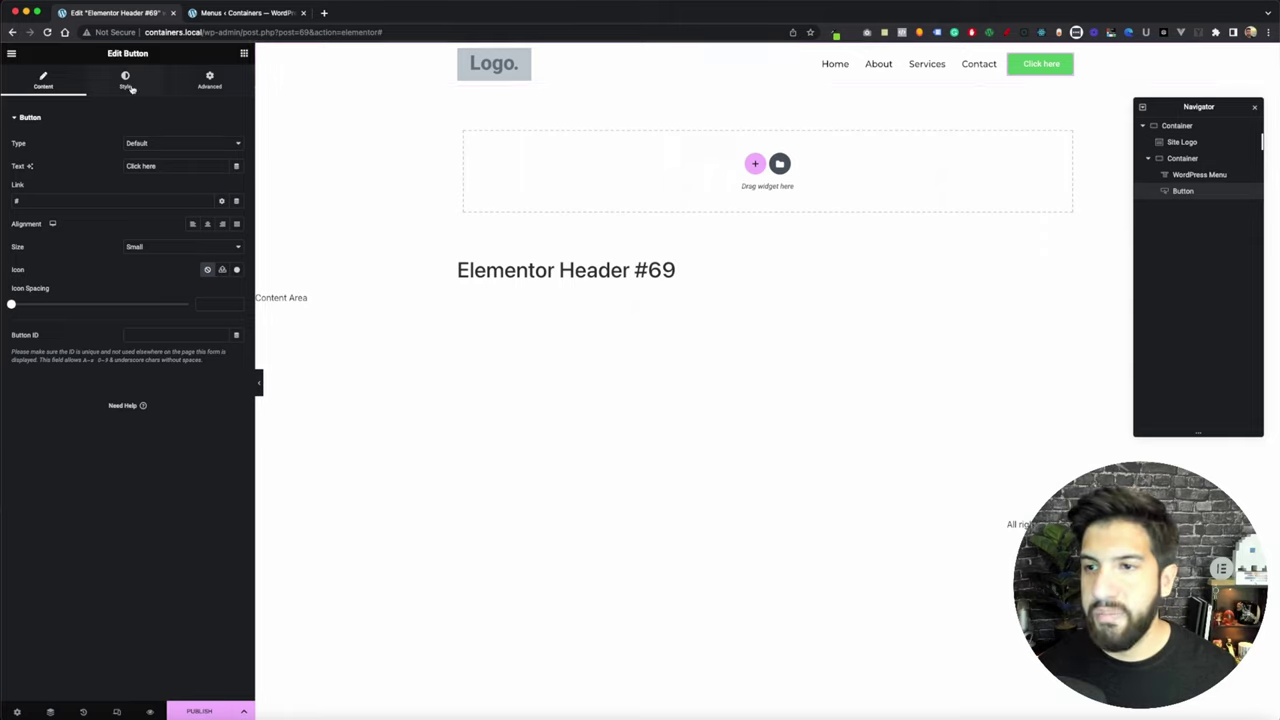
pyautogui.click(175, 170)
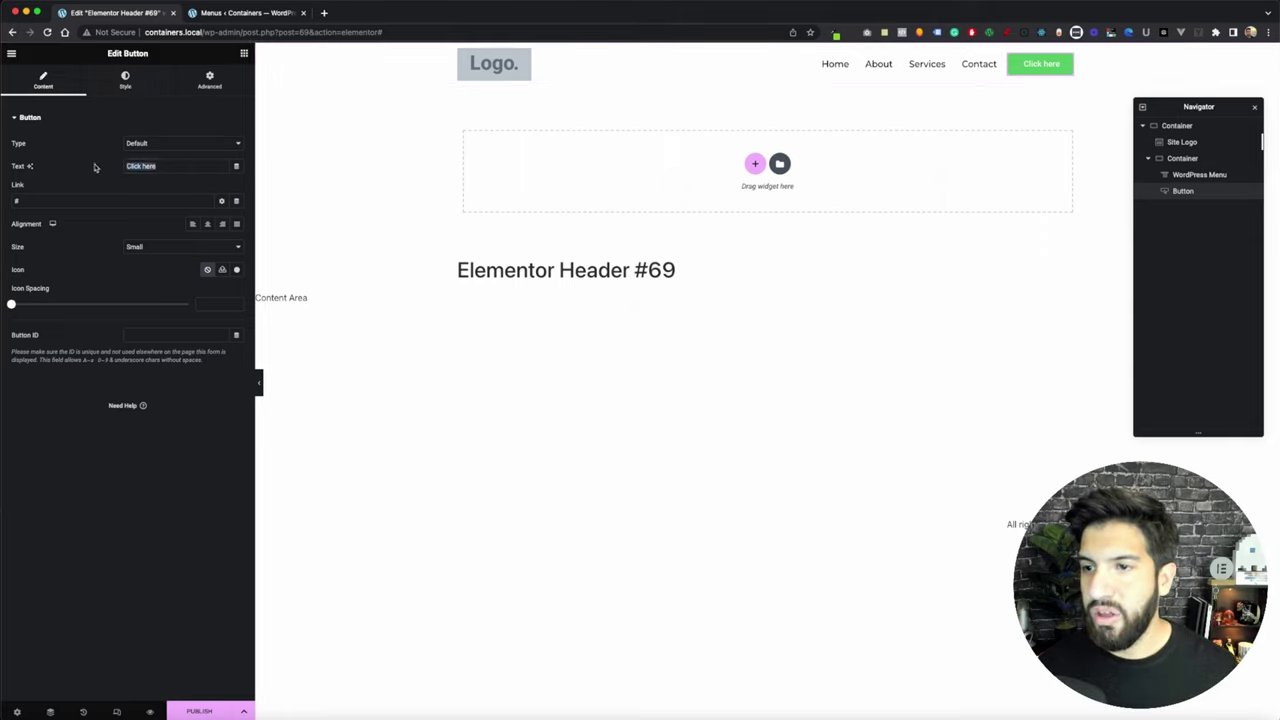
pyautogui.press('super+a')
pyautogui.press('BackSpace')
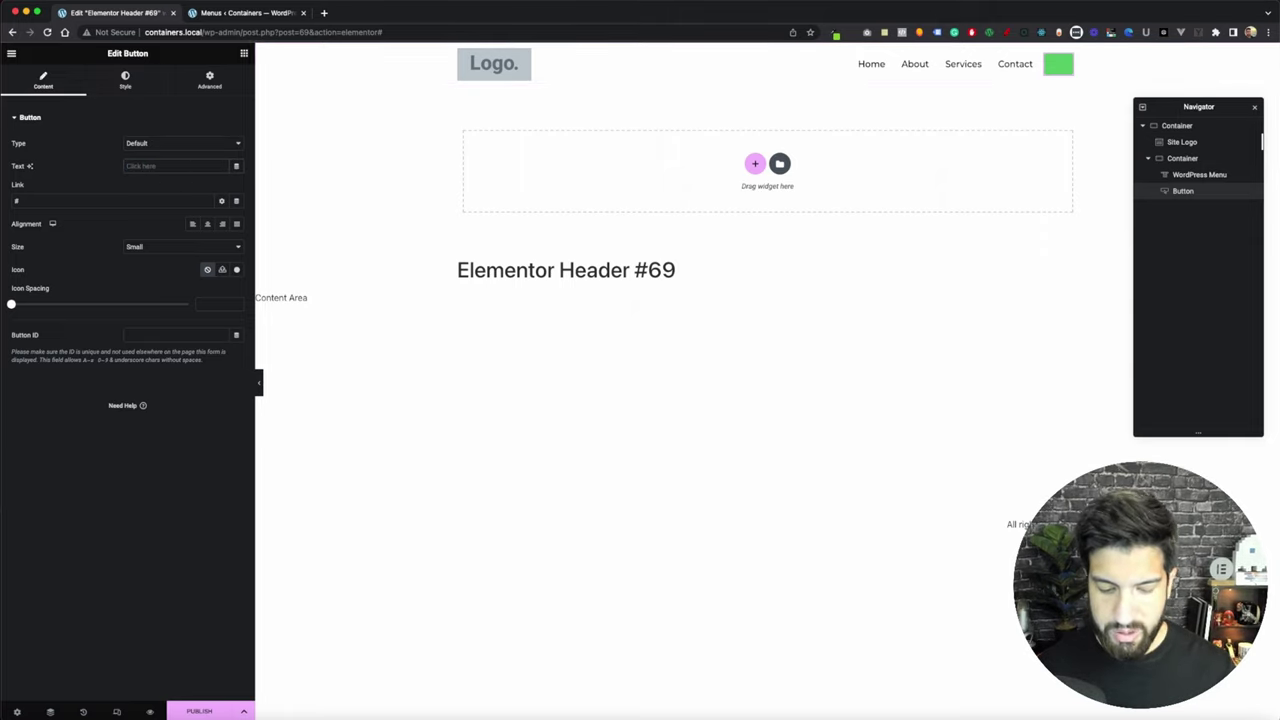
pyautogui.write('Book Demo')
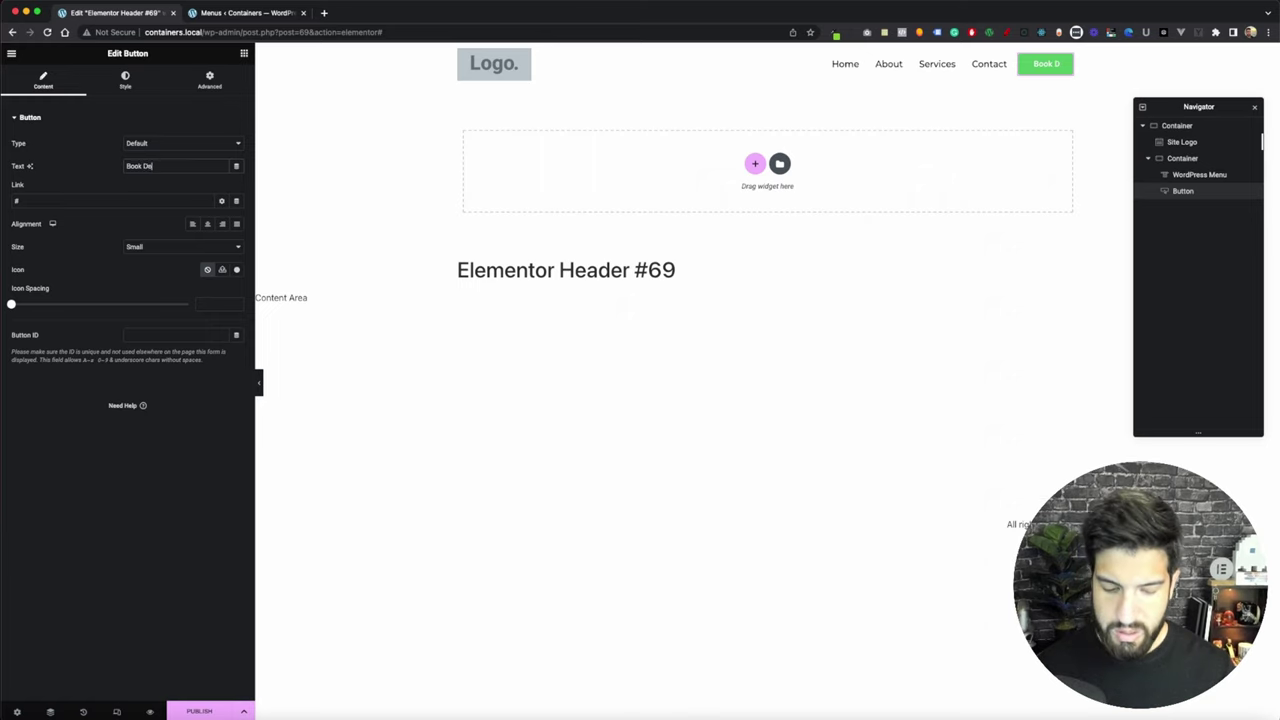
# Change the Book Demo button's typography to the Montserrat font family
pyautogui.click(125, 82)
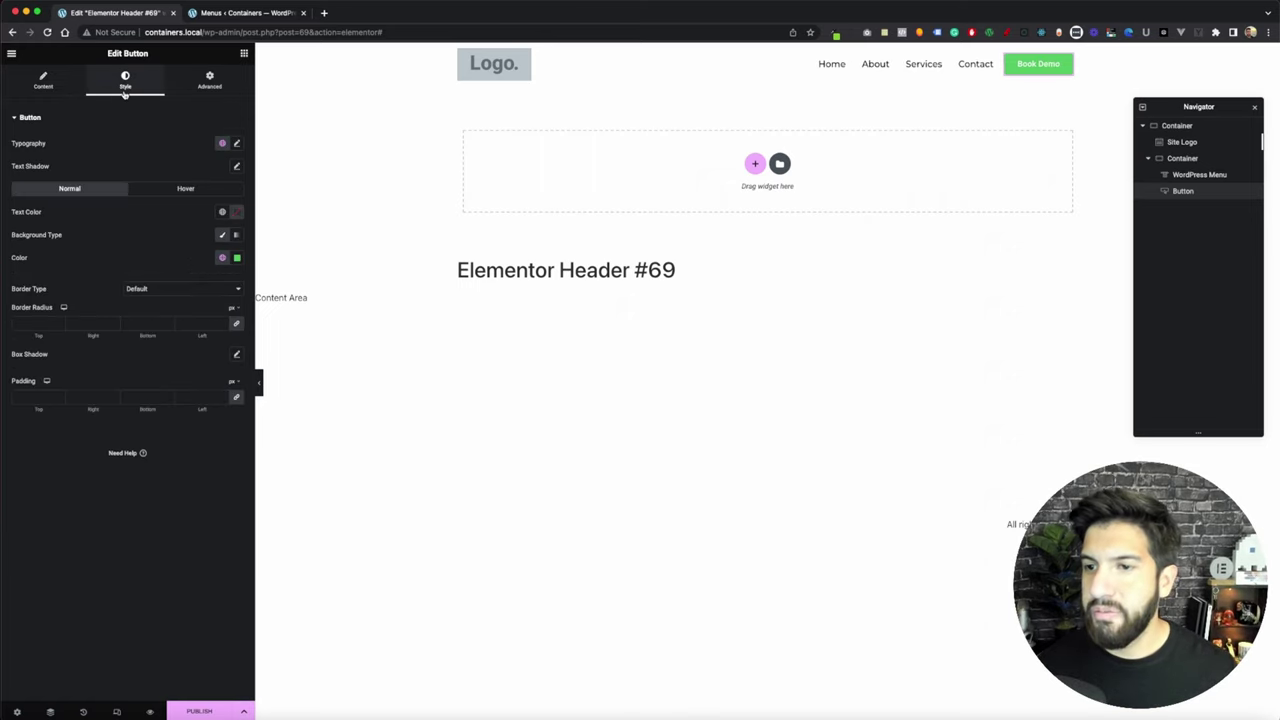
pyautogui.click(236, 143)
pyautogui.click(193, 202)
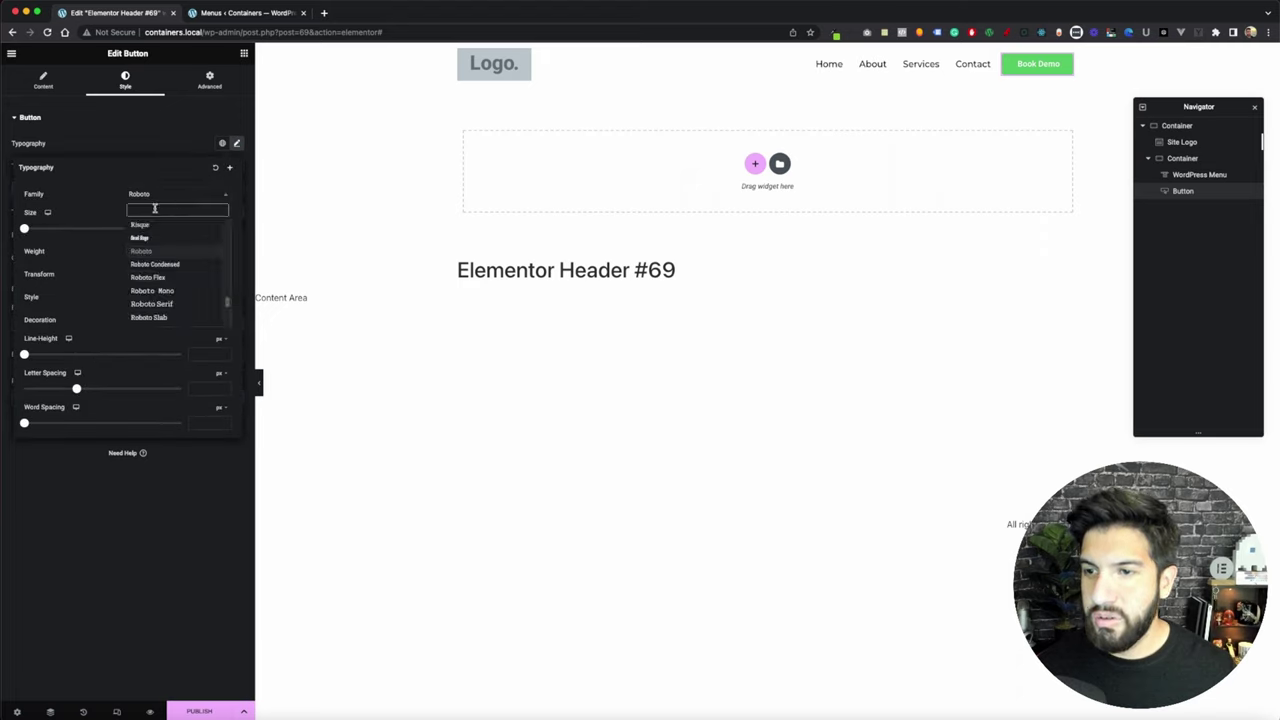
pyautogui.write('mont')
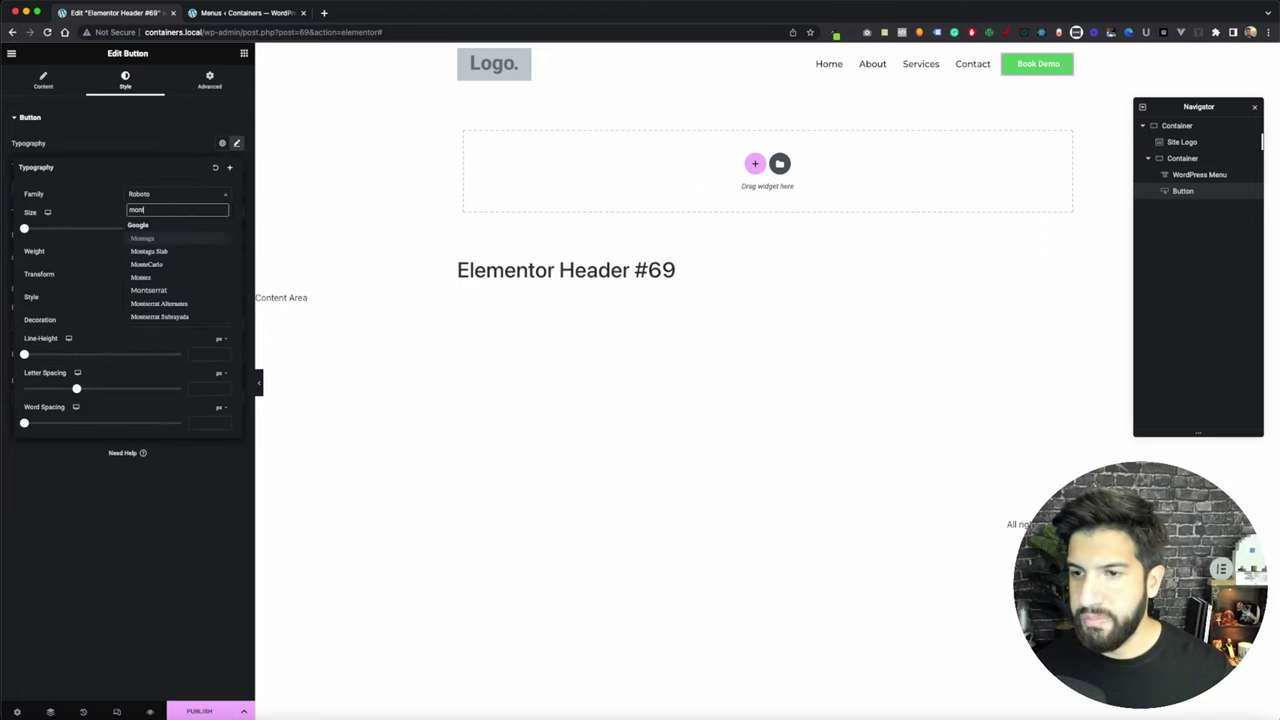
pyautogui.click(165, 291)
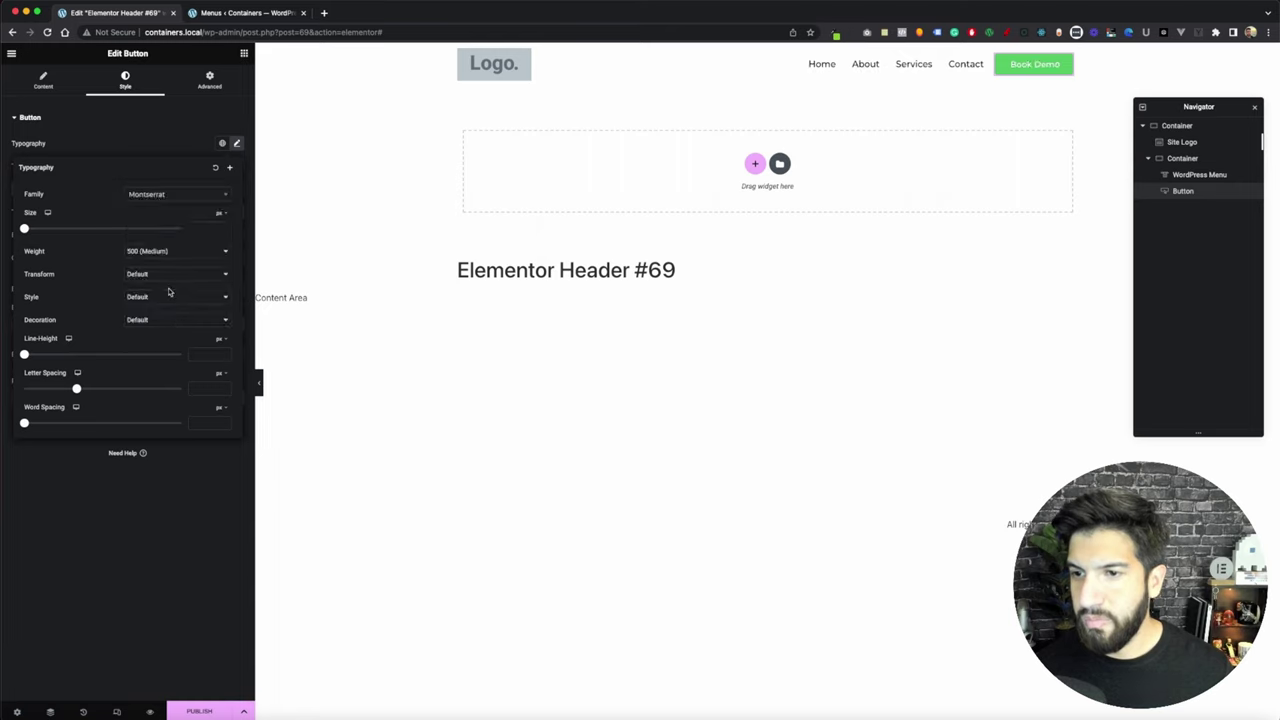
# Switch the Book Demo button's font size unit to rem, set the size to 1, and keep the weight at 500 (Medium)
pyautogui.click(192, 228)
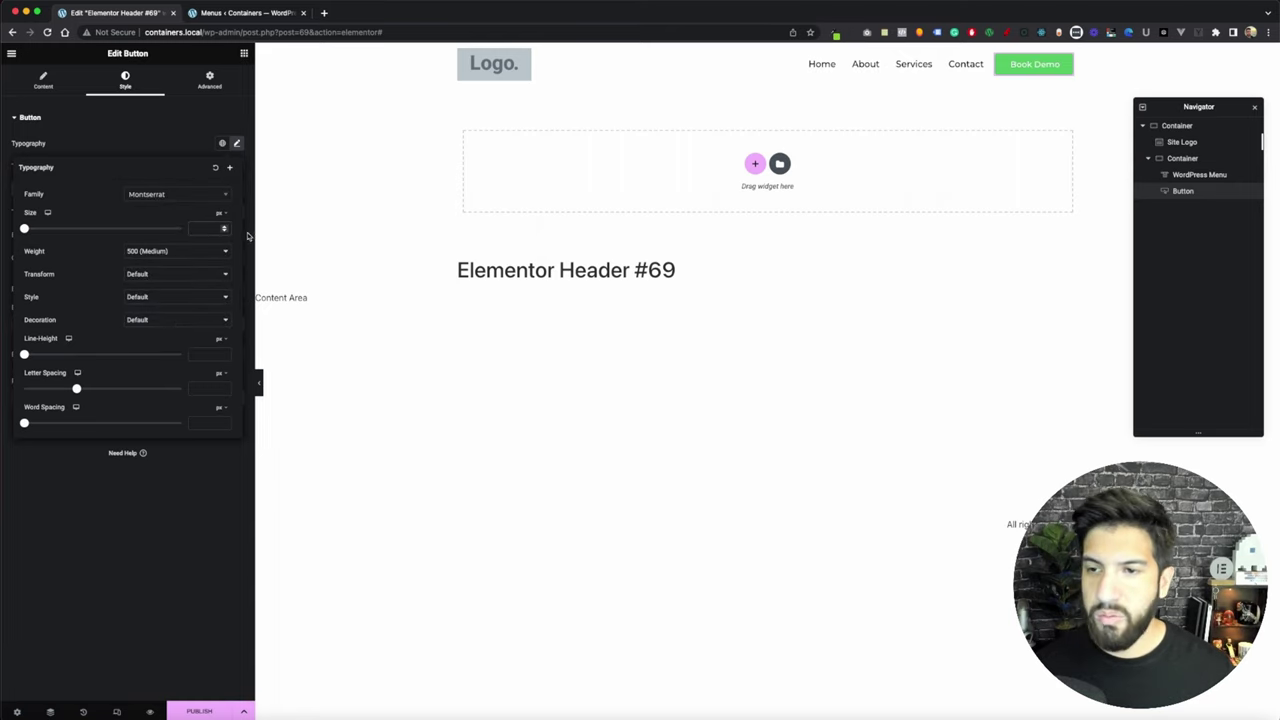
pyautogui.click(220, 214)
pyautogui.click(220, 247)
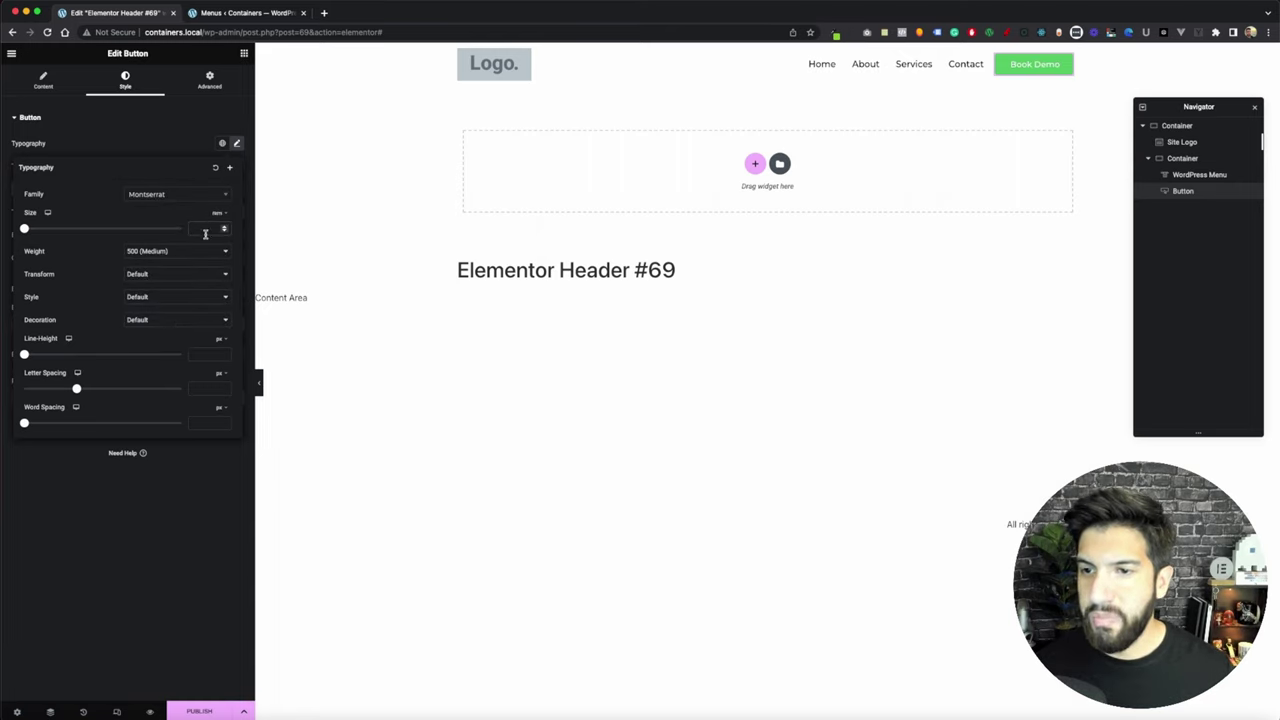
pyautogui.click(205, 232)
pyautogui.write('1')
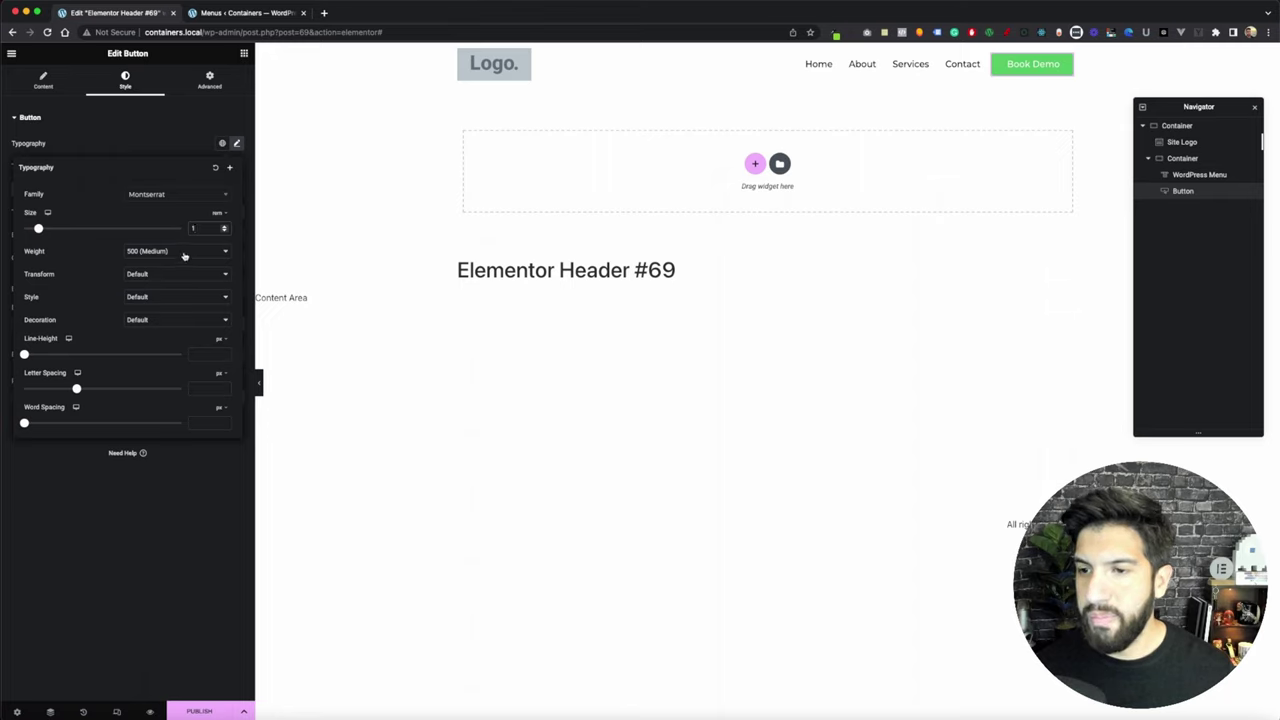
pyautogui.click(184, 256)
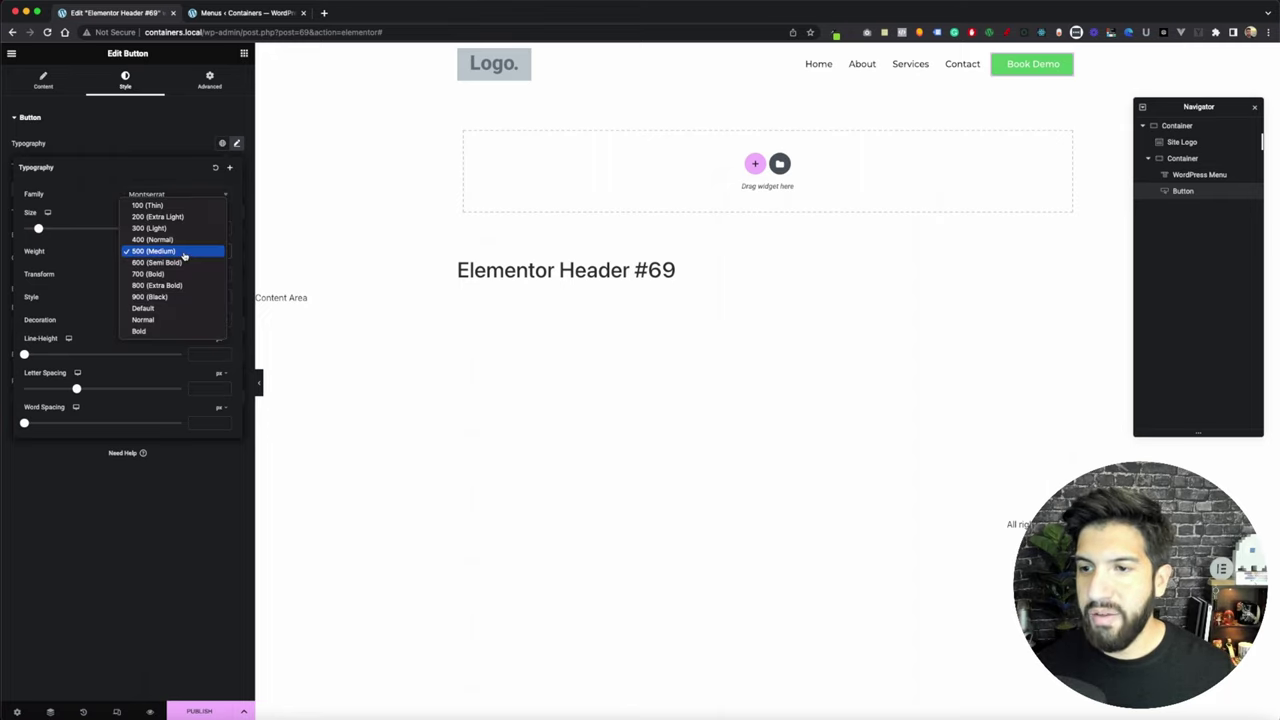
pyautogui.click(184, 256)
pyautogui.click(127, 153)
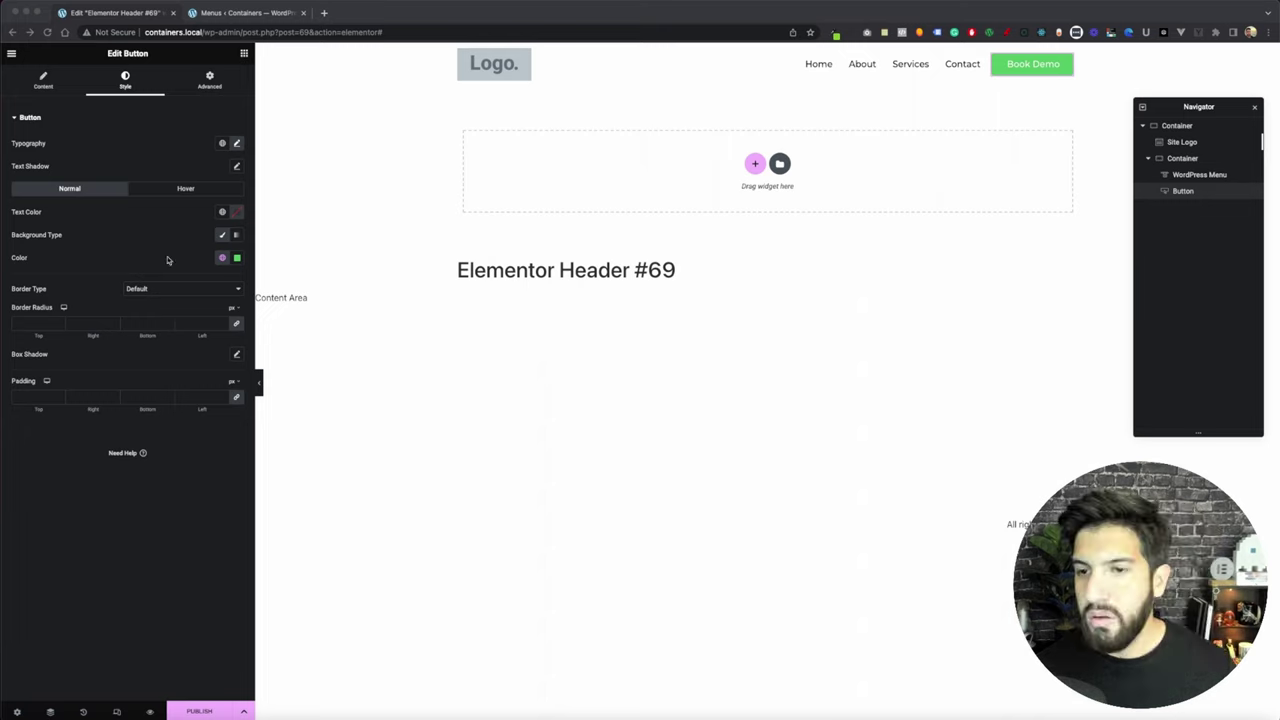
# Set the Book Demo button's background color to #1E37CE and its padding to 20 px on all sides
pyautogui.click(236, 258)
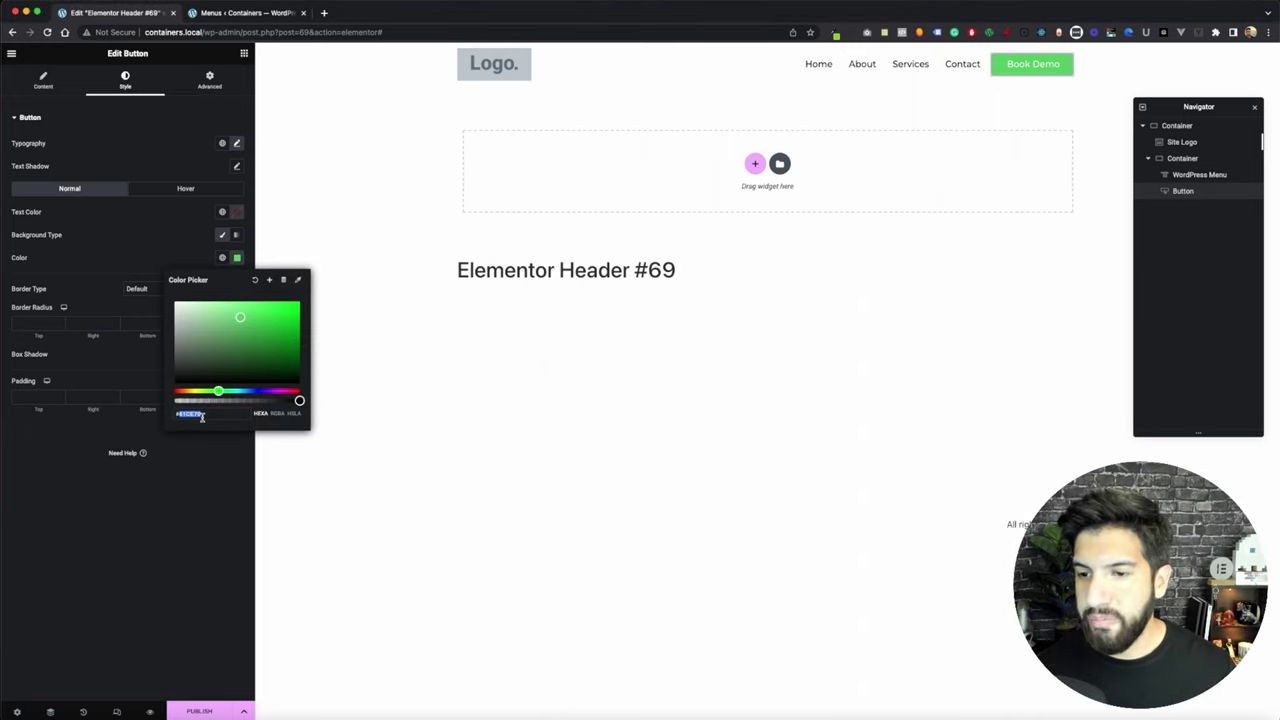
pyautogui.write('#1E37CE')
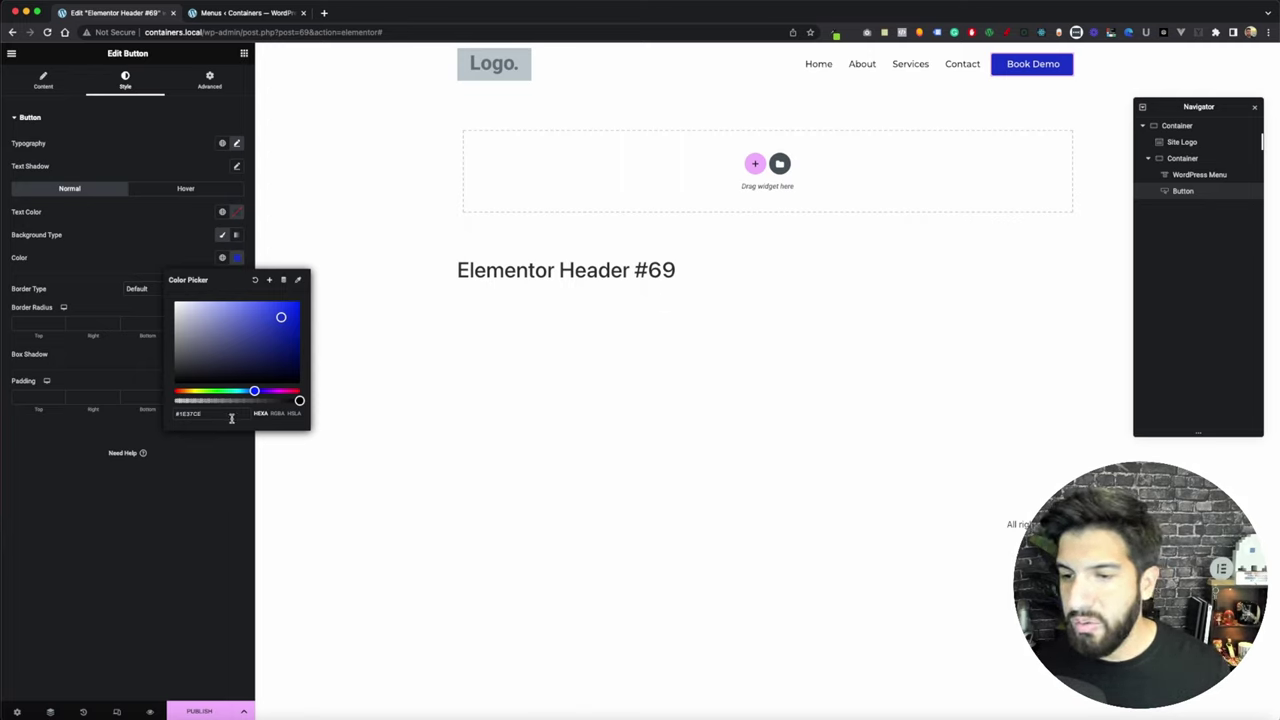
pyautogui.click(235, 440)
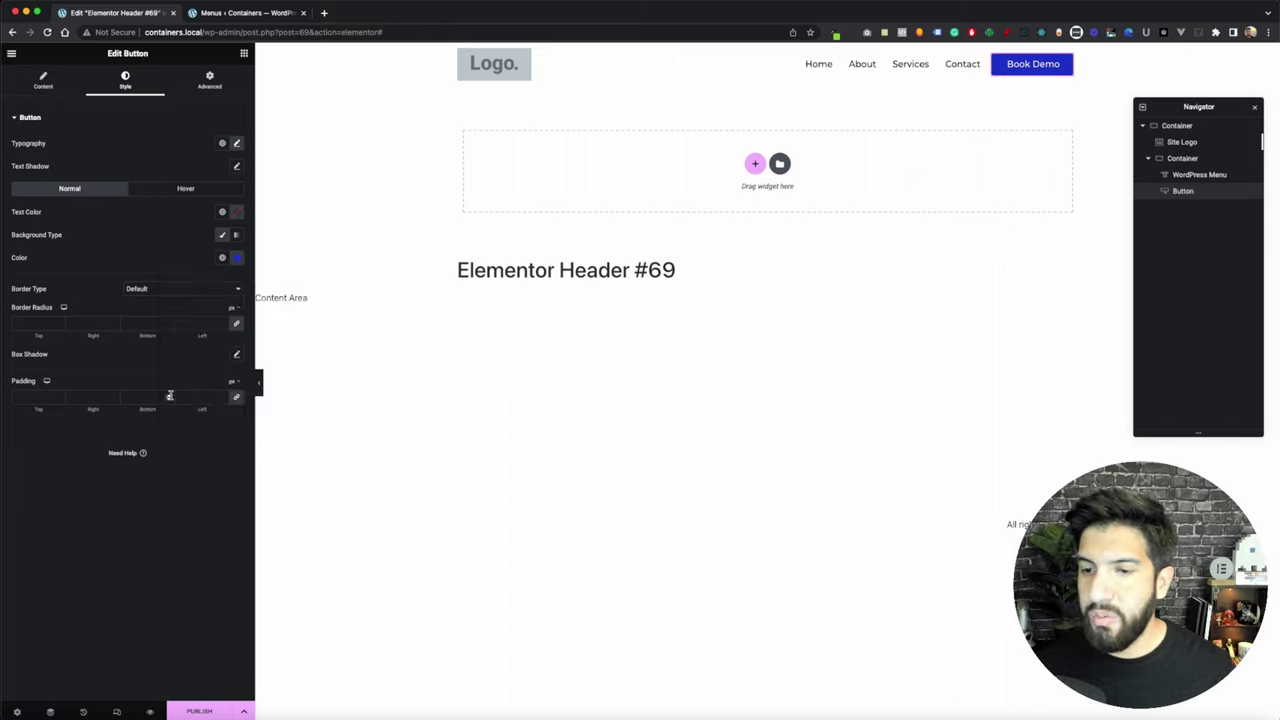
pyautogui.click(207, 399)
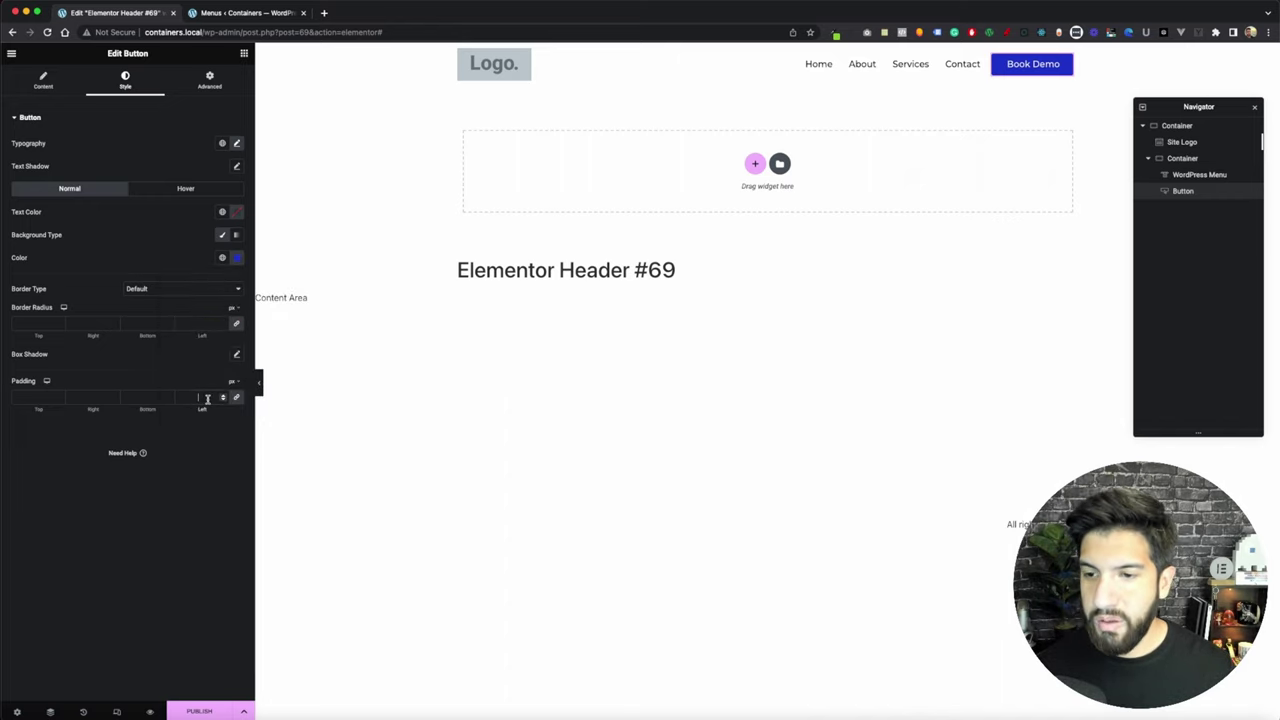
pyautogui.write('20')
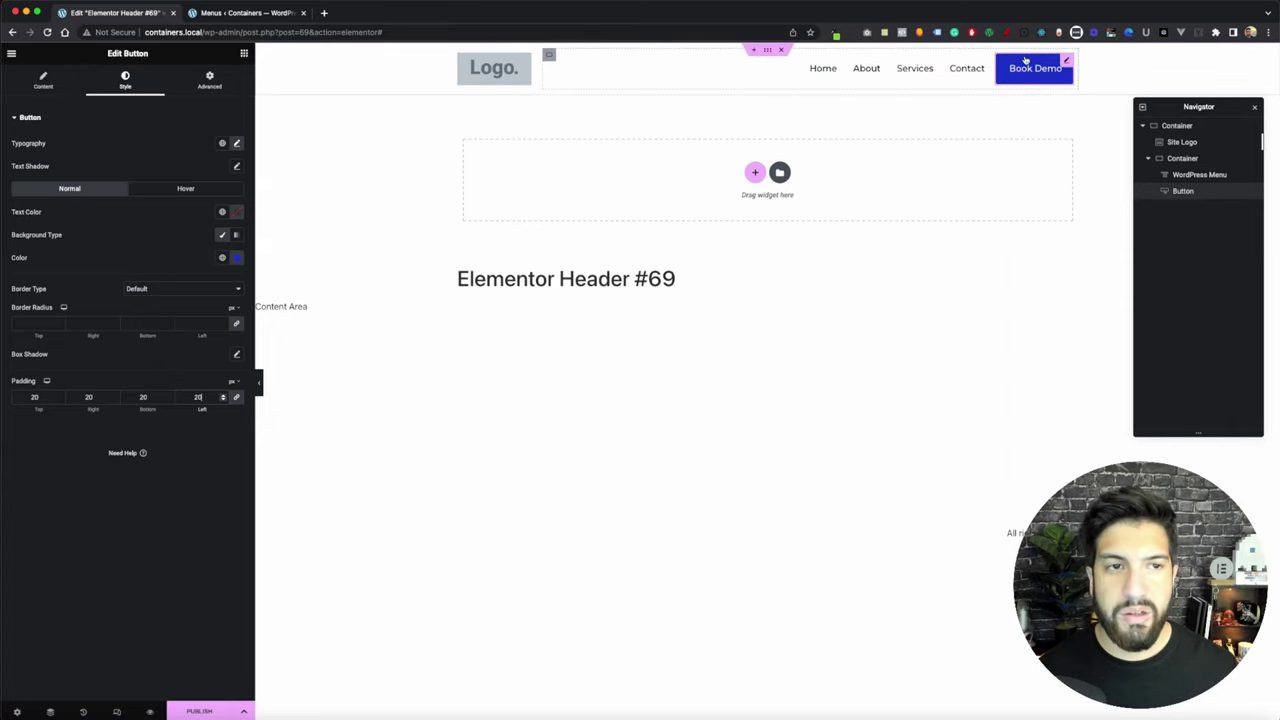
# Set the WordPress menu's pointer to None and return to its style settings
pyautogui.click(972, 69)
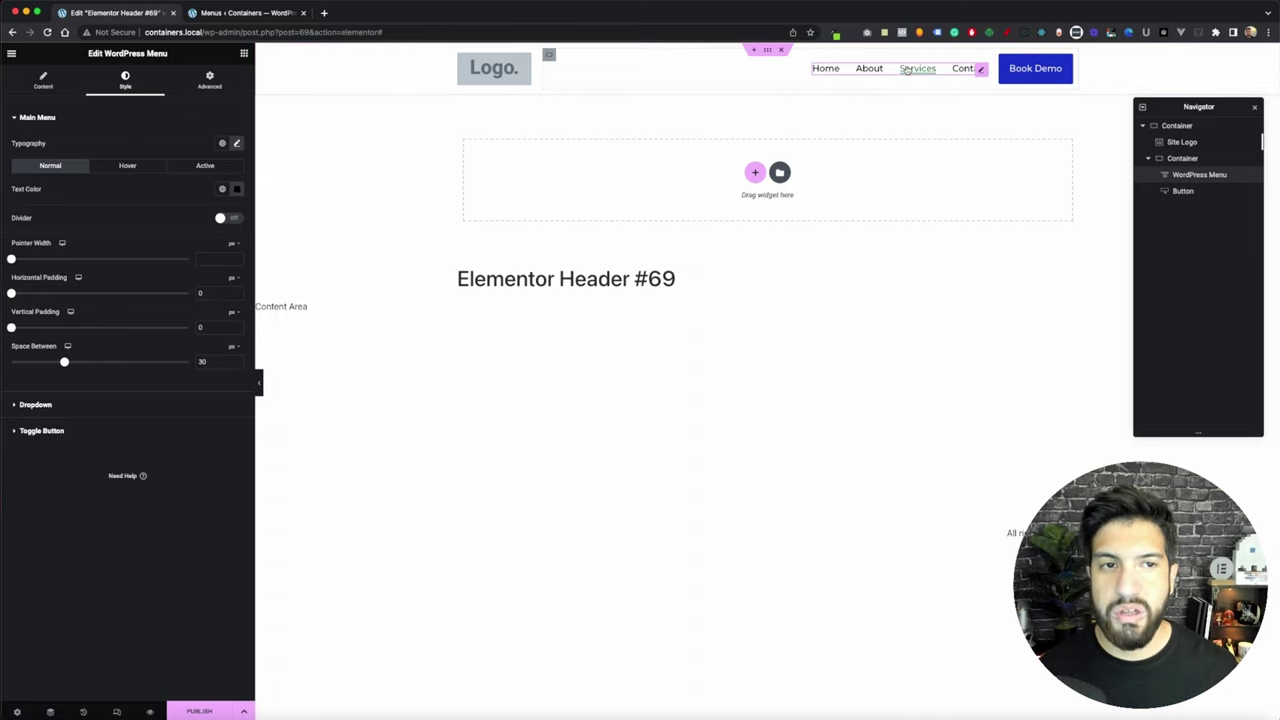
pyautogui.click(43, 80)
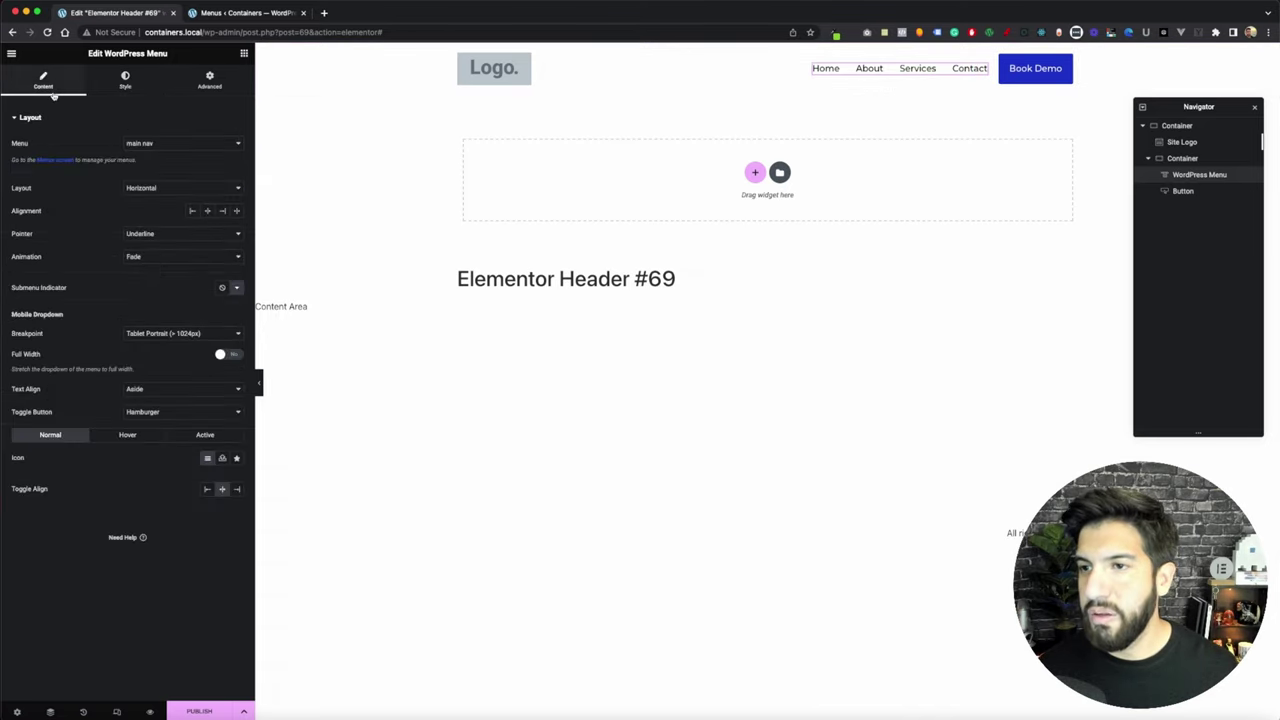
pyautogui.click(151, 234)
pyautogui.click(150, 223)
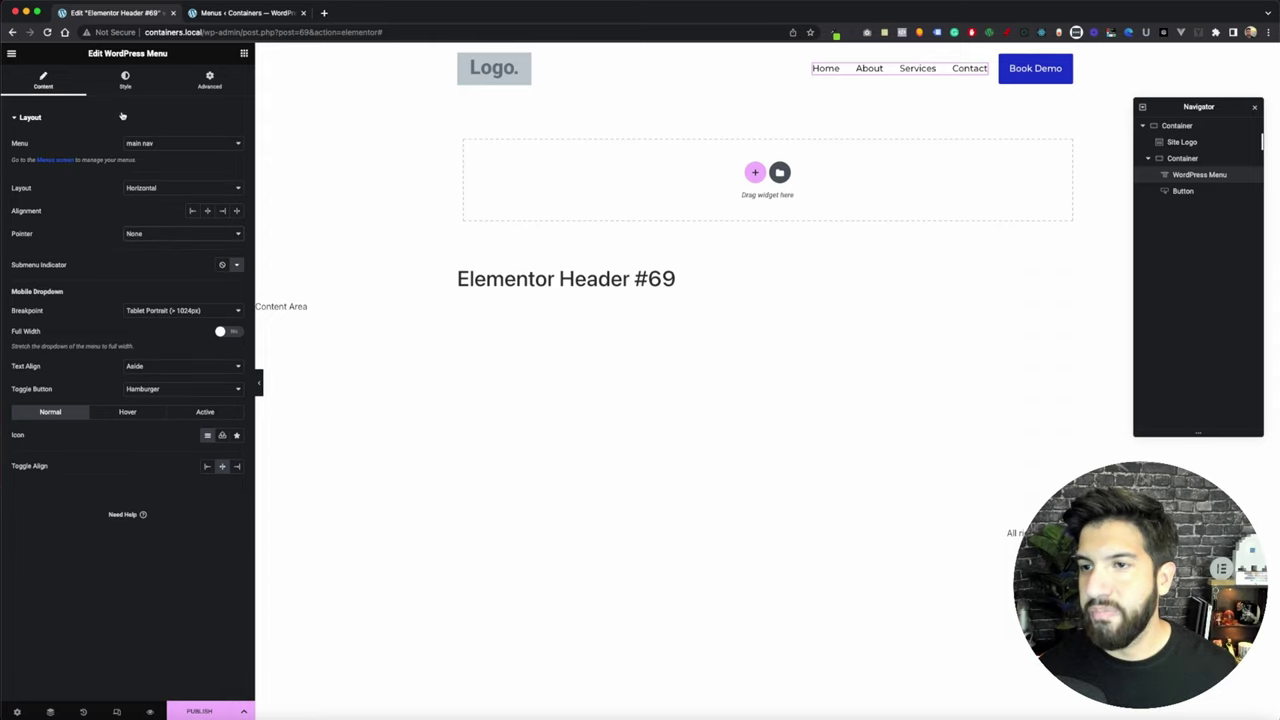
pyautogui.click(125, 85)
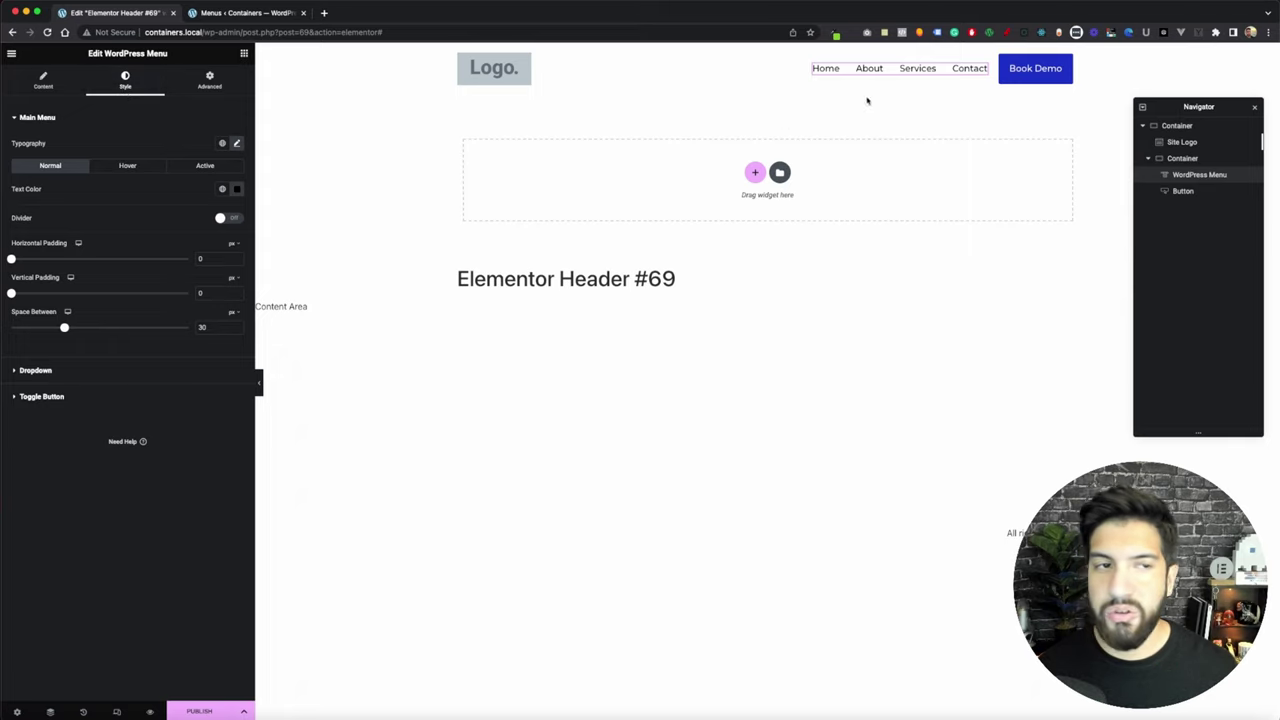
# Save the Book Demo button's blue background as a new global color with the default name New Global Color
pyautogui.click(1066, 63)
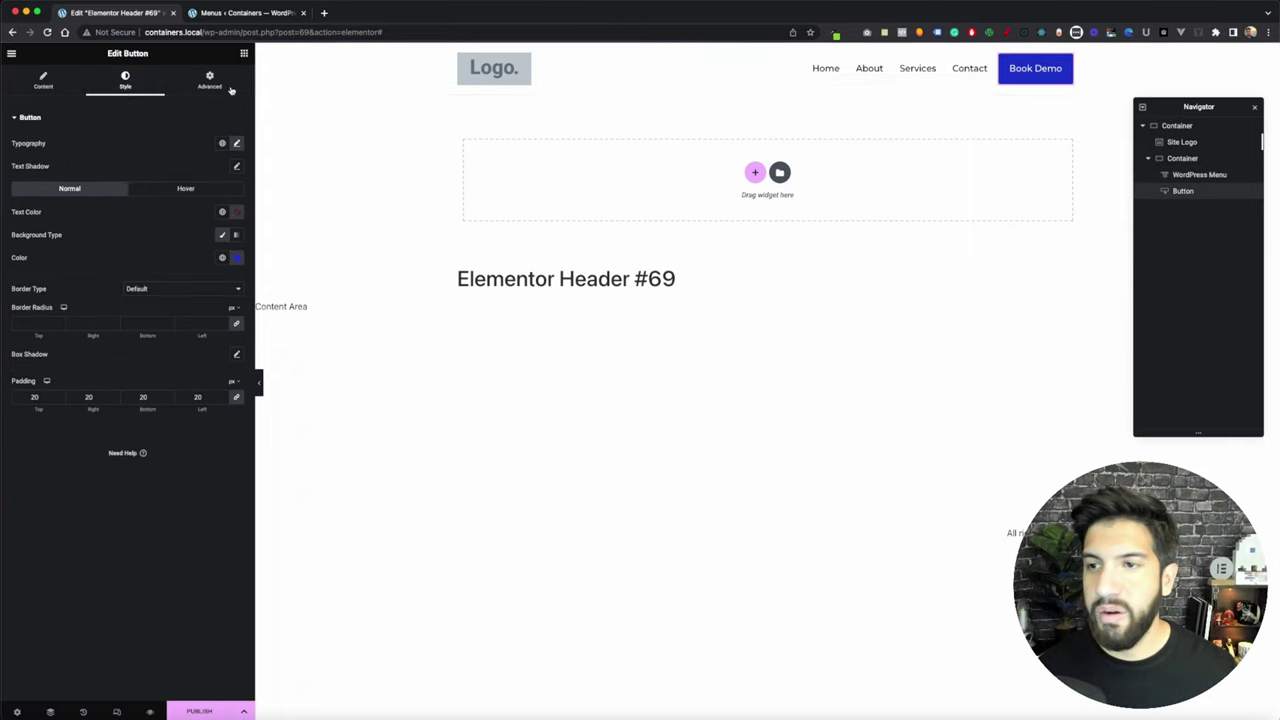
pyautogui.click(237, 258)
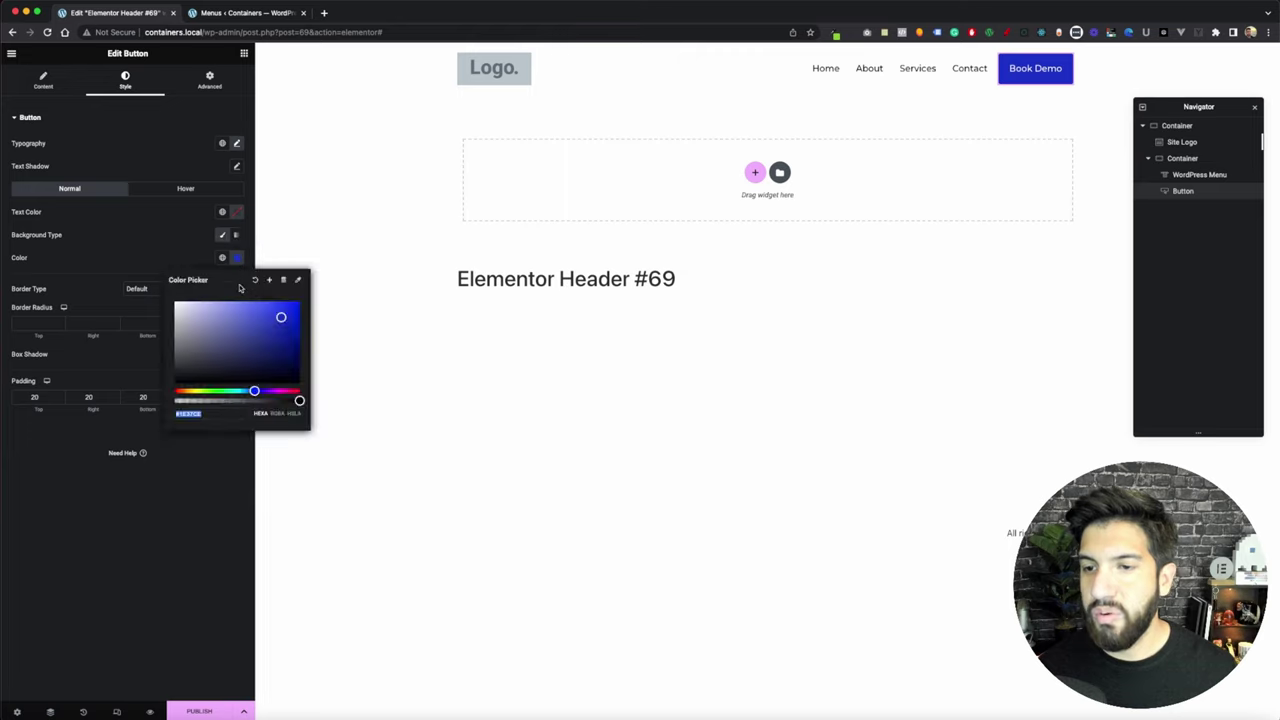
pyautogui.click(268, 281)
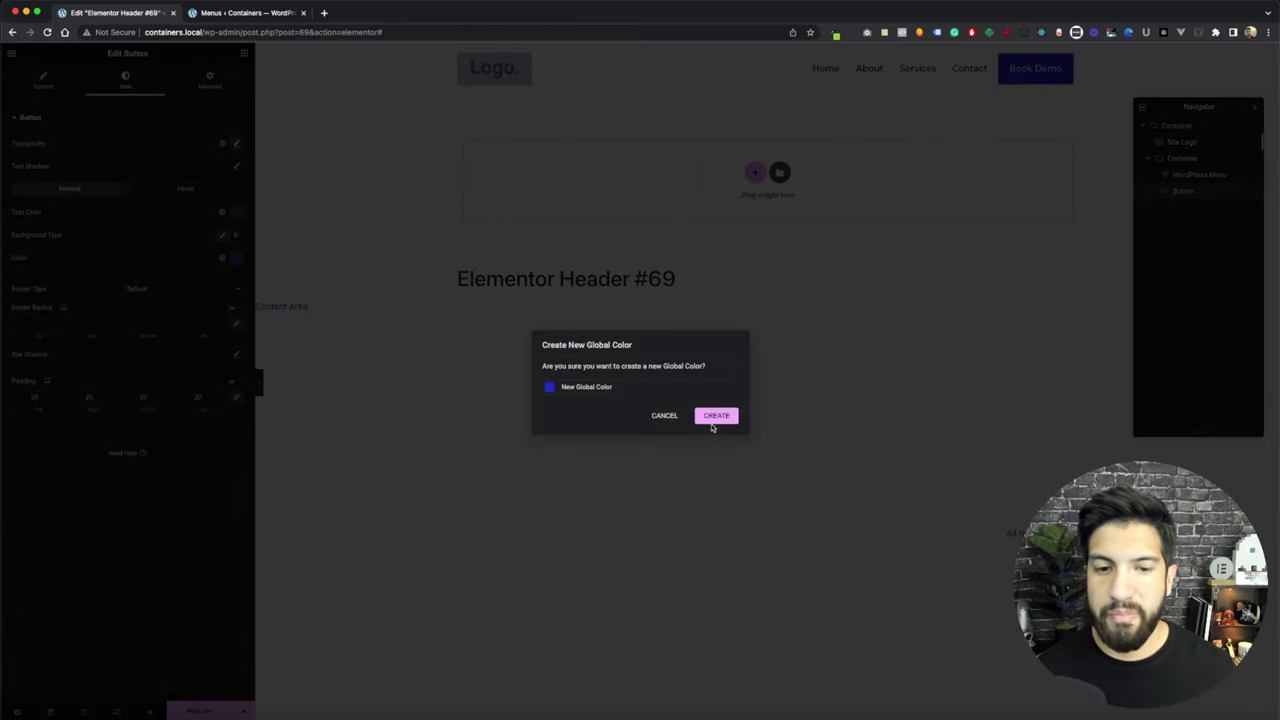
pyautogui.moveTo(618, 388); pyautogui.dragTo(598, 387)
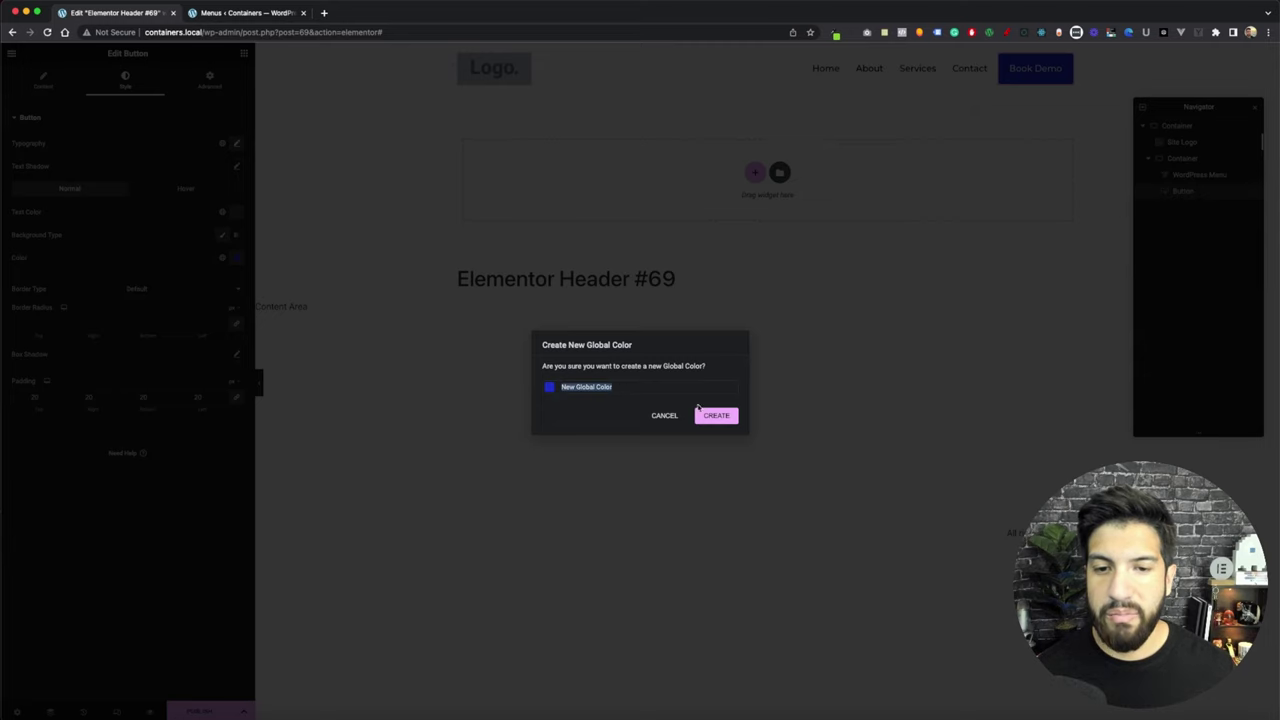
pyautogui.click(716, 415)
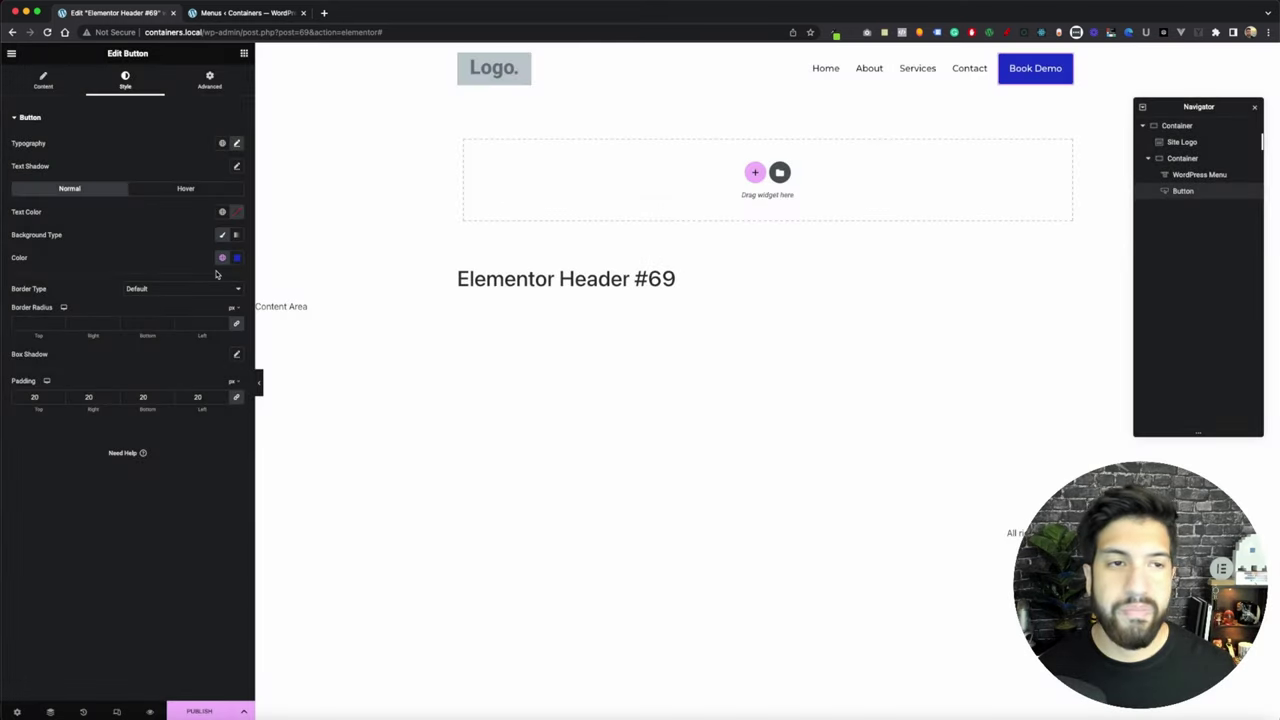
# Apply the new blue global color to the WordPress menu's hover and active text
pyautogui.click(980, 72)
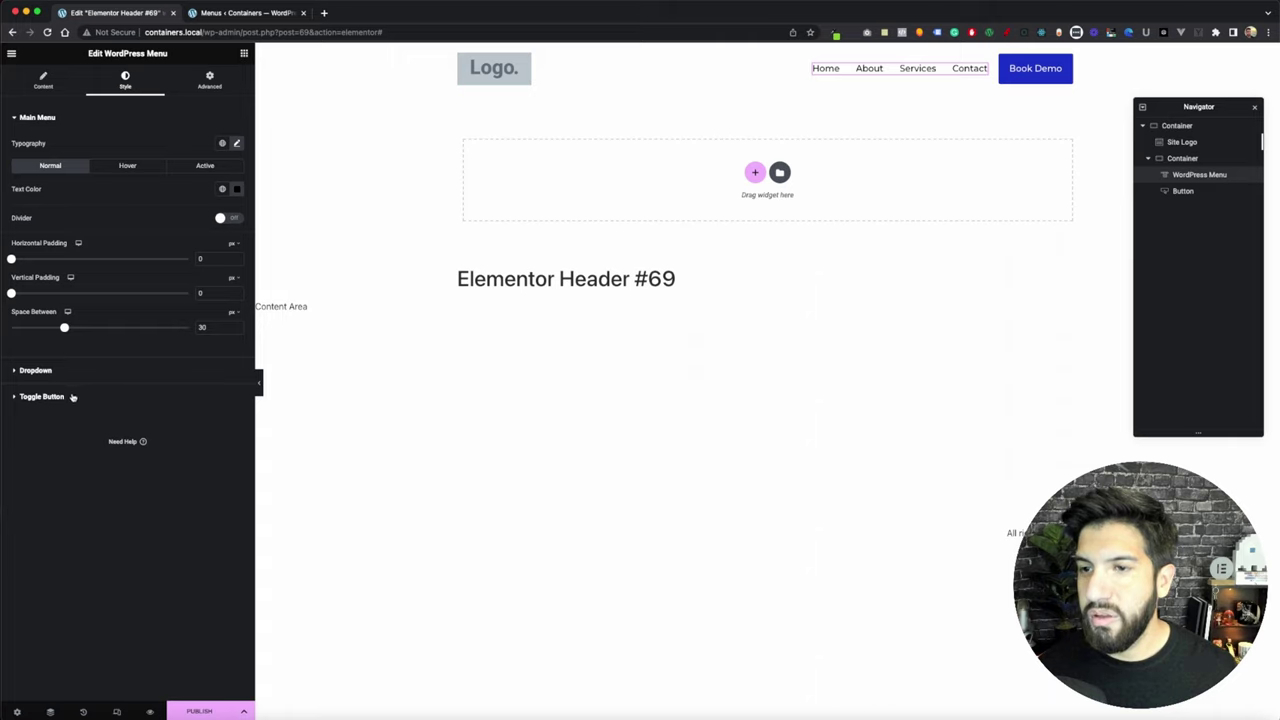
pyautogui.click(130, 165)
pyautogui.click(222, 190)
pyautogui.click(130, 315)
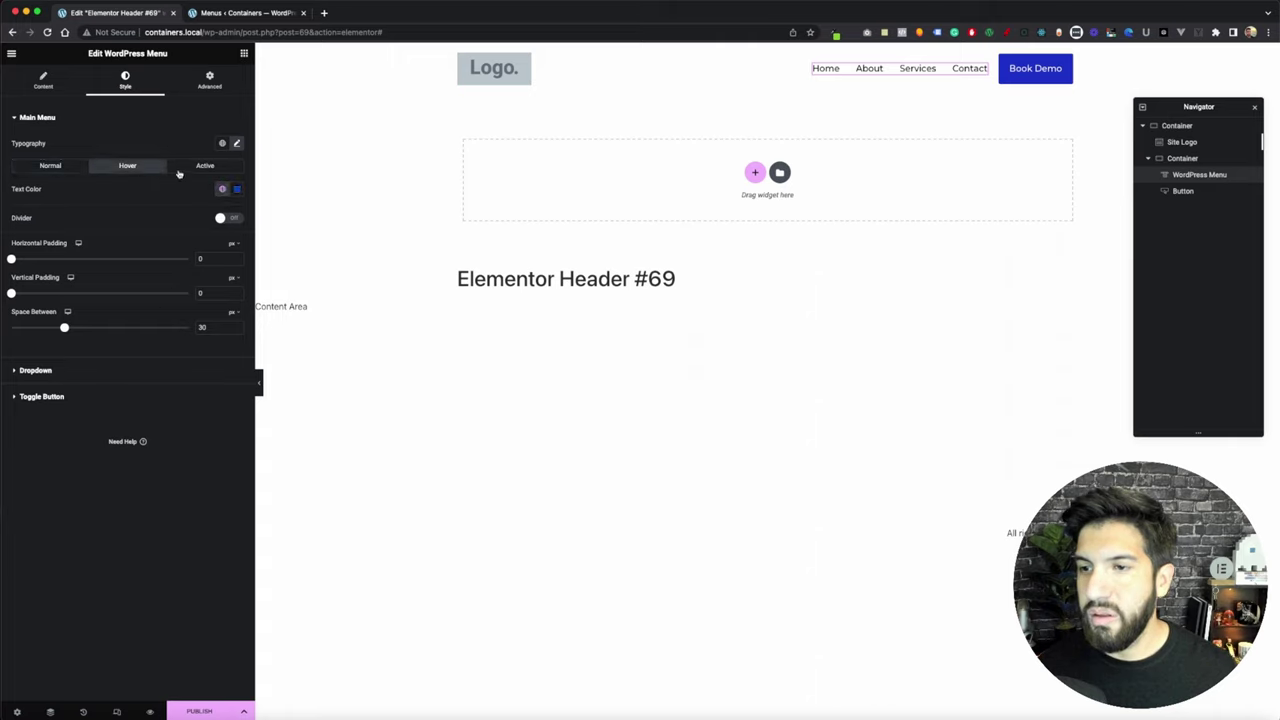
pyautogui.click(203, 166)
pyautogui.click(222, 190)
pyautogui.click(180, 315)
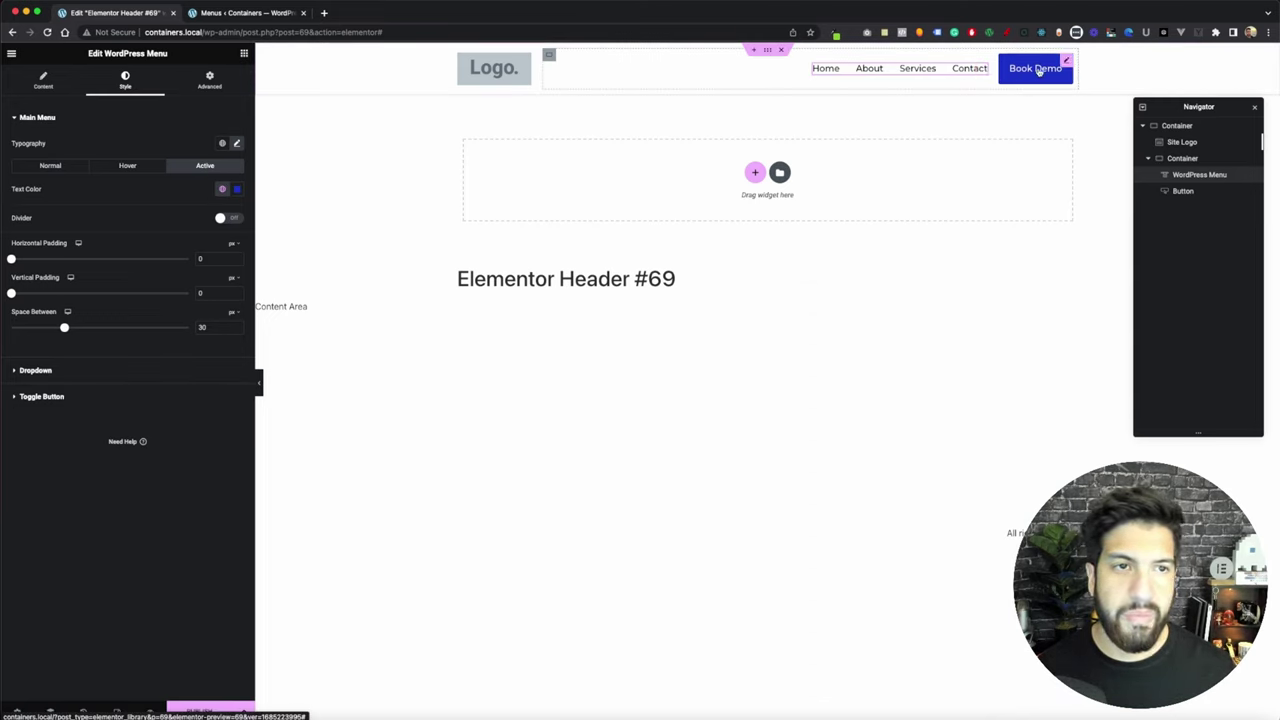
# Select the site logo, turn on responsive mode and switch the preview to tablet portrait
pyautogui.click(525, 63)
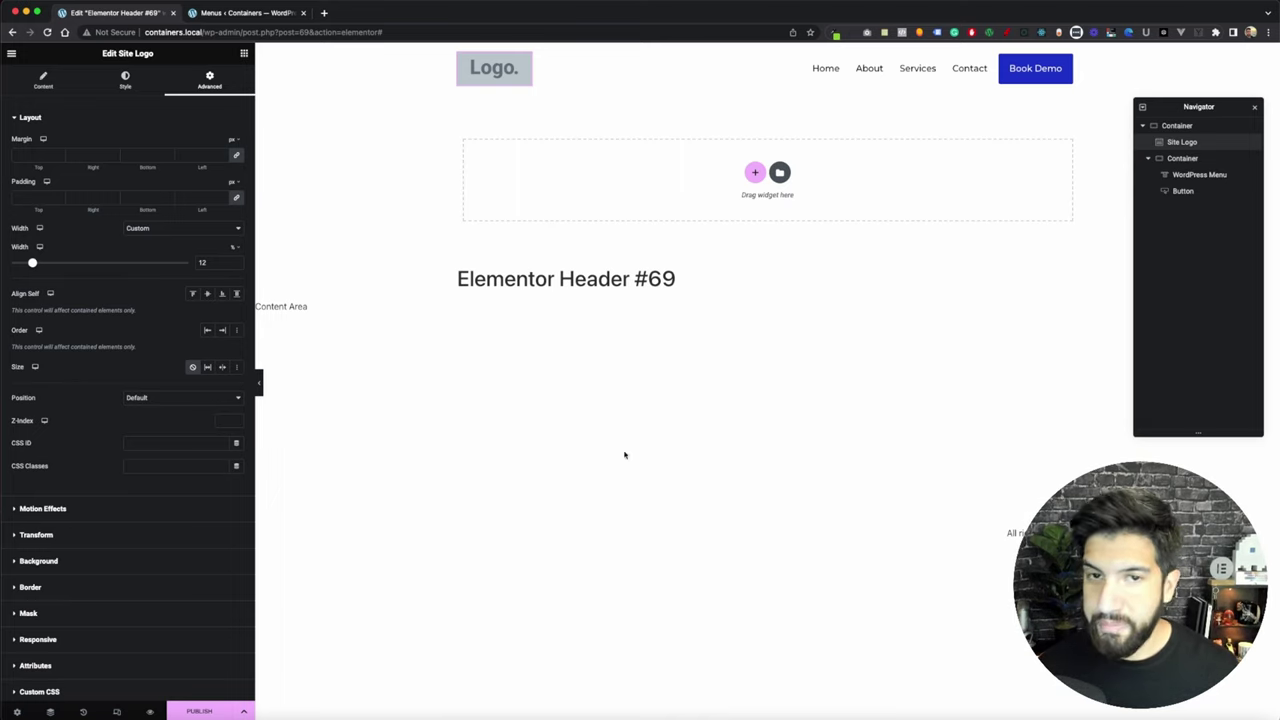
pyautogui.click(119, 713)
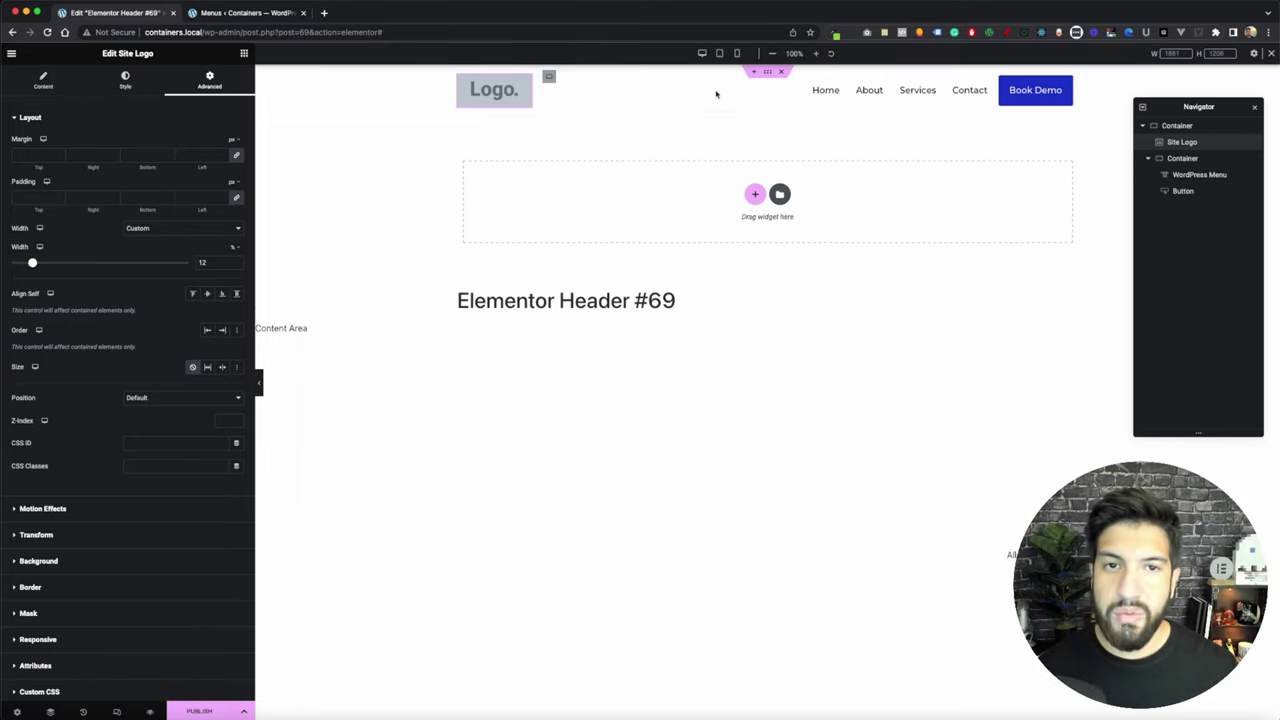
pyautogui.click(720, 54)
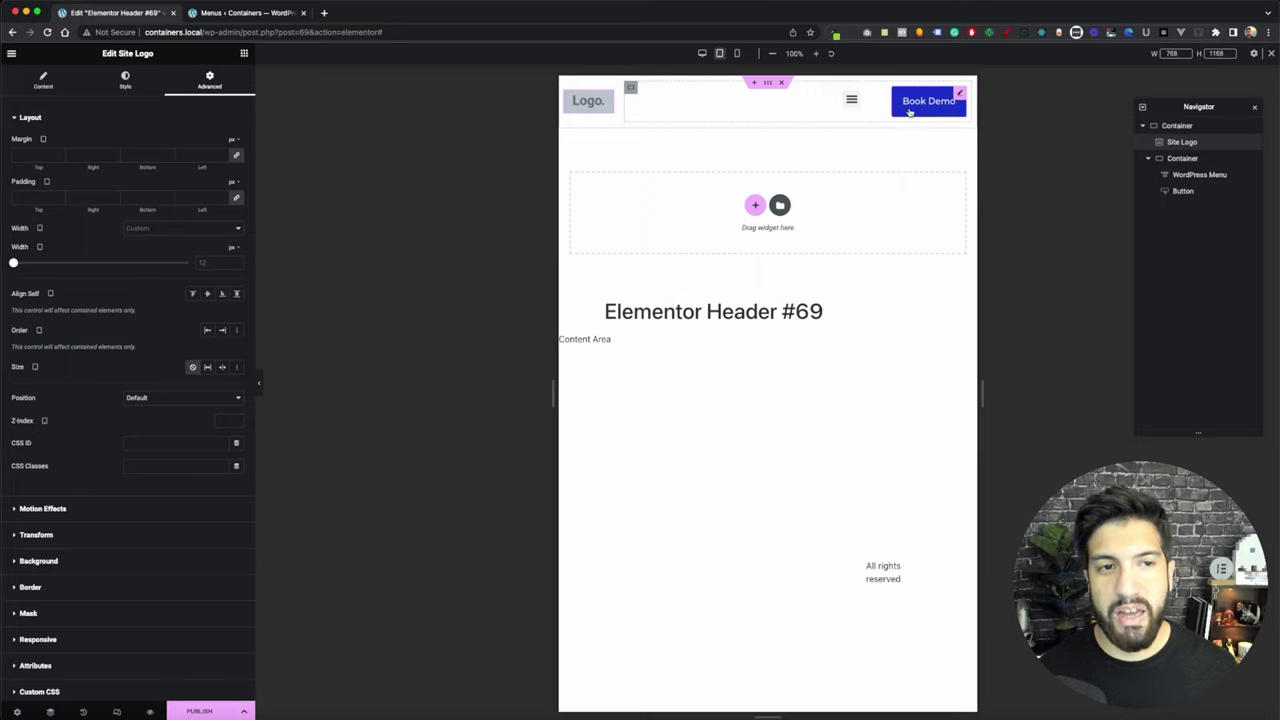
# Open and close the hamburger menu in the tablet preview to examine how its dropdown behaves
pyautogui.click(855, 104)
pyautogui.click(852, 101)
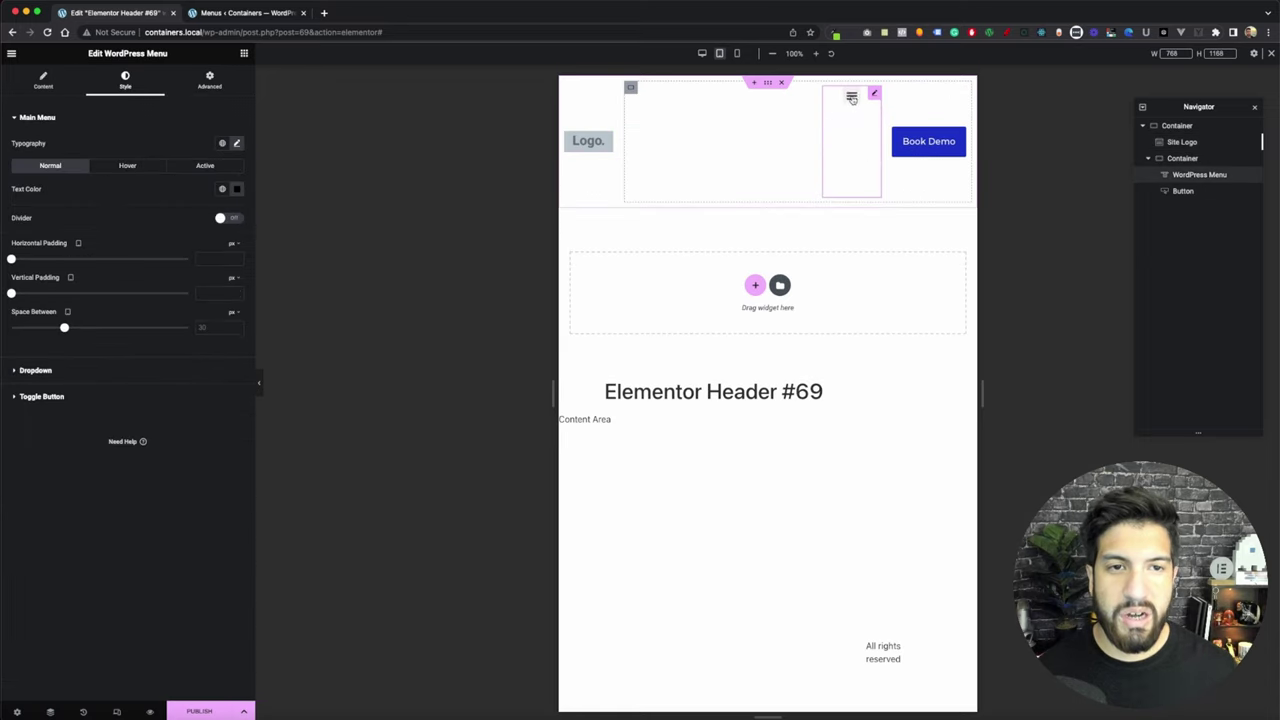
pyautogui.click(851, 101)
pyautogui.click(852, 101)
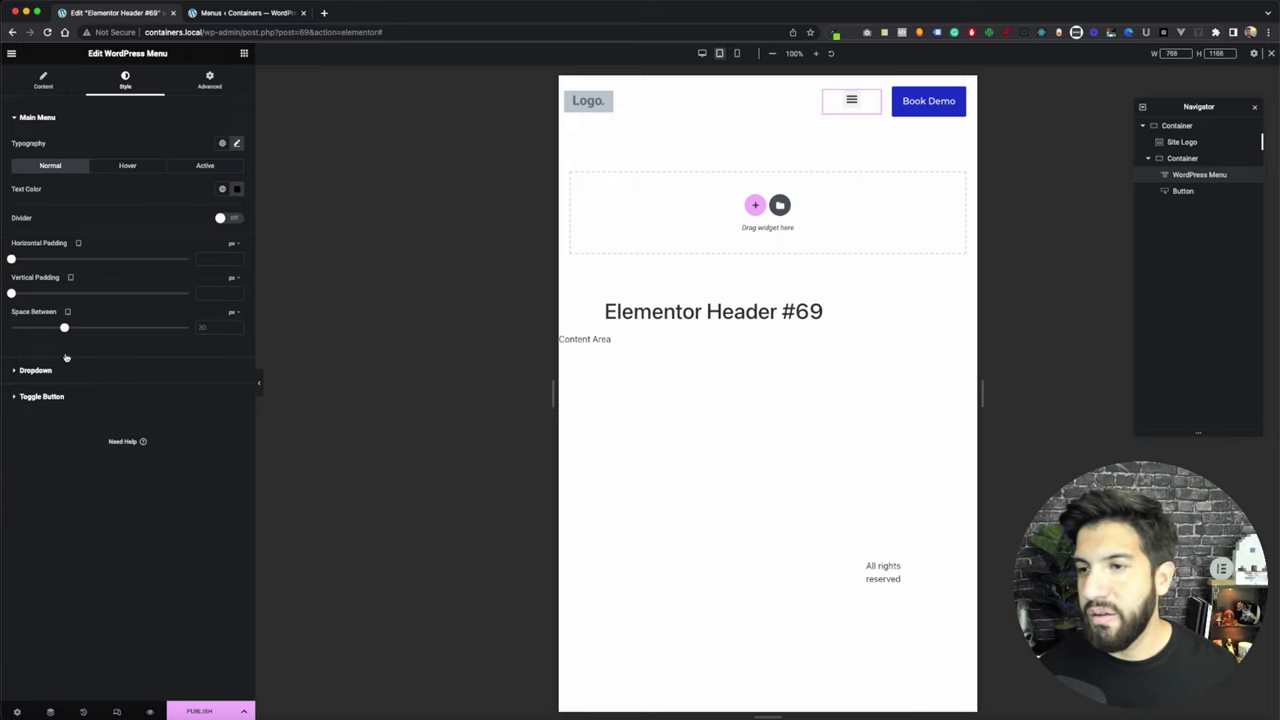
# Keep the menu's Tablet Portrait breakpoint, enable Full Width for its mobile dropdown, and open the menu to check it
pyautogui.click(43, 87)
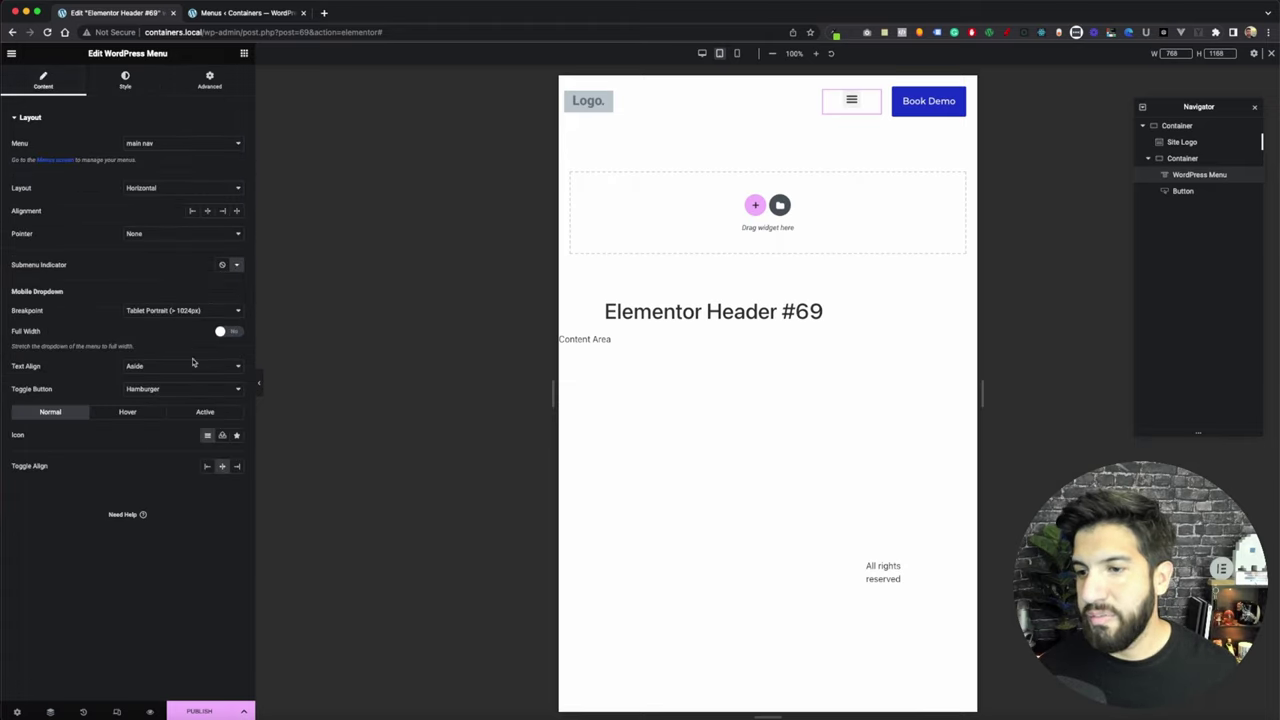
pyautogui.click(190, 314)
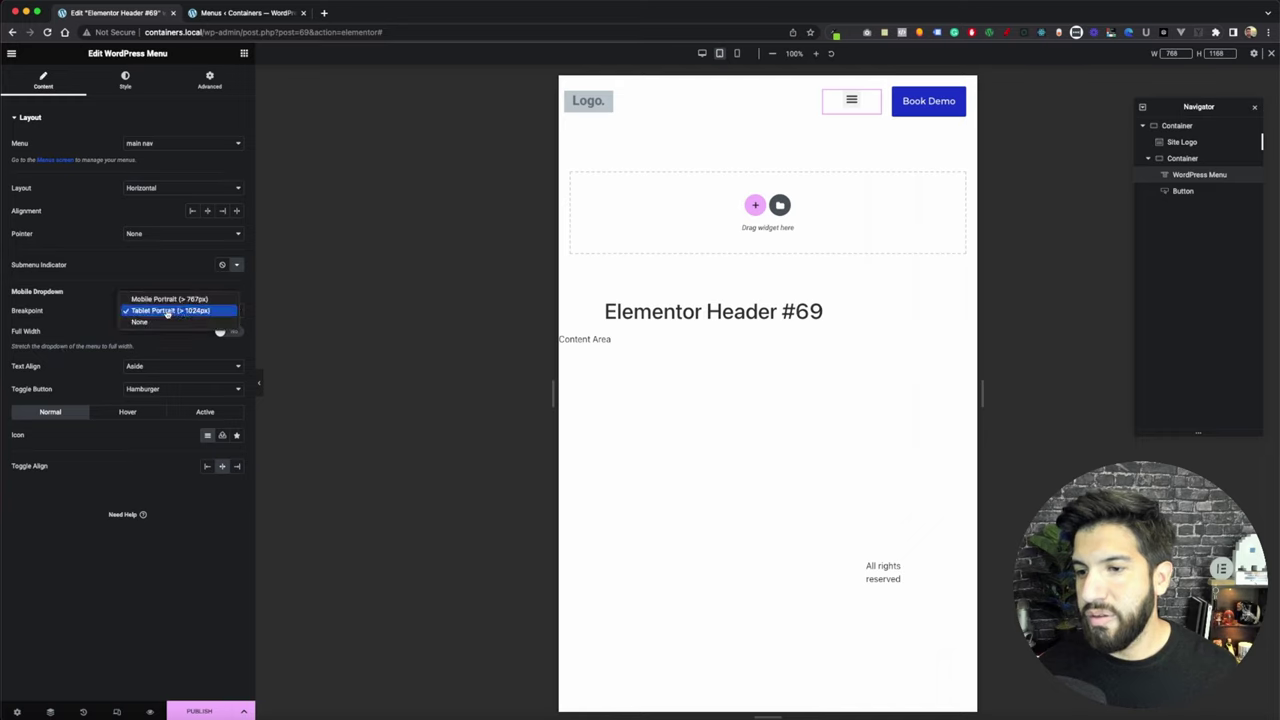
pyautogui.click(117, 336)
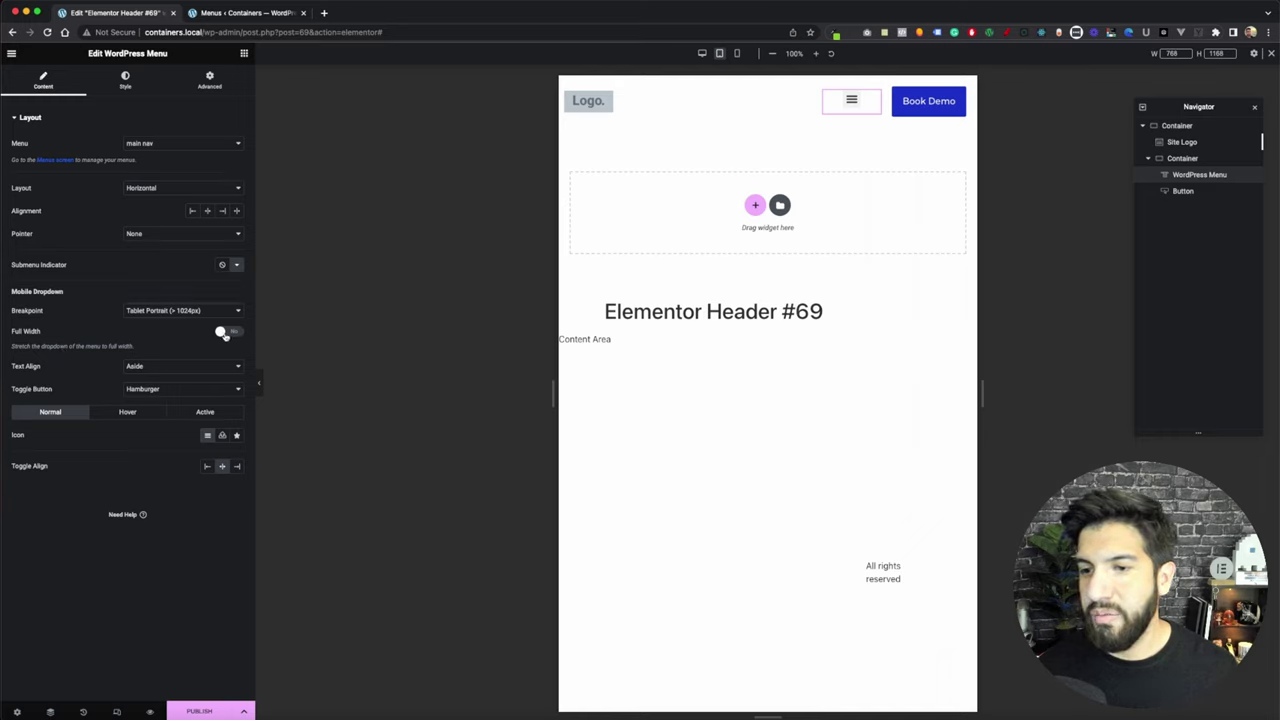
pyautogui.click(226, 334)
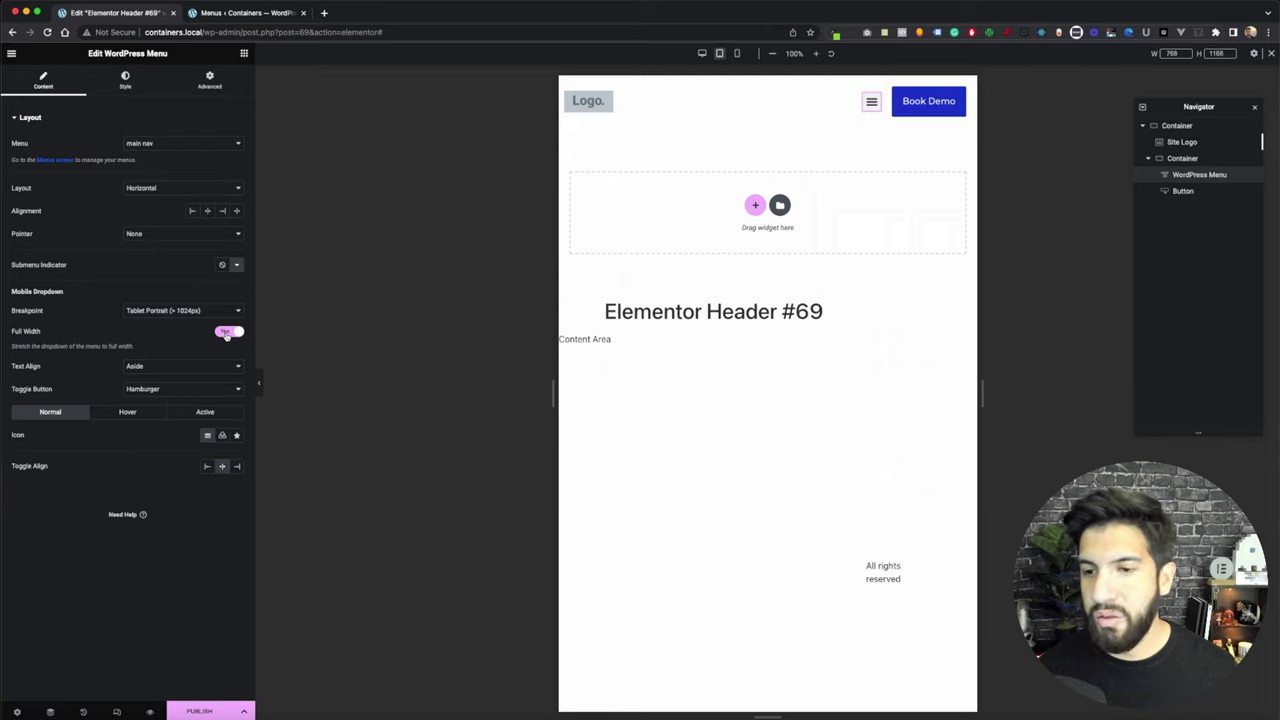
pyautogui.click(868, 108)
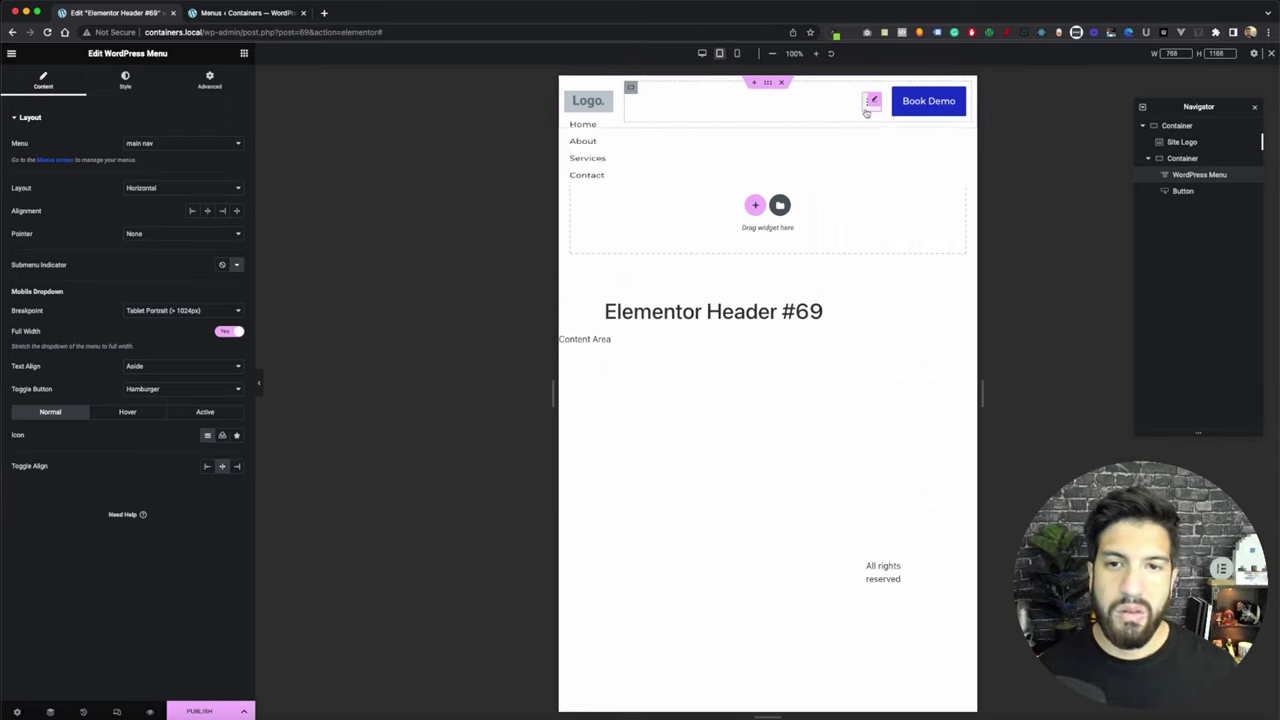
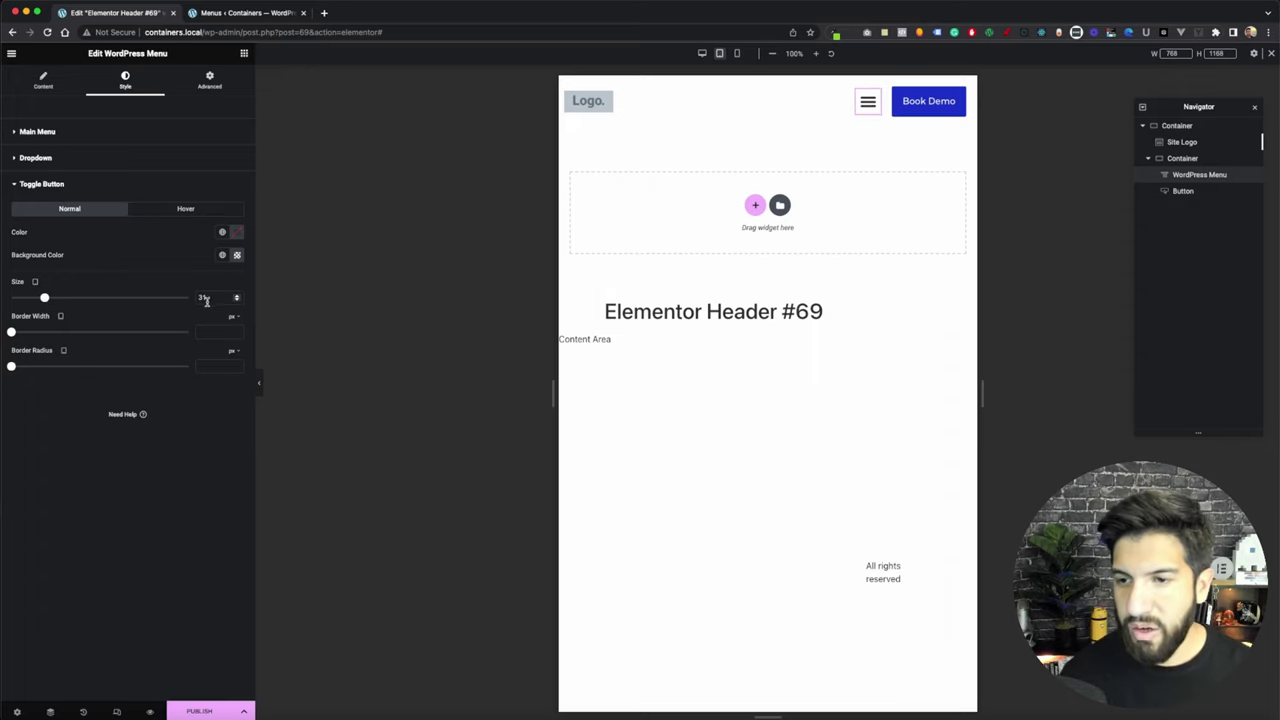
# Set the menu toggle button's tablet size to 30 and expand the dropdown in the preview
pyautogui.press('Down')
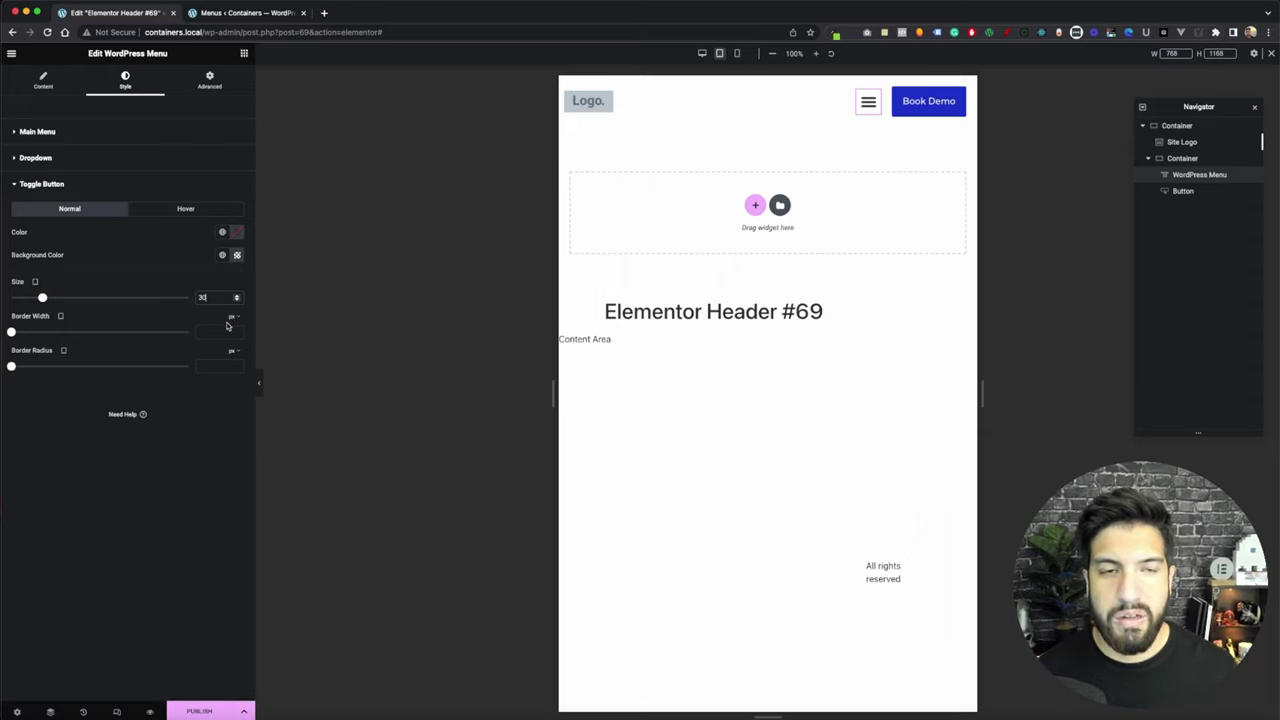
pyautogui.click(863, 108)
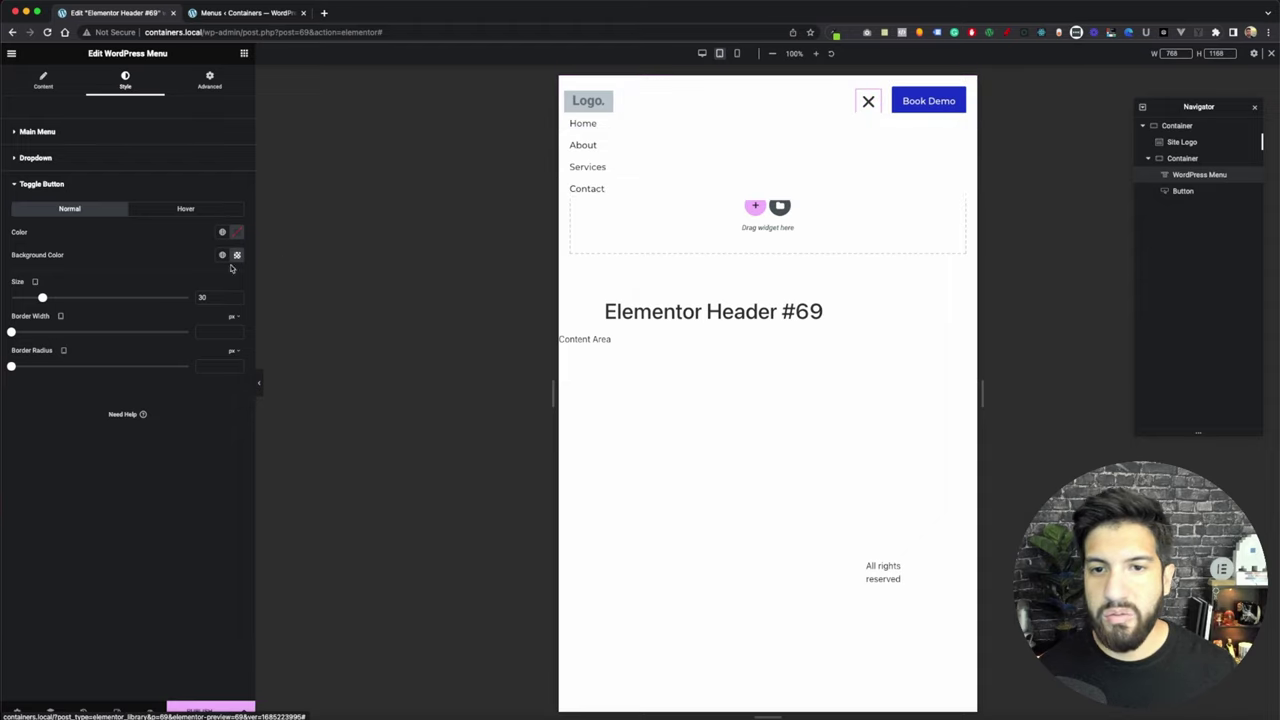
# Set the menu dropdown's horizontal padding to 9 px and its vertical padding to 10 px
pyautogui.click(101, 159)
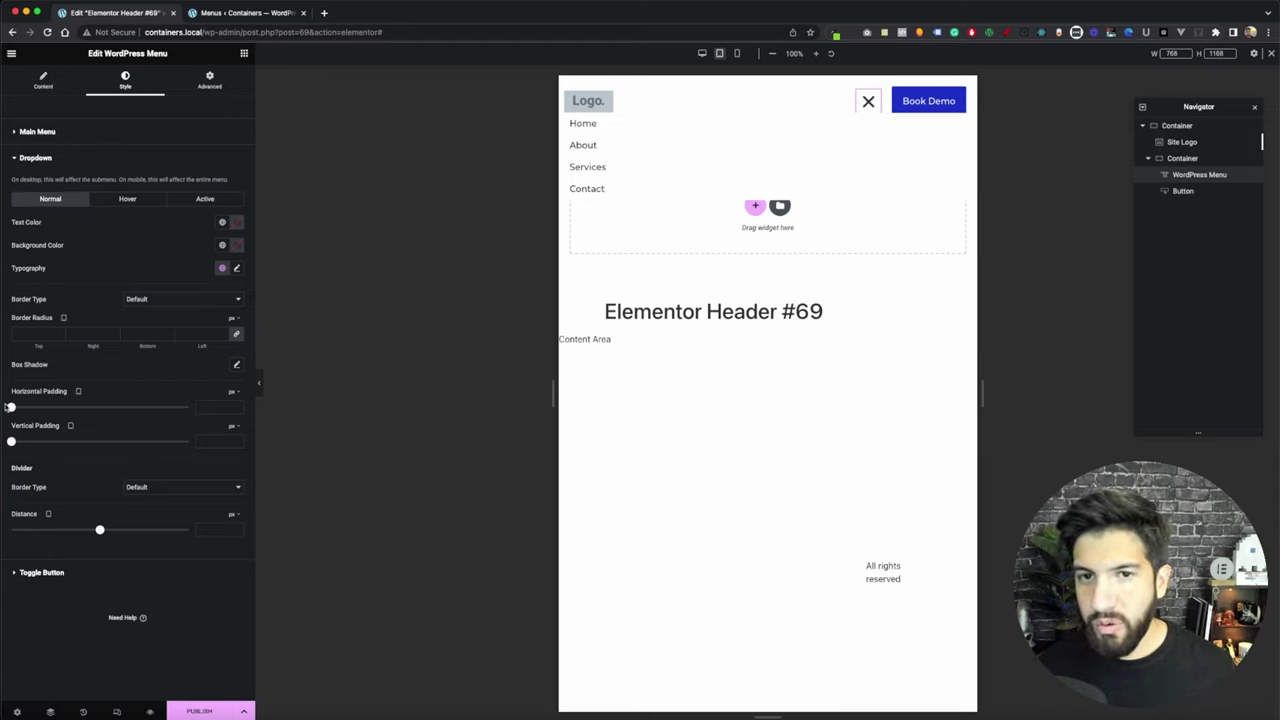
pyautogui.moveTo(11, 407); pyautogui.dragTo(27, 407)
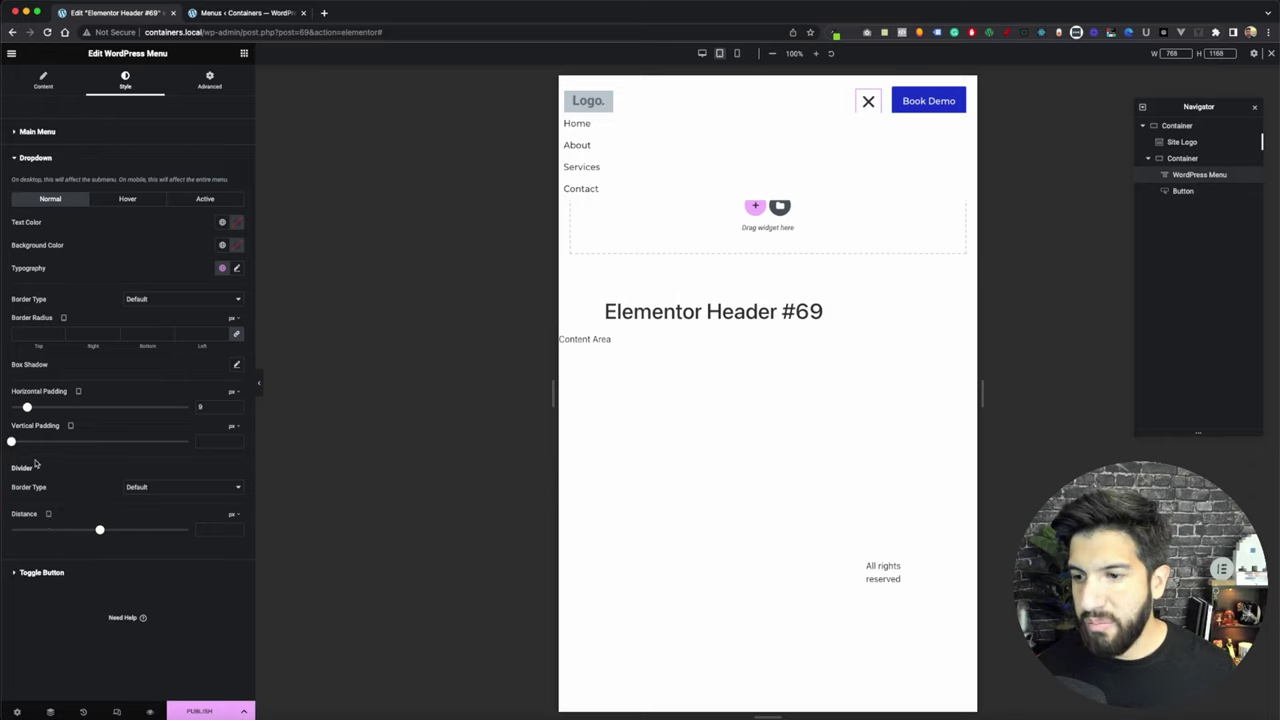
pyautogui.moveTo(11, 444); pyautogui.dragTo(46, 443)
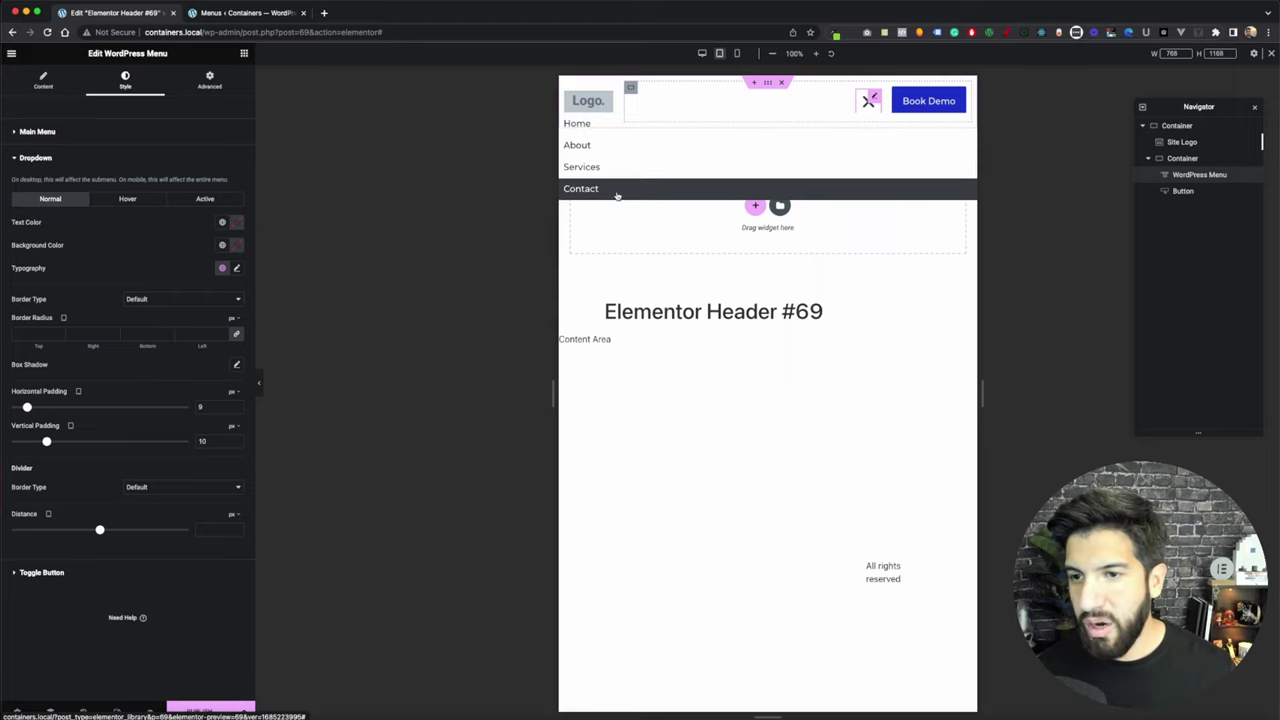
# Try the blue New Global Color as the dropdown's normal background colour, and reset that colour
pyautogui.click(222, 246)
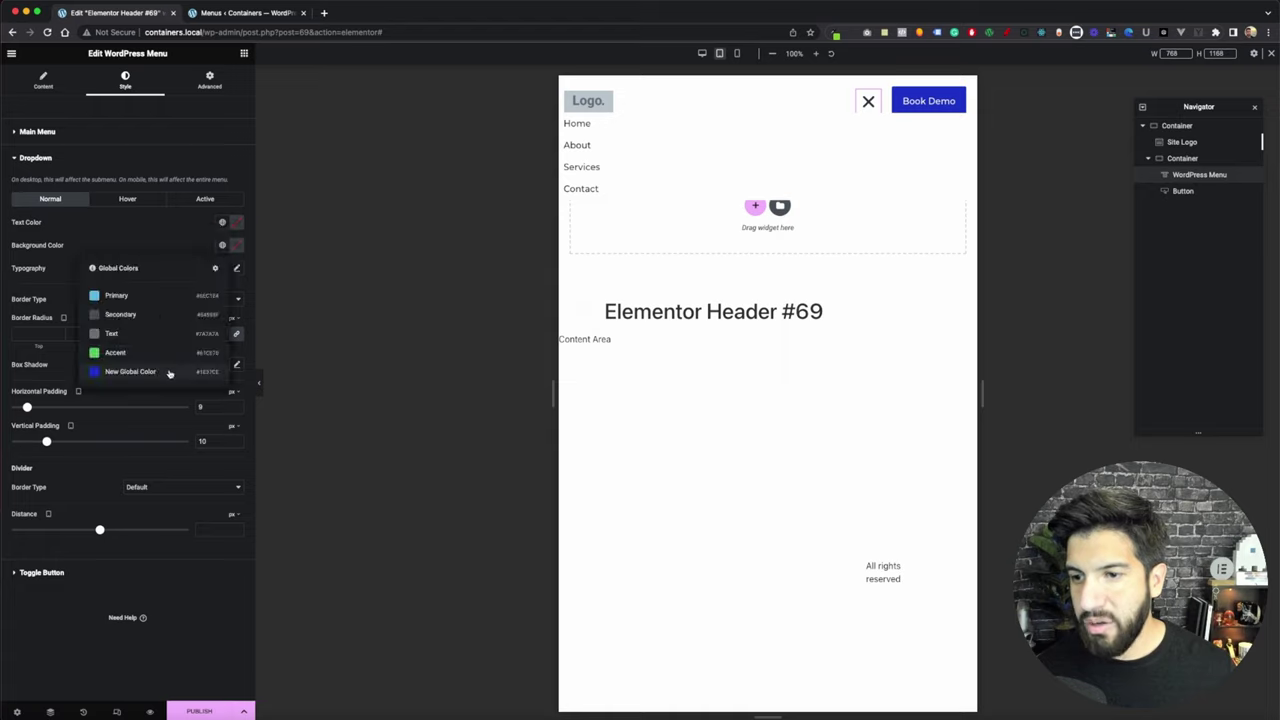
pyautogui.click(131, 372)
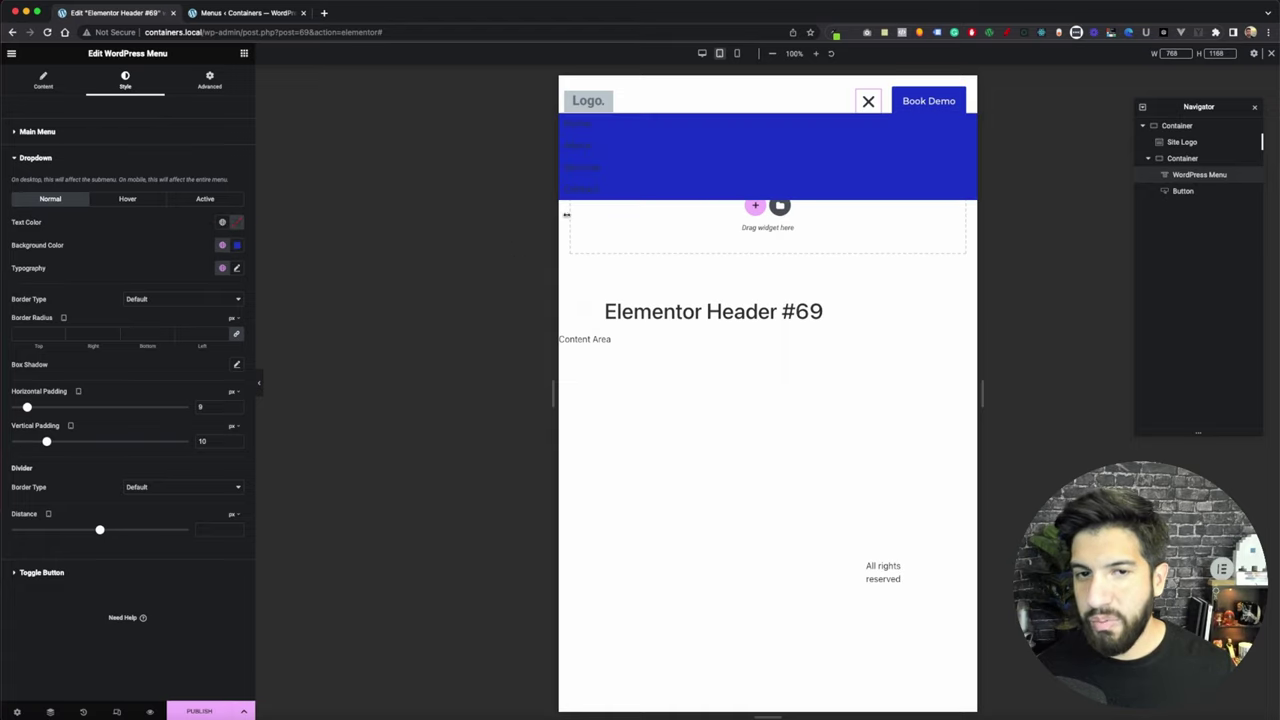
pyautogui.click(235, 246)
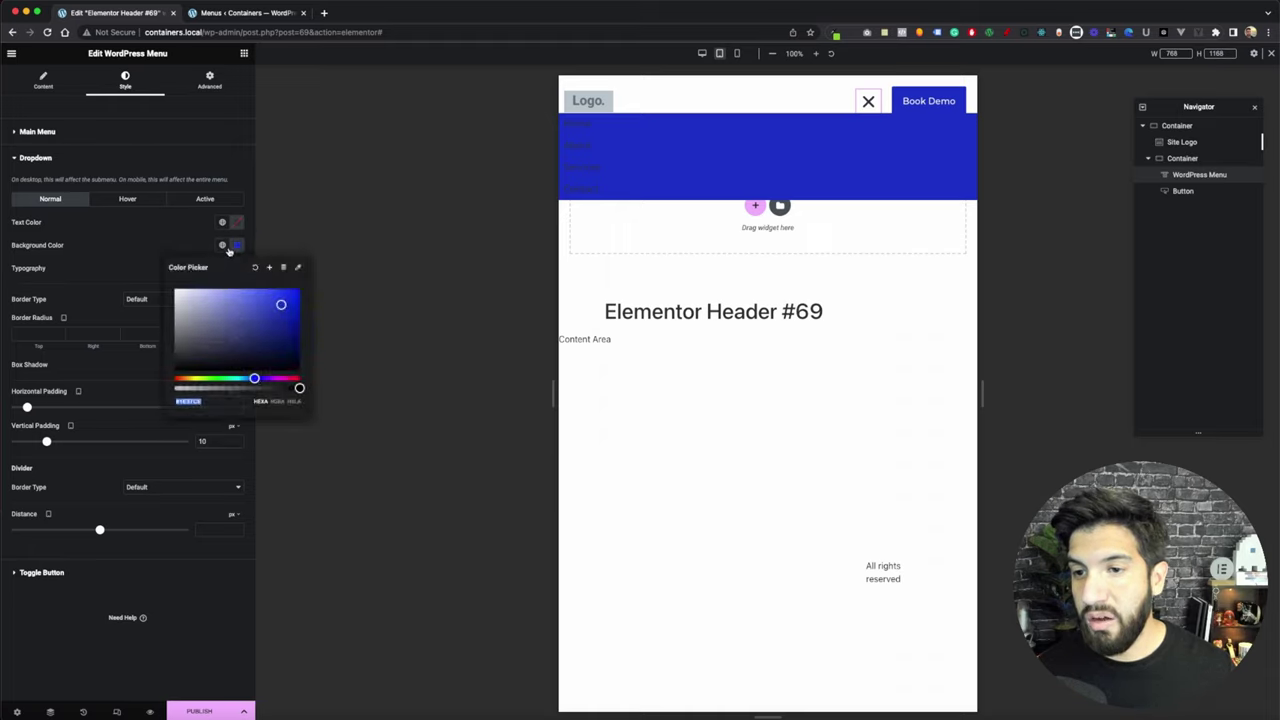
pyautogui.click(256, 269)
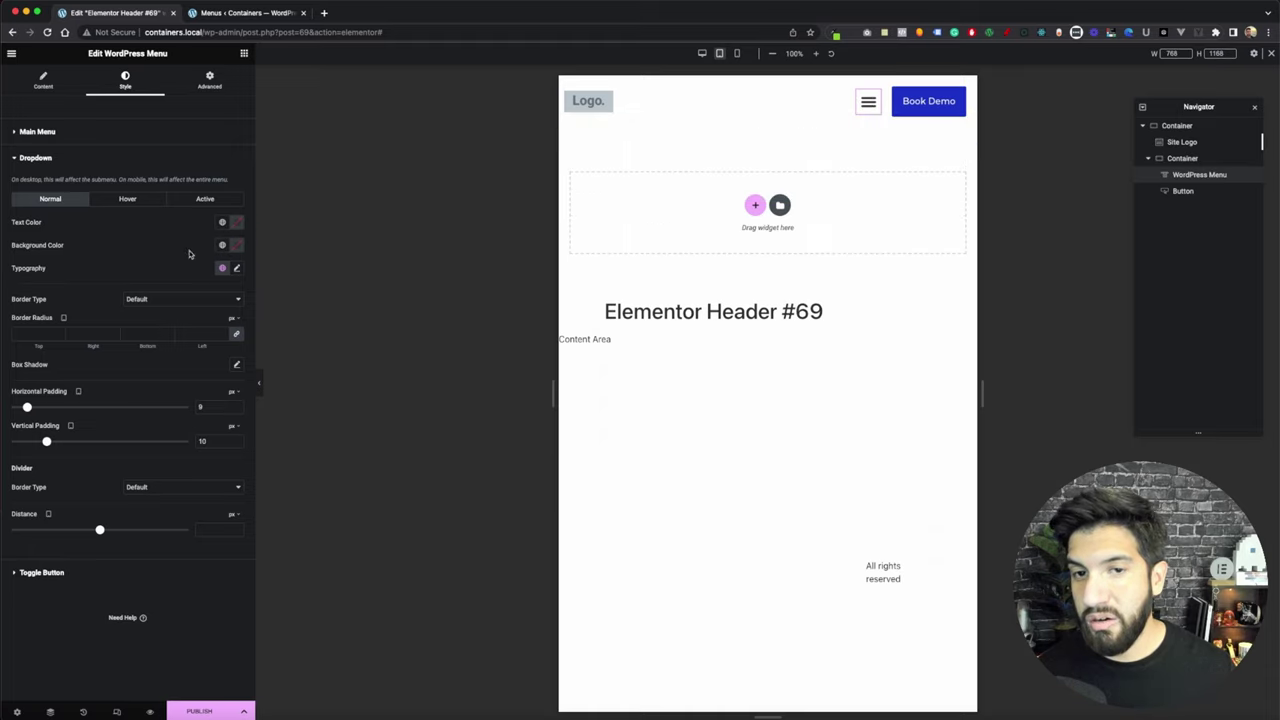
# Reopen the tablet menu and set the dropdown's hover background to the blue New Global Color
pyautogui.click(866, 108)
pyautogui.click(128, 200)
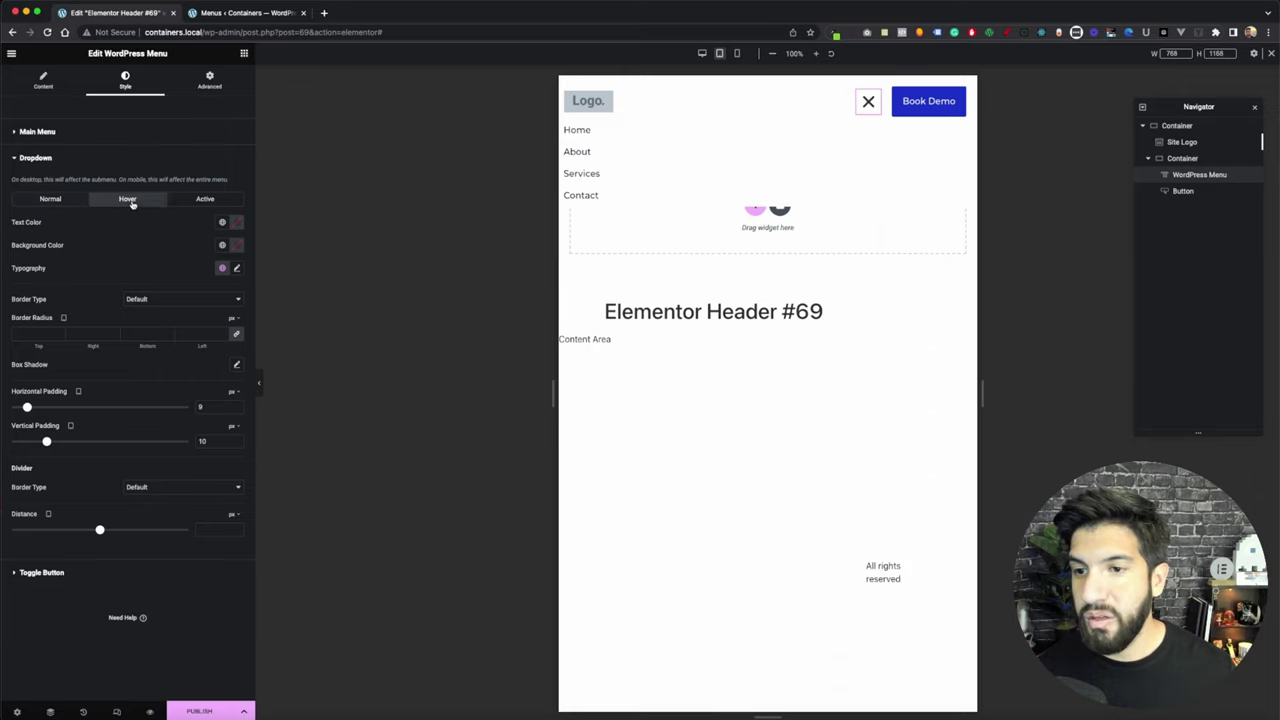
pyautogui.click(222, 245)
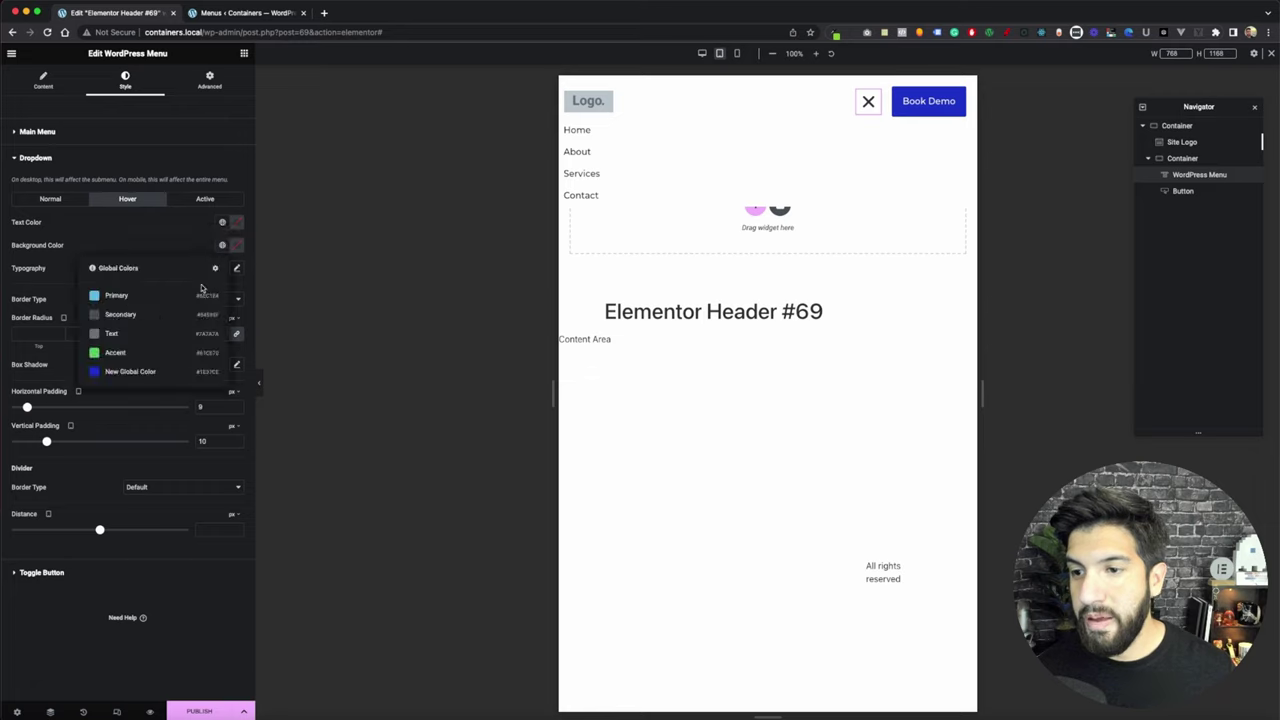
pyautogui.click(165, 370)
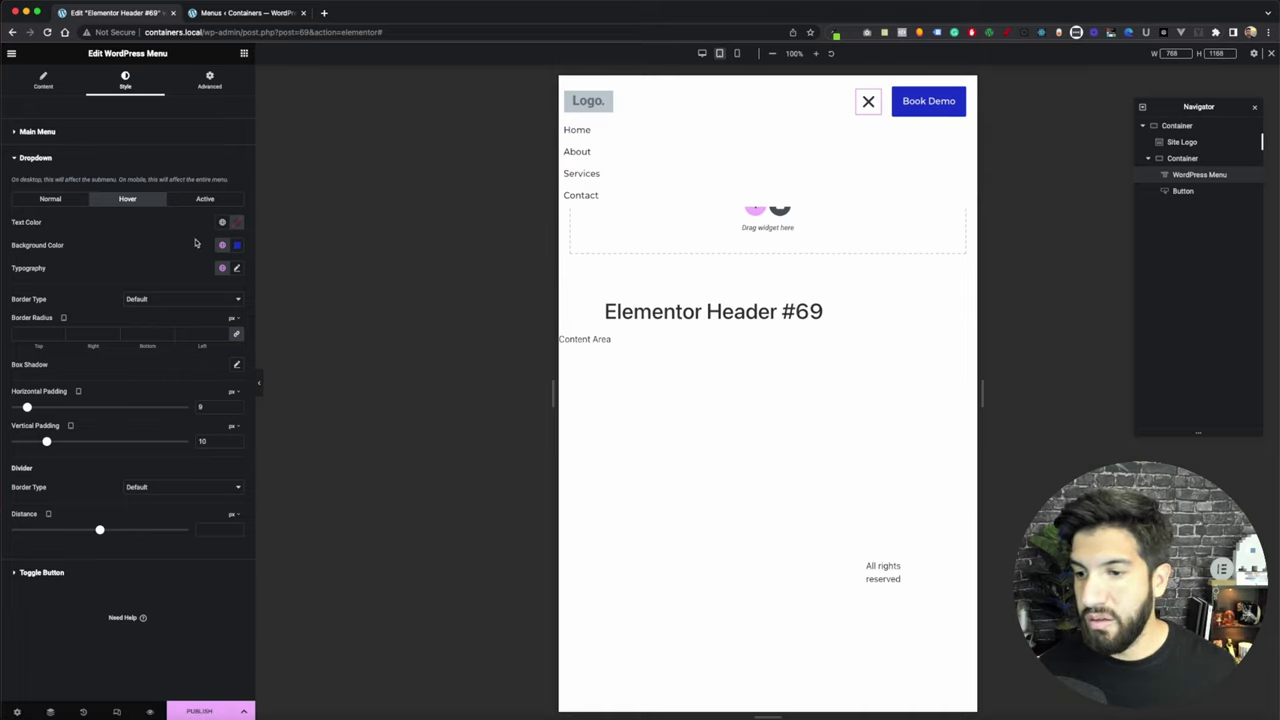
# Try centering the mobile dropdown's text, and return its text alignment to Aside
pyautogui.click(37, 131)
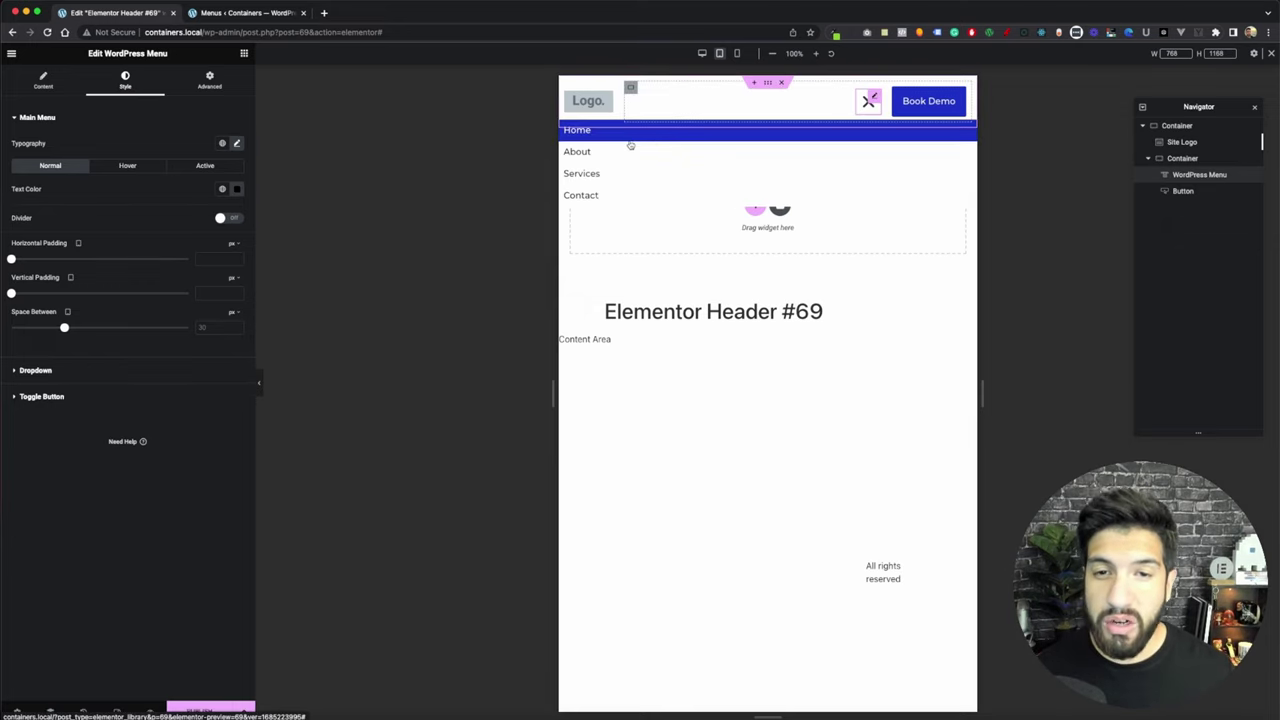
pyautogui.click(53, 93)
pyautogui.click(145, 366)
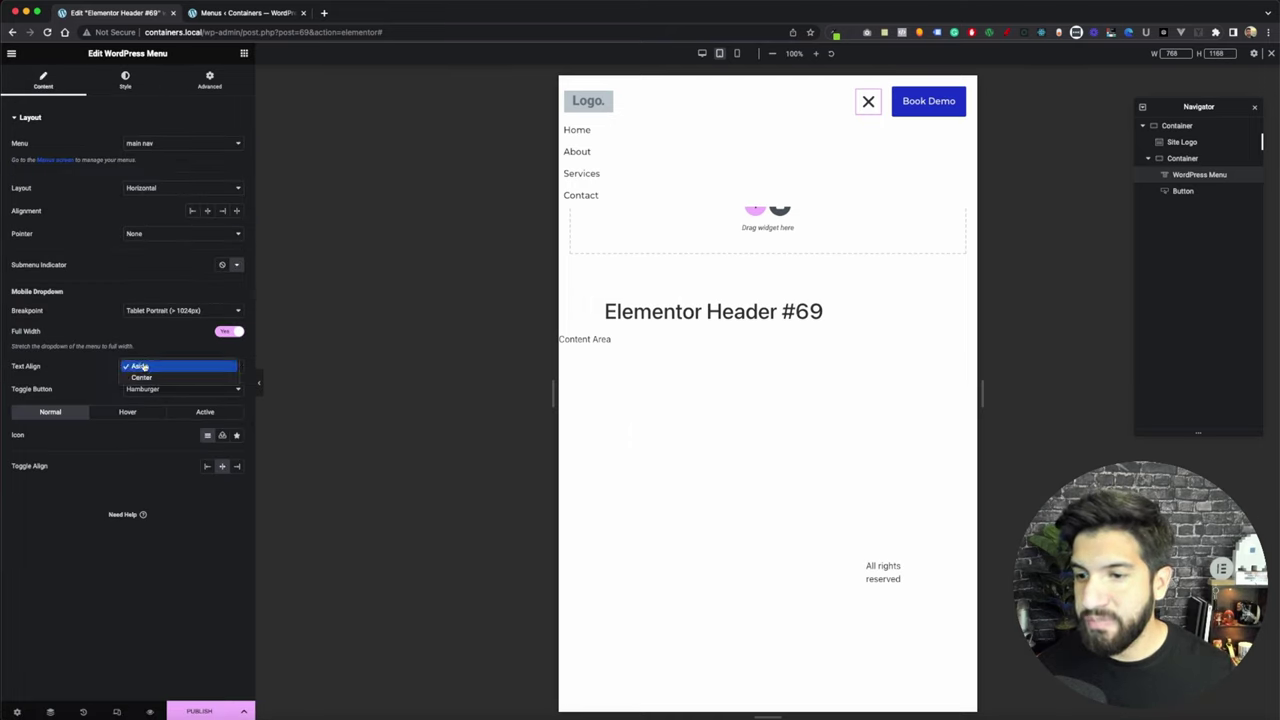
pyautogui.click(143, 377)
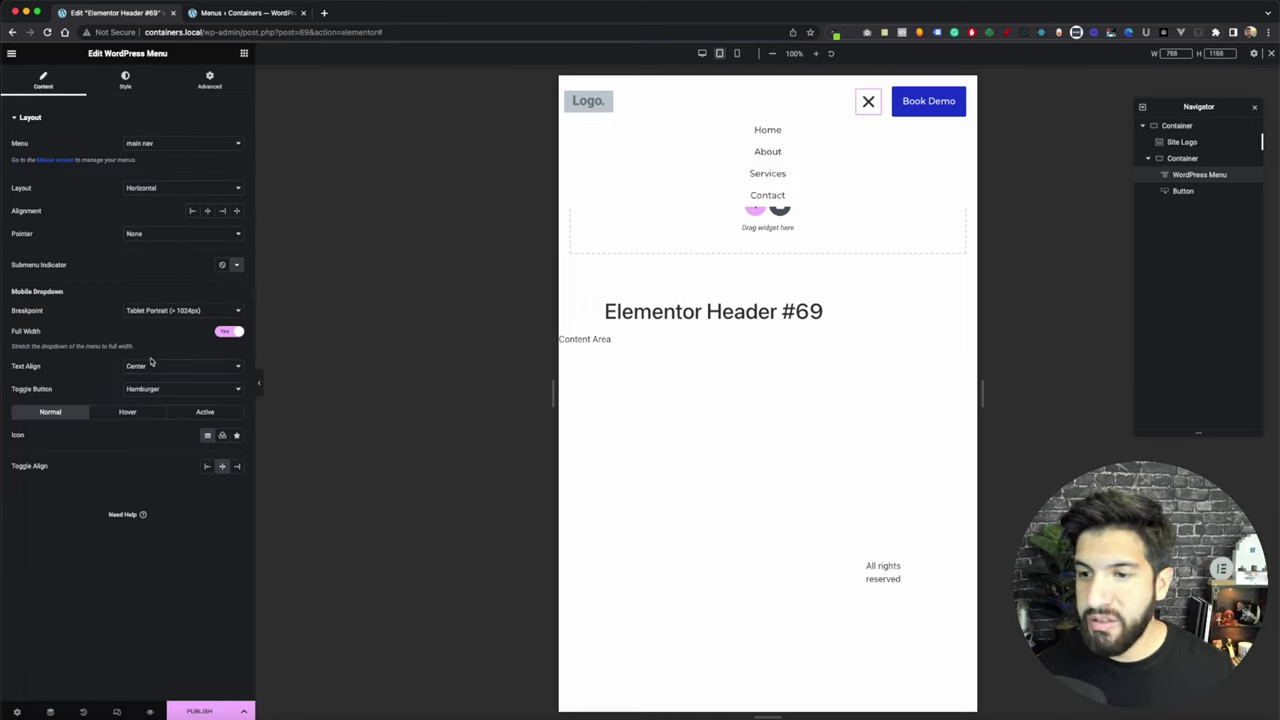
pyautogui.click(149, 366)
pyautogui.click(141, 355)
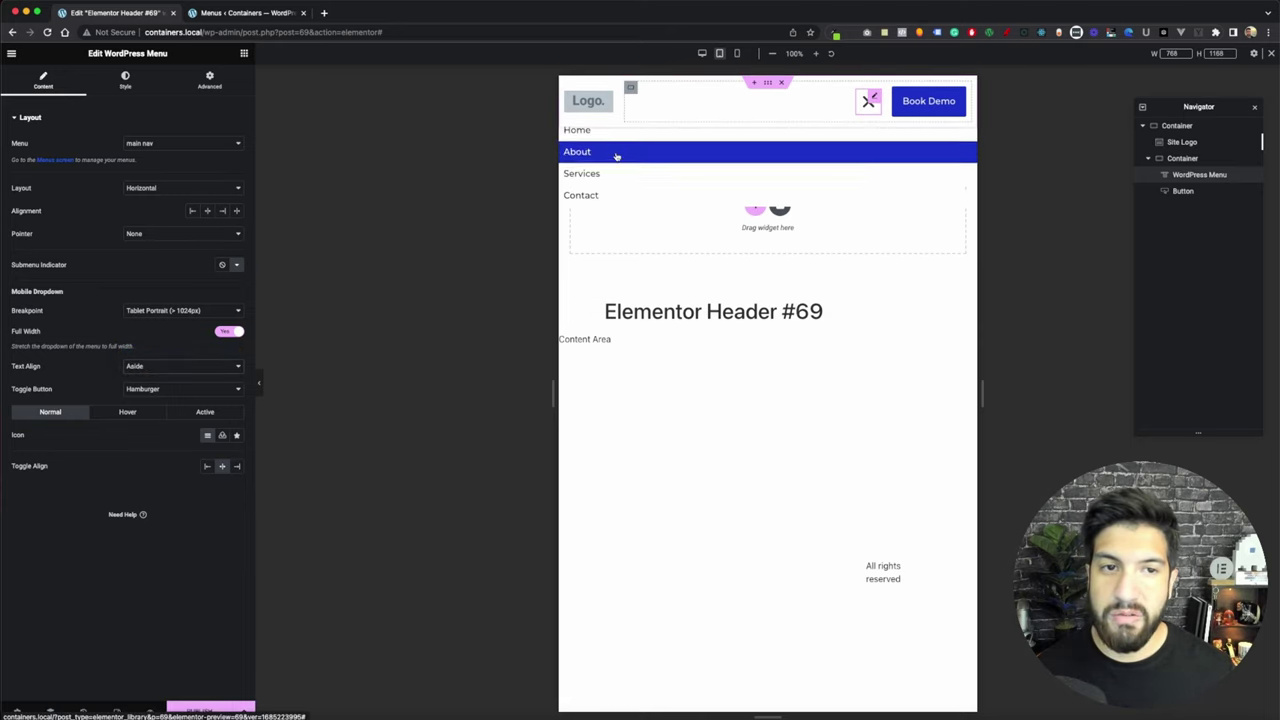
# Switch the preview back to desktop and select the outer header container for editing
pyautogui.click(717, 437)
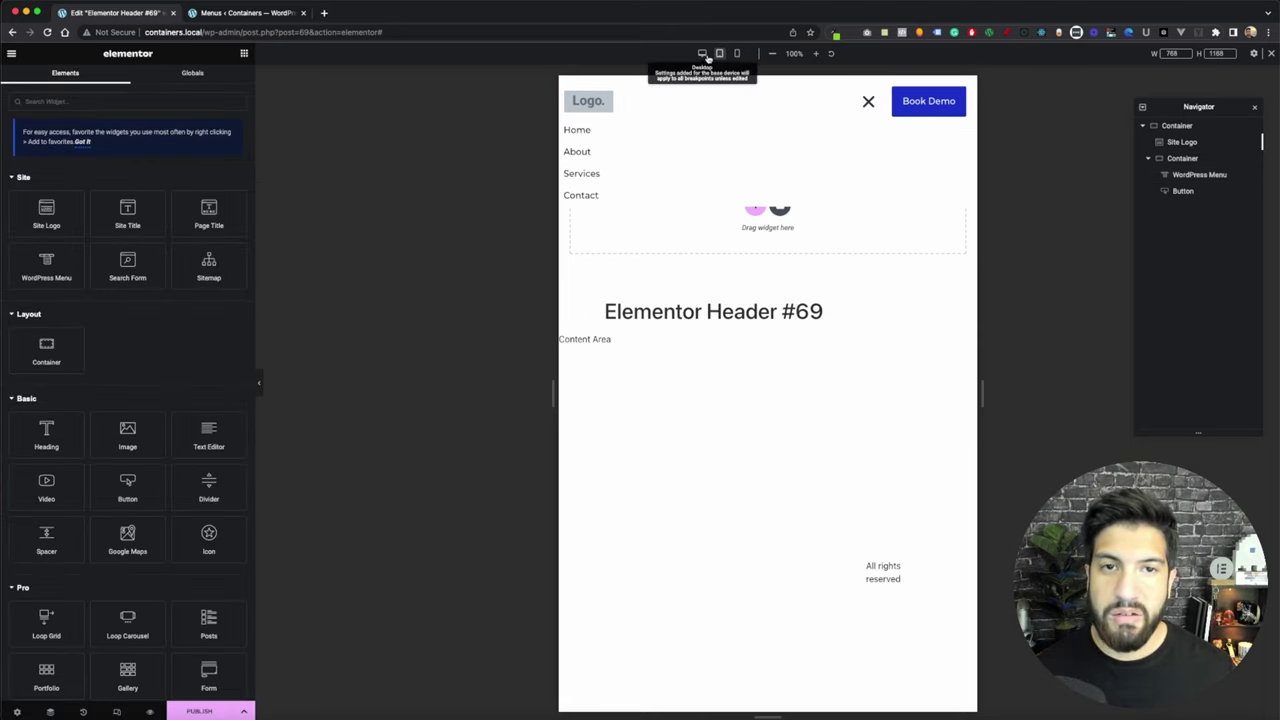
pyautogui.click(702, 53)
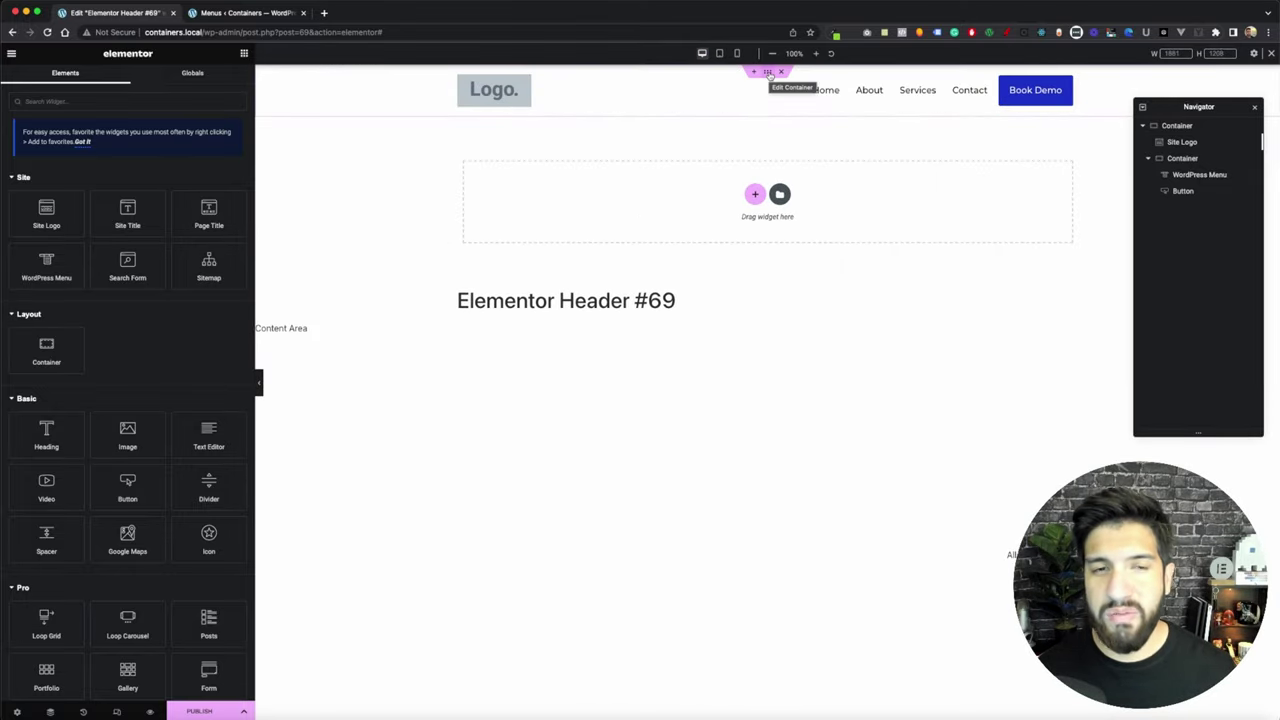
pyautogui.click(767, 72)
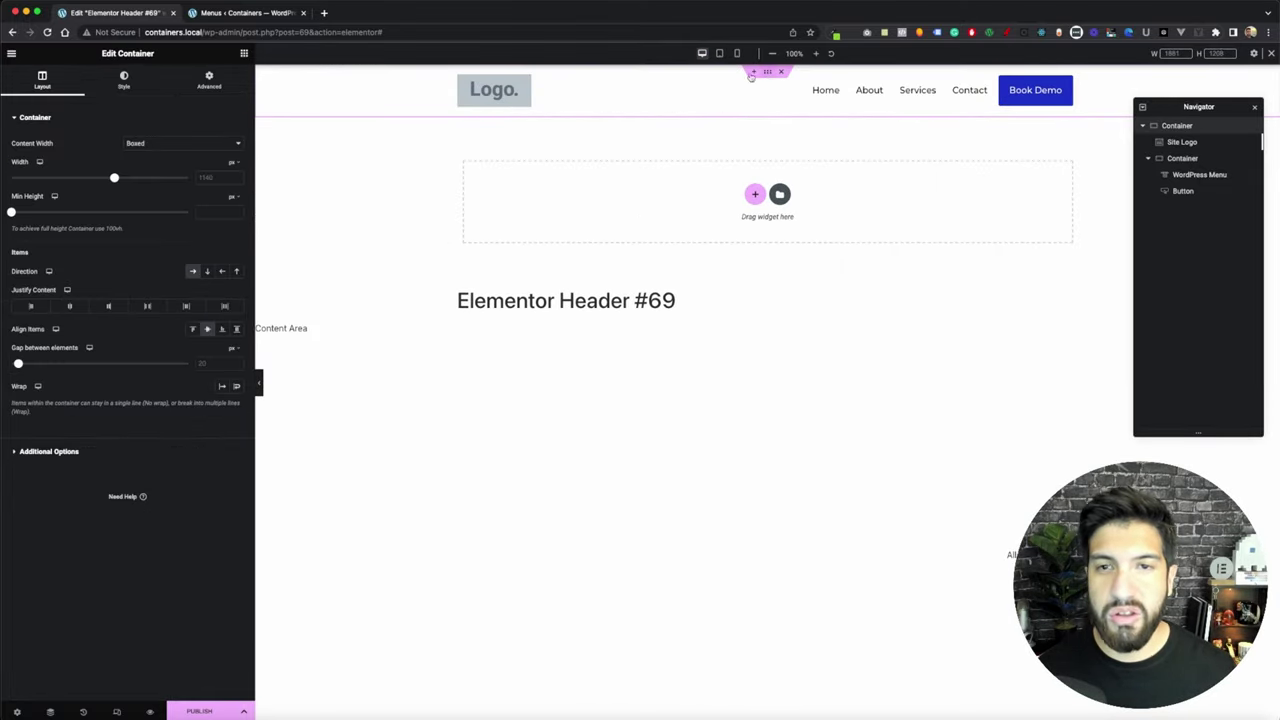
# Unlink the outer container's padding and set it to 10 px for top and bottom and 15 px for right and left
pyautogui.click(209, 82)
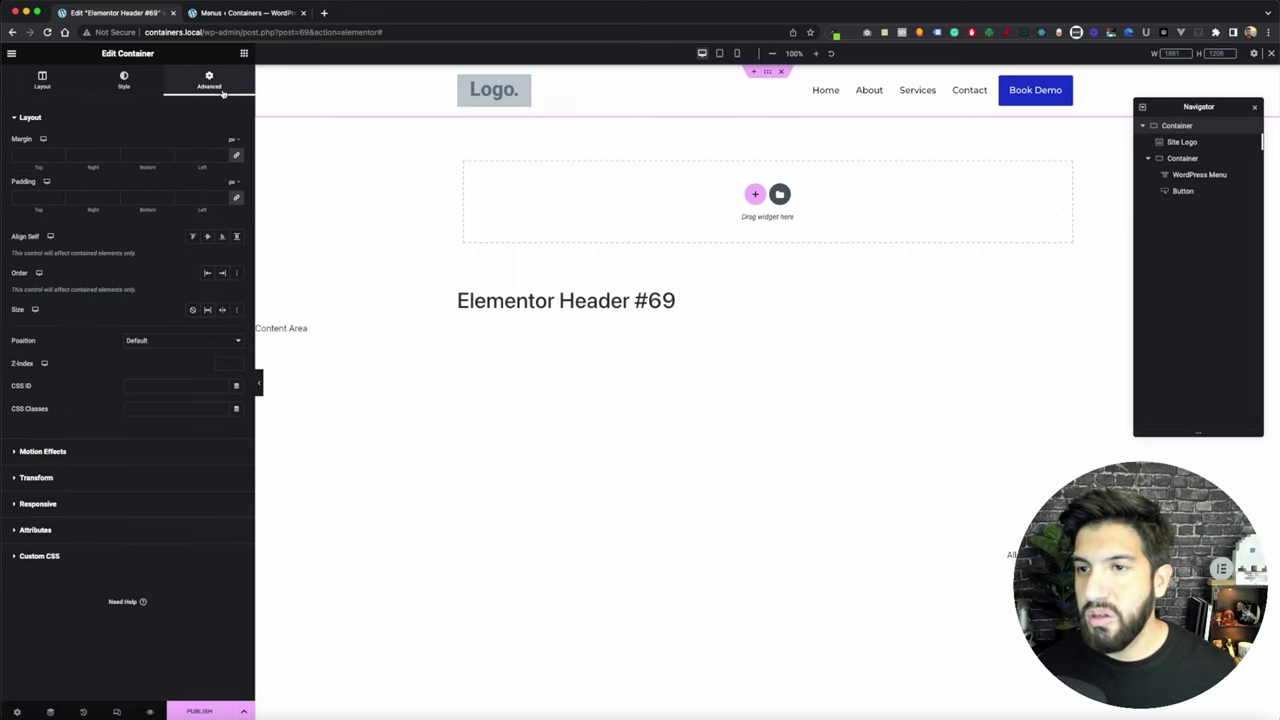
pyautogui.click(237, 200)
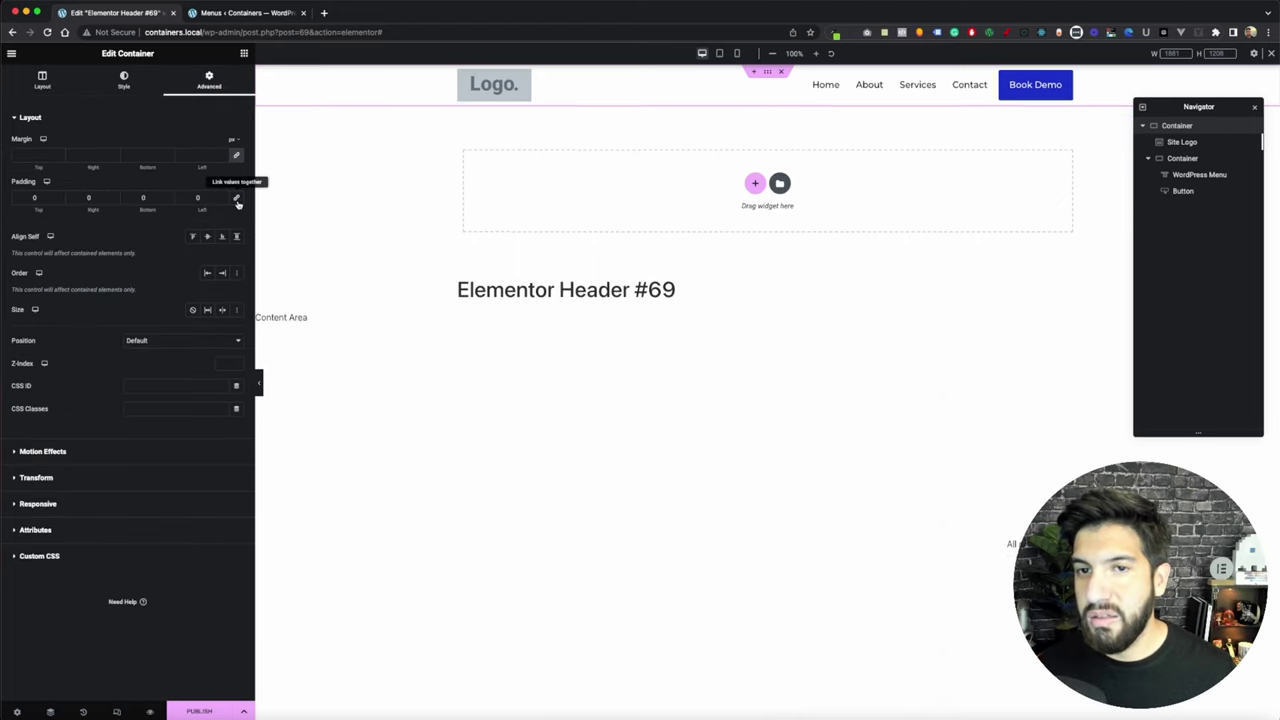
pyautogui.doubleClick(30, 197)
pyautogui.write('10')
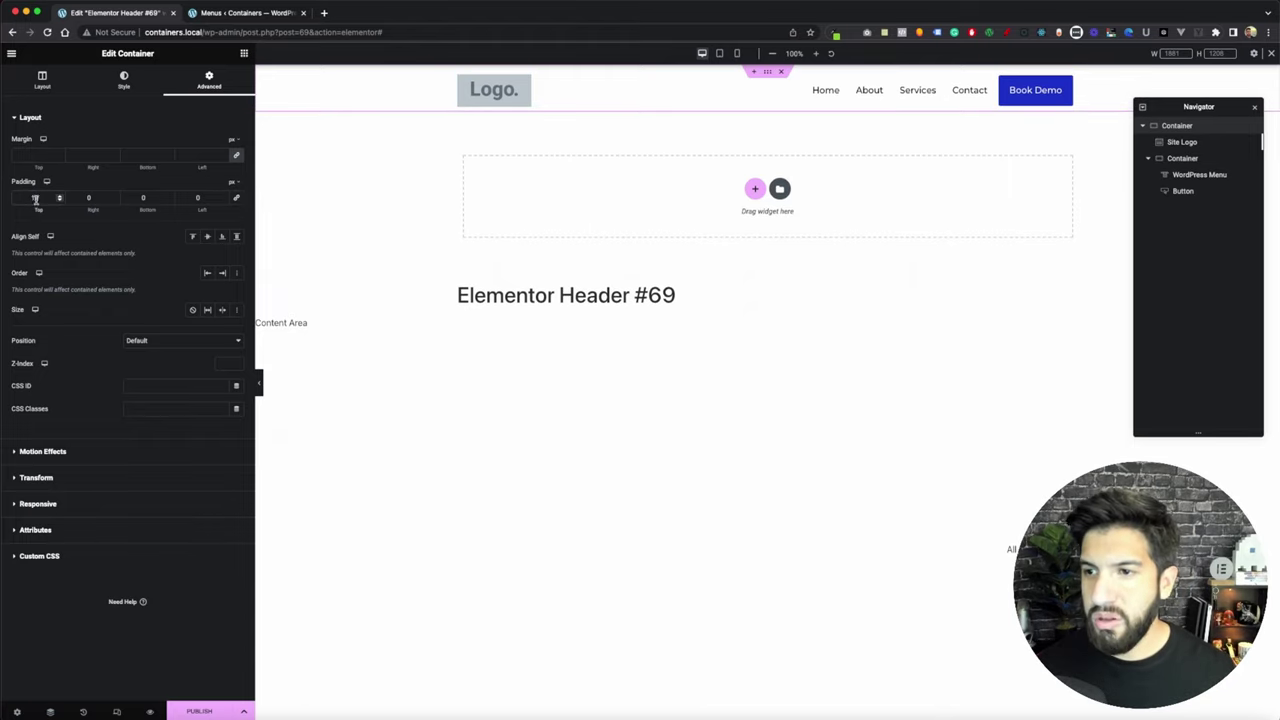
pyautogui.doubleClick(143, 197)
pyautogui.write('10')
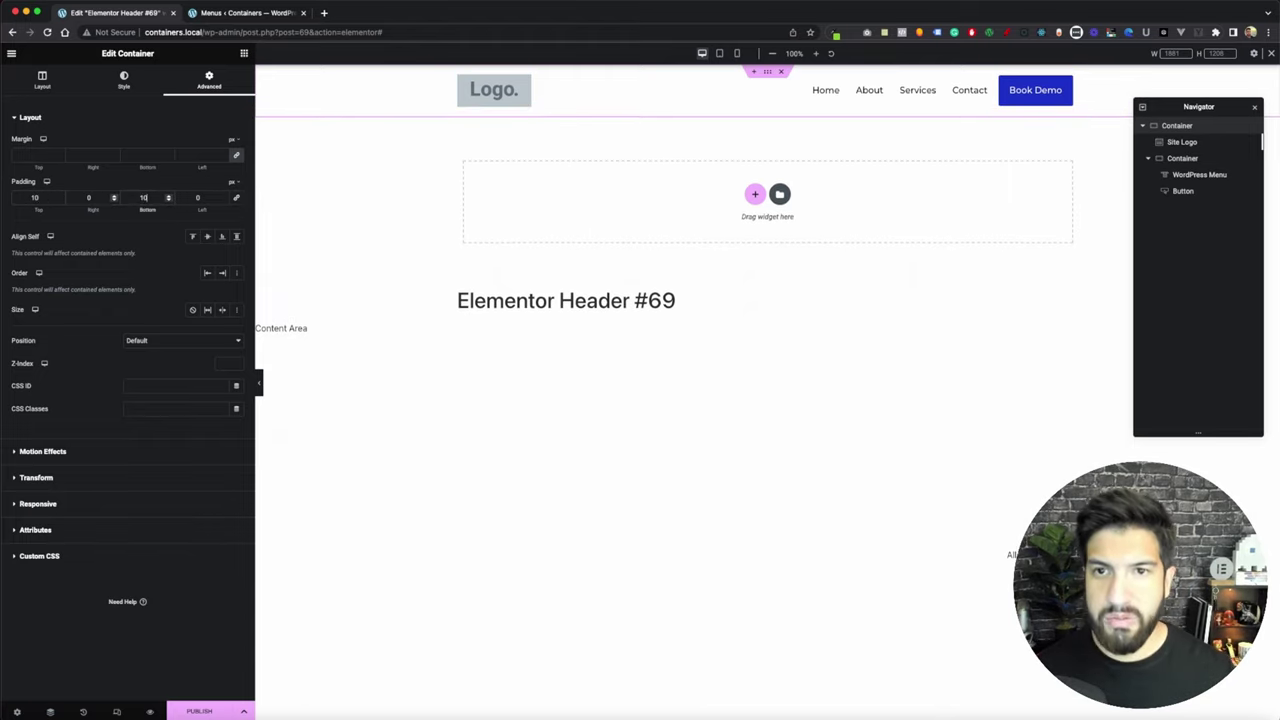
pyautogui.doubleClick(75, 197)
pyautogui.write('15')
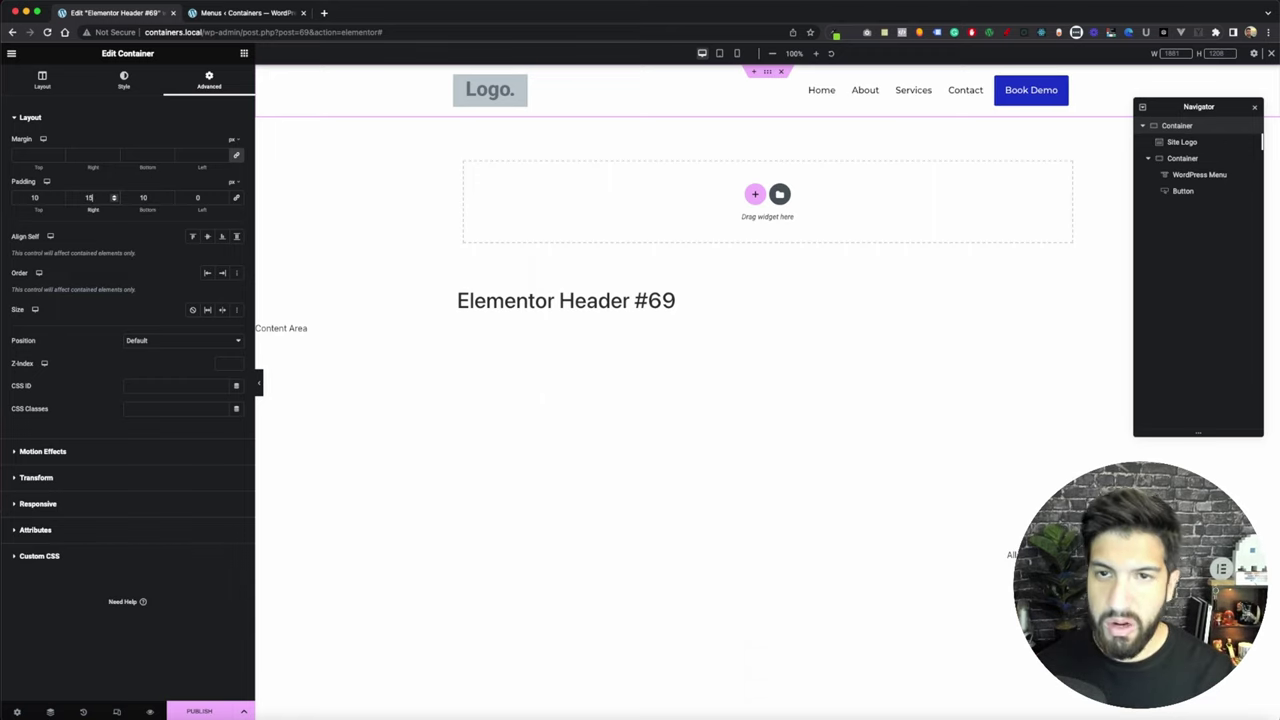
pyautogui.doubleClick(200, 198)
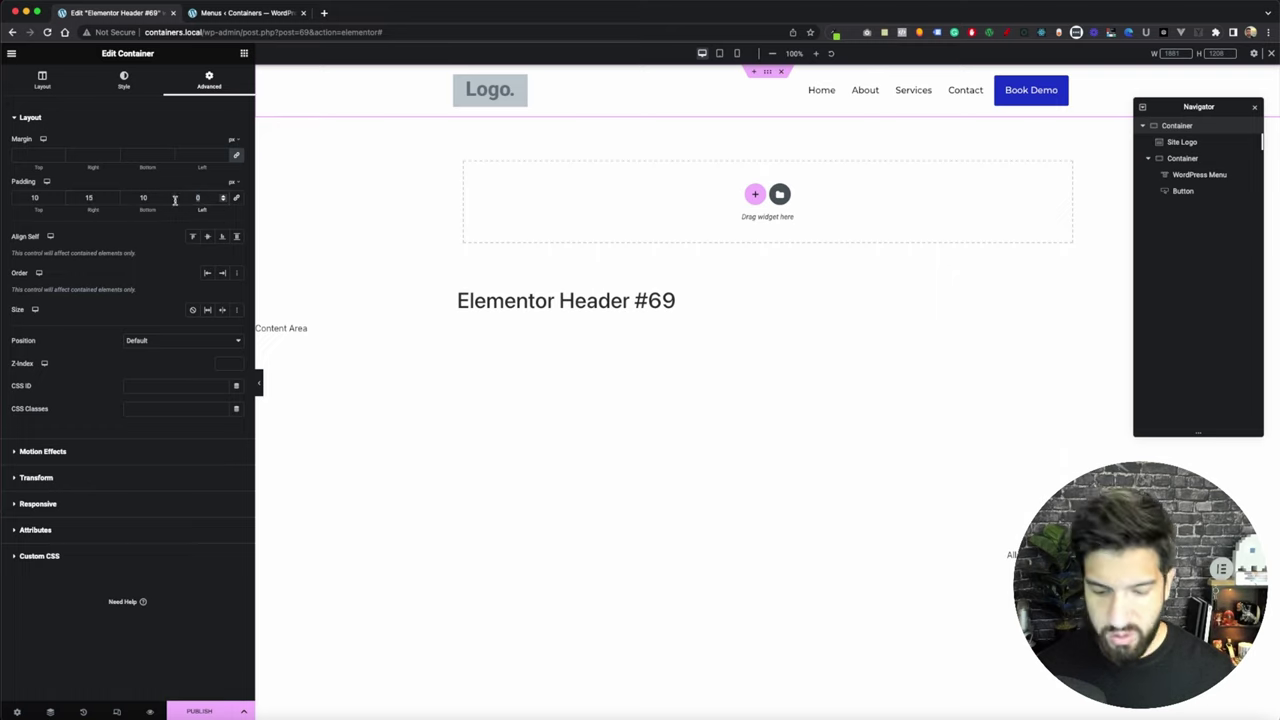
pyautogui.write('15')
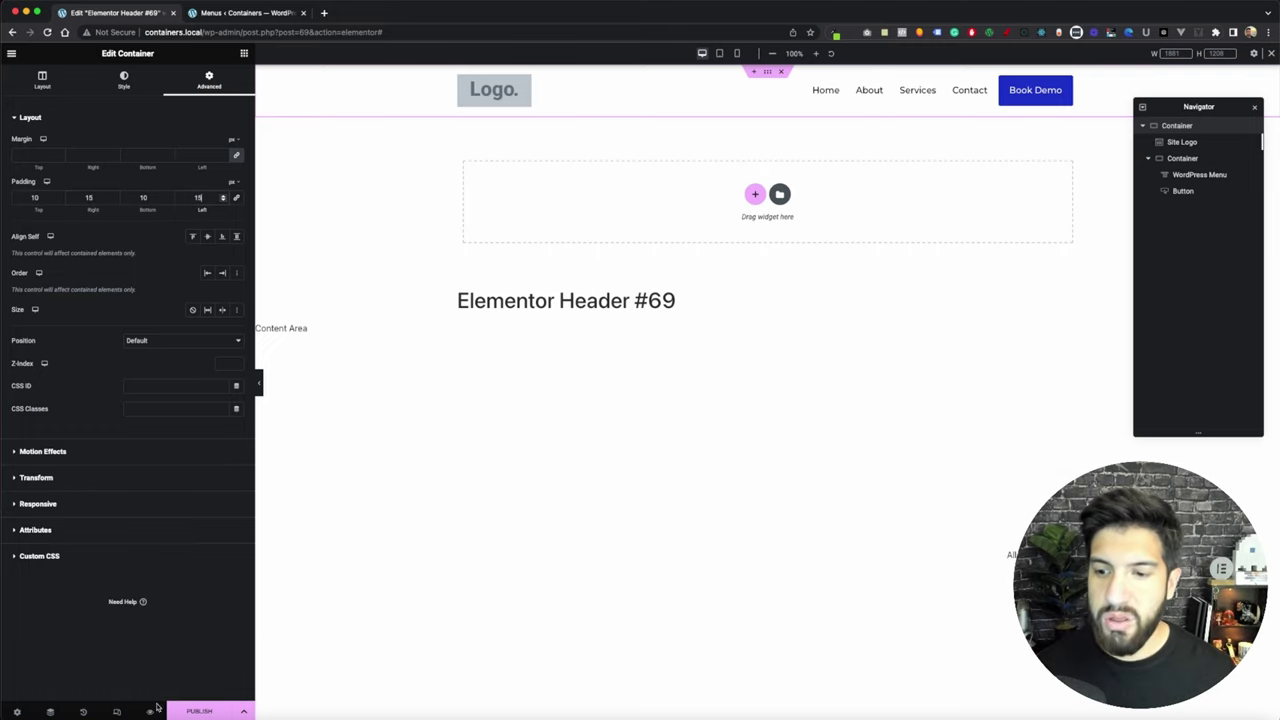
# Start publishing the header template and add a display condition that includes the Entire Site
pyautogui.click(195, 711)
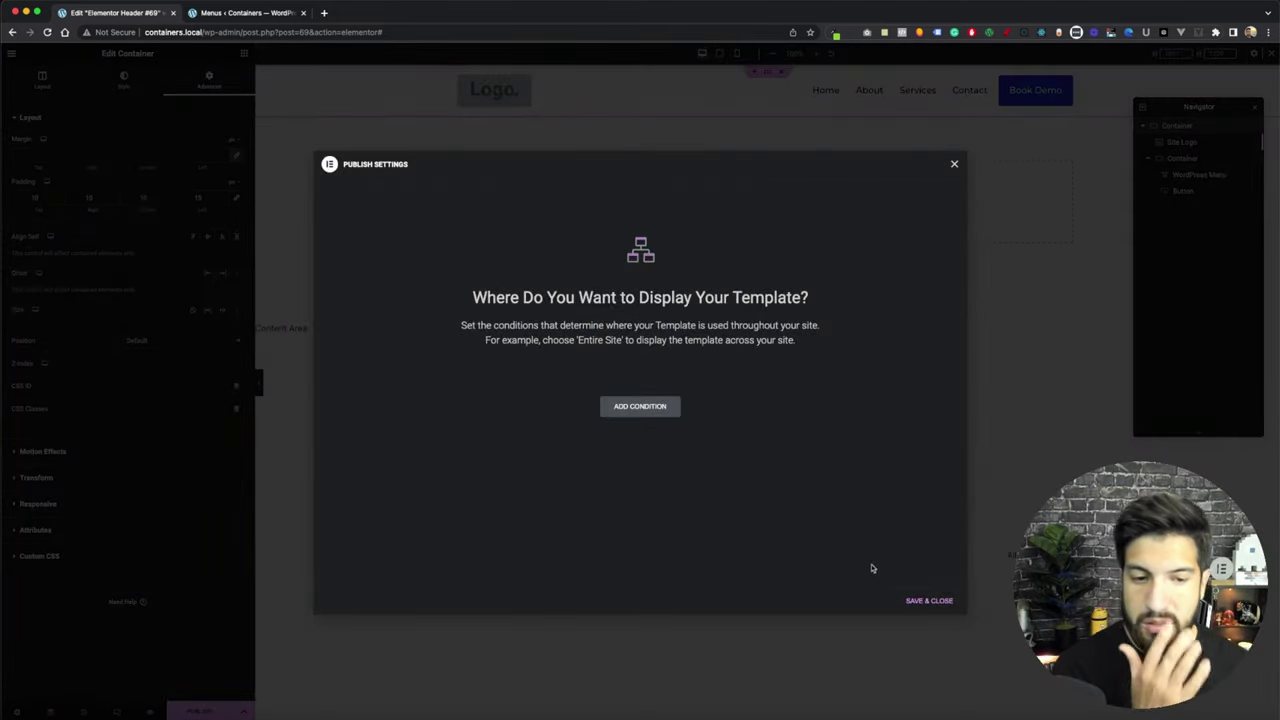
pyautogui.click(661, 409)
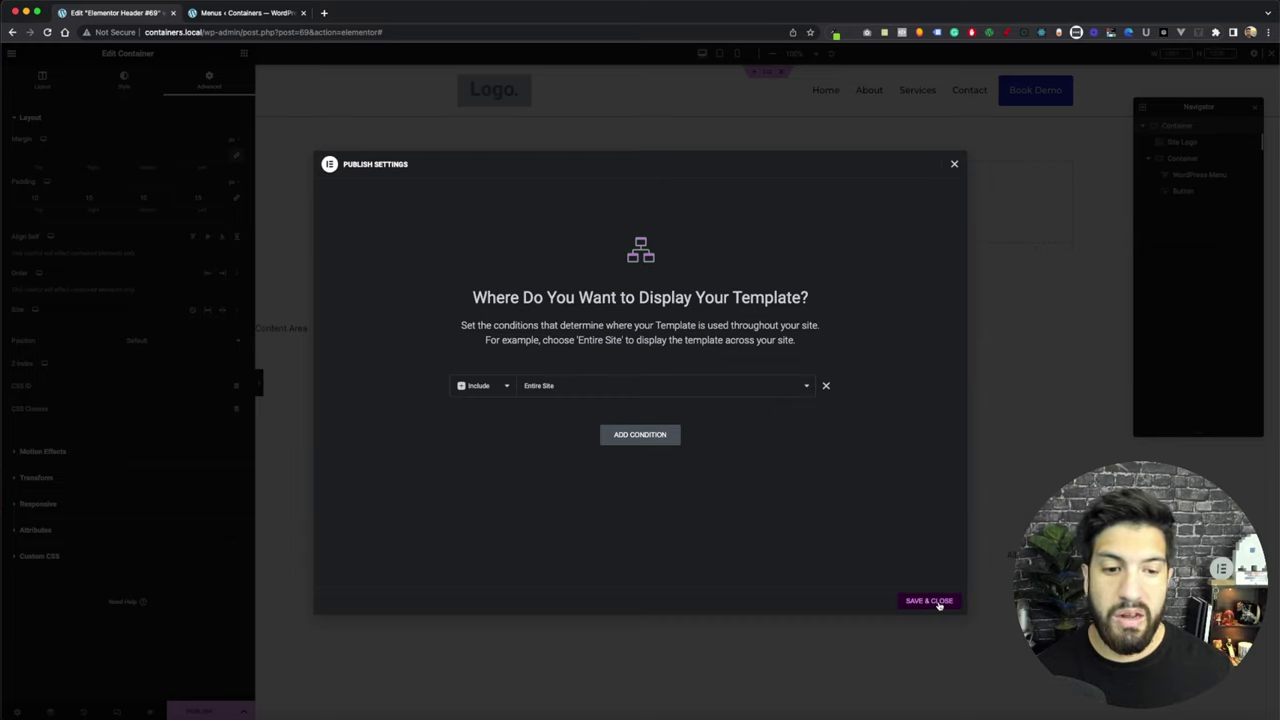
# Explore the Singular display conditions, including Posts, and return the condition to Entire Site
pyautogui.click(661, 391)
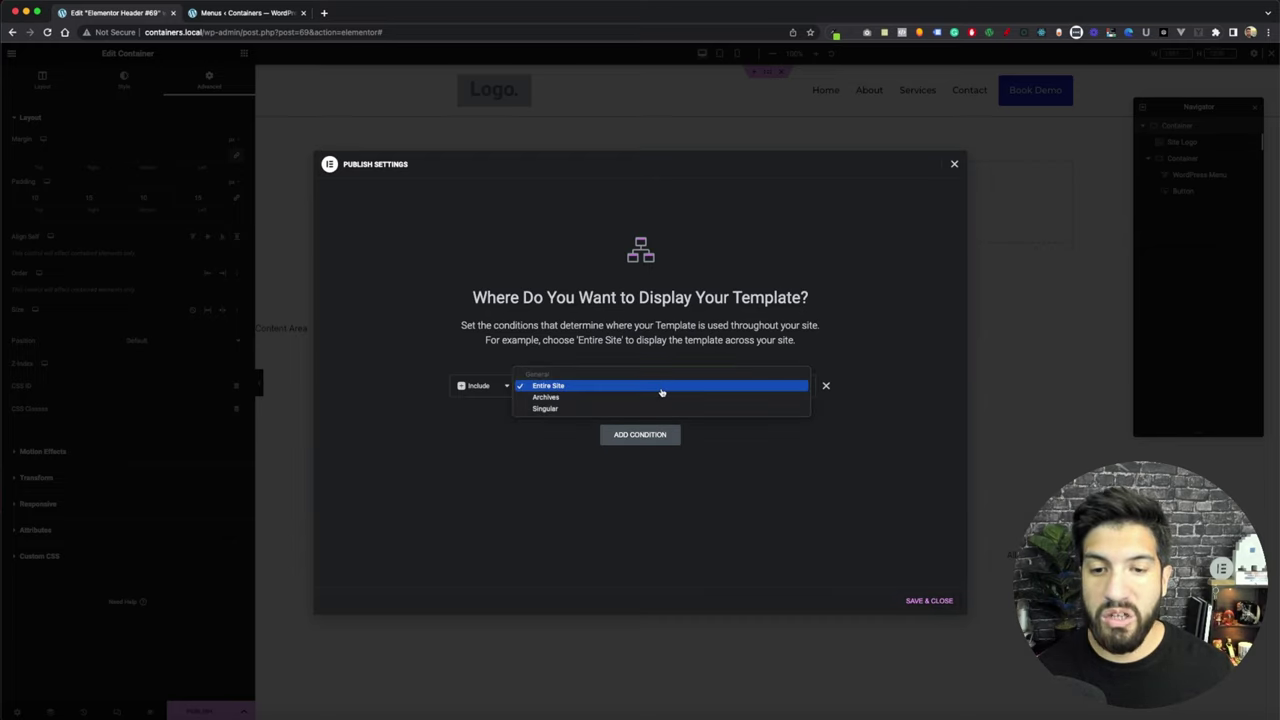
pyautogui.click(612, 410)
pyautogui.click(677, 389)
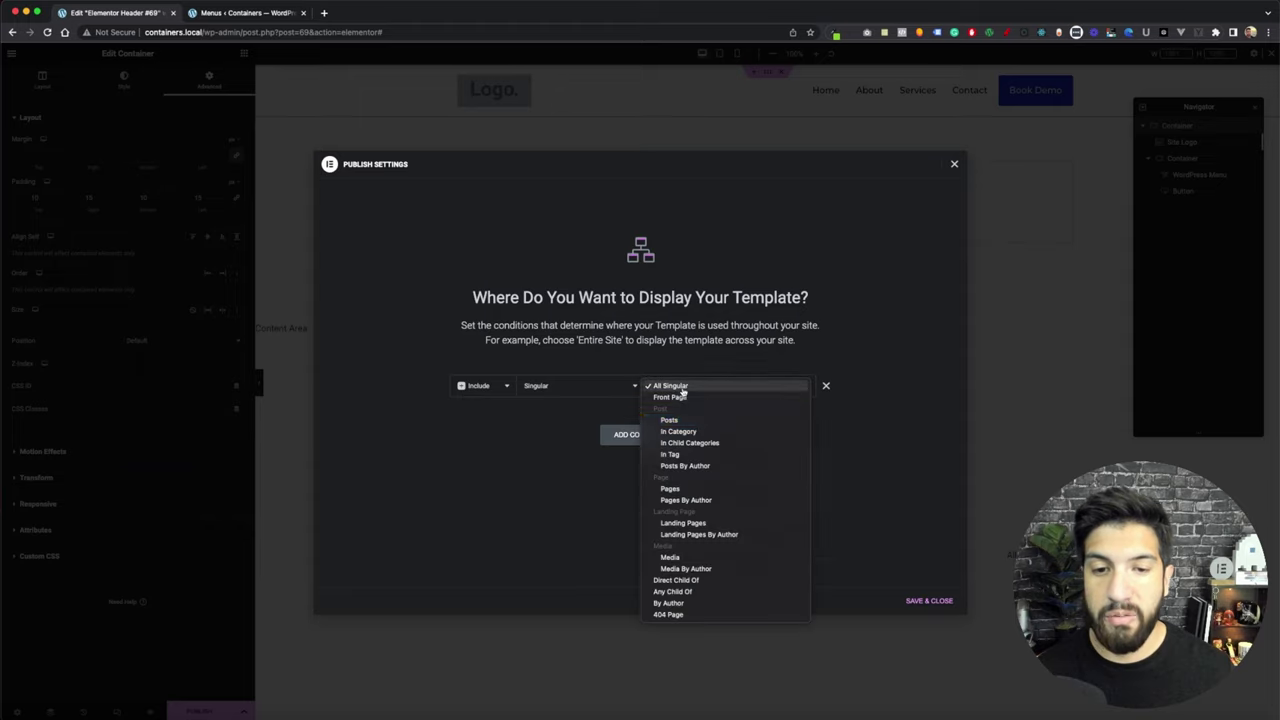
pyautogui.click(730, 420)
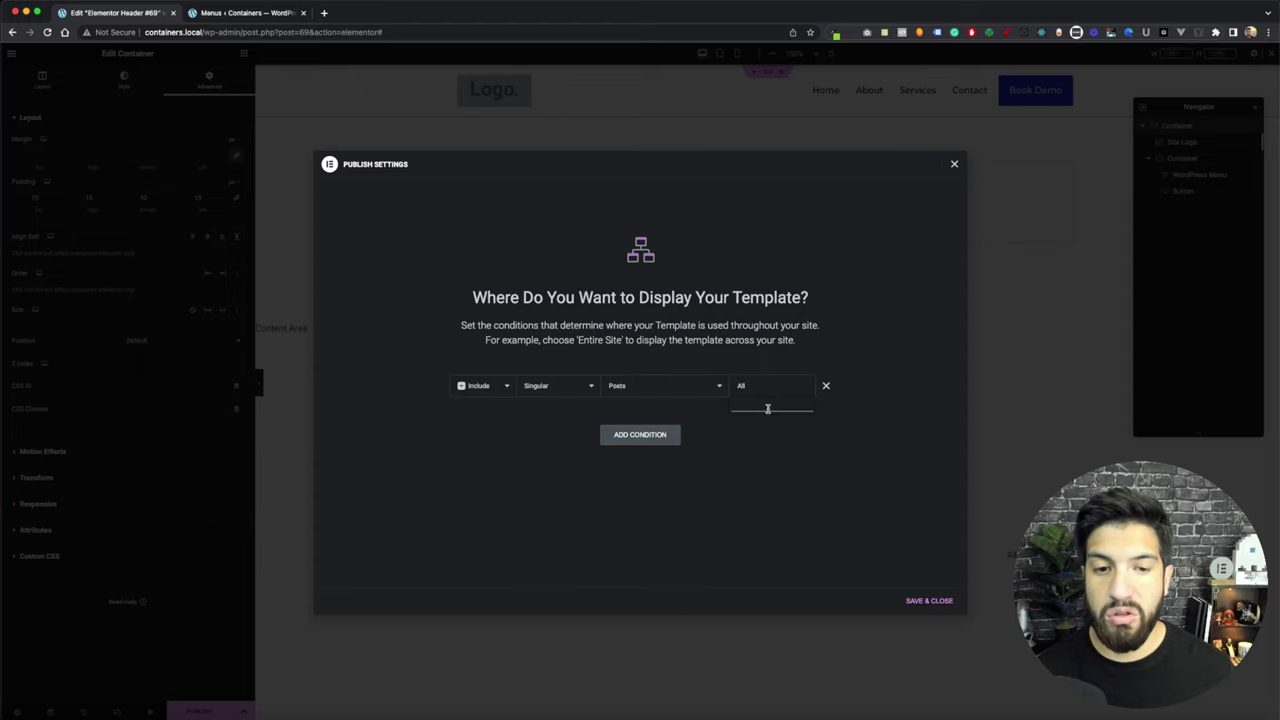
pyautogui.click(565, 387)
pyautogui.click(545, 385)
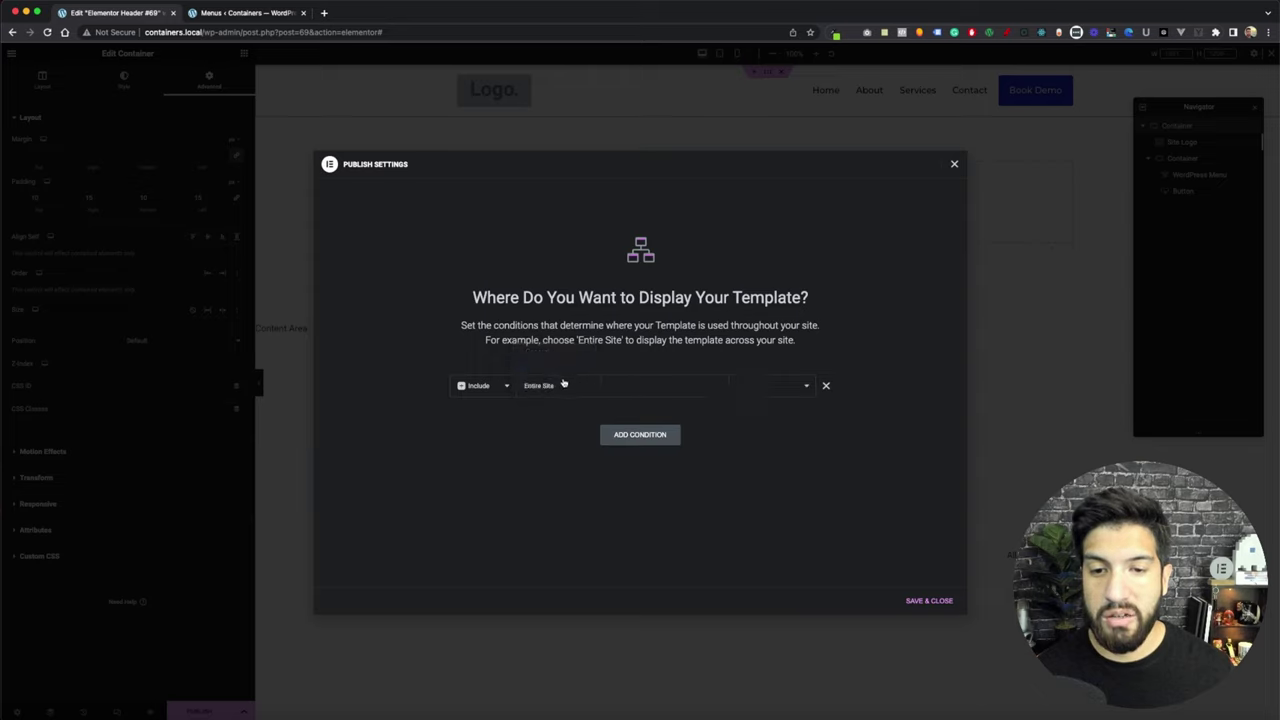
pyautogui.click(565, 386)
pyautogui.click(571, 408)
pyautogui.click(670, 392)
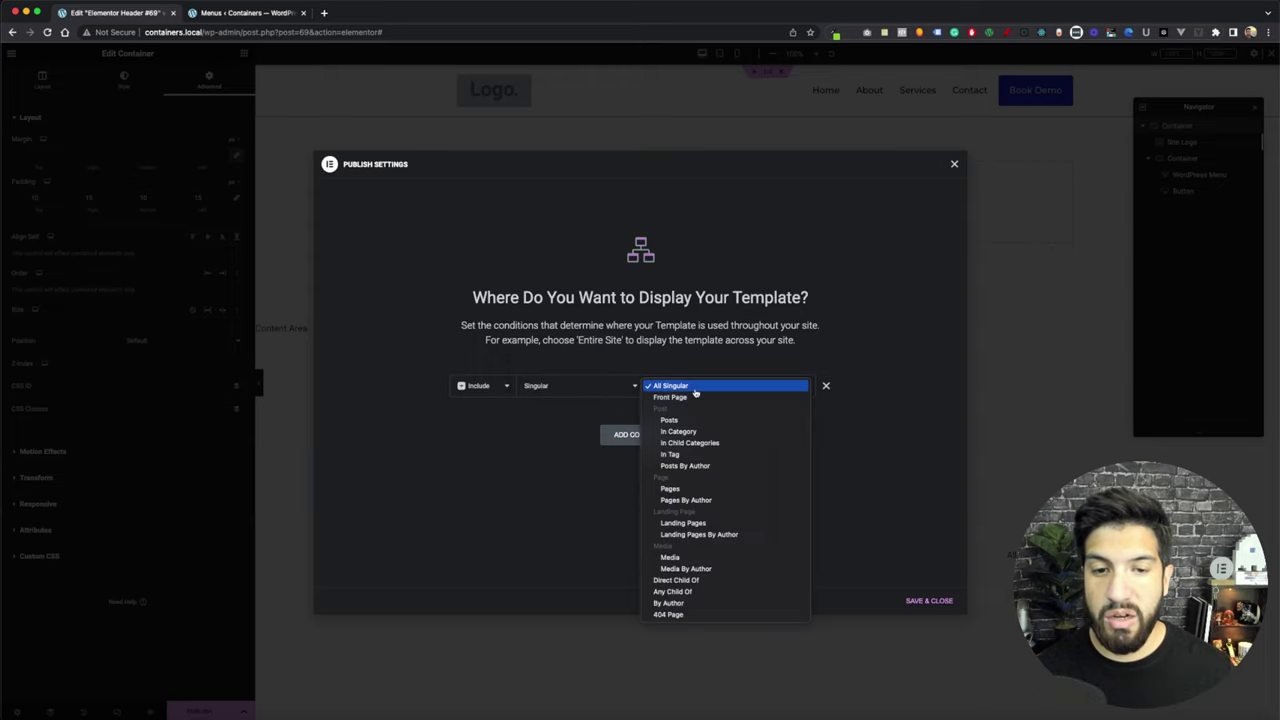
pyautogui.click(561, 389)
pyautogui.click(566, 363)
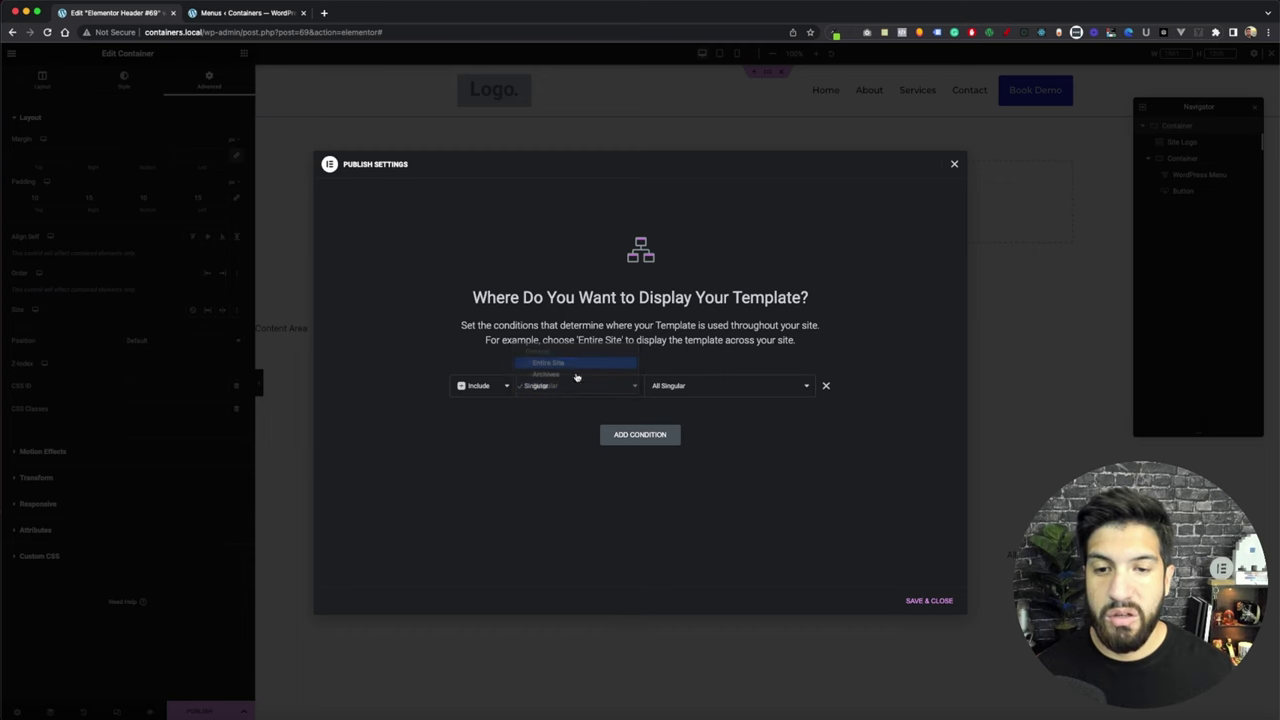
# Save the Entire Site condition to publish the header, and inspect its preview page in the browser's developer tools
pyautogui.click(928, 600)
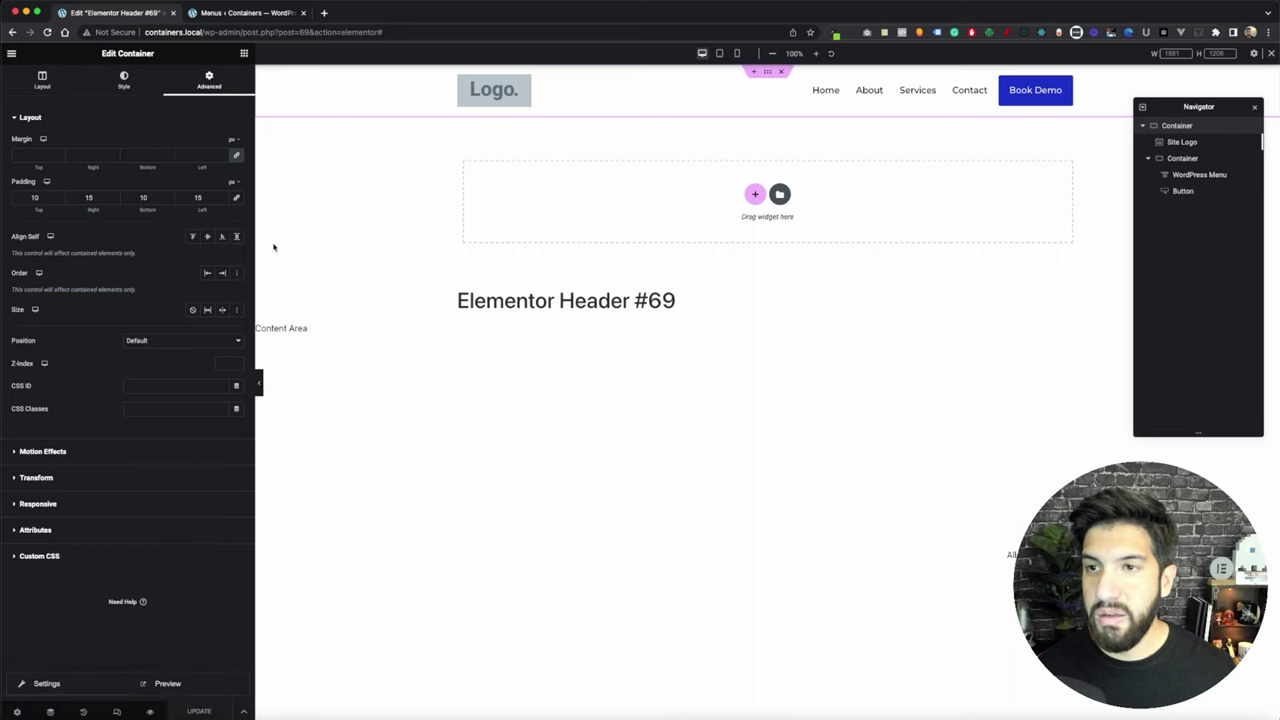
pyautogui.click(165, 684)
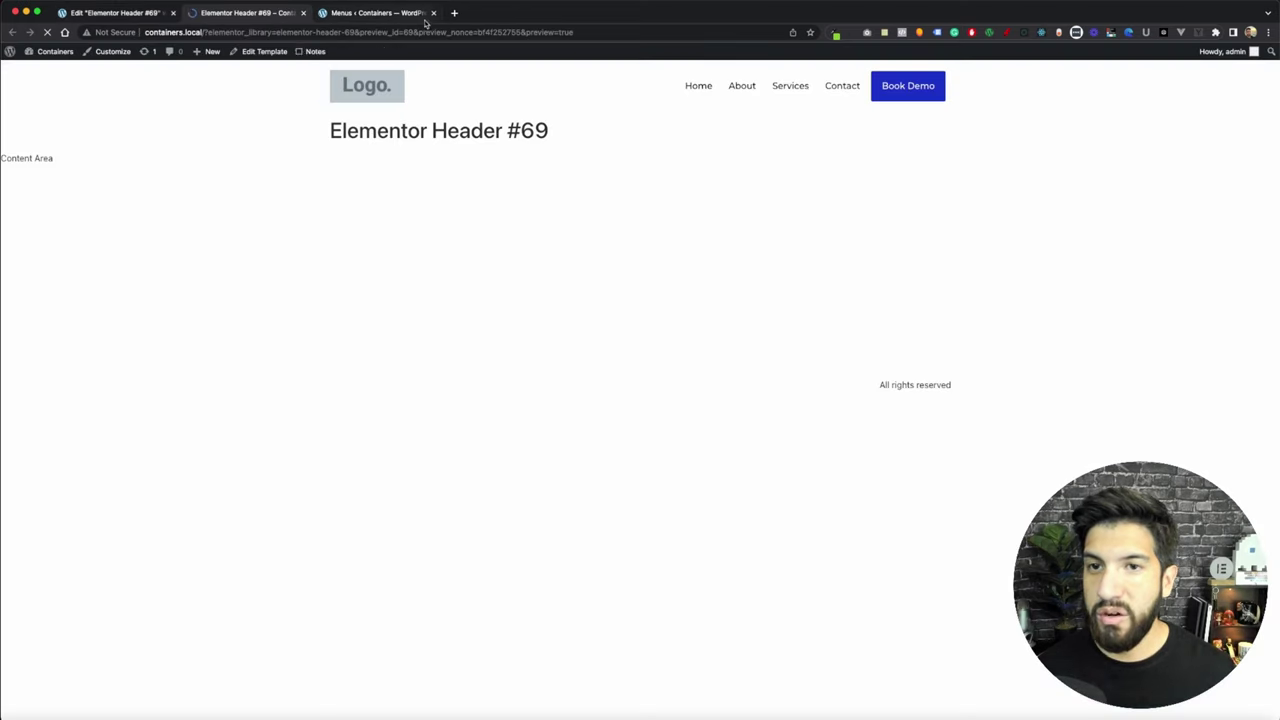
pyautogui.rightClick(1195, 280)
pyautogui.click(1030, 429)
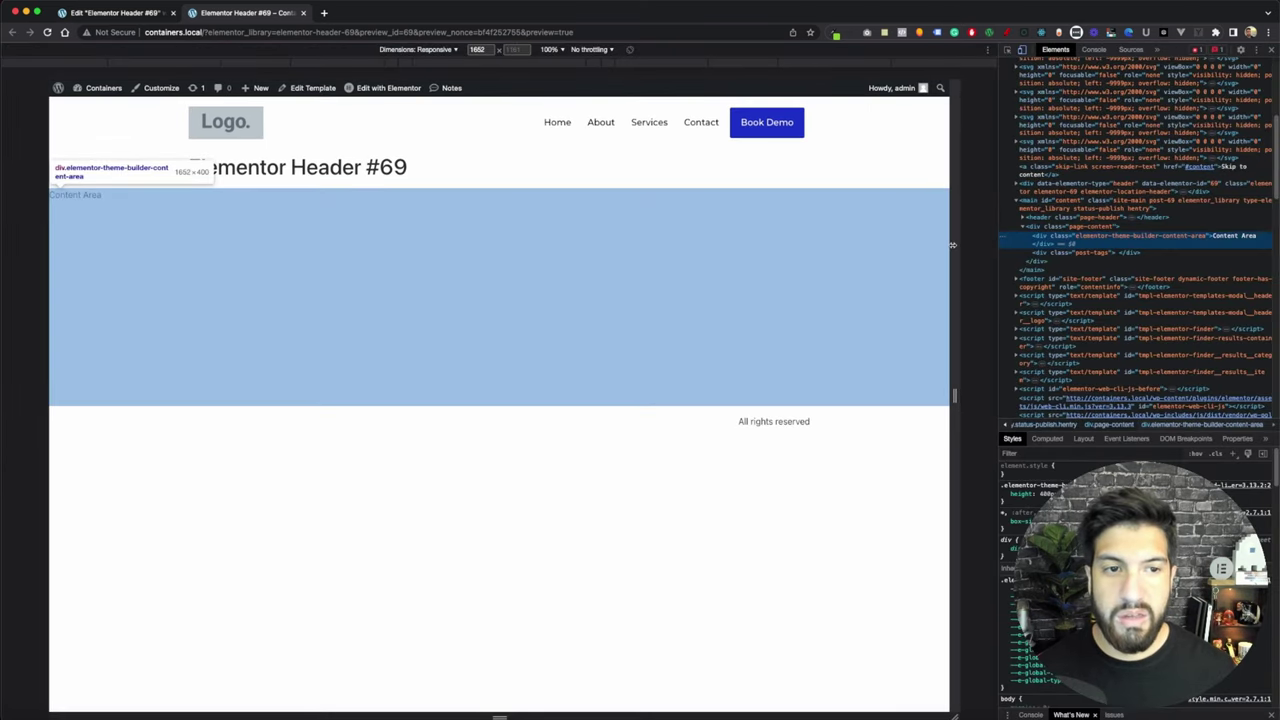
# Test the header preview's responsiveness by narrowing the viewport to about 1552 px and 1120 px, and finally widening it to about 1157 px
pyautogui.moveTo(960, 249); pyautogui.dragTo(932, 247)
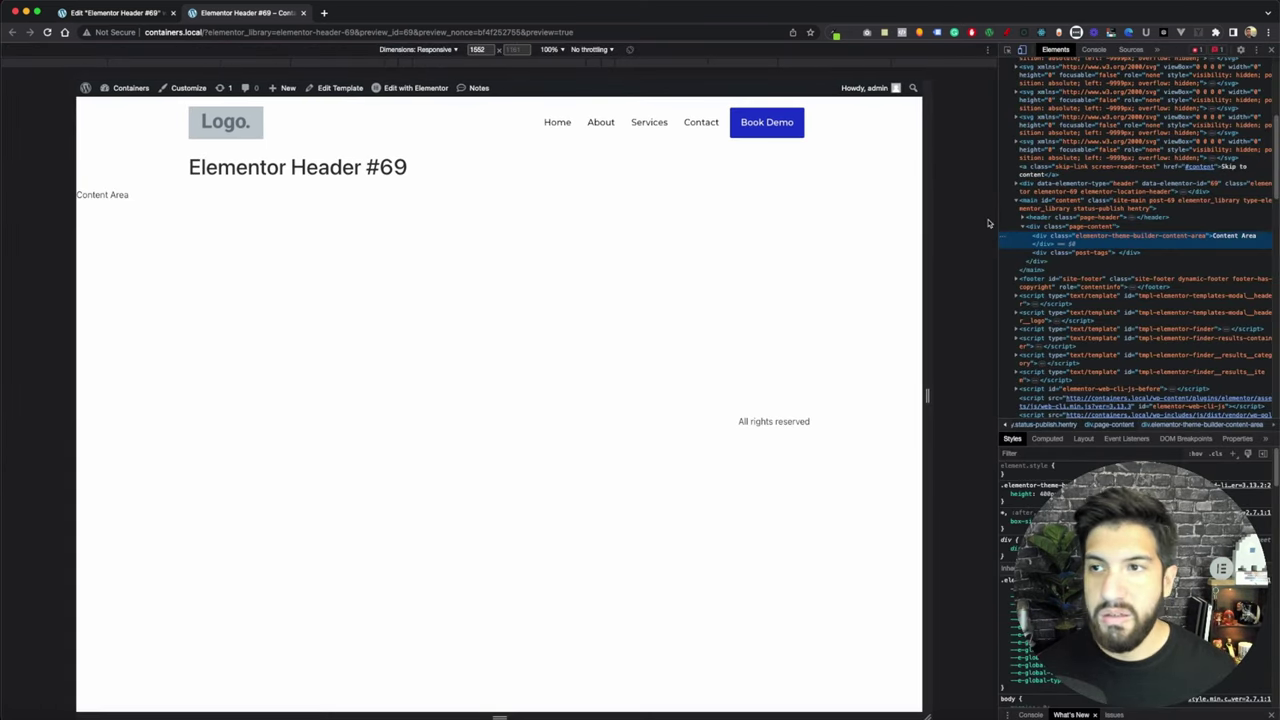
pyautogui.click(1021, 49)
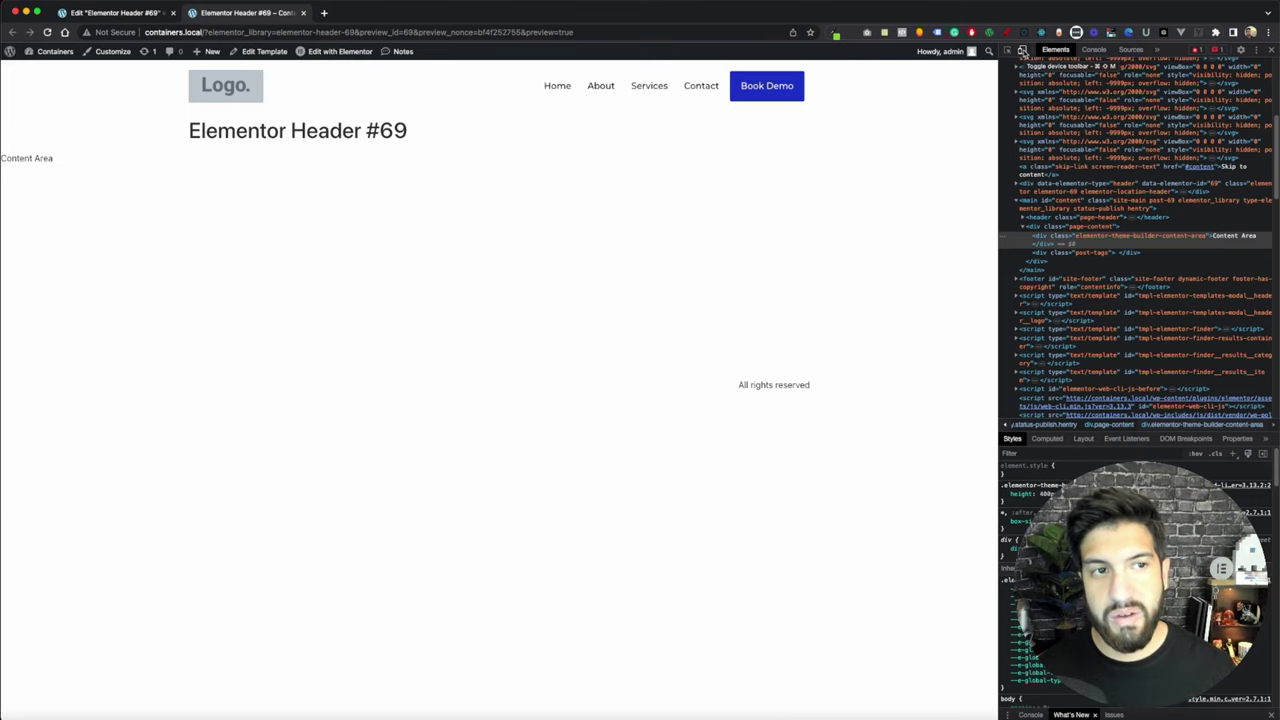
pyautogui.click(1021, 50)
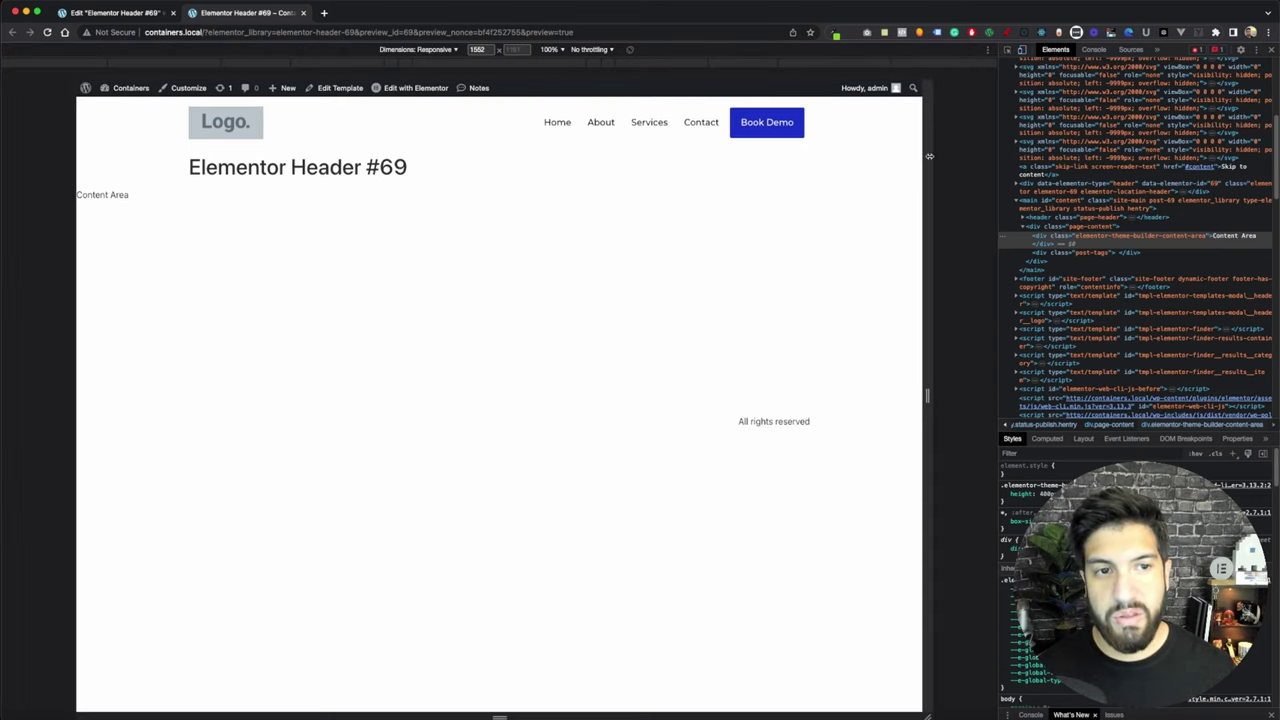
pyautogui.moveTo(931, 156); pyautogui.dragTo(808, 134)
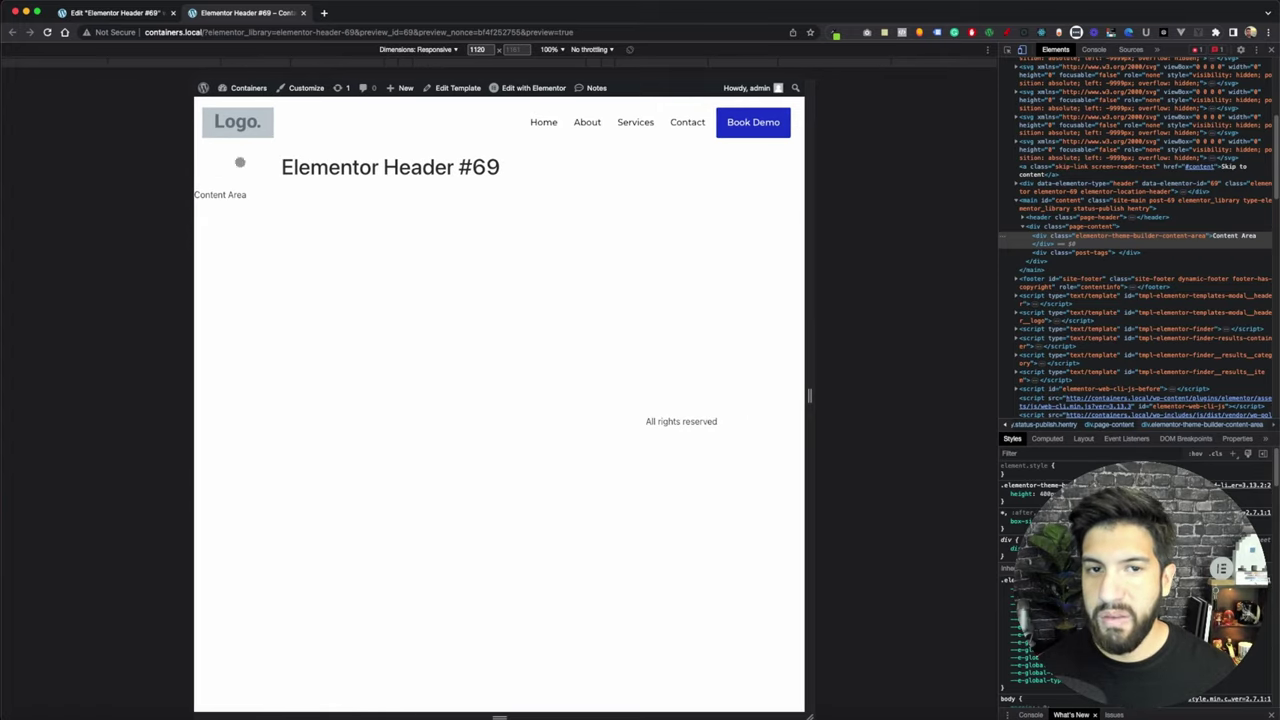
pyautogui.moveTo(809, 159)
pyautogui.mouseDown()
pyautogui.moveTo(841, 158)
pyautogui.moveTo(818, 158)
pyautogui.mouseUp()
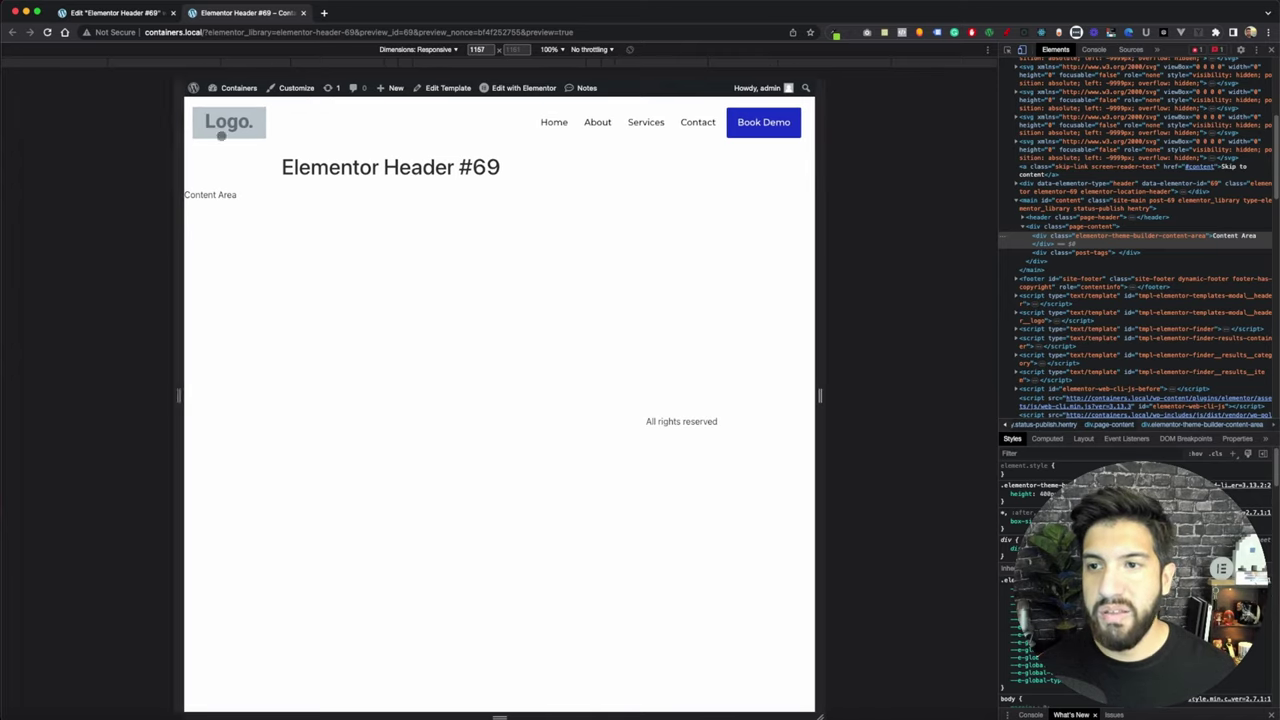
# In the template editor, set the nested menu-and-button container's padding to 0 px on all sides and update the header
pyautogui.click(150, 16)
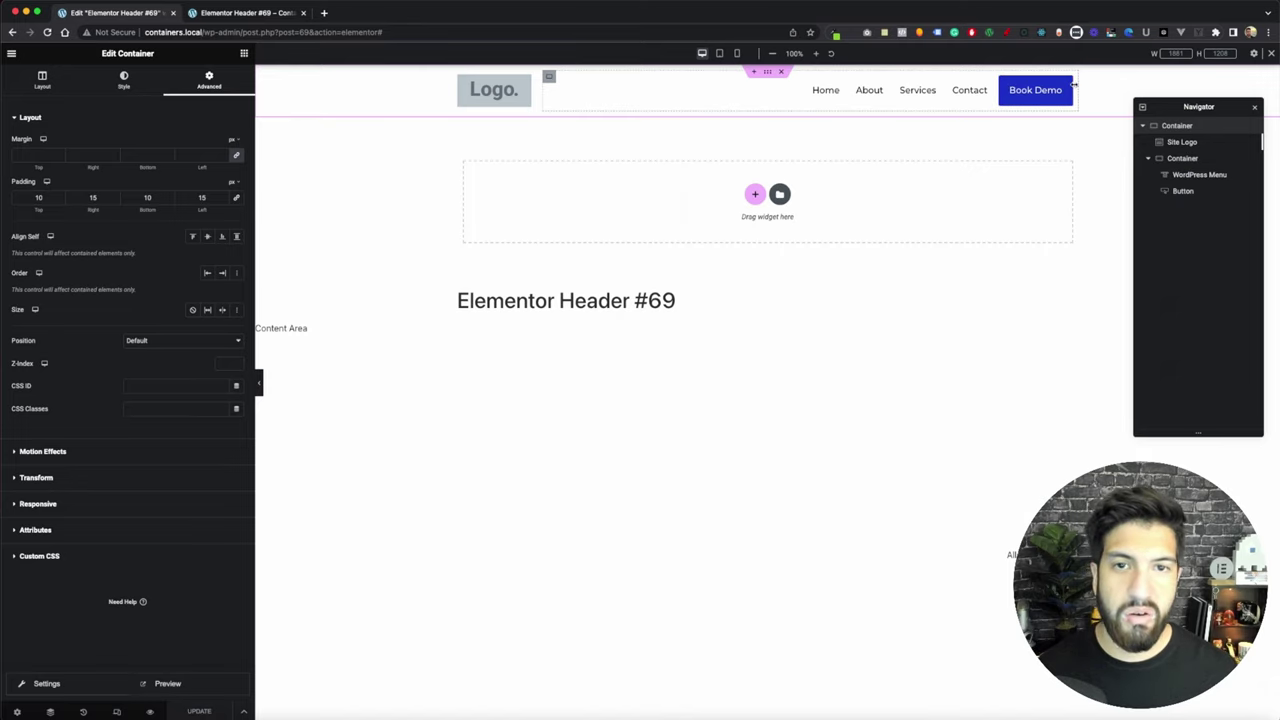
pyautogui.click(549, 79)
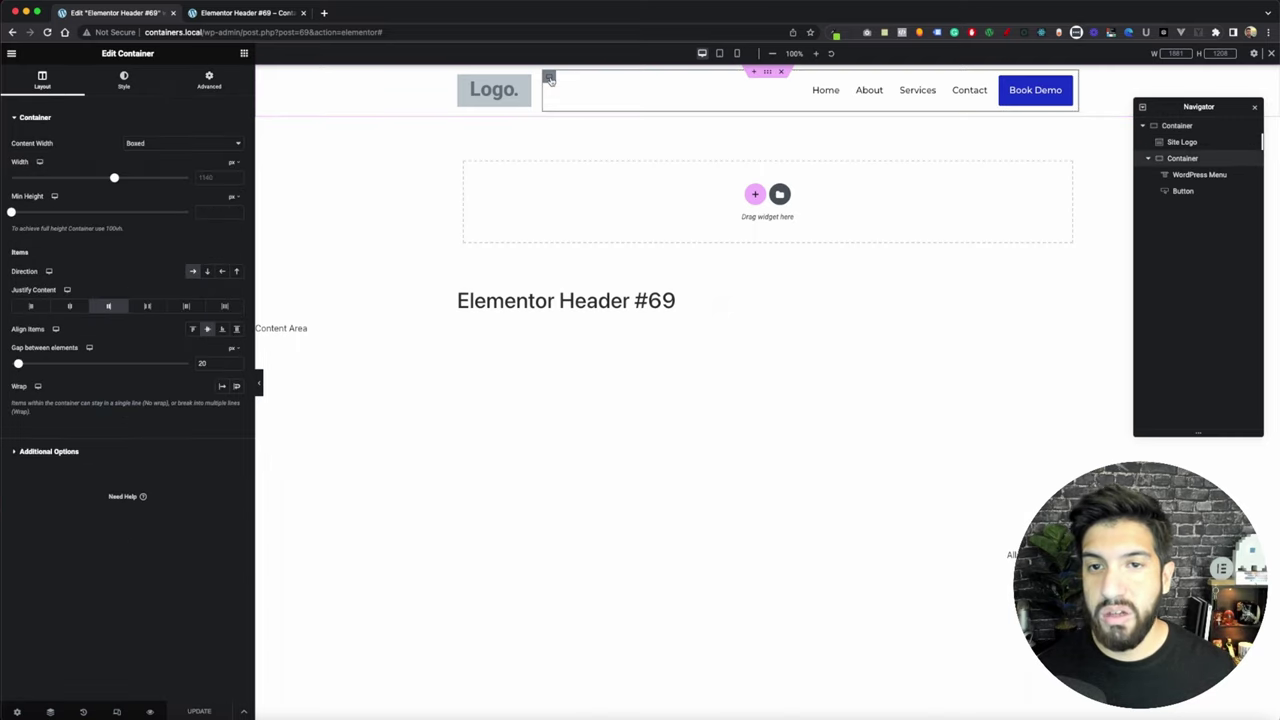
pyautogui.click(227, 86)
pyautogui.click(236, 199)
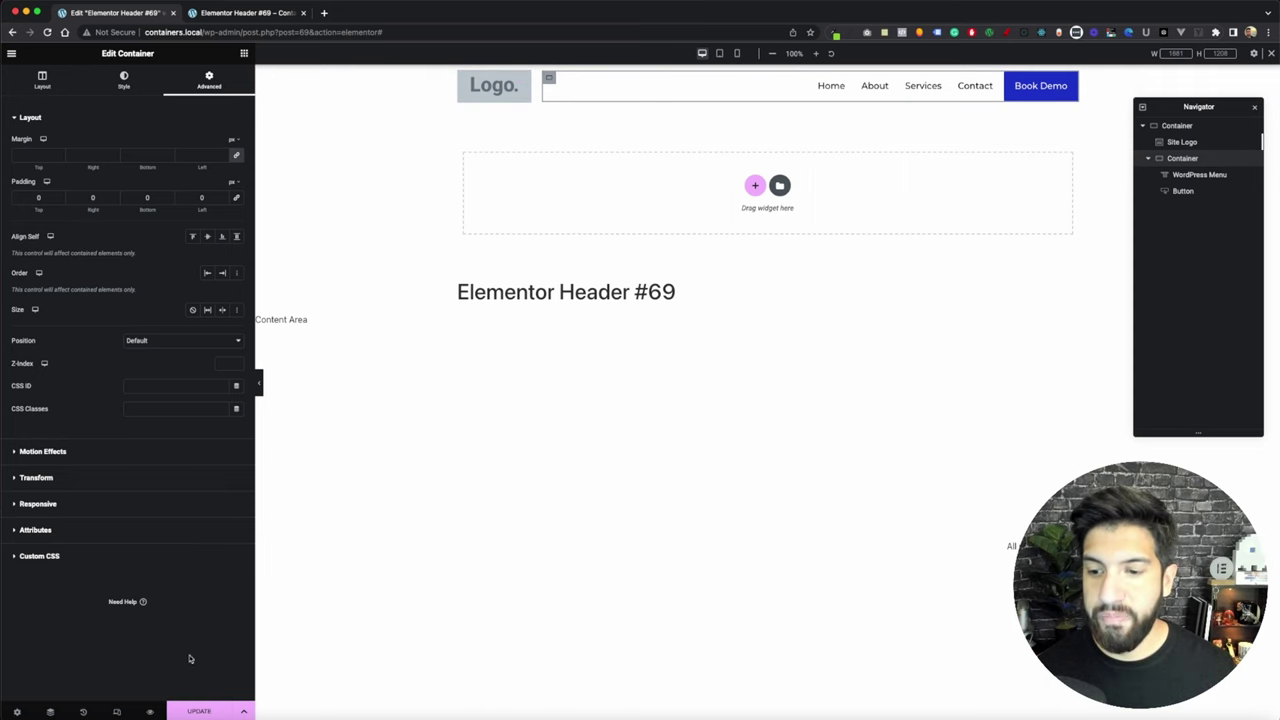
pyautogui.click(197, 711)
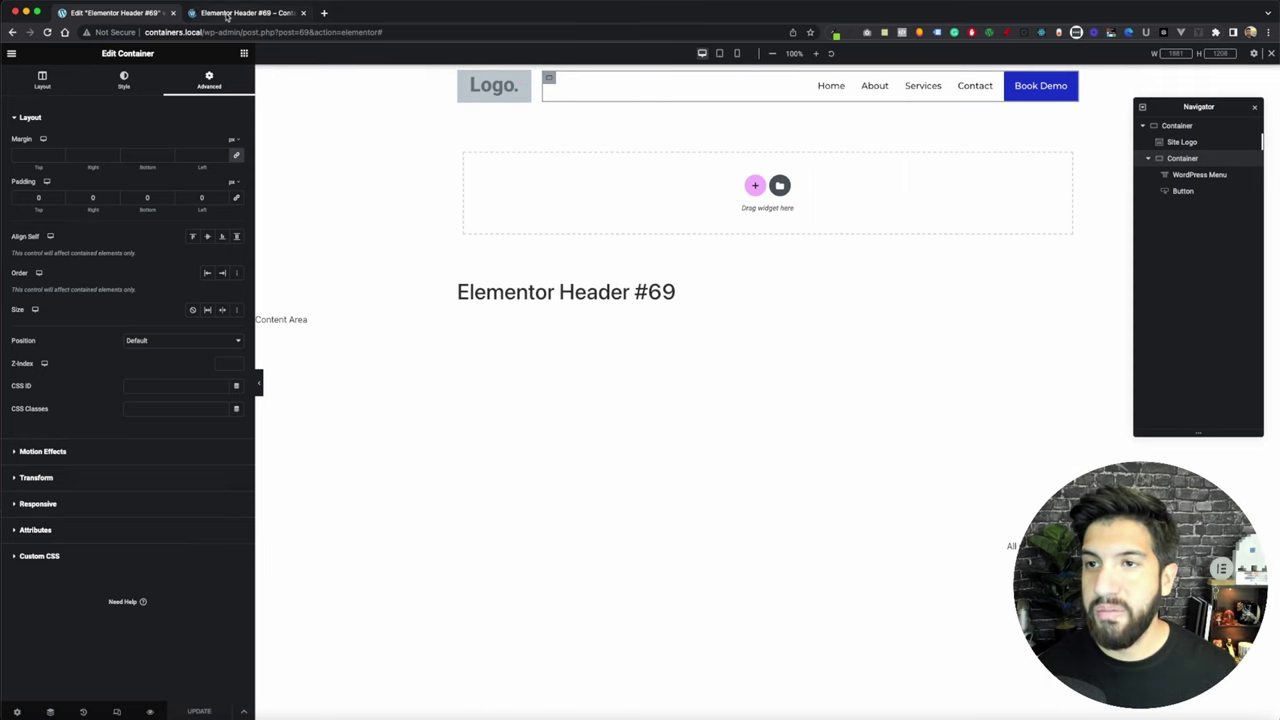
# Check the updated header in the preview page at a narrower viewport width and return to the template editor
pyautogui.click(226, 13)
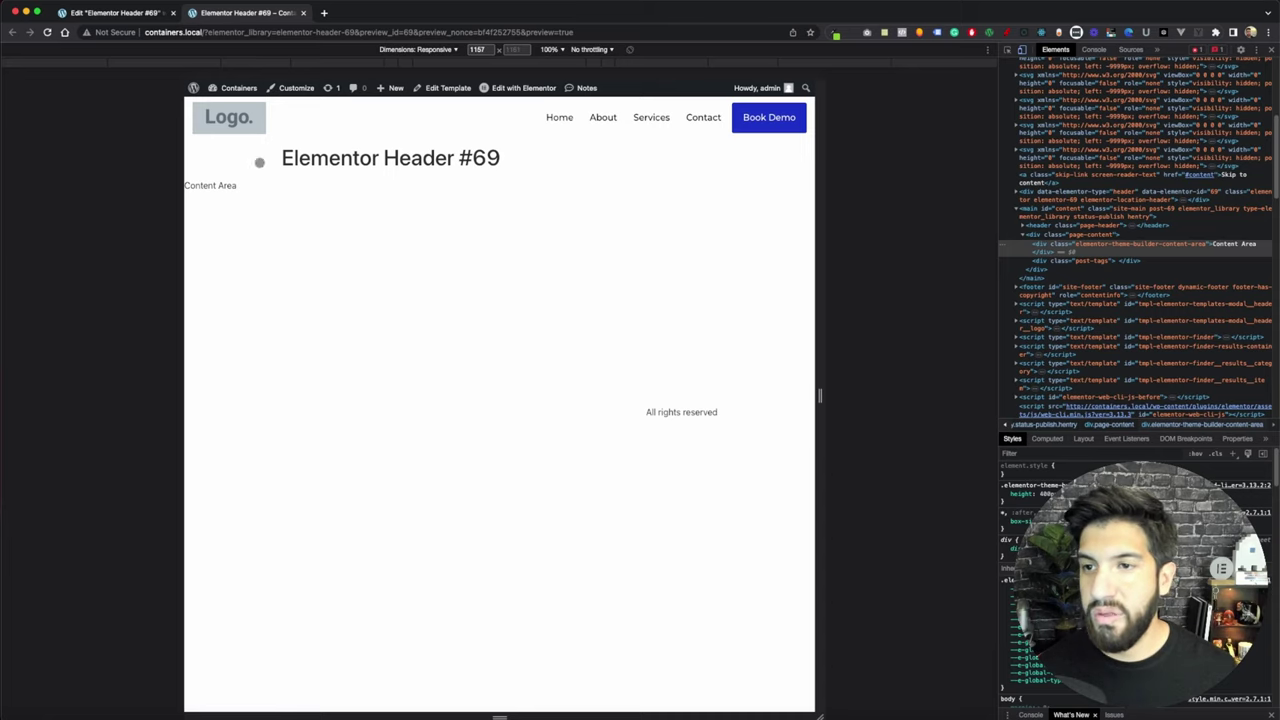
pyautogui.moveTo(815, 135); pyautogui.dragTo(756, 150)
pyautogui.click(148, 19)
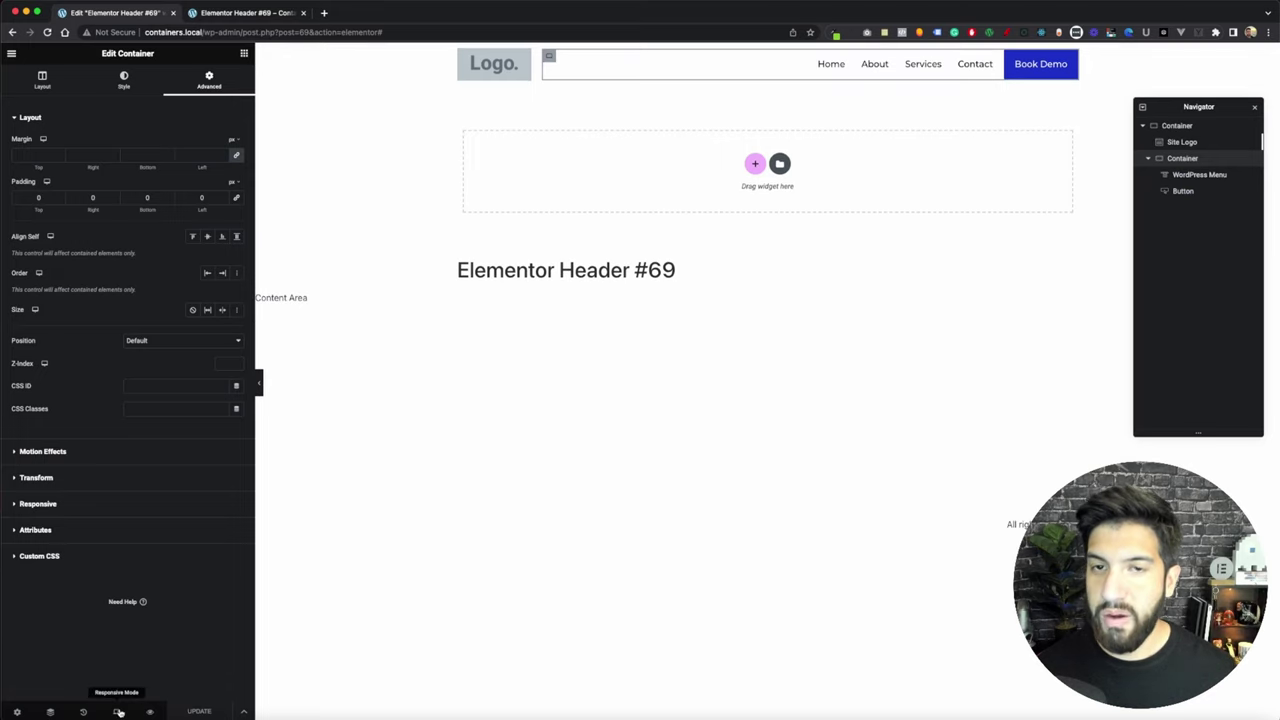
# For the tablet breakpoint, set the WordPress Menu's order to End so it follows Book Demo, and compare with the desktop layout
pyautogui.click(719, 53)
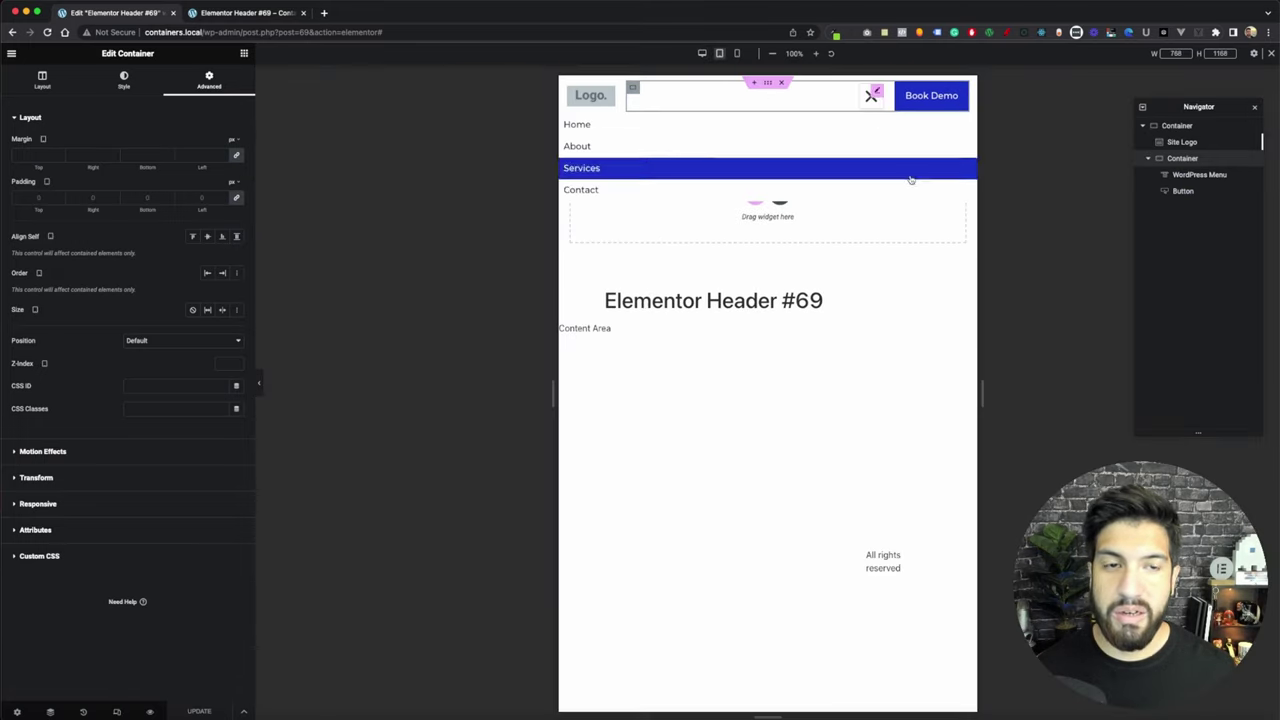
pyautogui.click(873, 97)
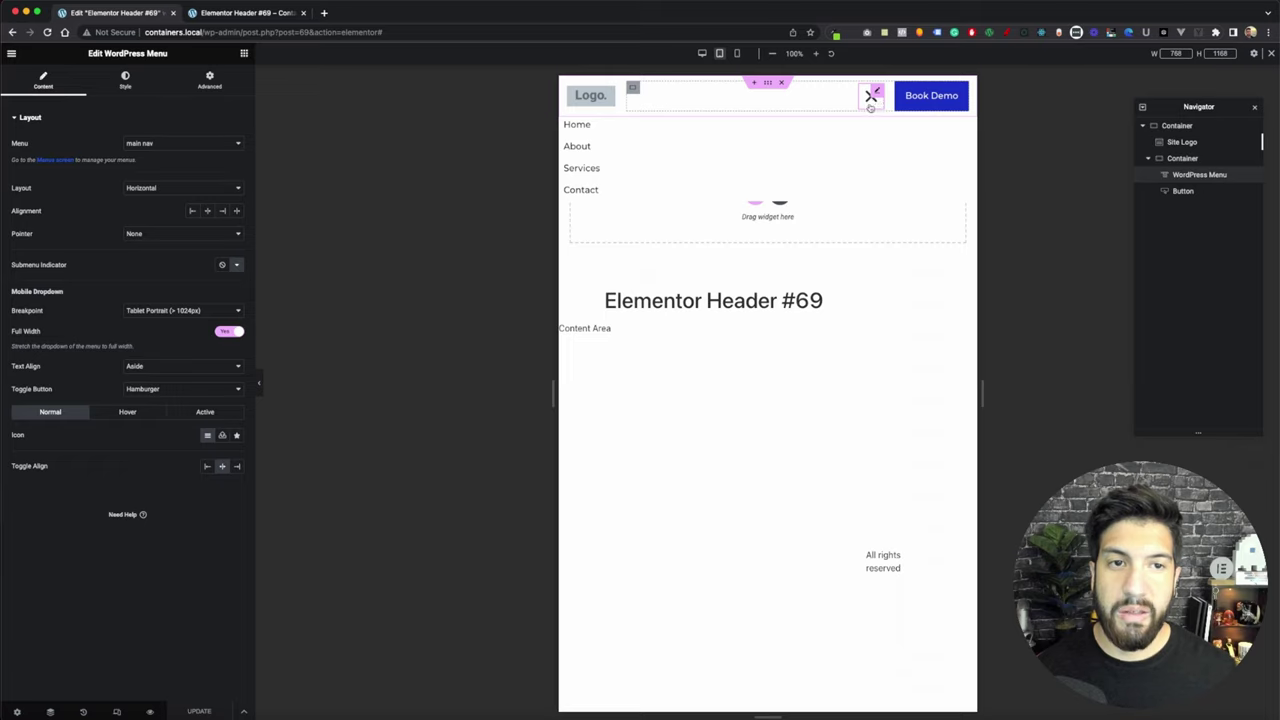
pyautogui.click(872, 98)
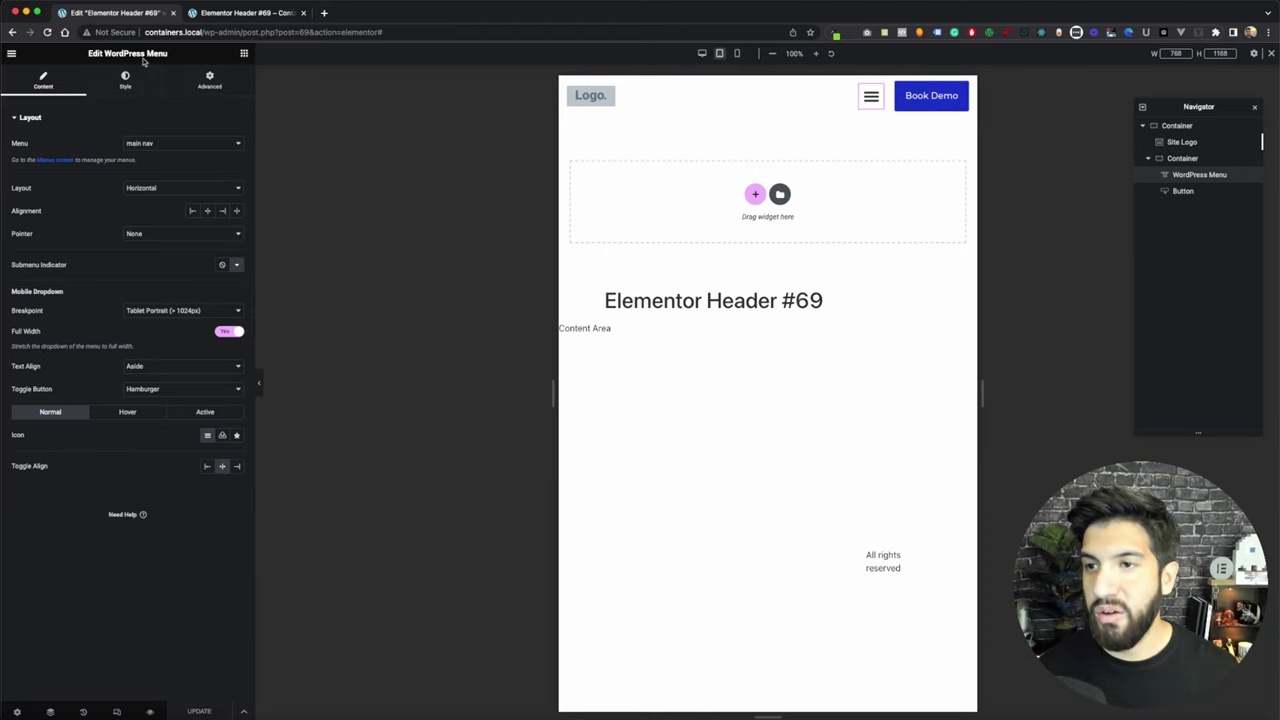
pyautogui.click(207, 87)
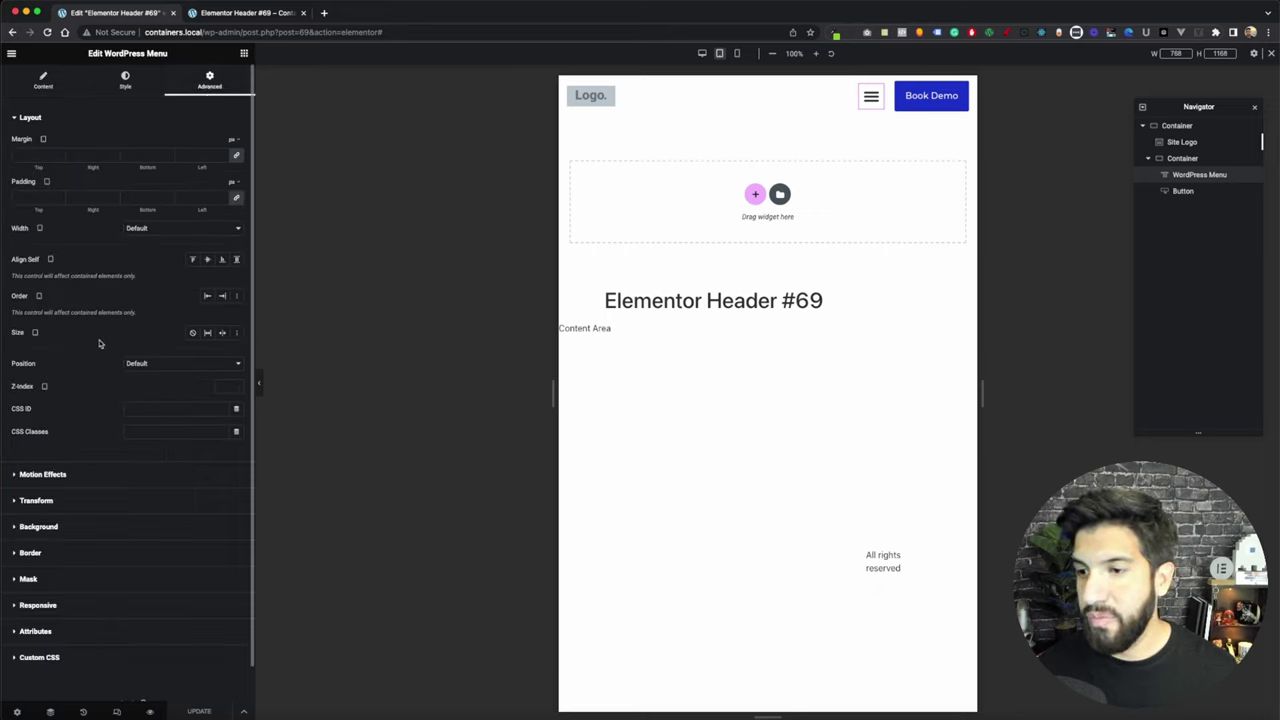
pyautogui.click(221, 297)
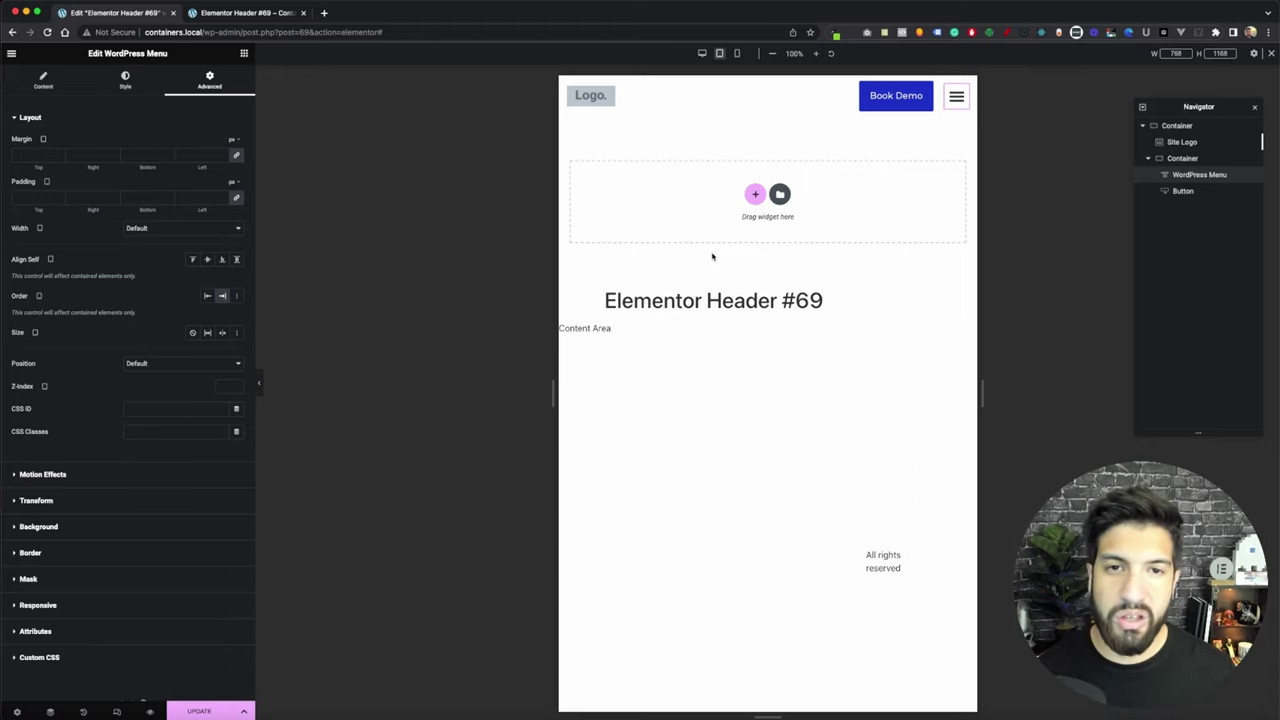
pyautogui.click(702, 53)
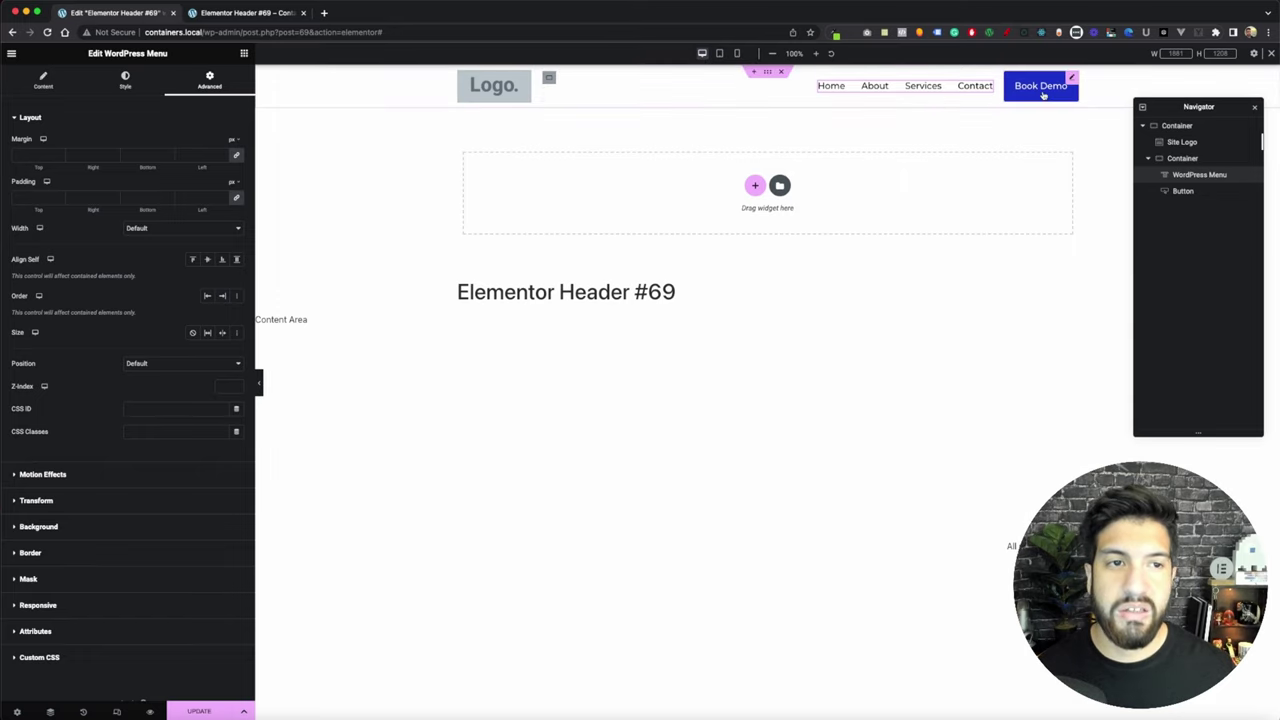
pyautogui.click(719, 53)
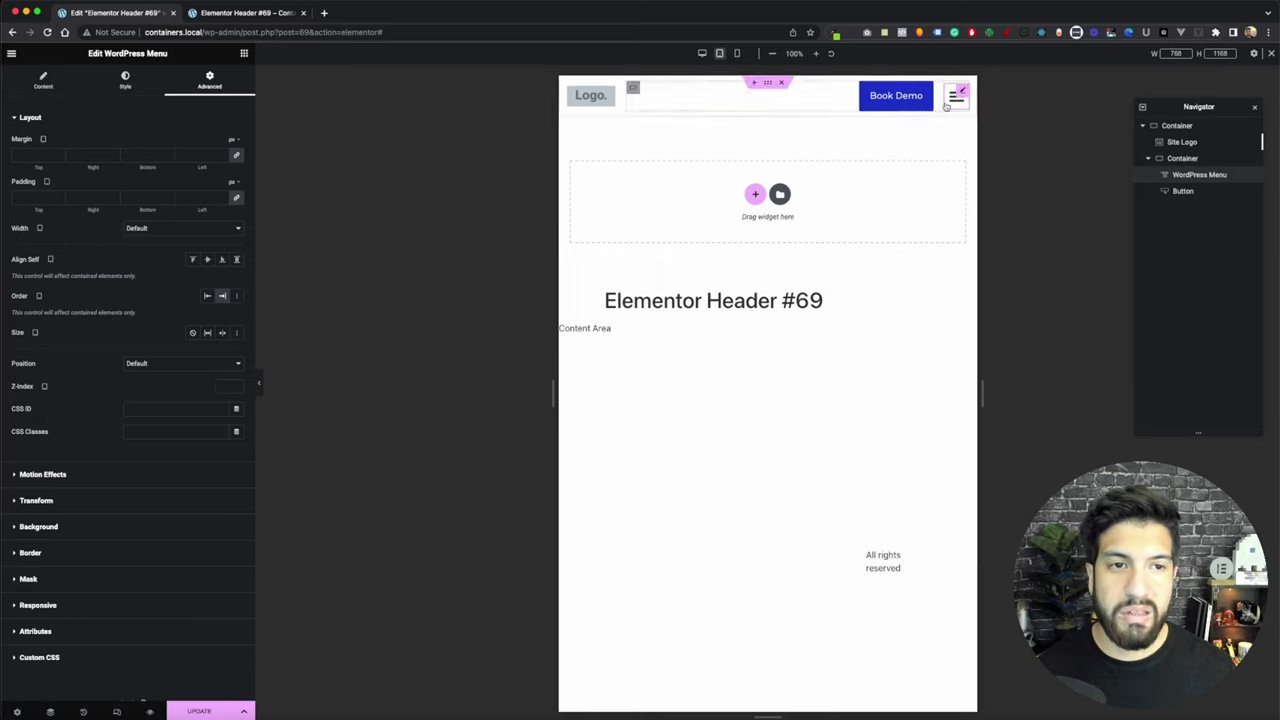
# Set the nested container's gap between elements to 5 px for tablet and check the header without the editing panel
pyautogui.click(634, 91)
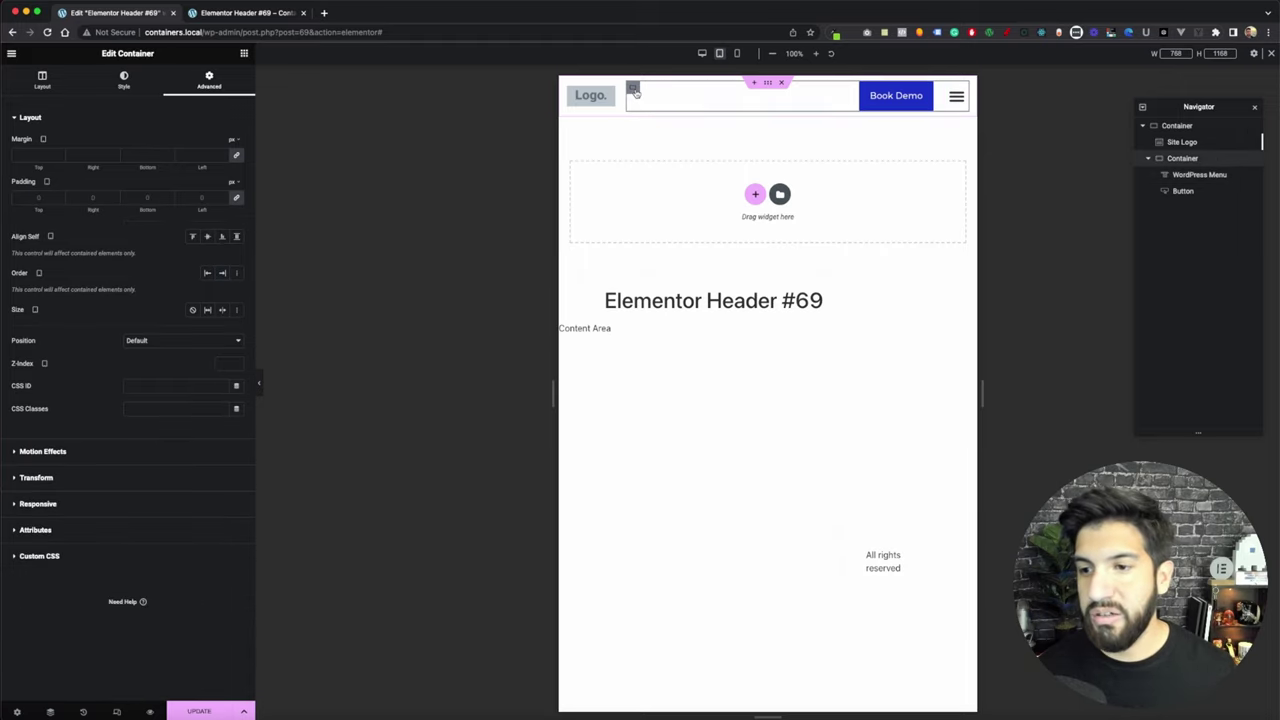
pyautogui.click(52, 79)
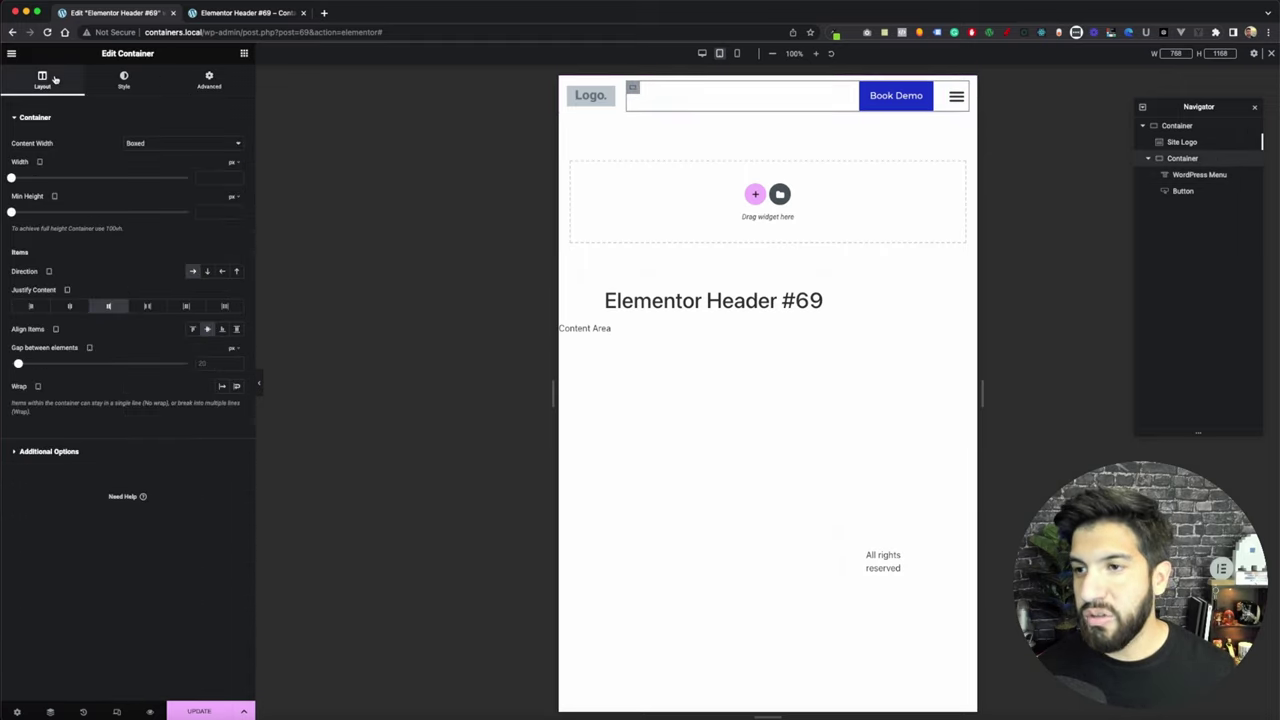
pyautogui.click(213, 365)
pyautogui.write('10')
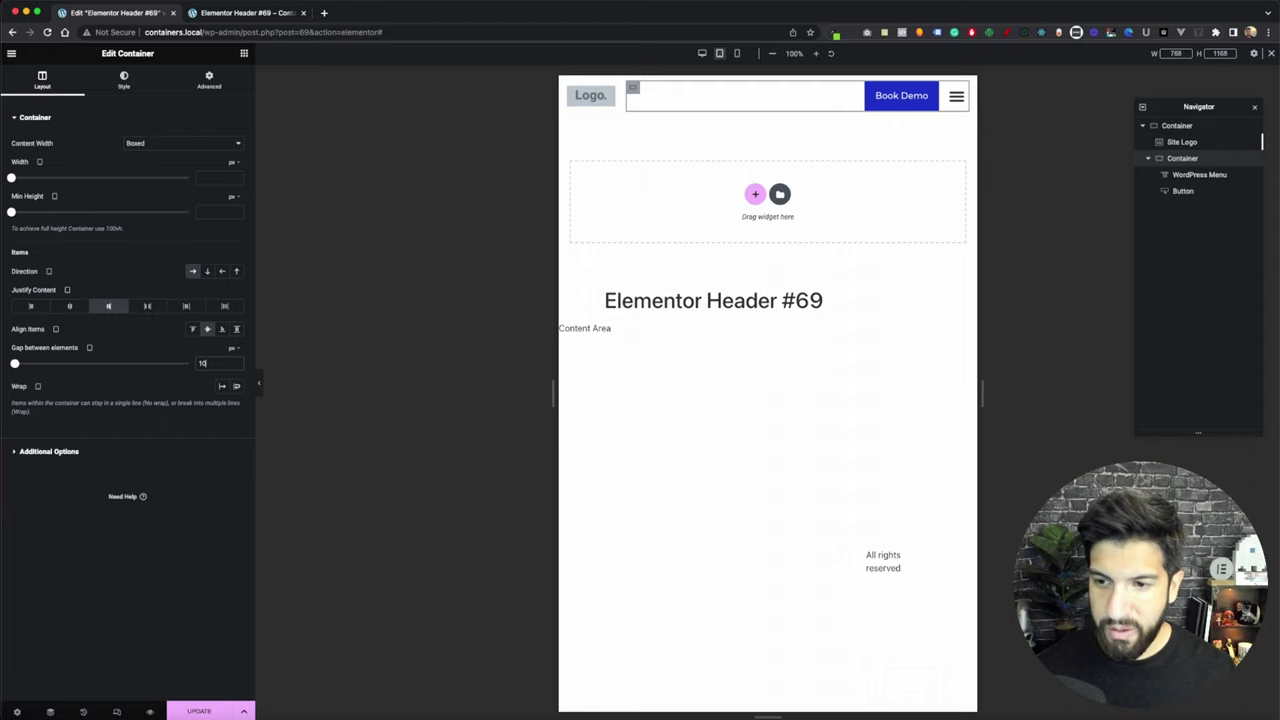
pyautogui.press('BackSpace')
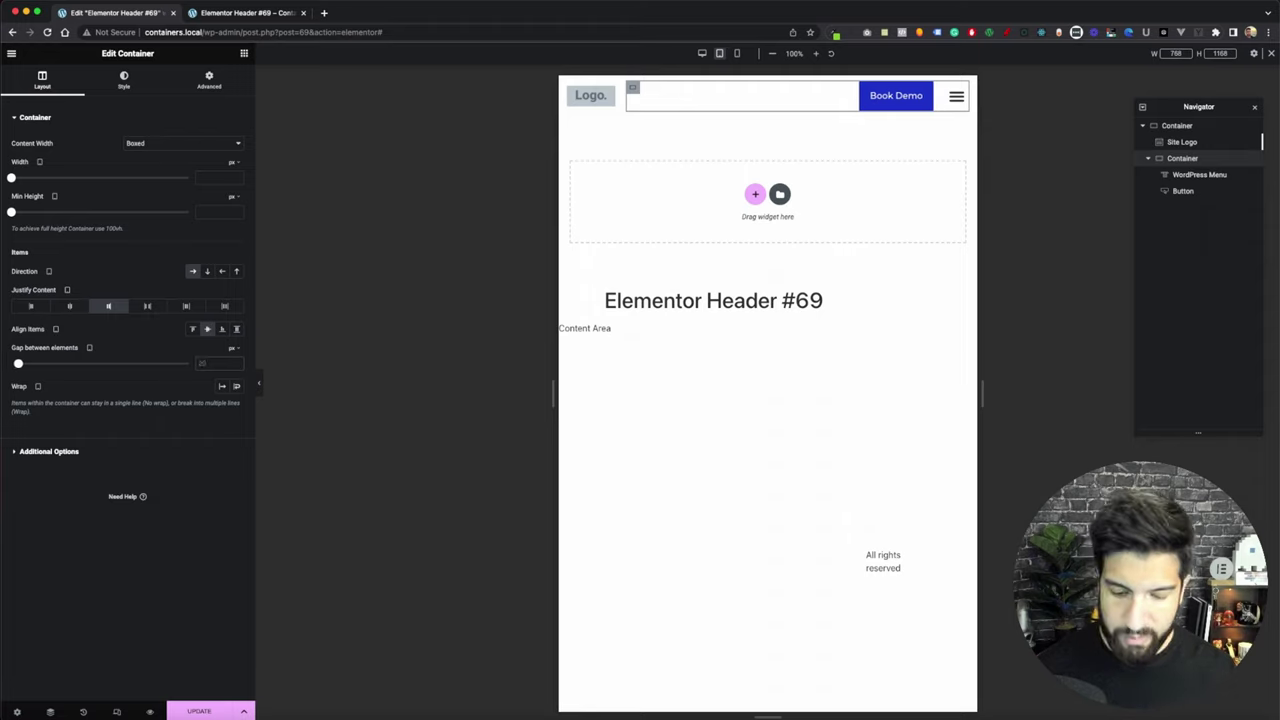
pyautogui.click(258, 384)
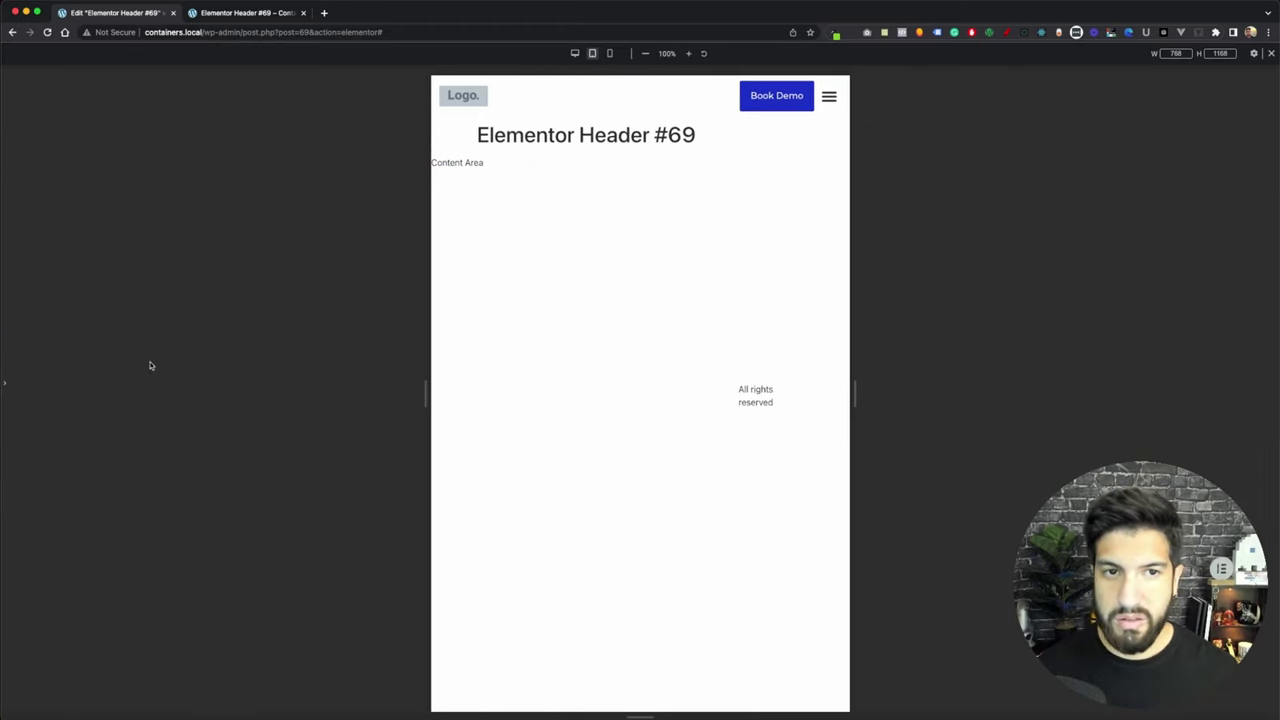
pyautogui.click(5, 382)
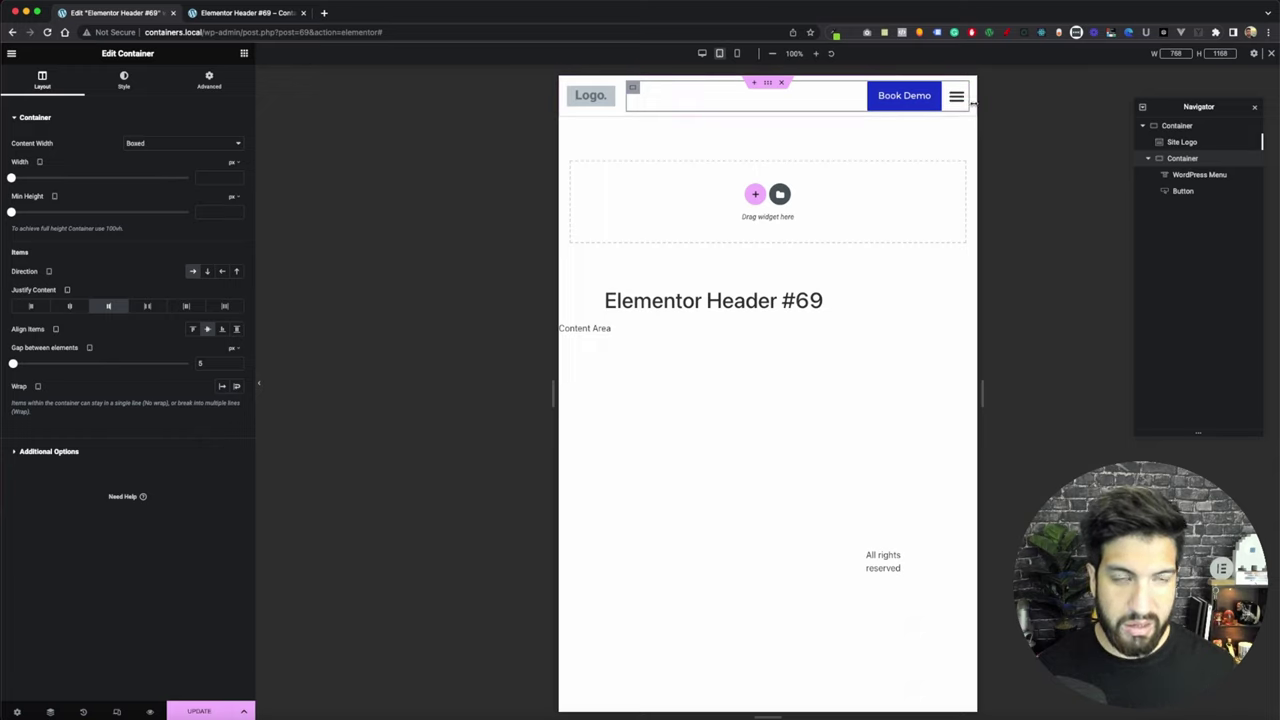
# Unlink the outer container's tablet padding and set its top and bottom values to 10 px
pyautogui.click(768, 84)
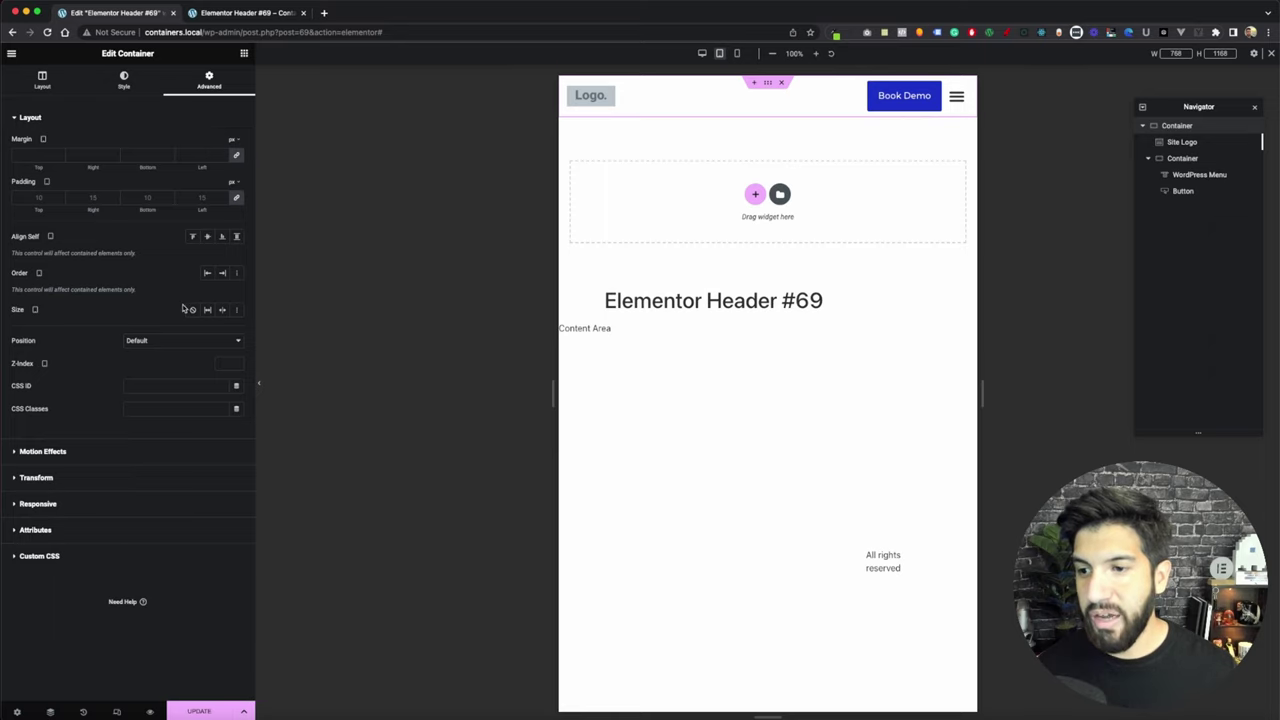
pyautogui.click(237, 200)
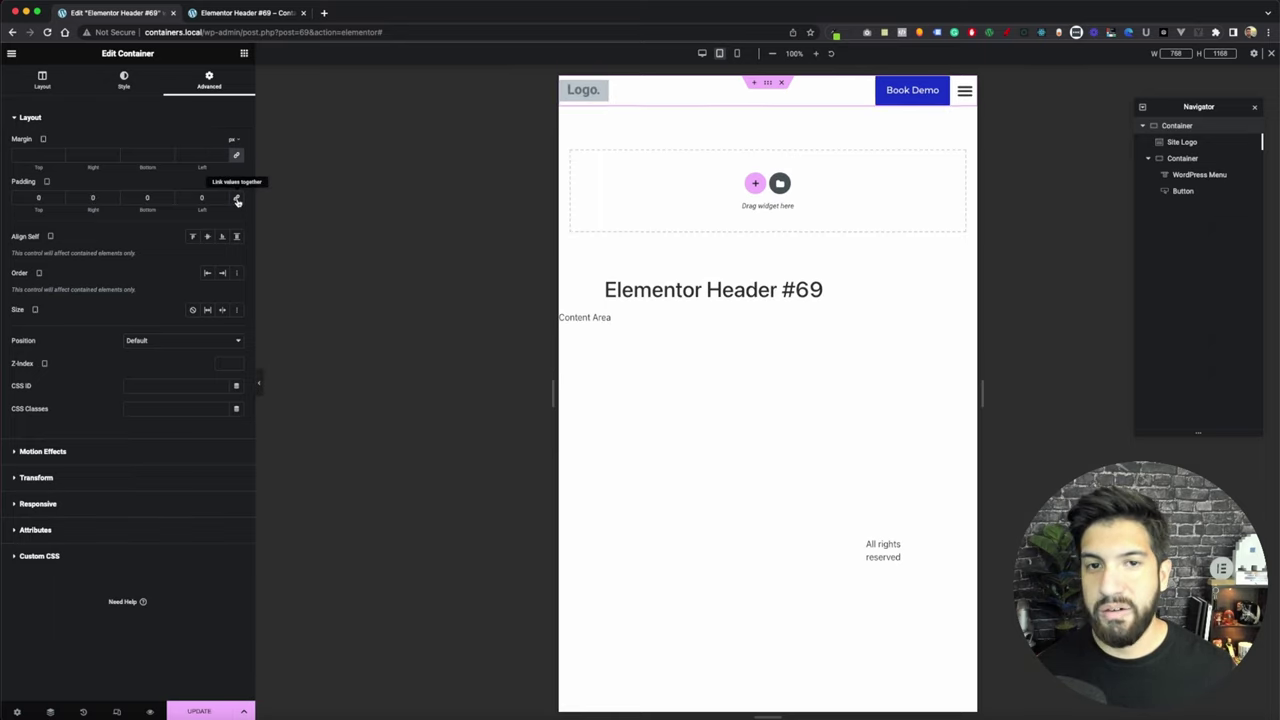
pyautogui.click(18, 201)
pyautogui.write('10')
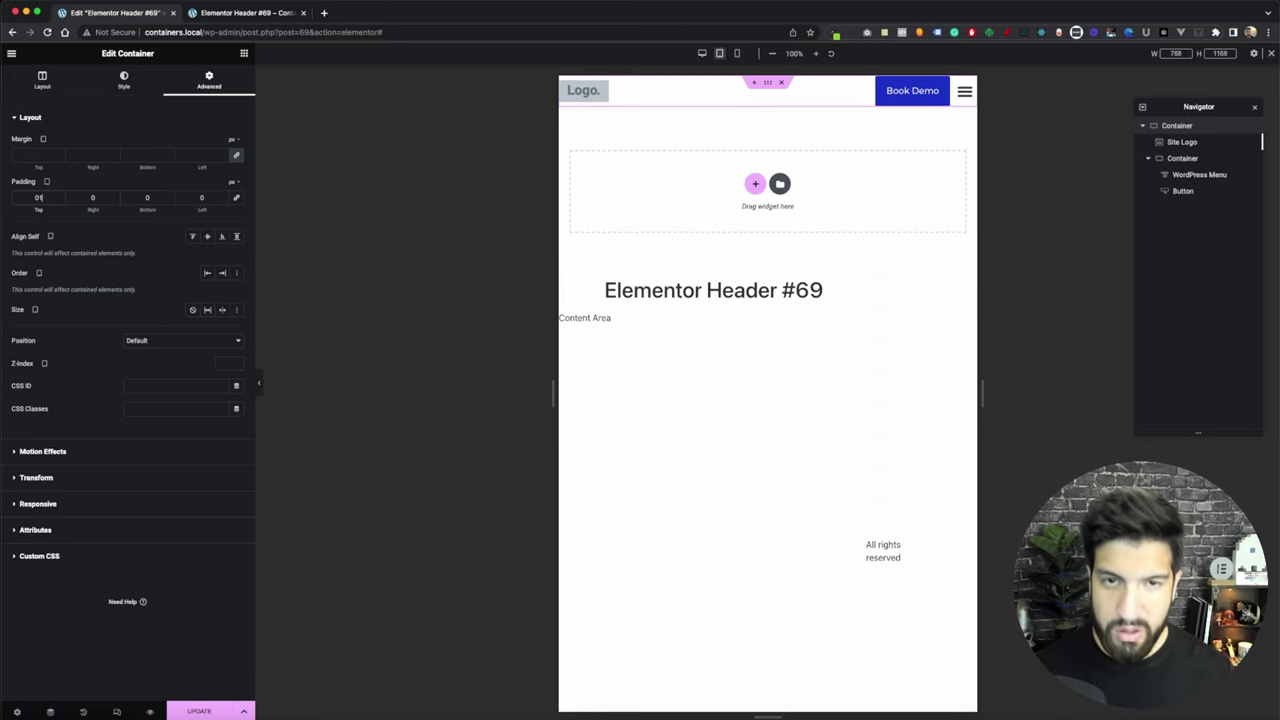
pyautogui.doubleClick(147, 197)
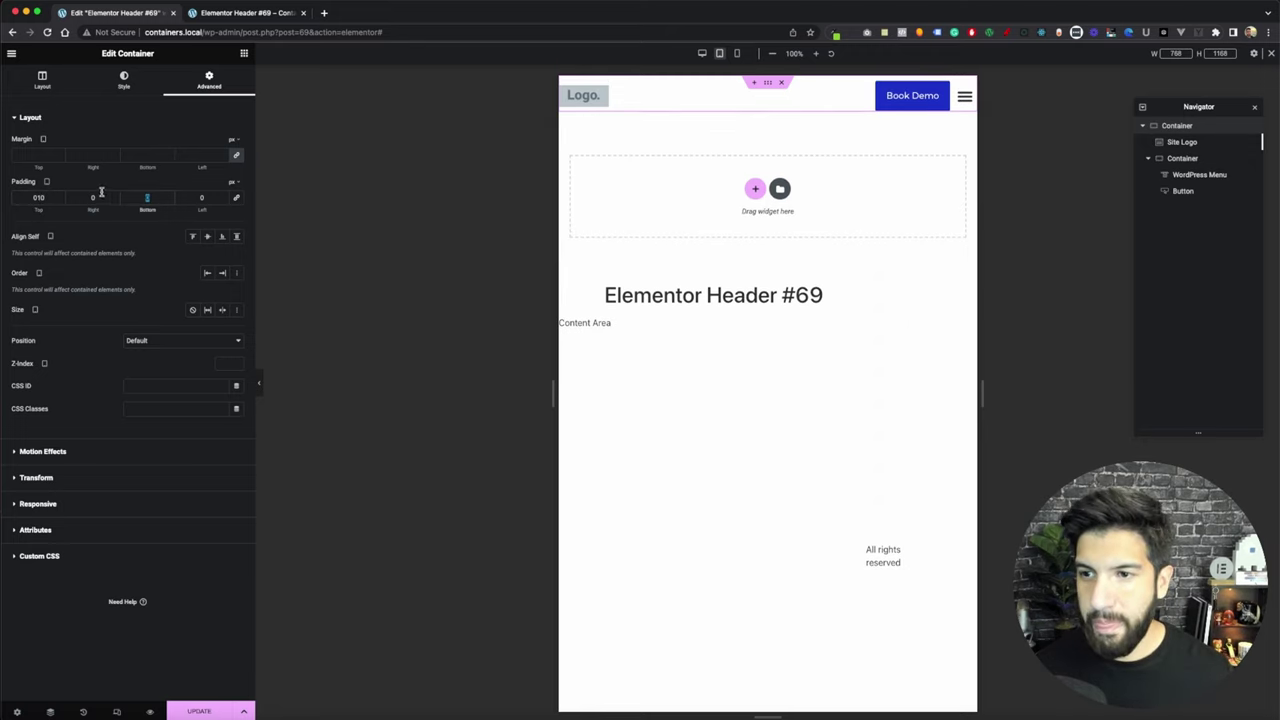
pyautogui.write('10')
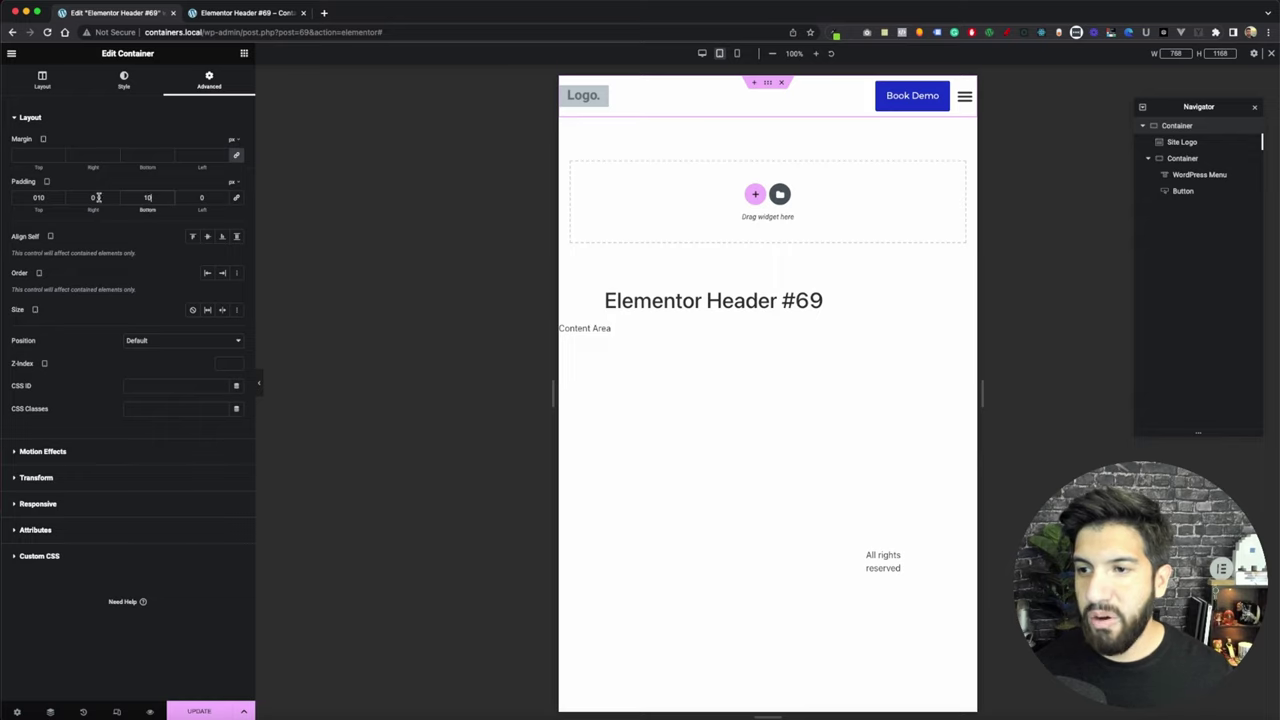
# Set the outer container's tablet padding to 10 px on the left side and 1 px on the right
pyautogui.doubleClick(98, 199)
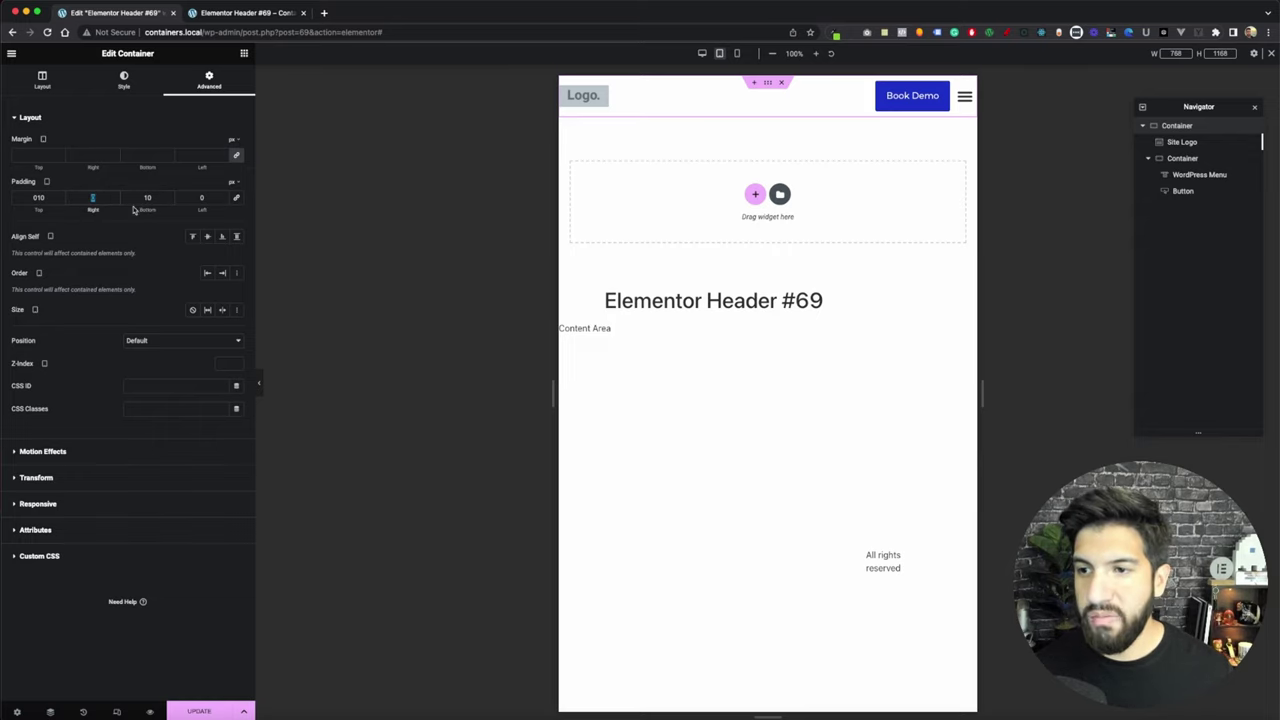
pyautogui.doubleClick(203, 198)
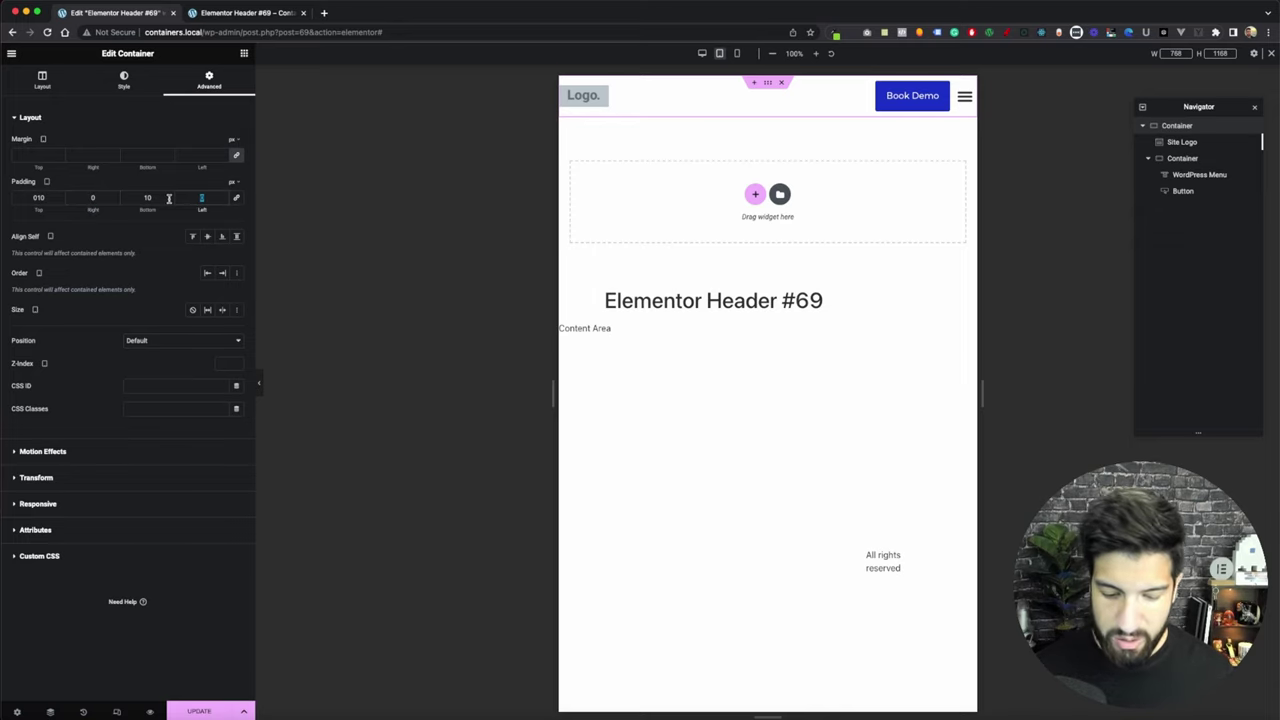
pyautogui.write('5')
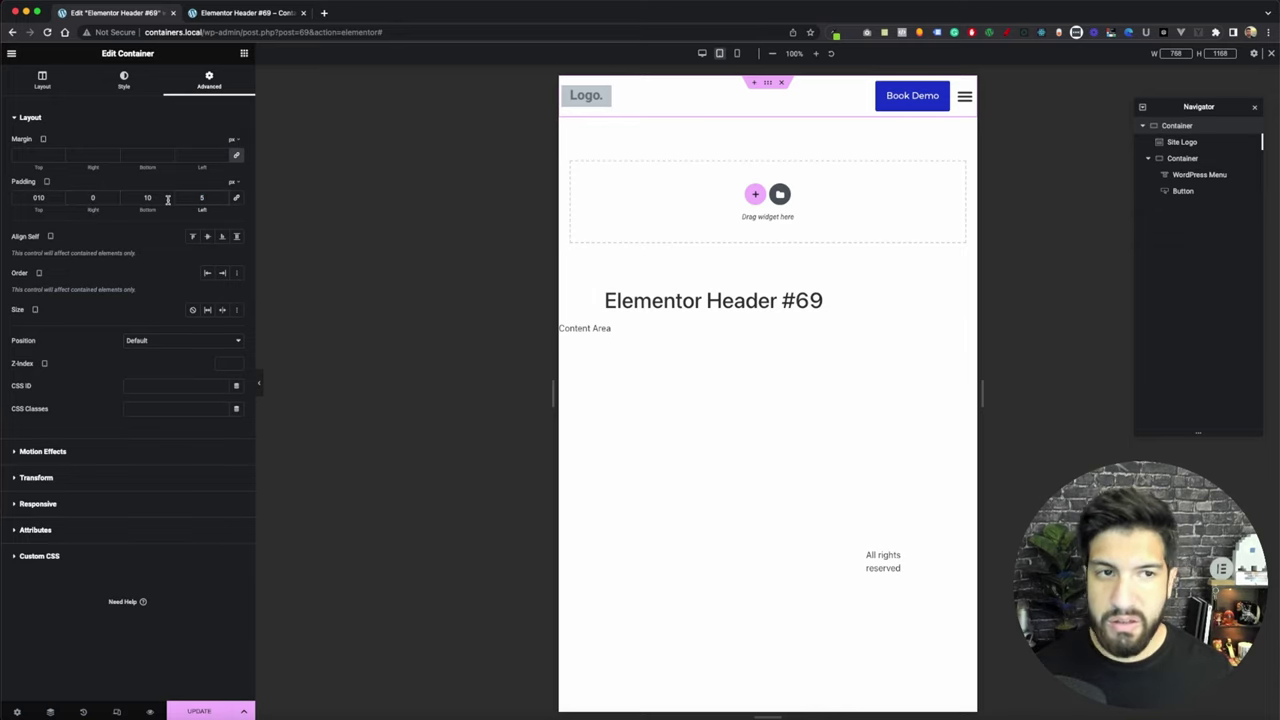
pyautogui.press('BackSpace')
pyautogui.write('010')
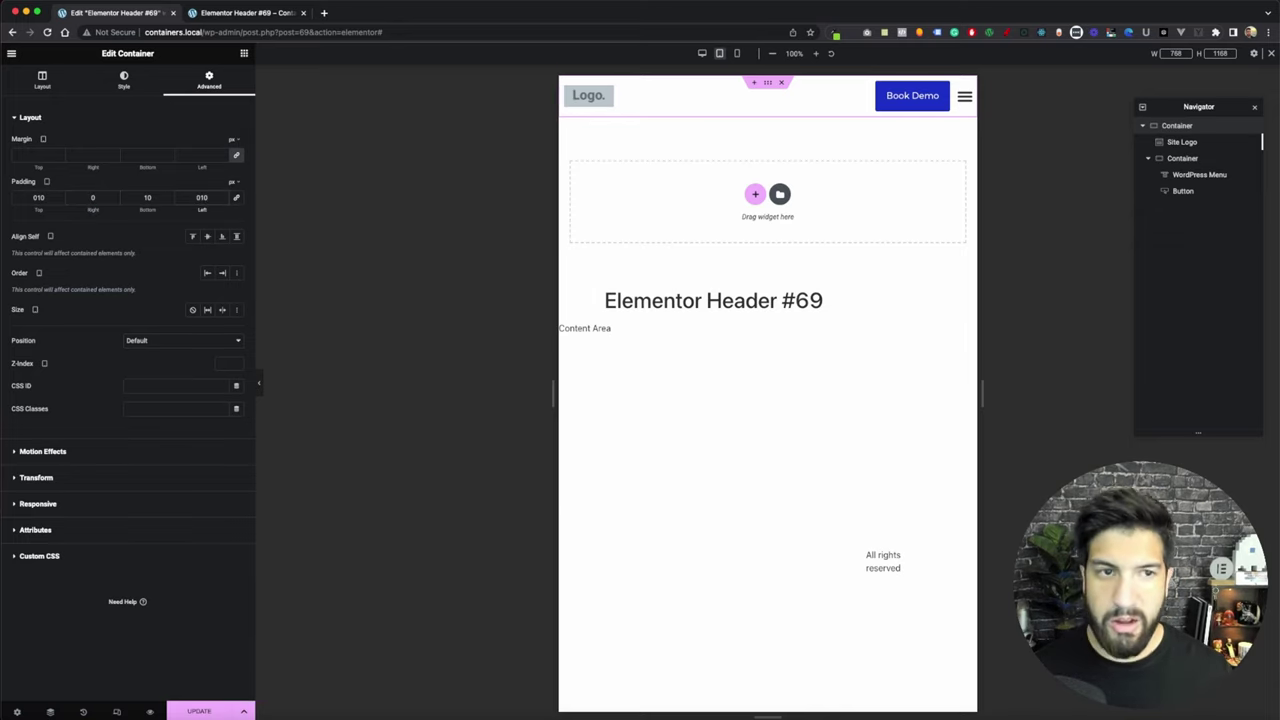
pyautogui.doubleClick(95, 198)
pyautogui.write('1')
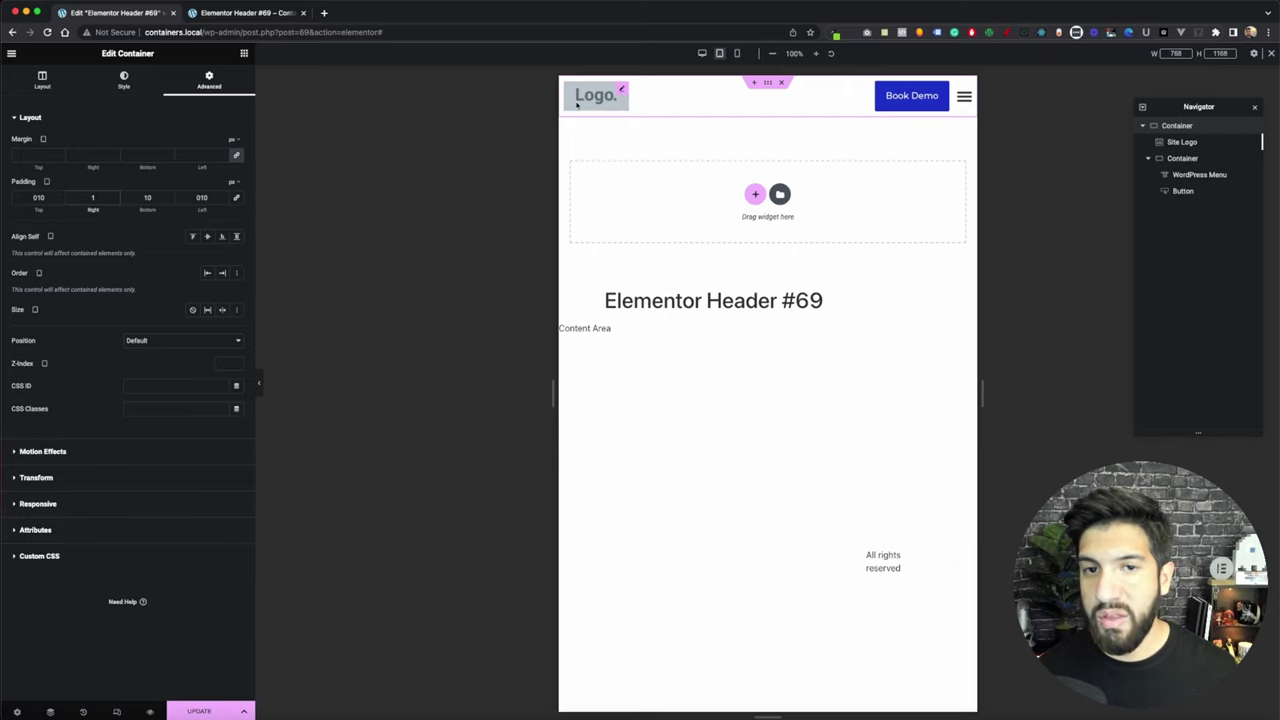
pyautogui.click(620, 96)
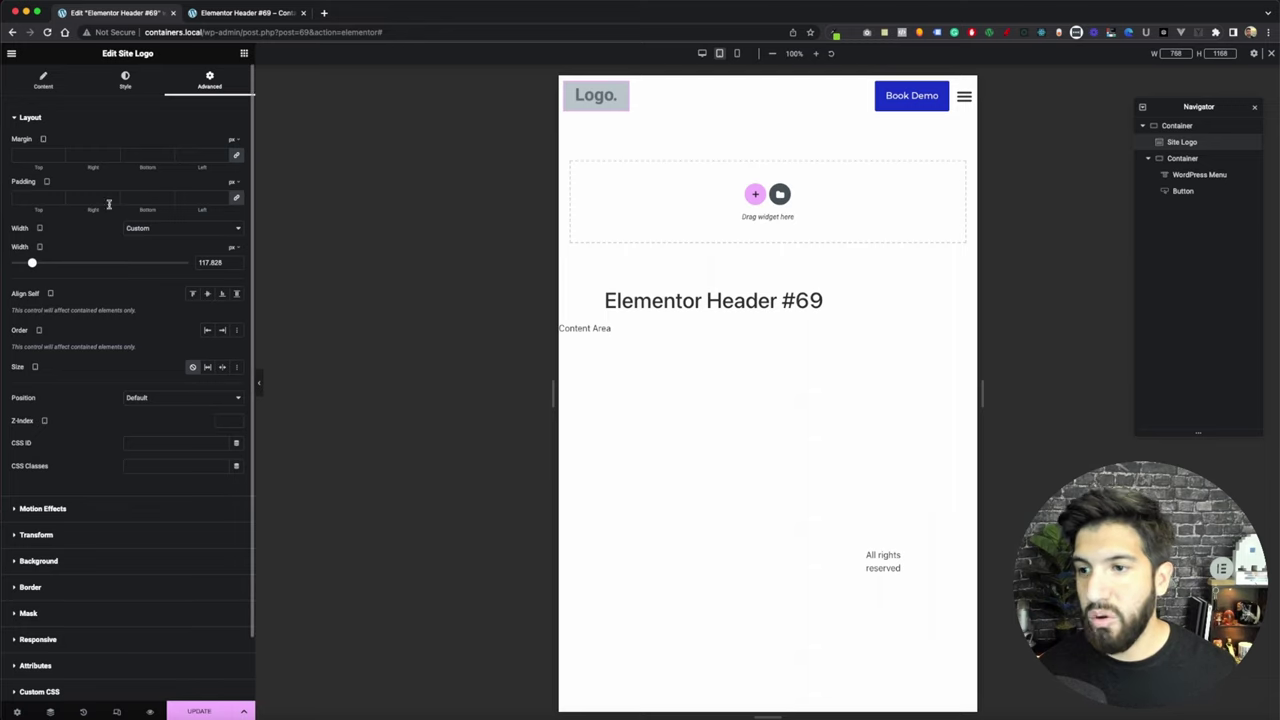
pyautogui.moveTo(32, 264); pyautogui.dragTo(34, 264)
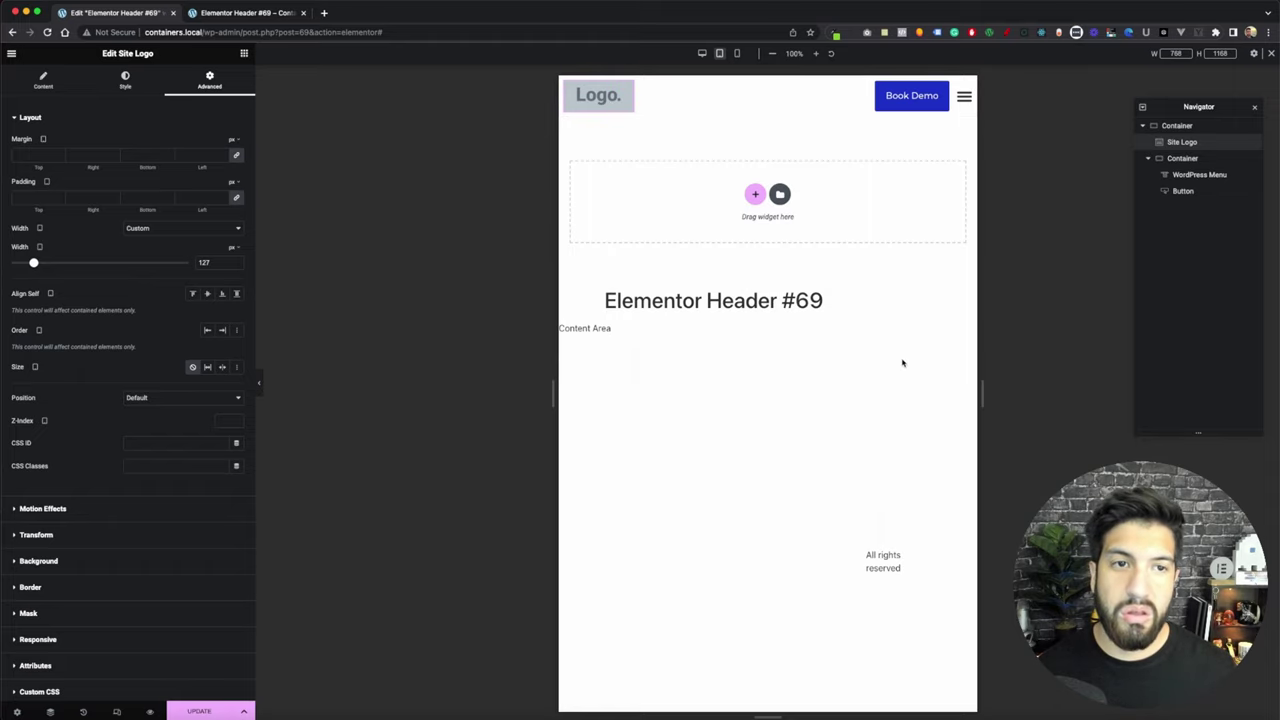
pyautogui.click(768, 85)
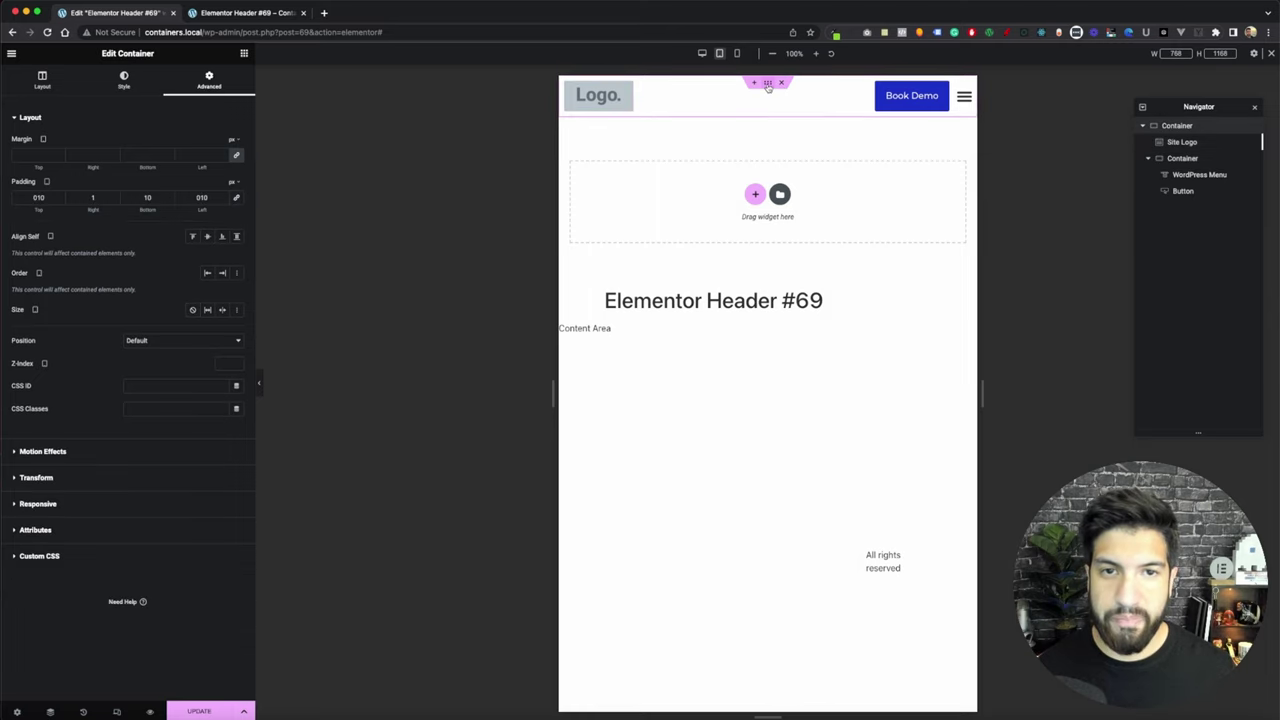
pyautogui.click(702, 53)
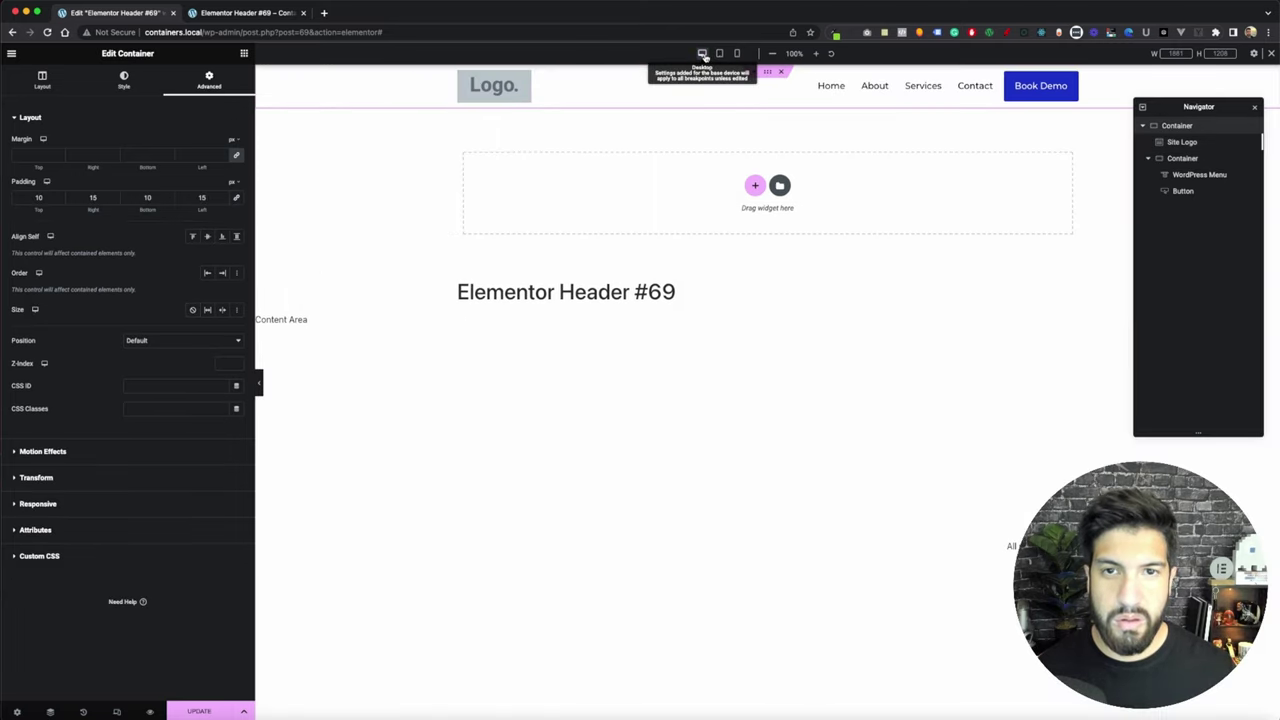
pyautogui.click(716, 55)
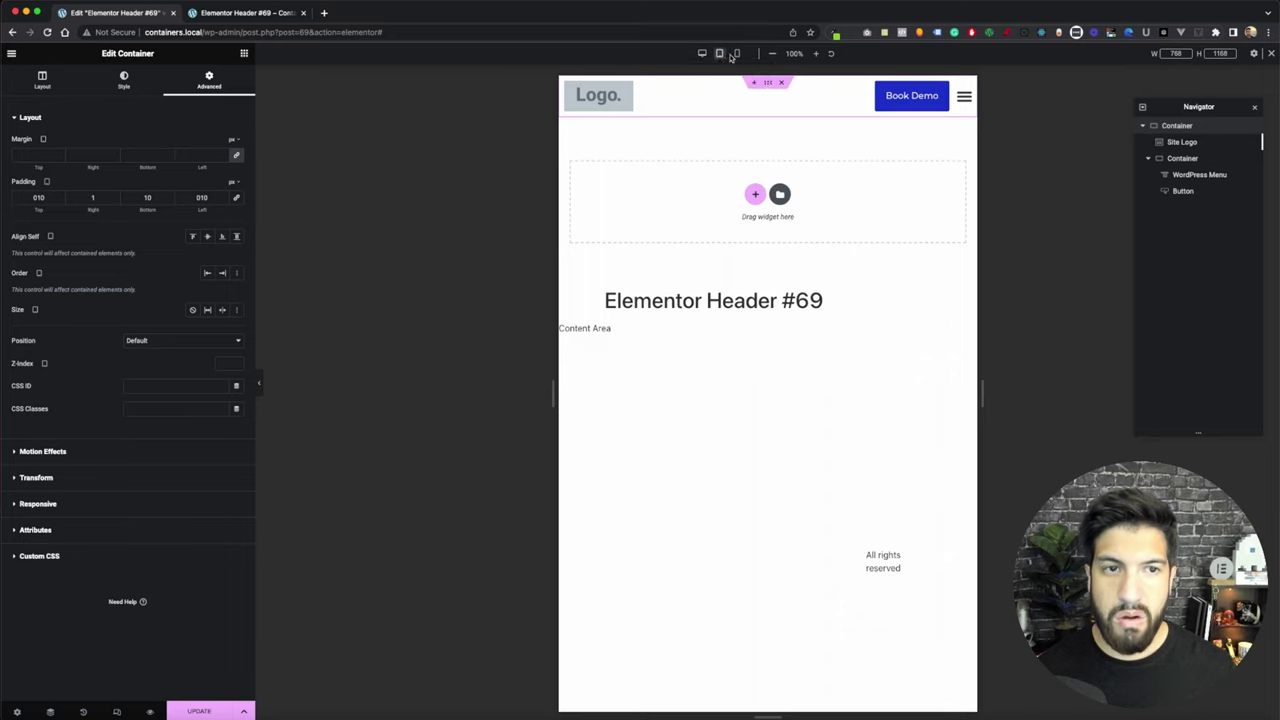
# Set the outer container to No wrap for mobile and test the header at a preview width of about 342 px
pyautogui.click(737, 54)
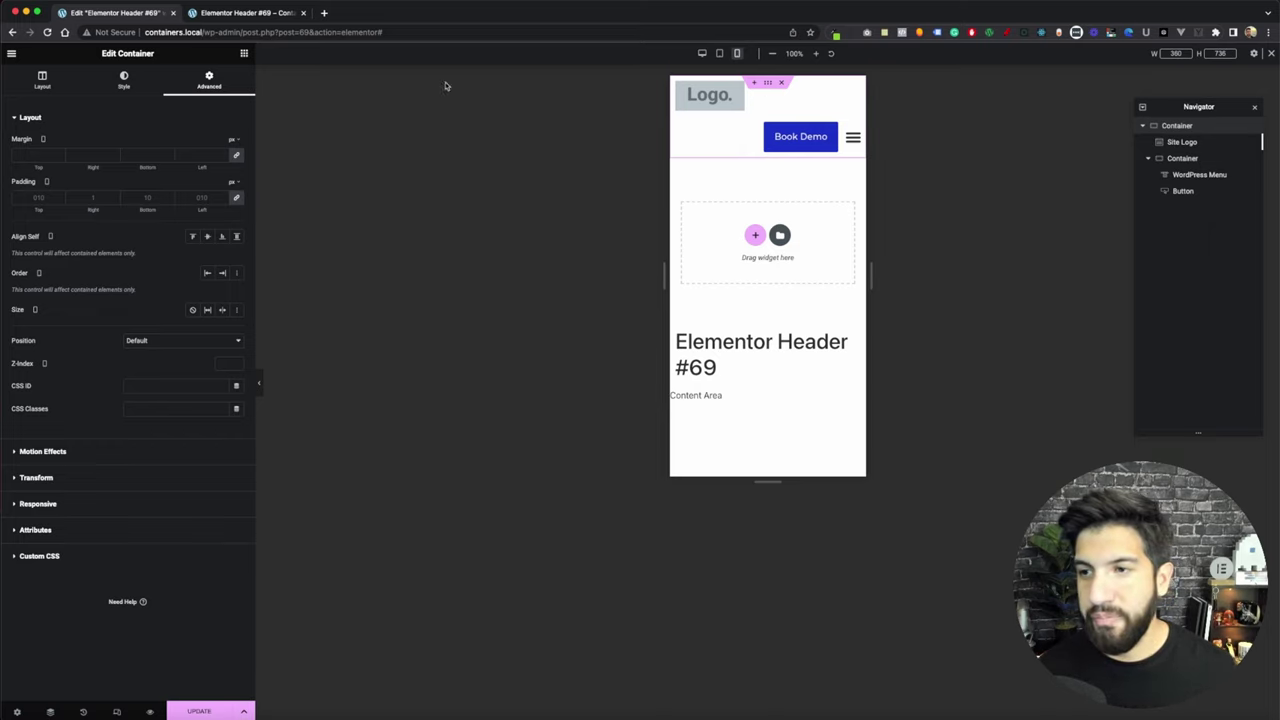
pyautogui.click(38, 87)
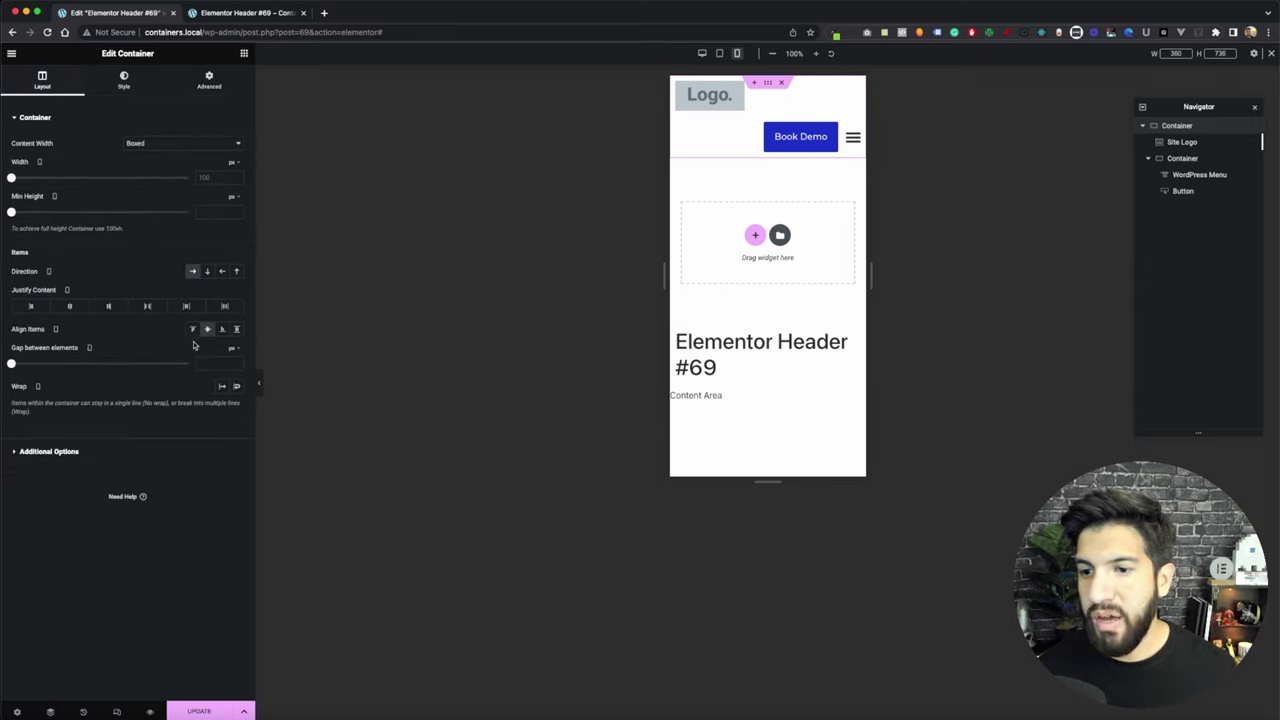
pyautogui.click(221, 388)
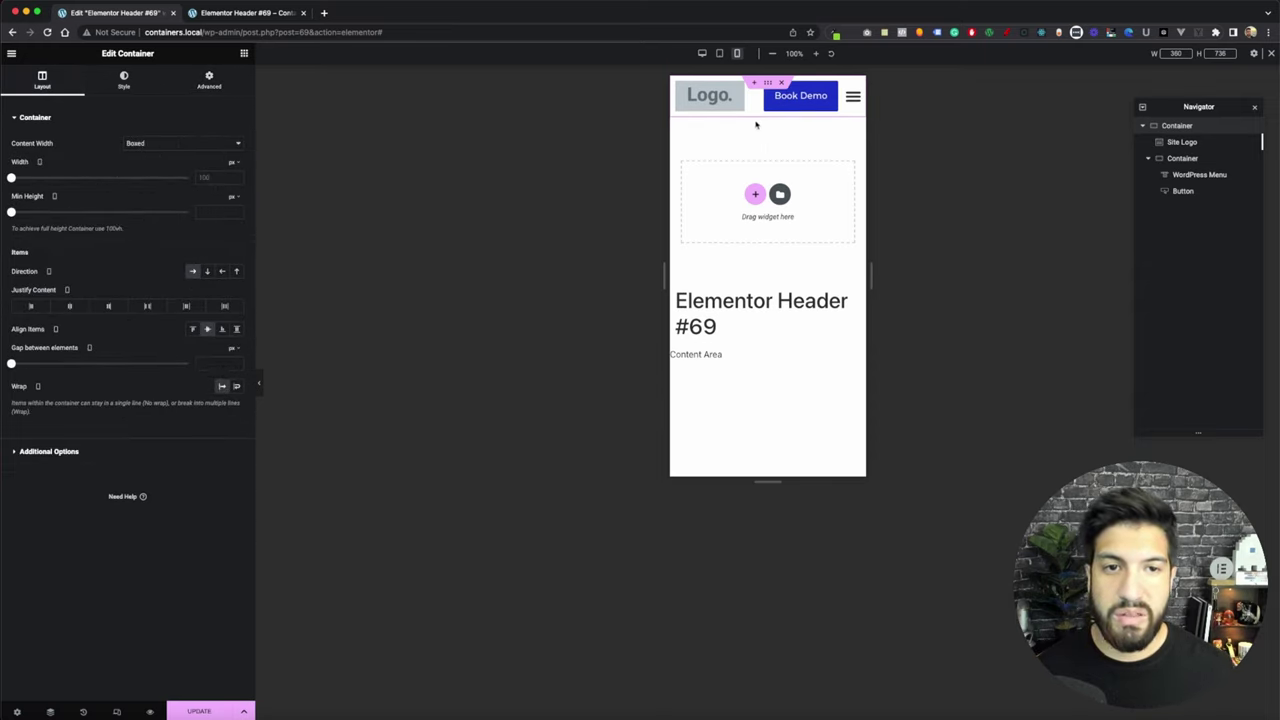
pyautogui.moveTo(873, 270); pyautogui.dragTo(862, 268)
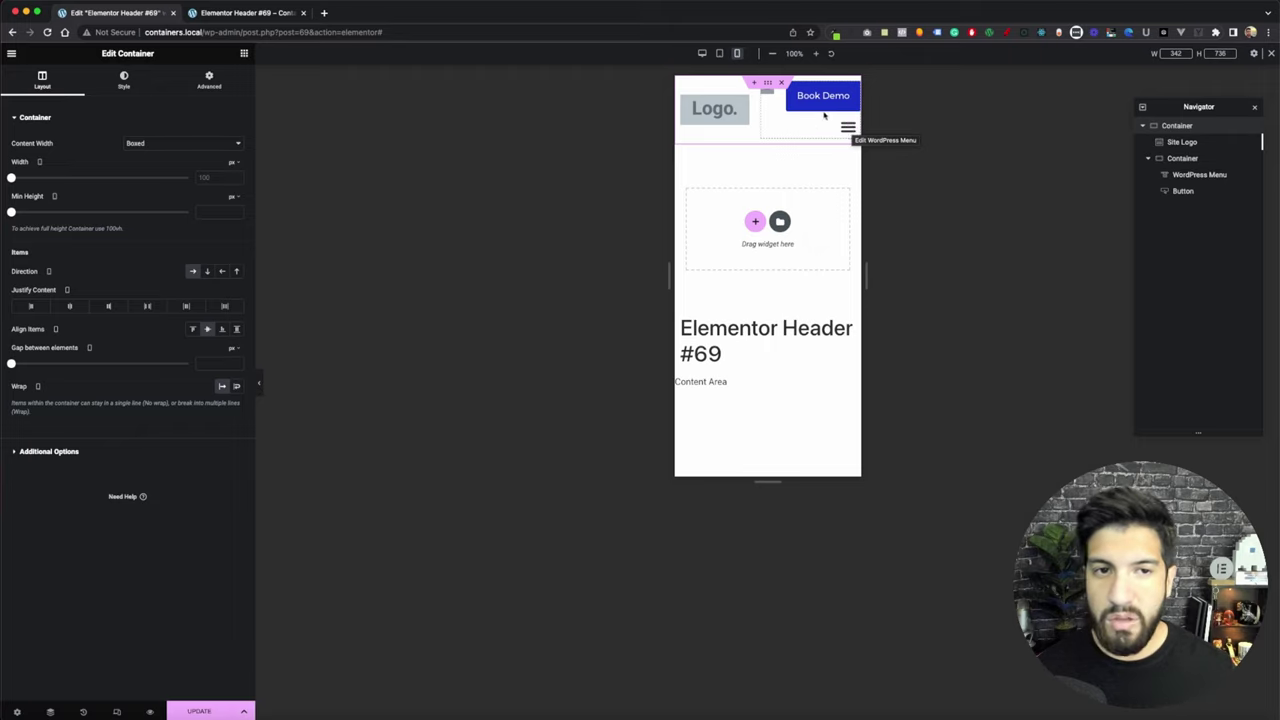
# Try hiding the Book Demo button on mobile portrait, and switch it back to shown
pyautogui.click(852, 88)
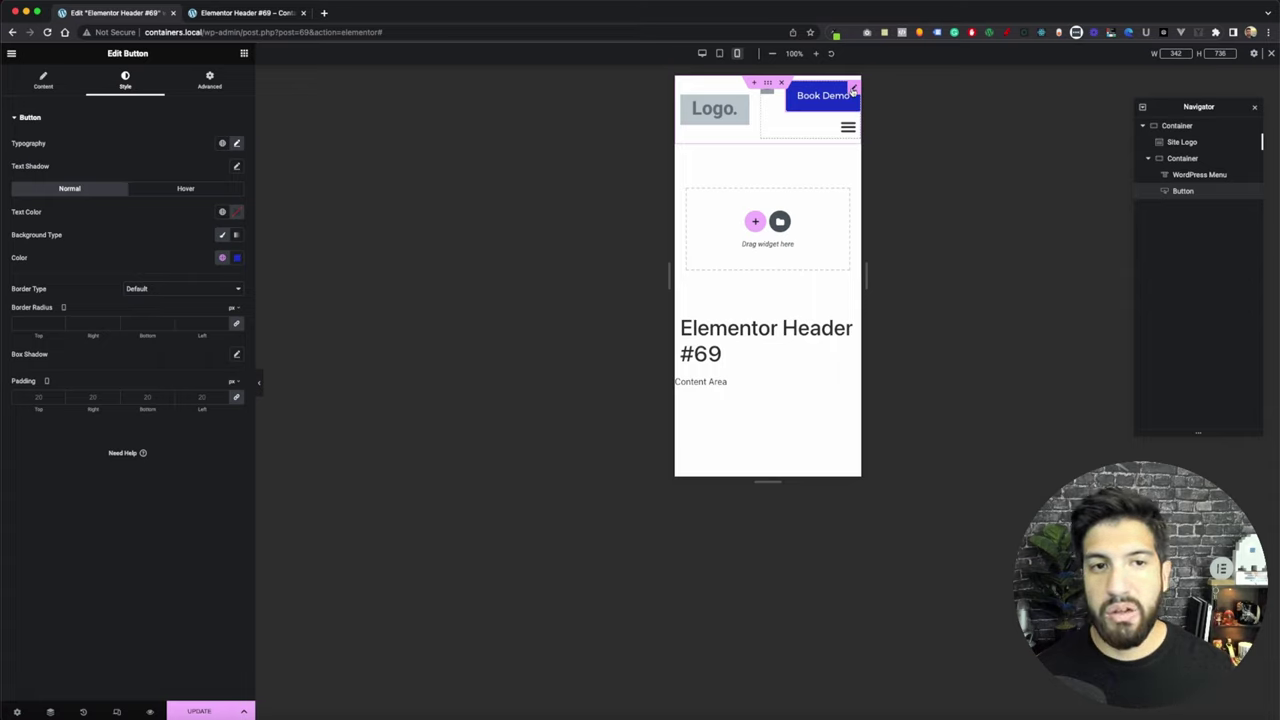
pyautogui.click(209, 80)
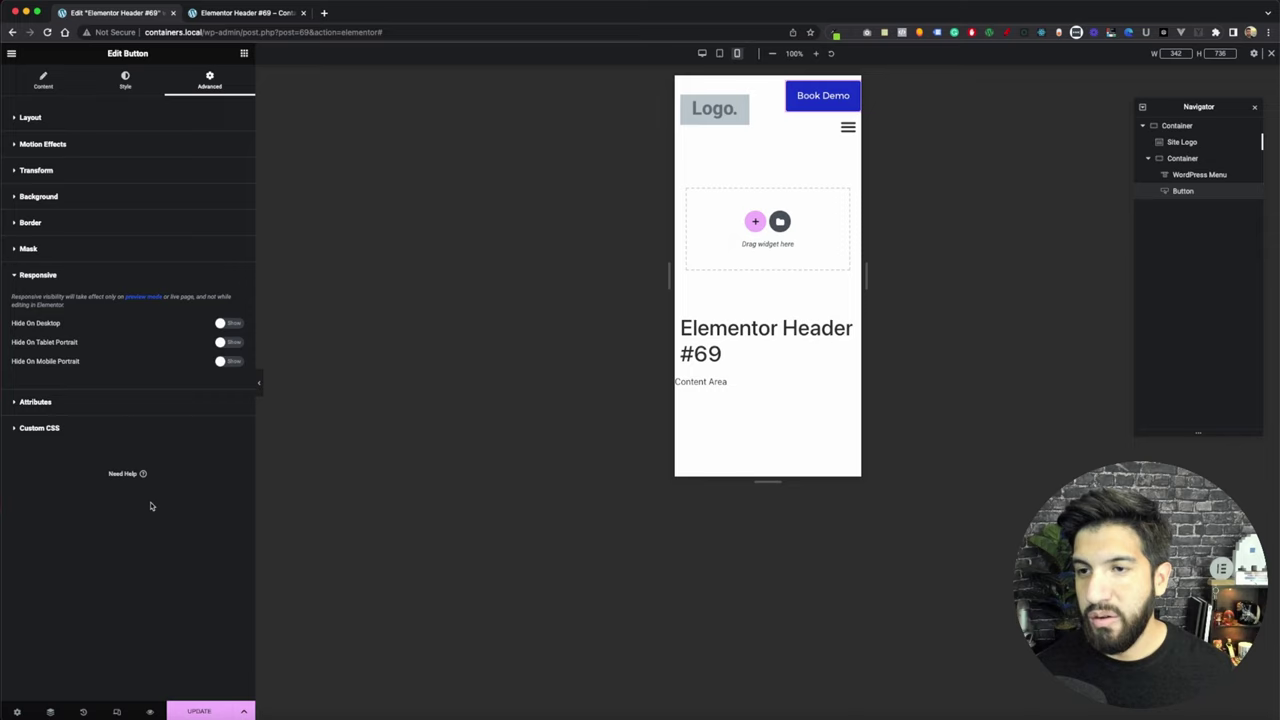
pyautogui.click(225, 363)
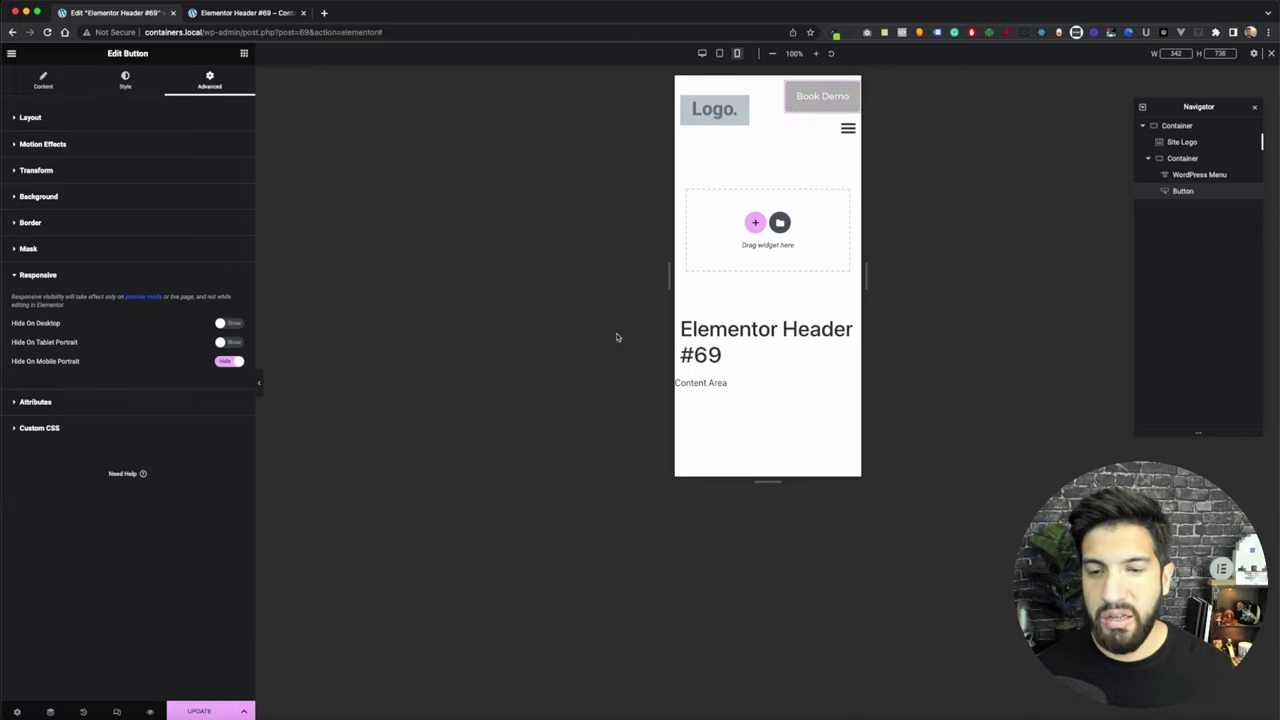
pyautogui.click(233, 364)
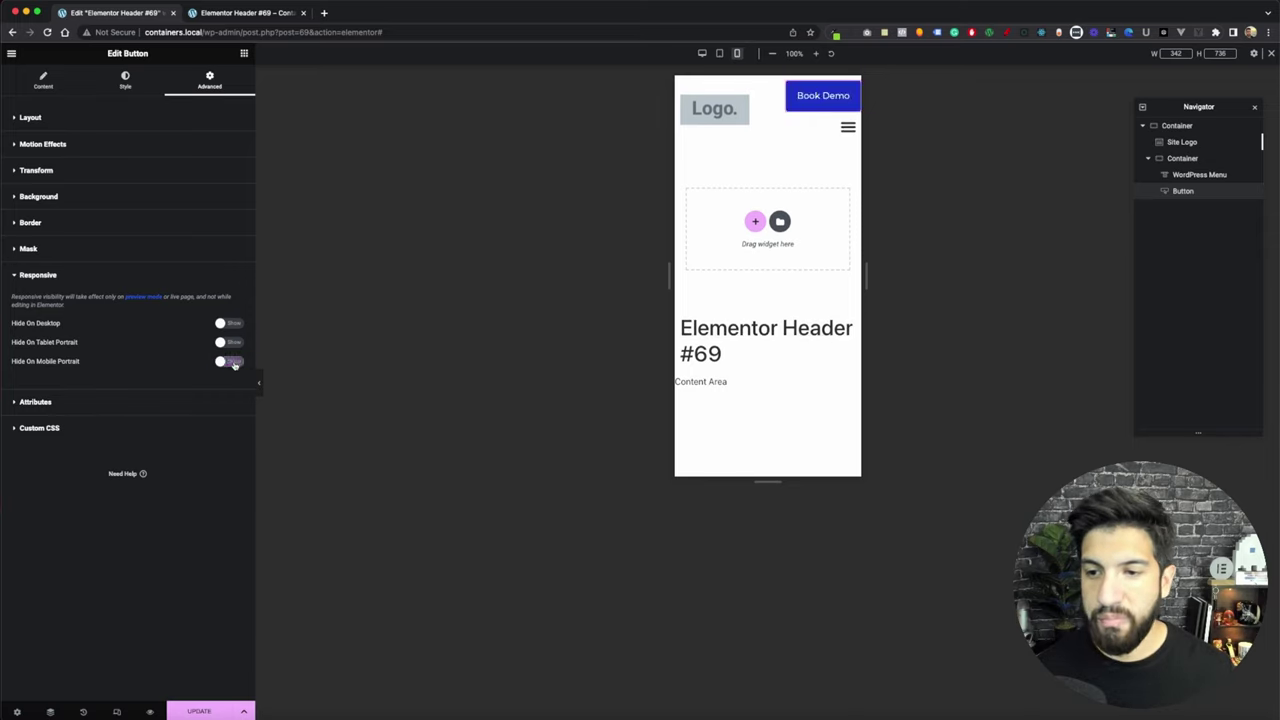
# Check how the mobile header wraps at preview widths between about 340 and 349 px
pyautogui.moveTo(866, 276); pyautogui.dragTo(867, 276)
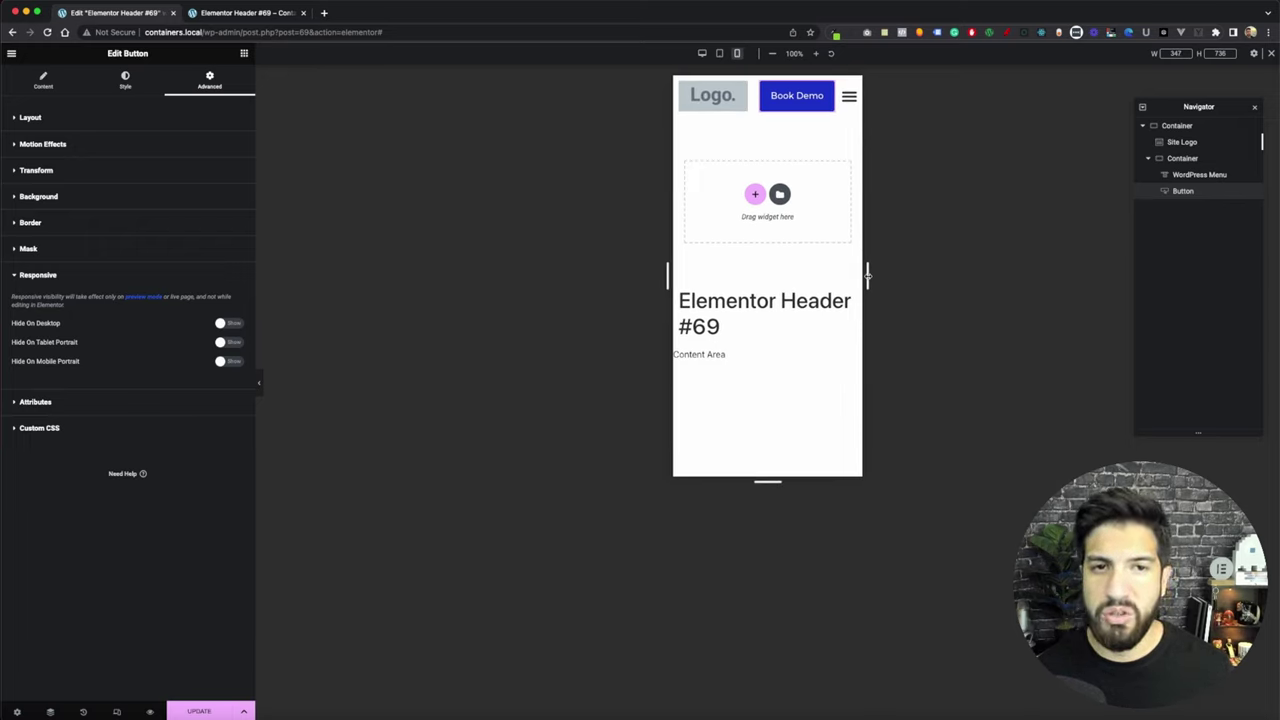
pyautogui.moveTo(867, 276); pyautogui.dragTo(864, 274)
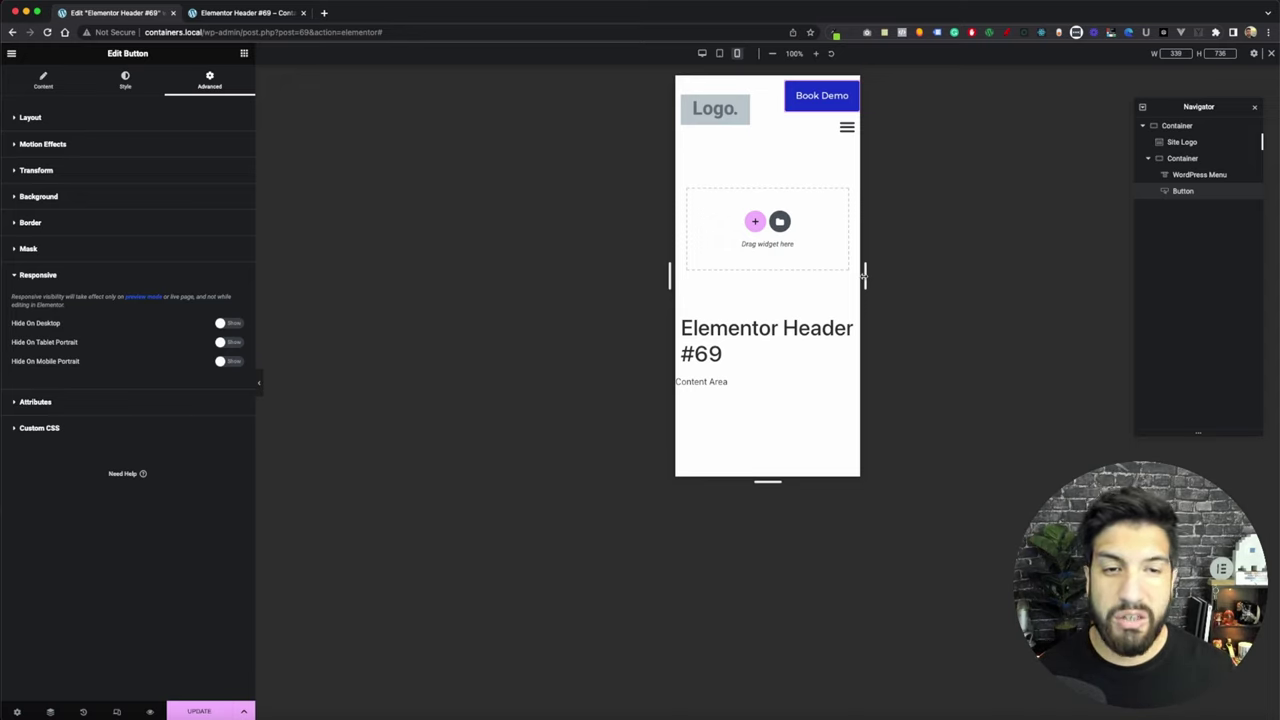
pyautogui.moveTo(864, 276); pyautogui.dragTo(868, 276)
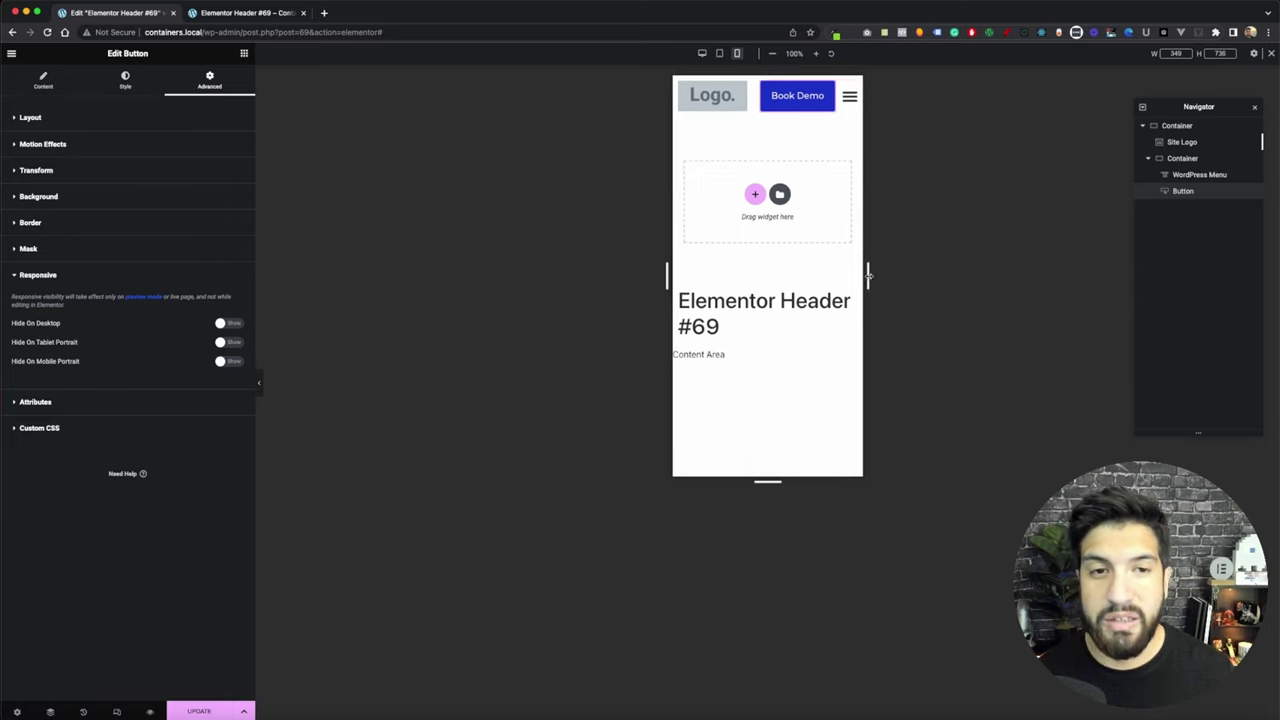
# Update the header template and check it on the preview page at a viewport width of about 893 px
pyautogui.click(225, 710)
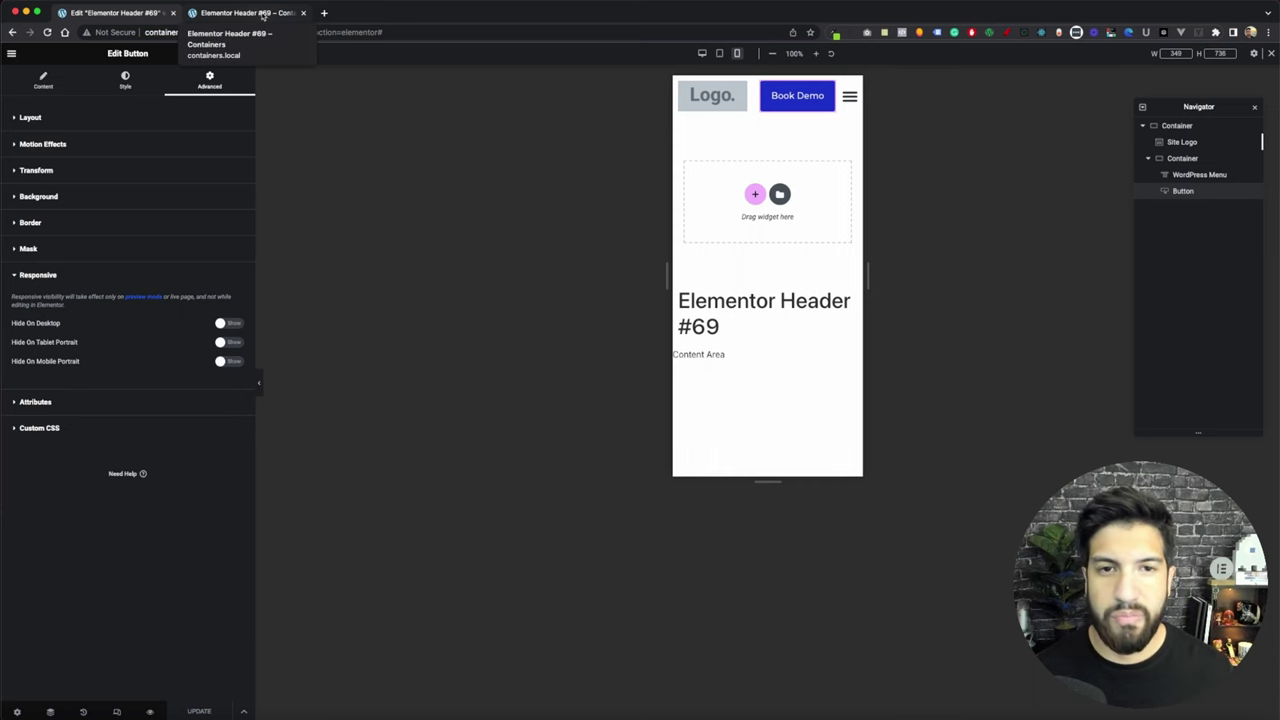
pyautogui.click(263, 14)
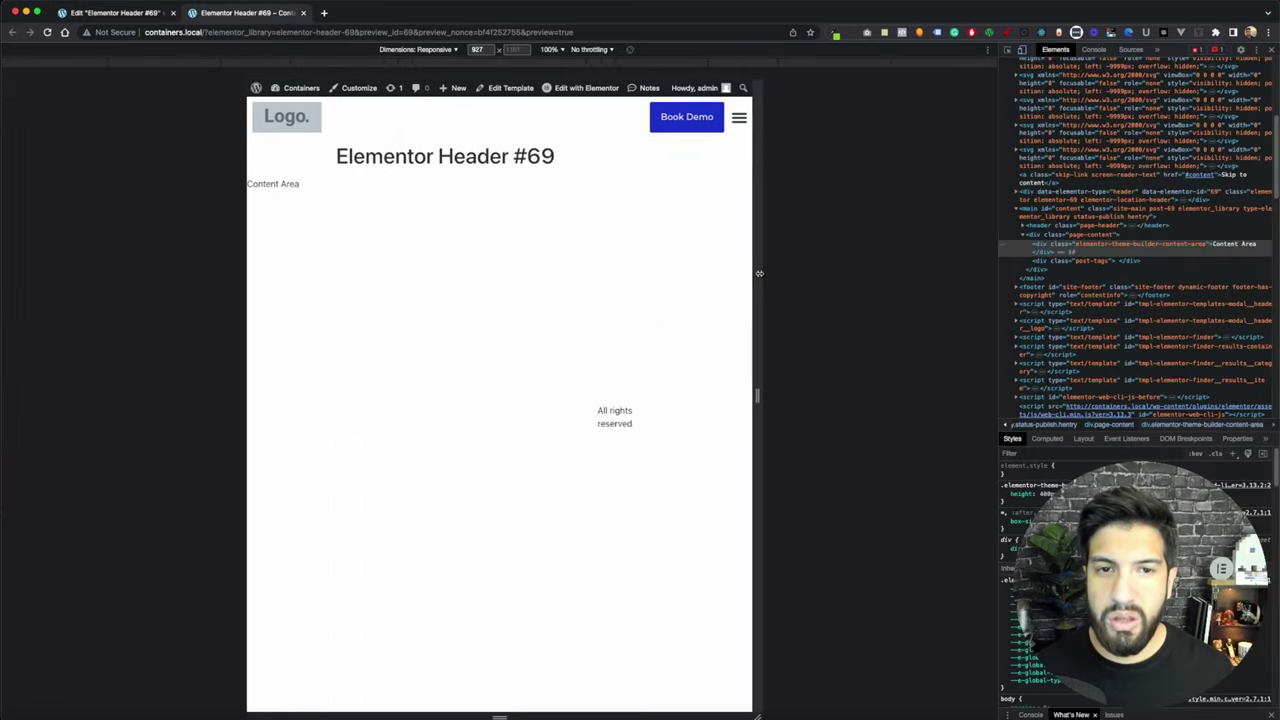
pyautogui.moveTo(759, 272)
pyautogui.mouseDown()
pyautogui.moveTo(710, 268)
pyautogui.moveTo(748, 268)
pyautogui.mouseUp()
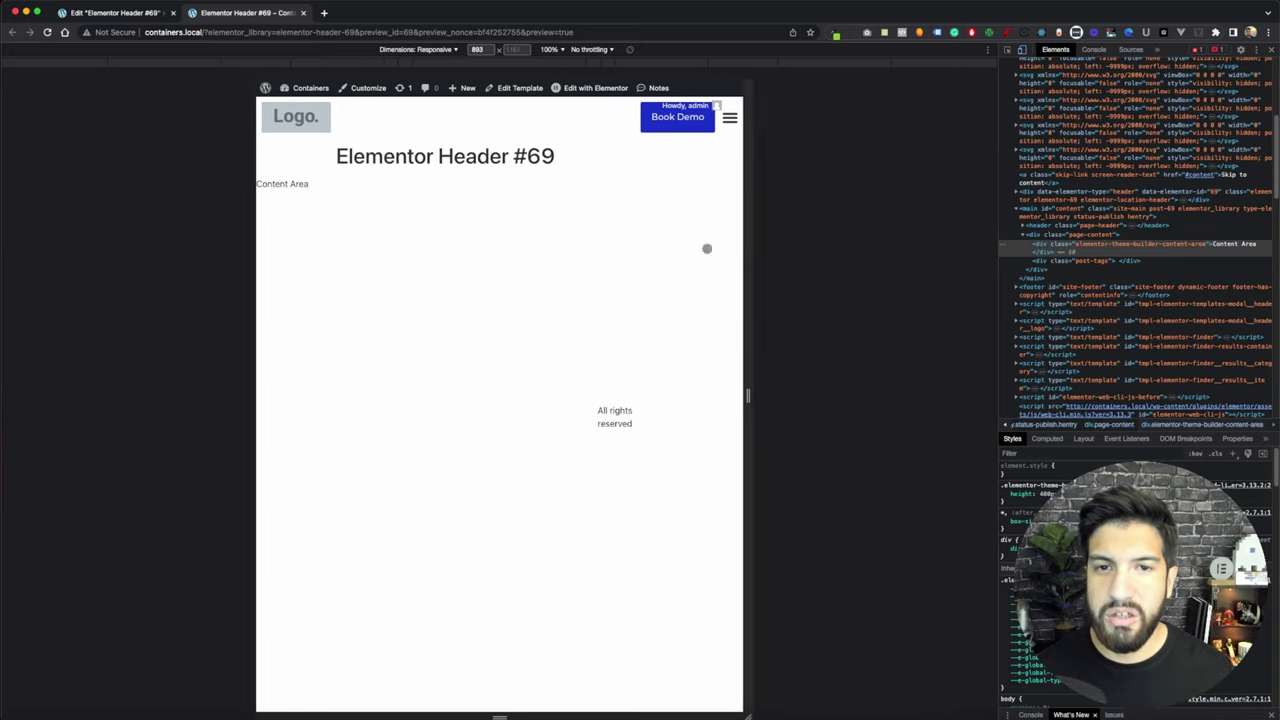
# Back in the Elementor editor, reduce the Site Logo's mobile width to 109 px
pyautogui.click(118, 18)
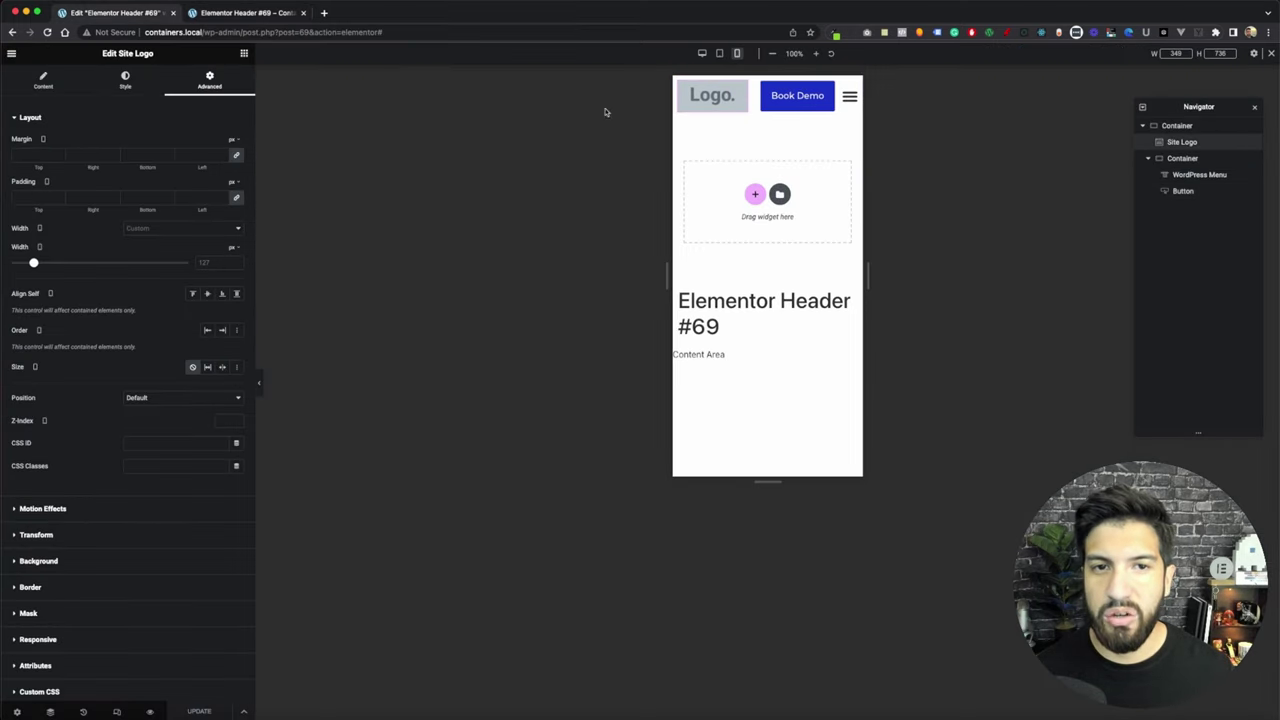
pyautogui.moveTo(34, 264); pyautogui.dragTo(31, 264)
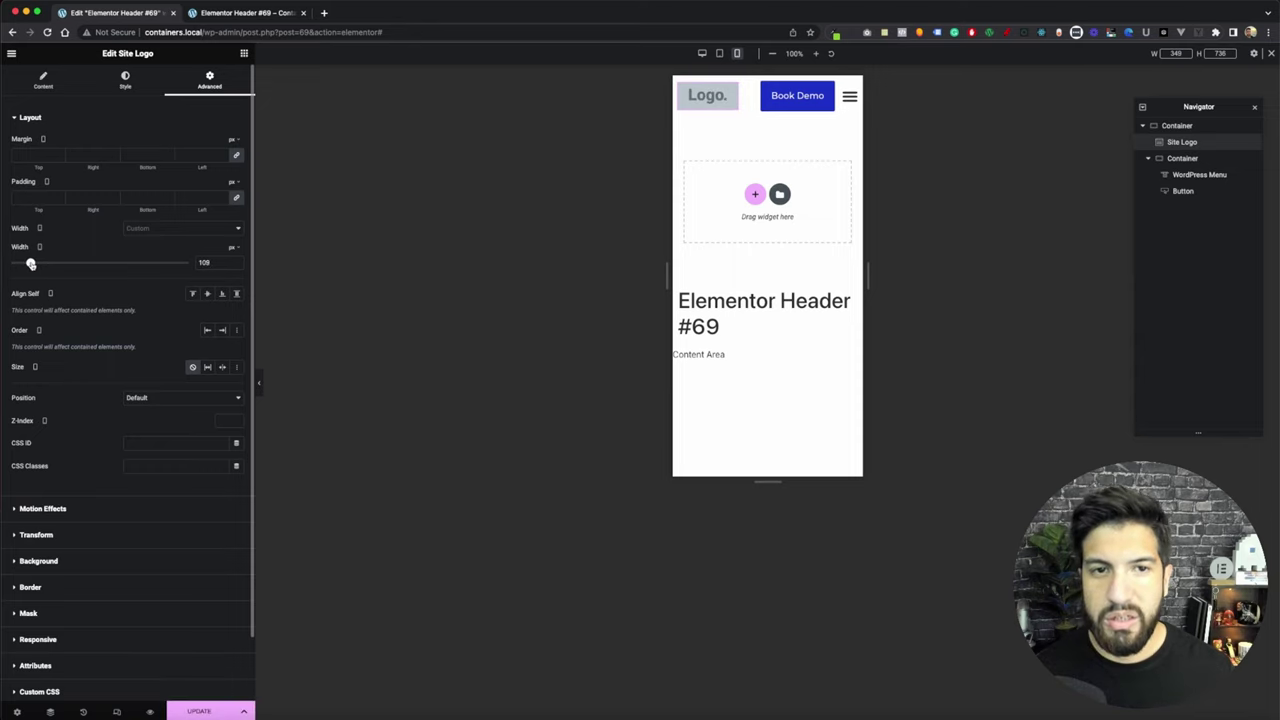
# Set the Book Demo button's mobile typography size to 0.8 rem
pyautogui.click(829, 91)
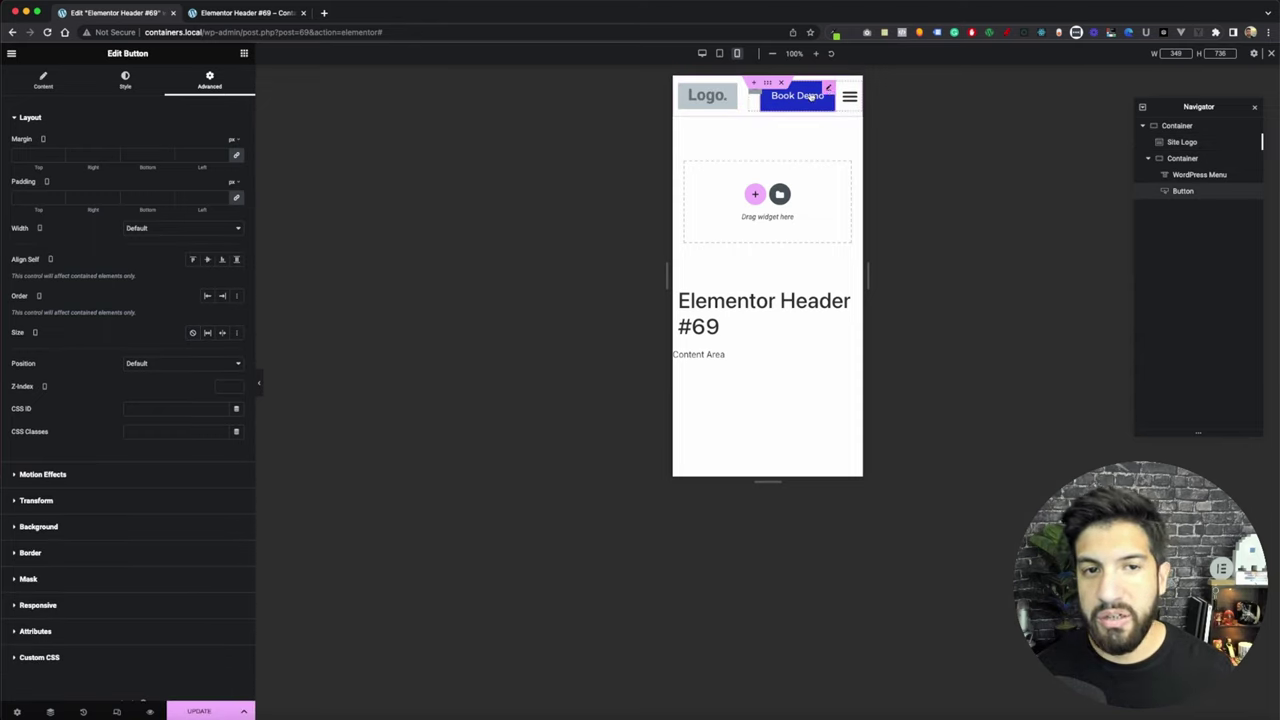
pyautogui.click(129, 96)
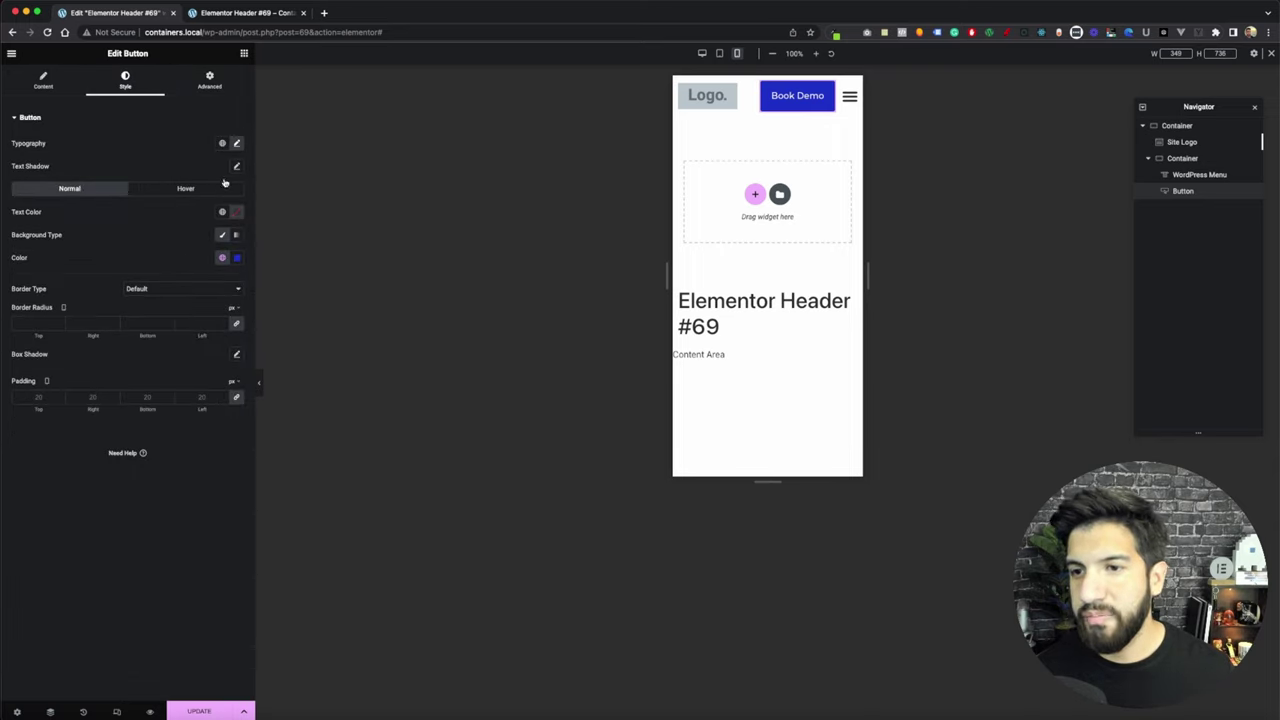
pyautogui.click(237, 143)
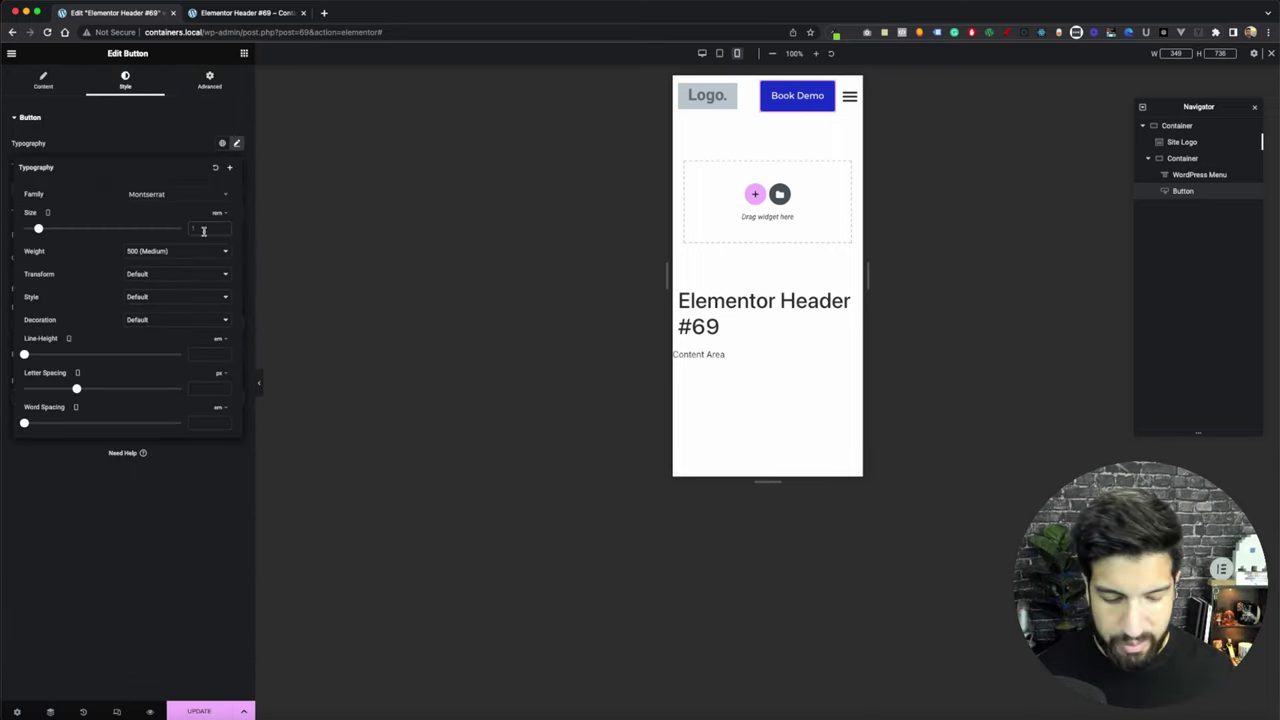
pyautogui.write('0.8')
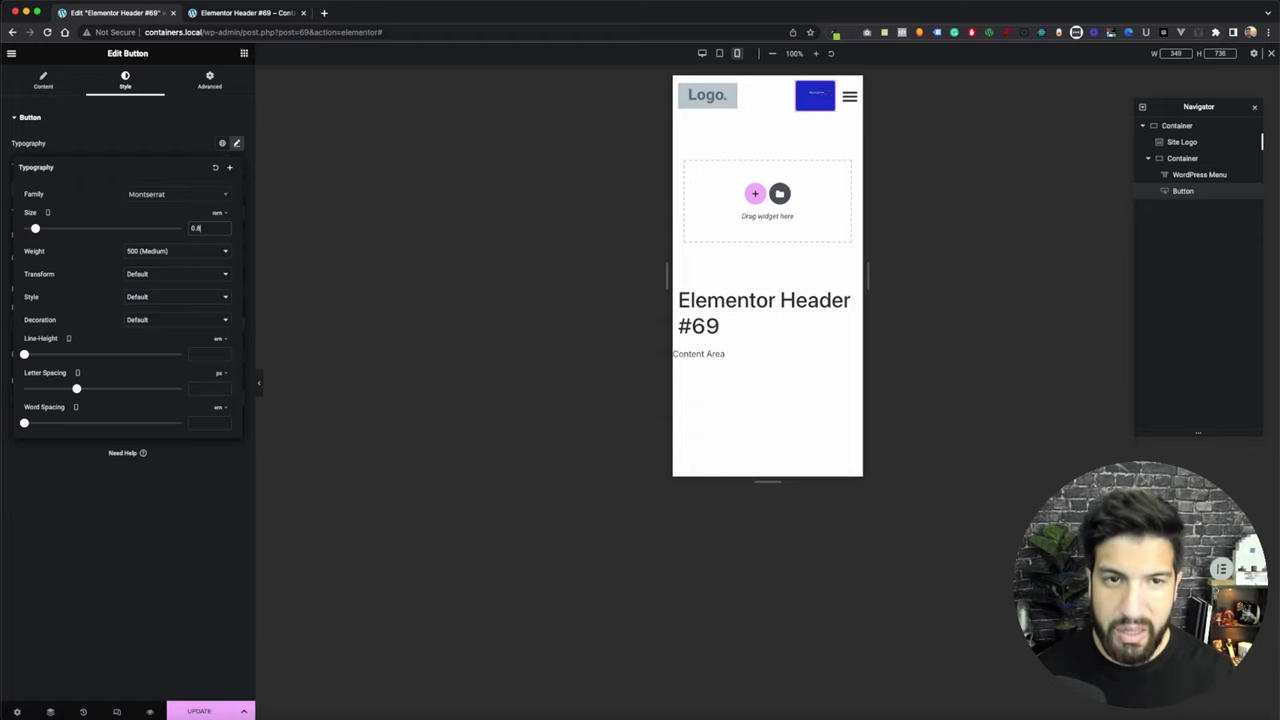
pyautogui.click(110, 124)
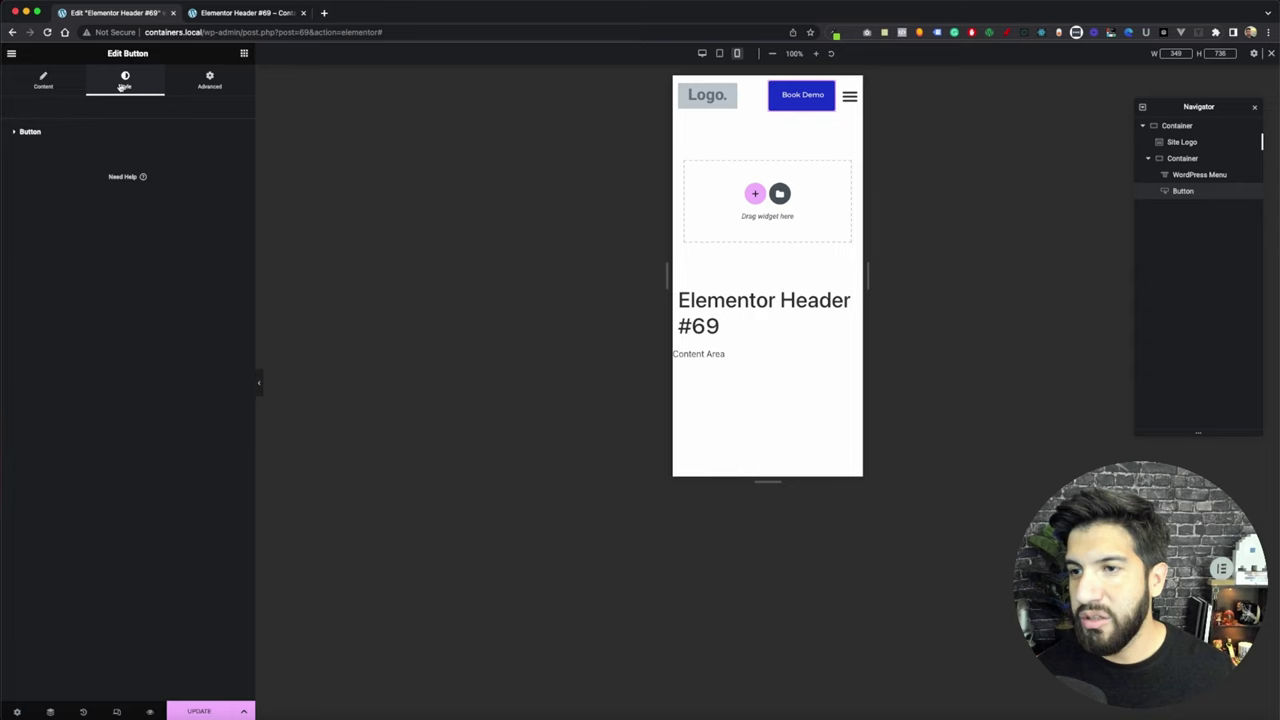
# Unlink the Book Demo button's mobile padding and set its top and bottom values to 15 px
pyautogui.click(94, 131)
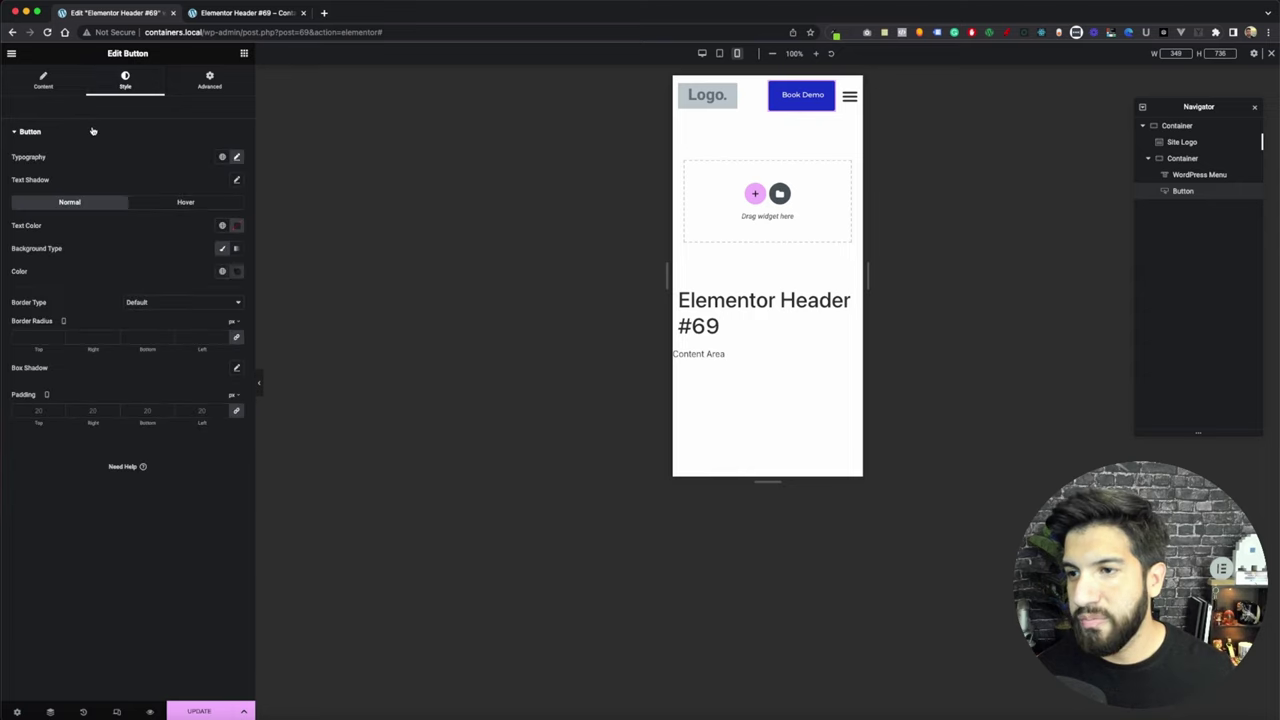
pyautogui.click(236, 411)
pyautogui.click(39, 411)
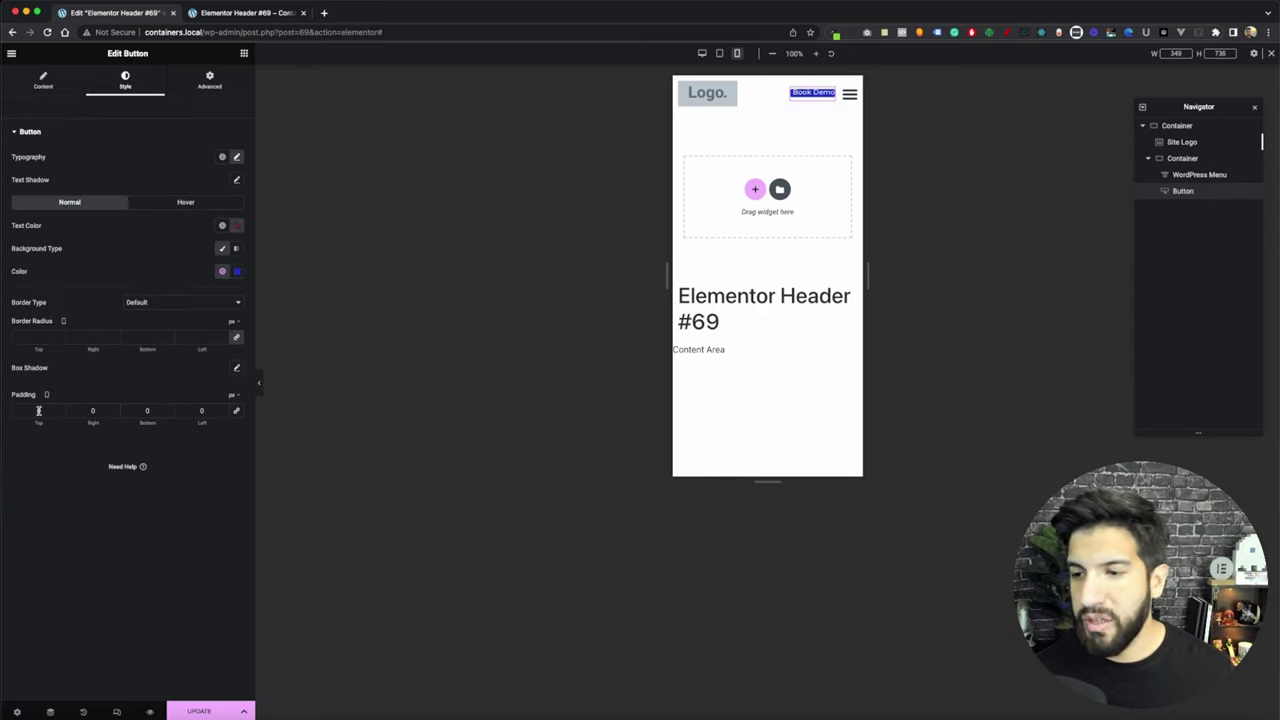
pyautogui.write('10')
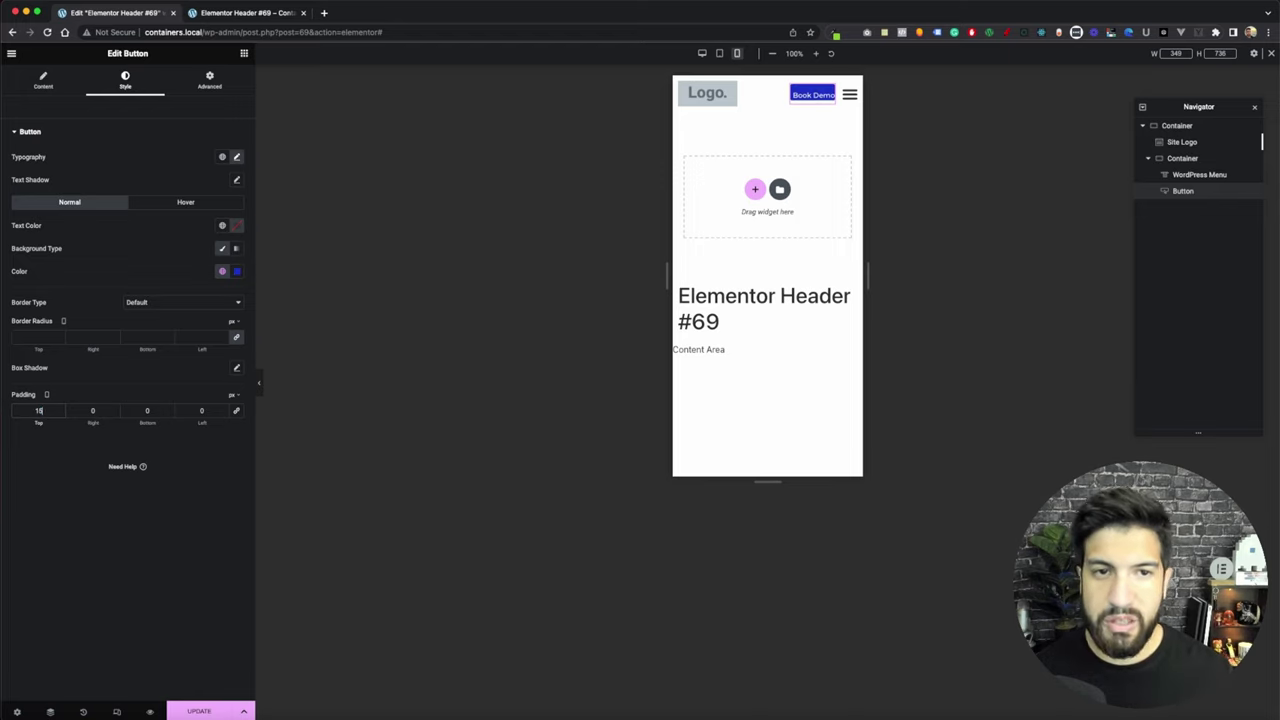
pyautogui.click(146, 411)
pyautogui.write('1')
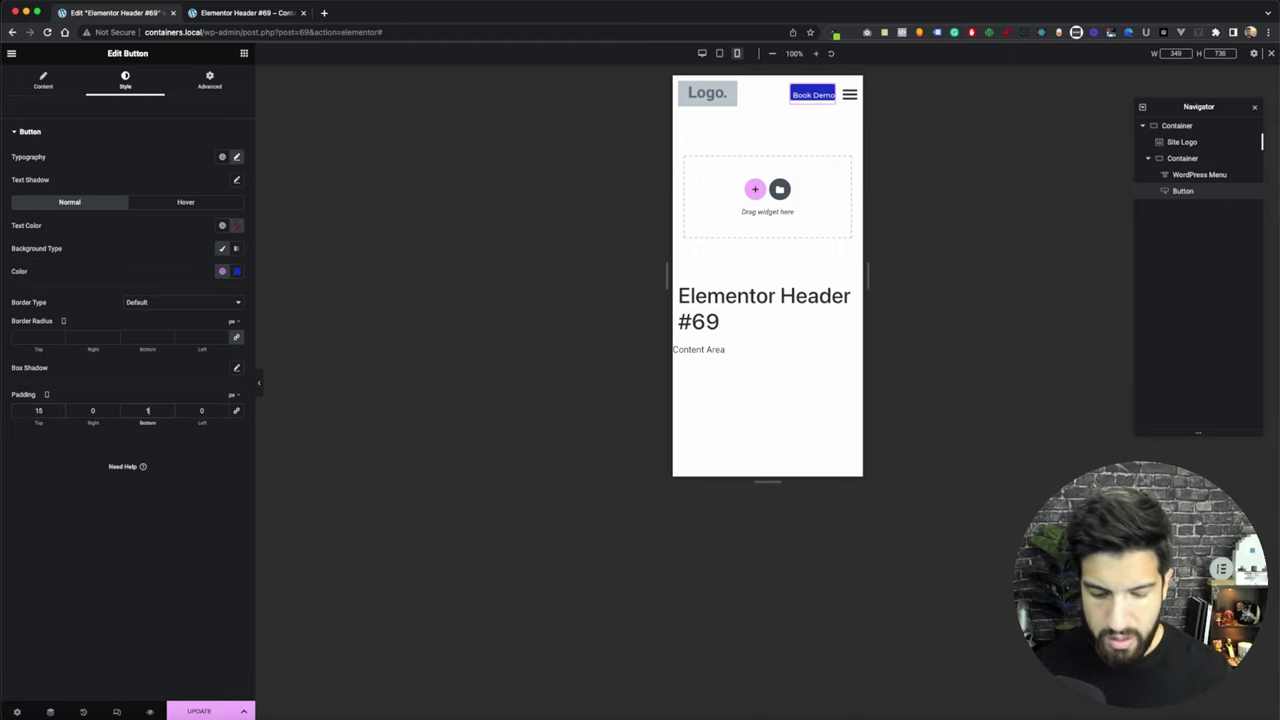
pyautogui.write('5')
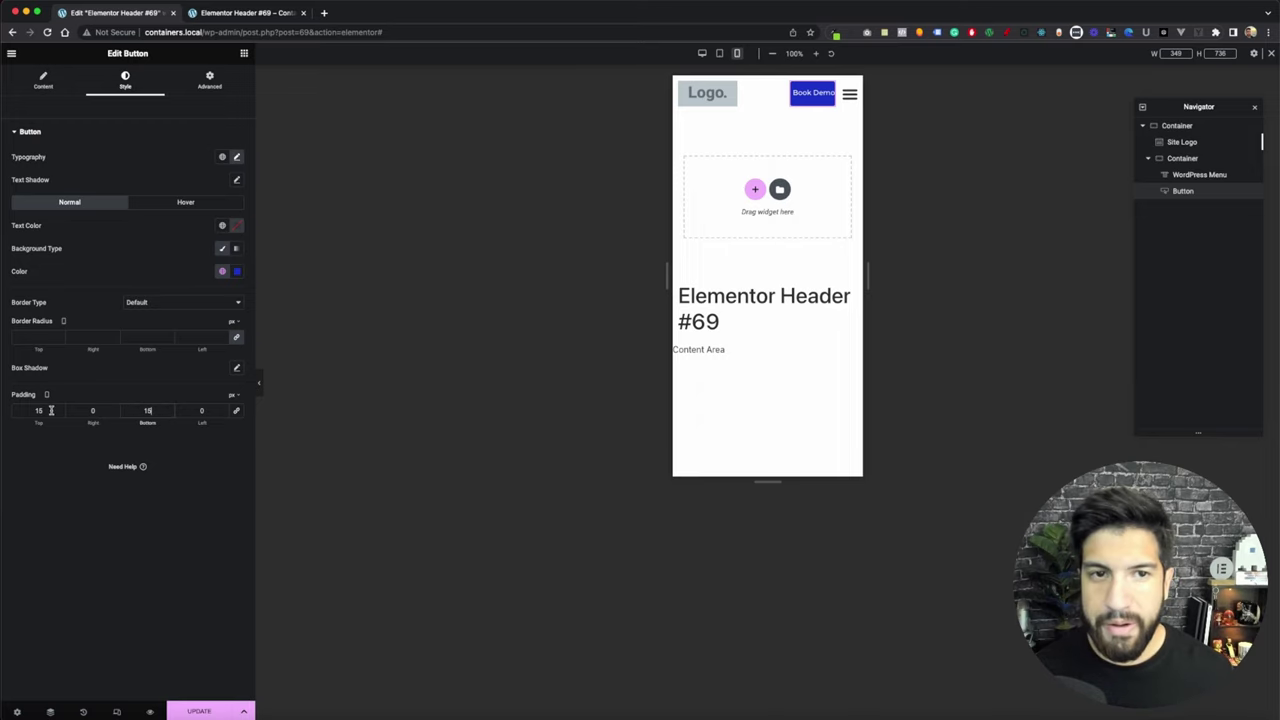
# Set the Book Demo button's right and left mobile padding to 10 px
pyautogui.doubleClick(90, 411)
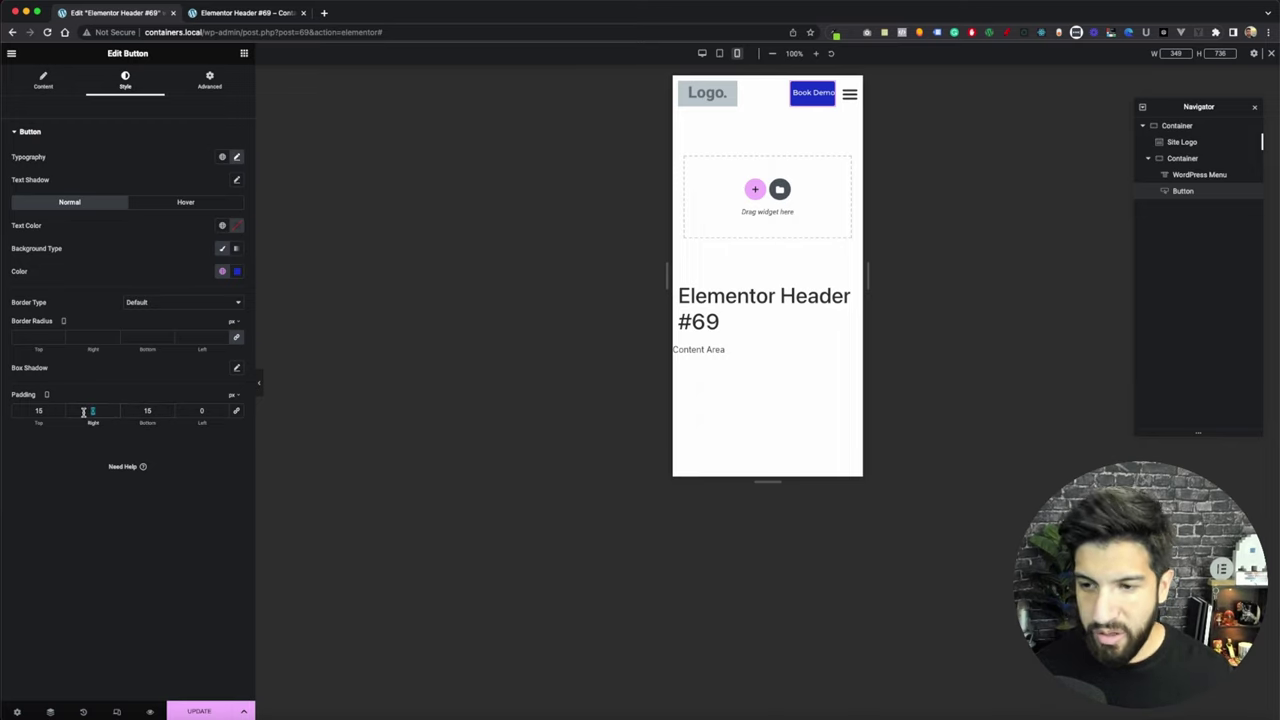
pyautogui.write('10')
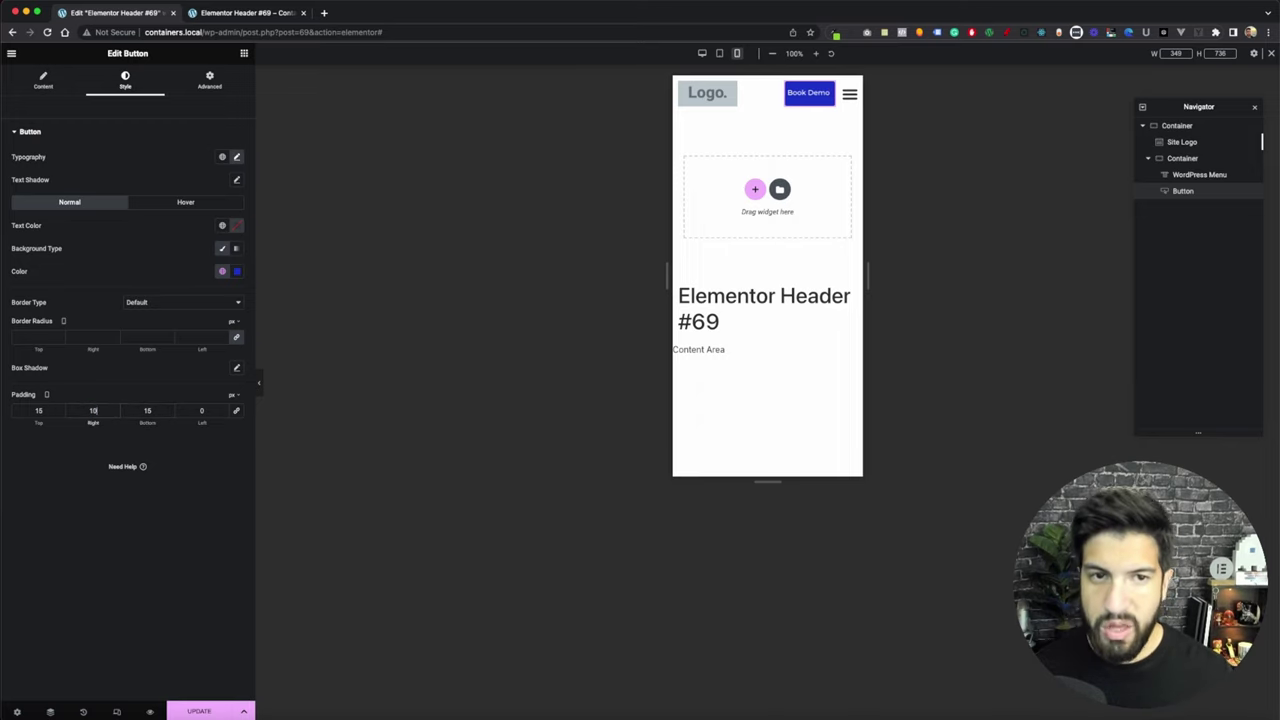
pyautogui.doubleClick(202, 410)
pyautogui.write('10')
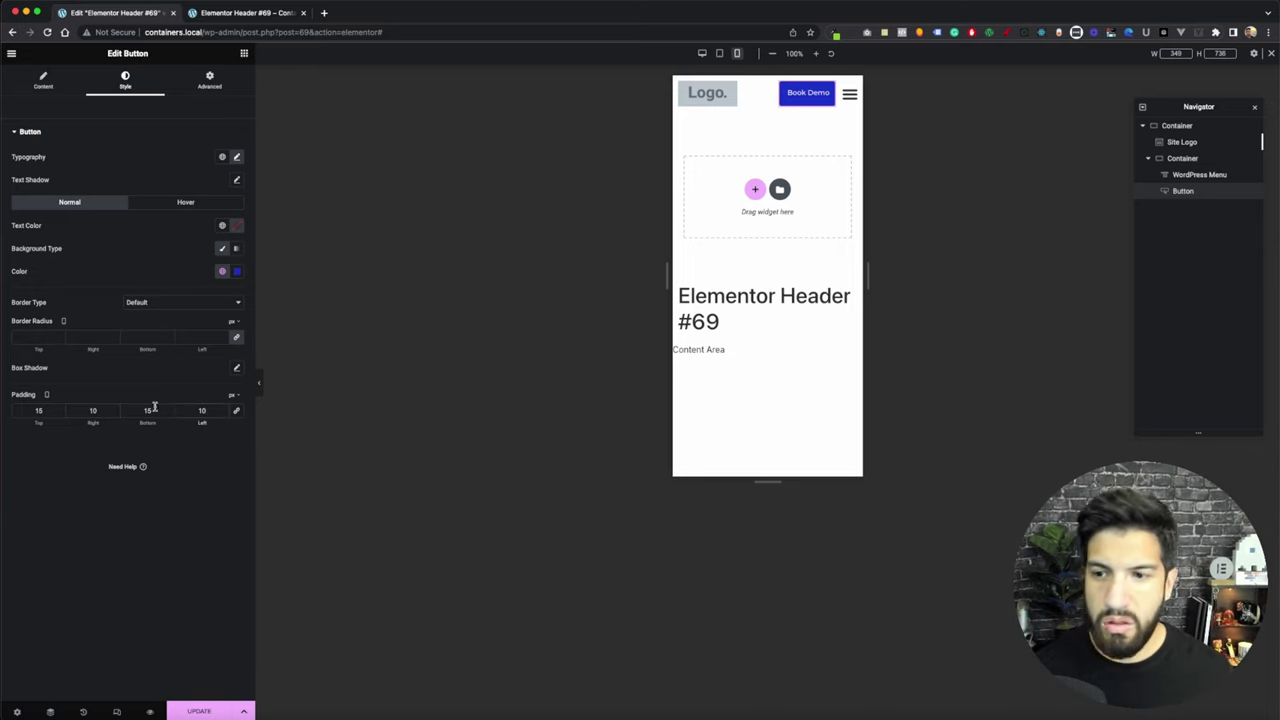
# Set the Book Demo button's right and left mobile padding to 15 px
pyautogui.doubleClick(99, 411)
pyautogui.write('15')
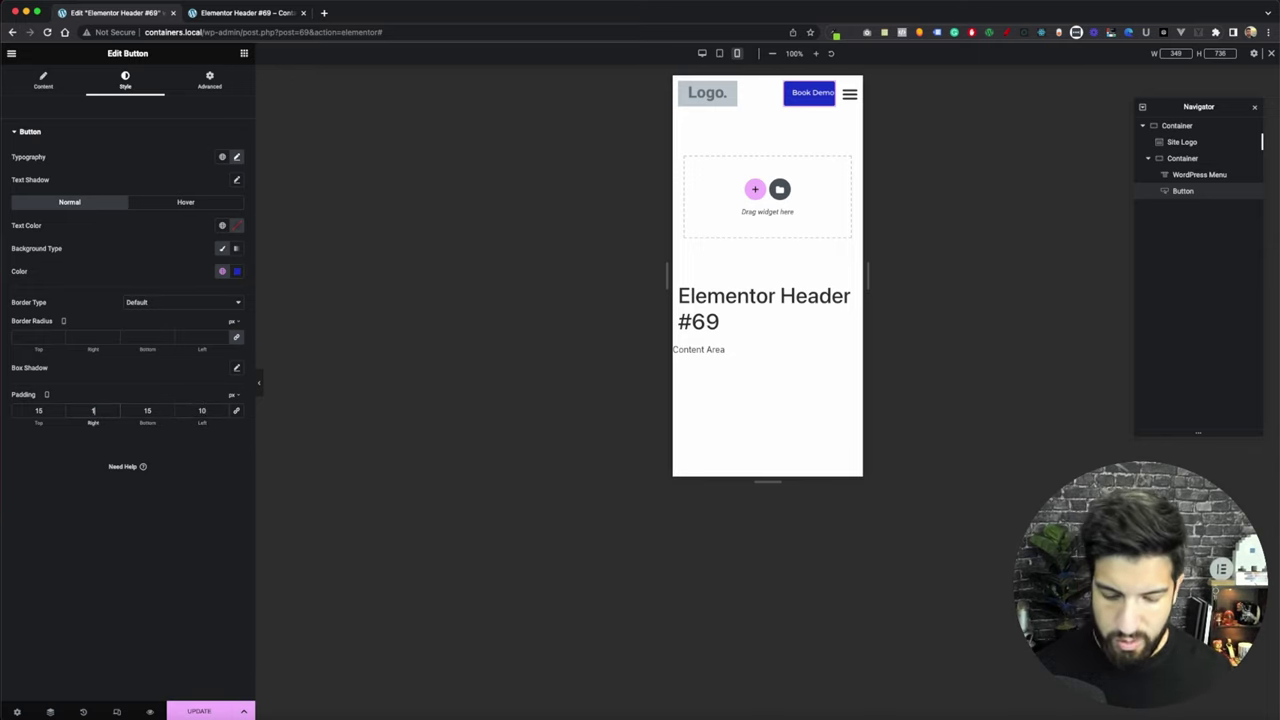
pyautogui.doubleClick(210, 411)
pyautogui.write('15')
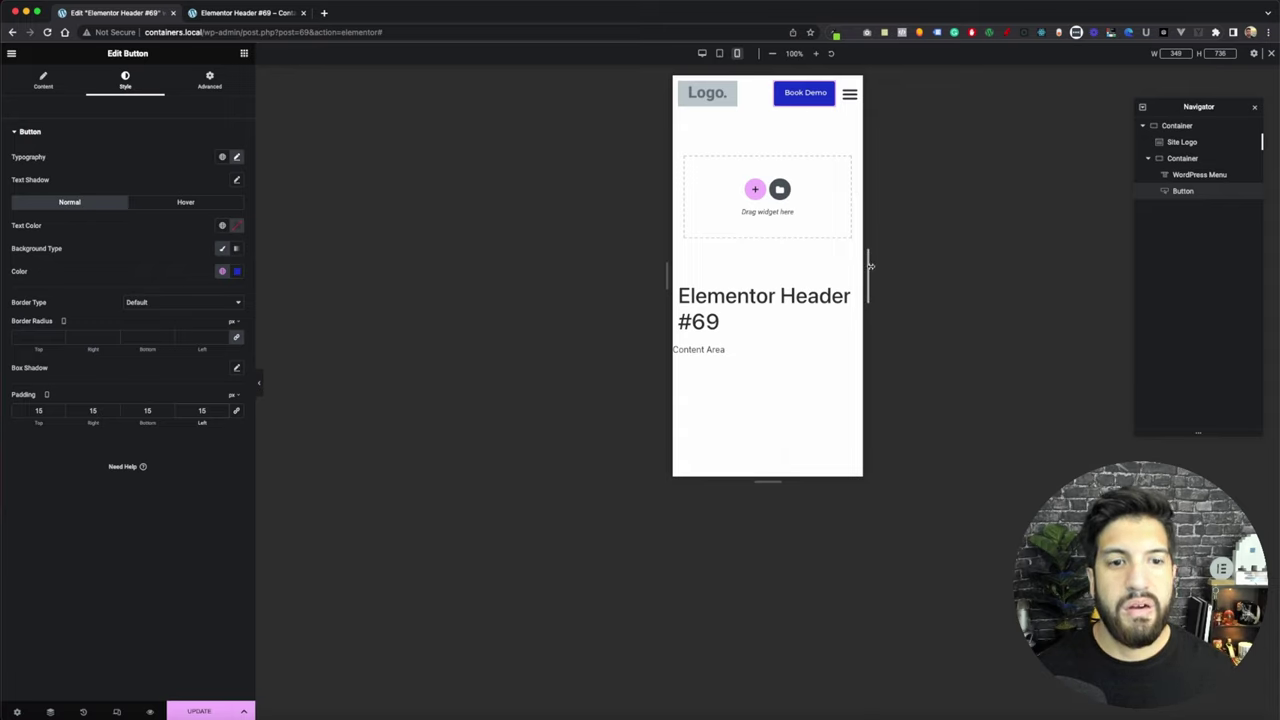
# Widen the mobile canvas to 352 px and review the outer header container's advanced margin and padding settings
pyautogui.moveTo(869, 266); pyautogui.dragTo(871, 270)
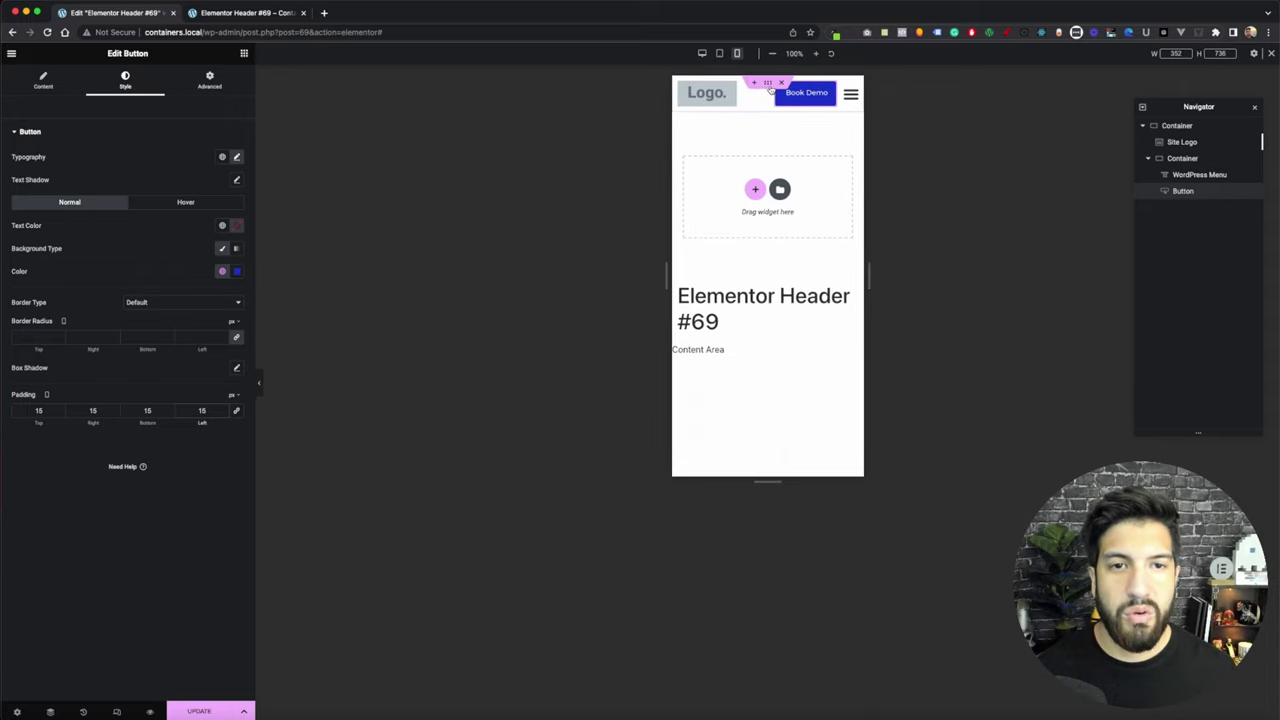
pyautogui.click(767, 83)
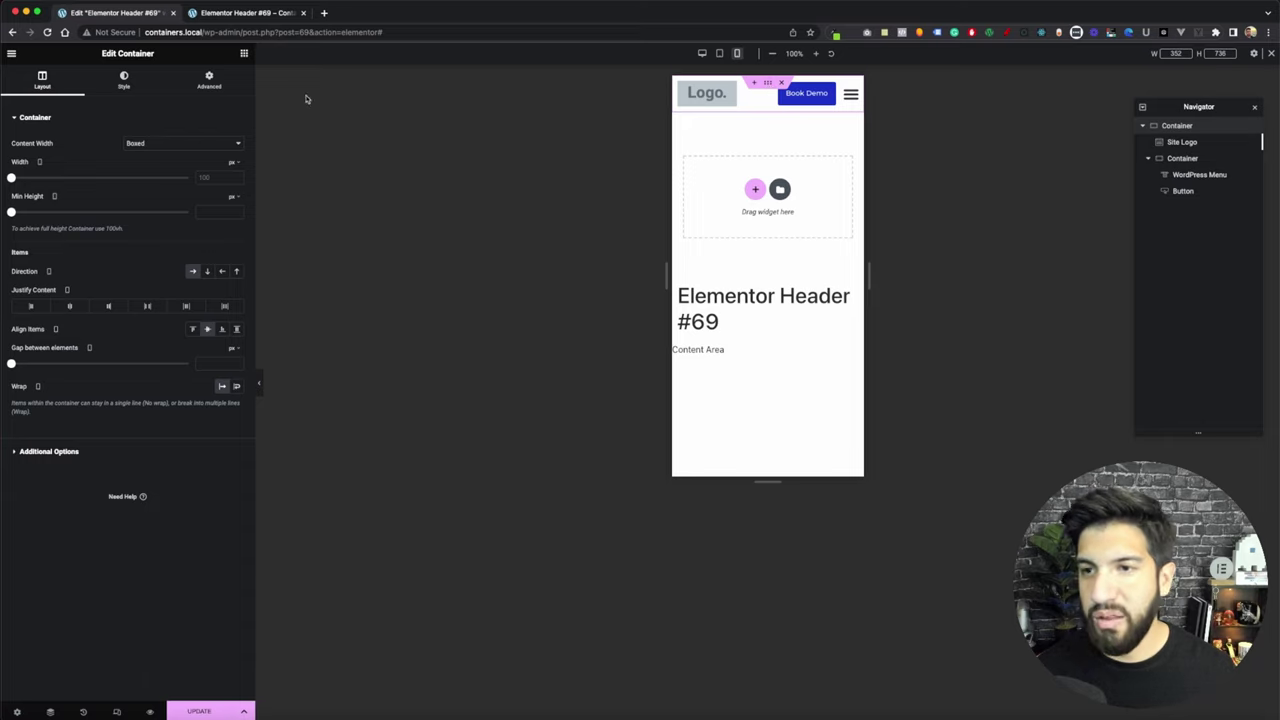
pyautogui.click(208, 84)
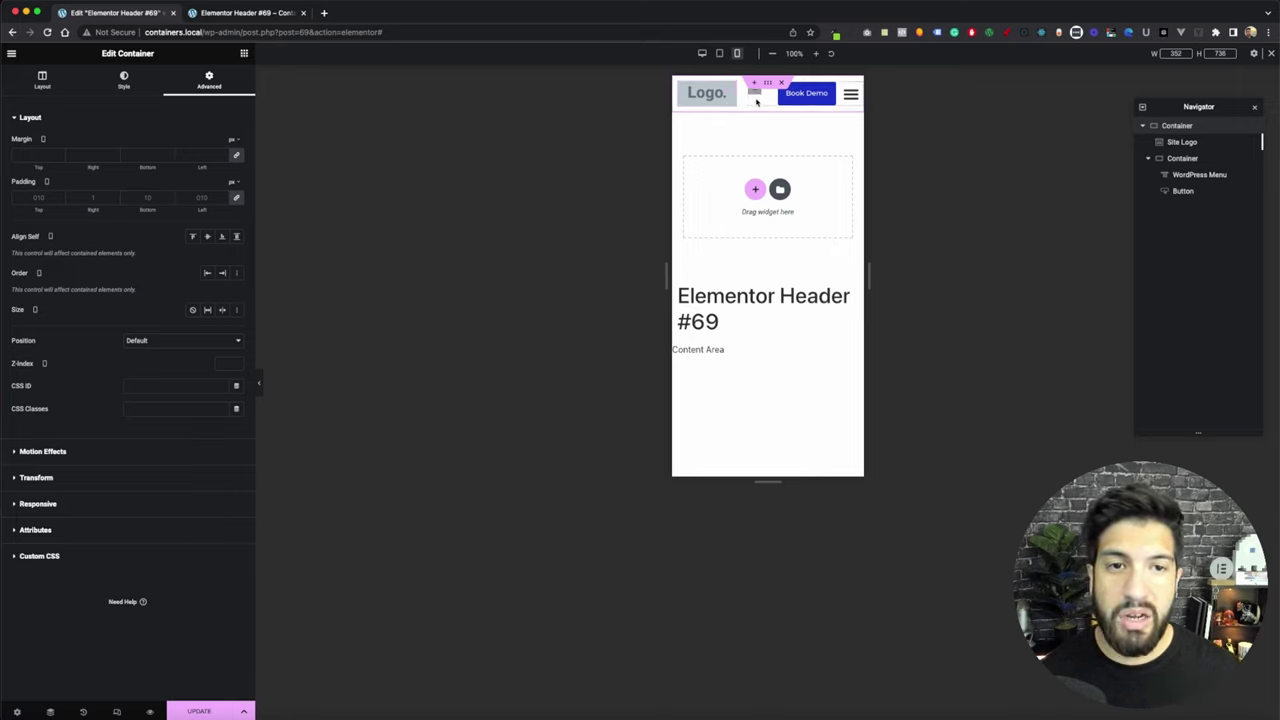
# Update the header template and check it on the preview page at a viewport width of 298 px
pyautogui.click(210, 711)
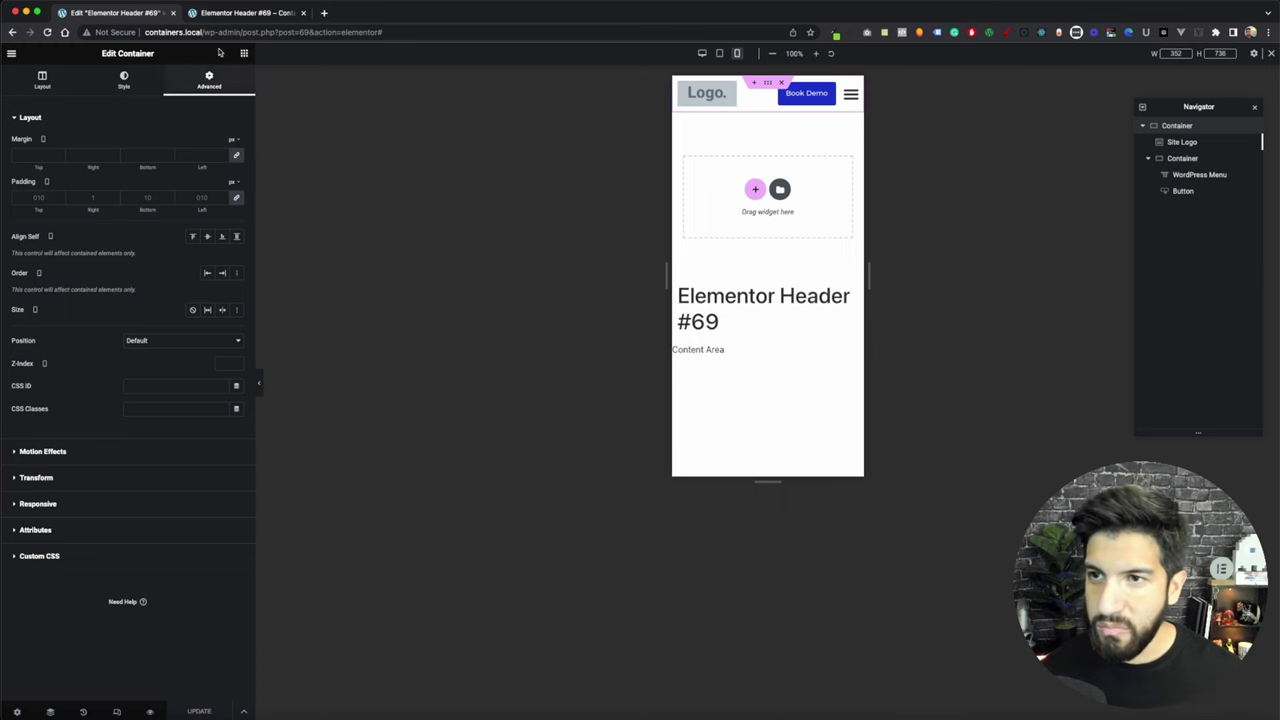
pyautogui.click(236, 14)
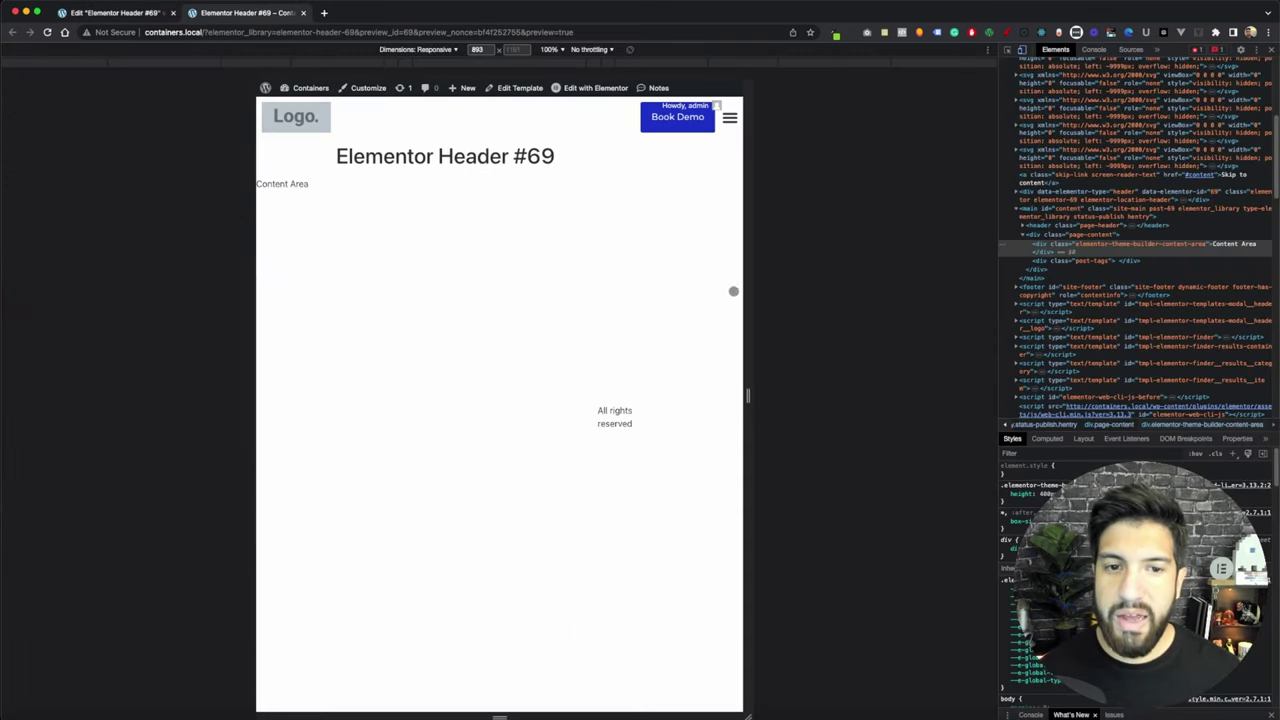
pyautogui.moveTo(750, 291); pyautogui.dragTo(588, 285)
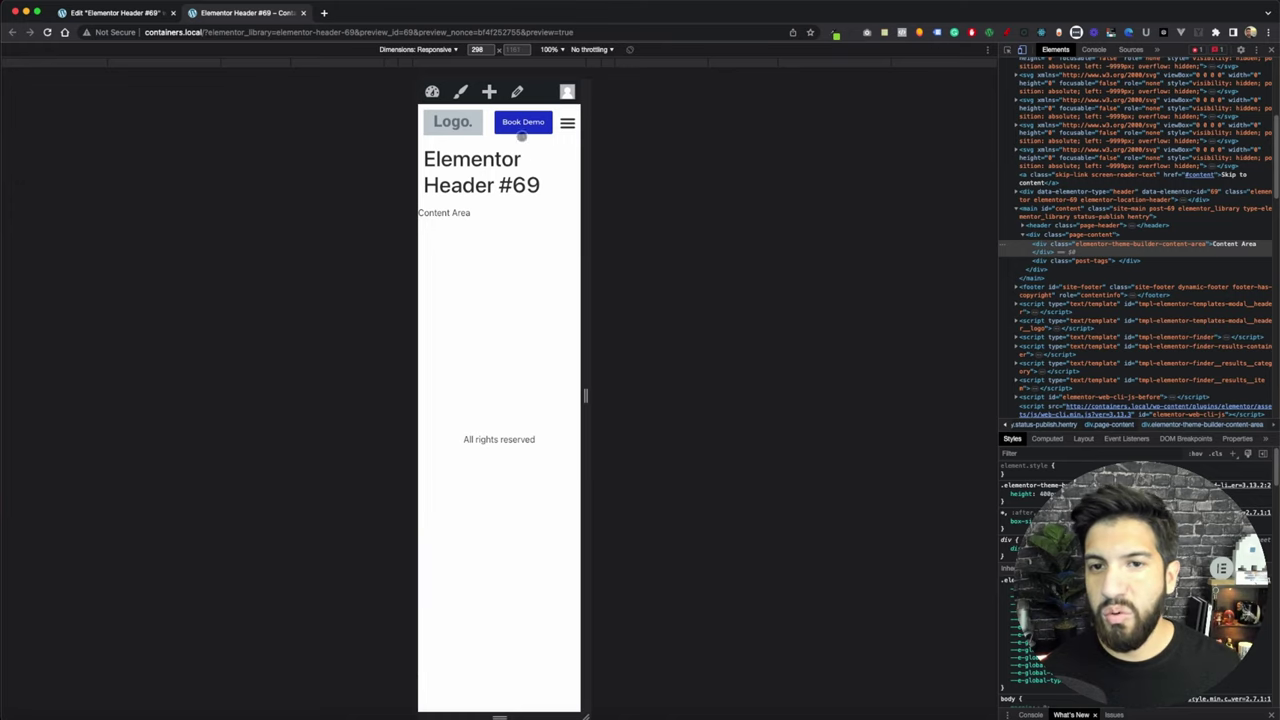
# Back in the Elementor editor, open the AI code generator for the Book Demo button's custom CSS
pyautogui.click(144, 20)
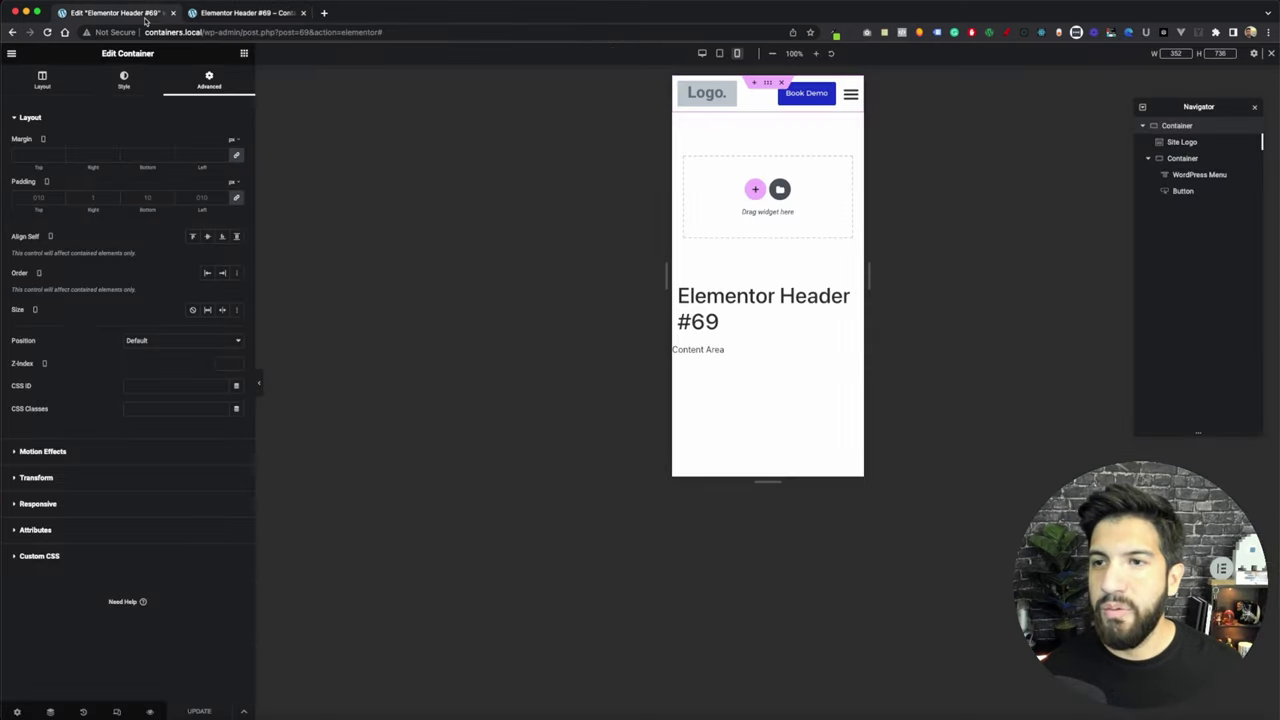
pyautogui.click(829, 90)
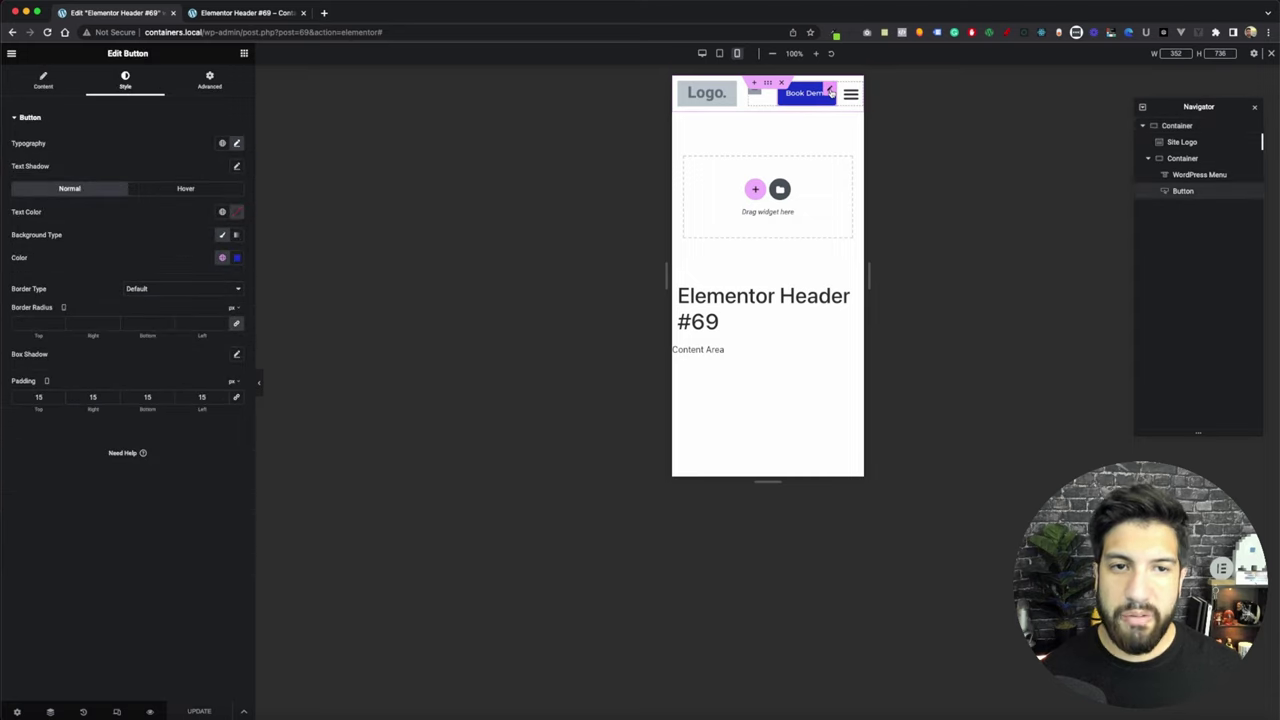
pyautogui.click(193, 89)
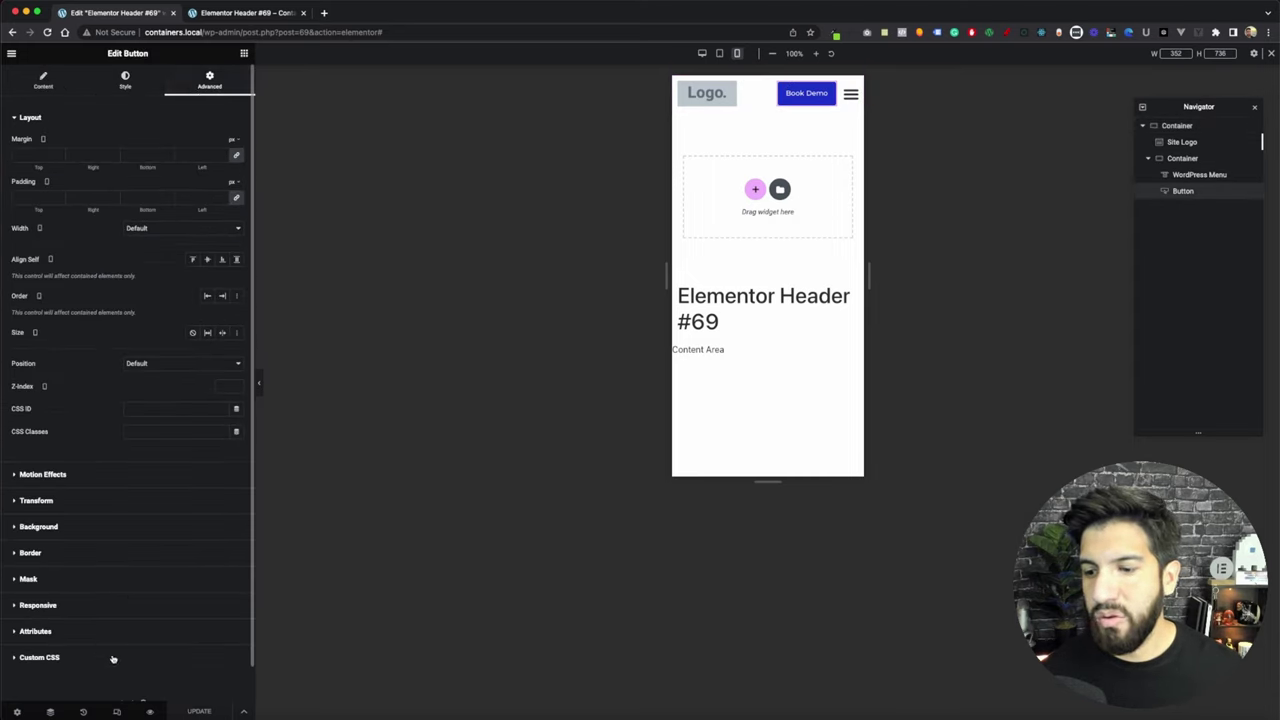
pyautogui.click(40, 657)
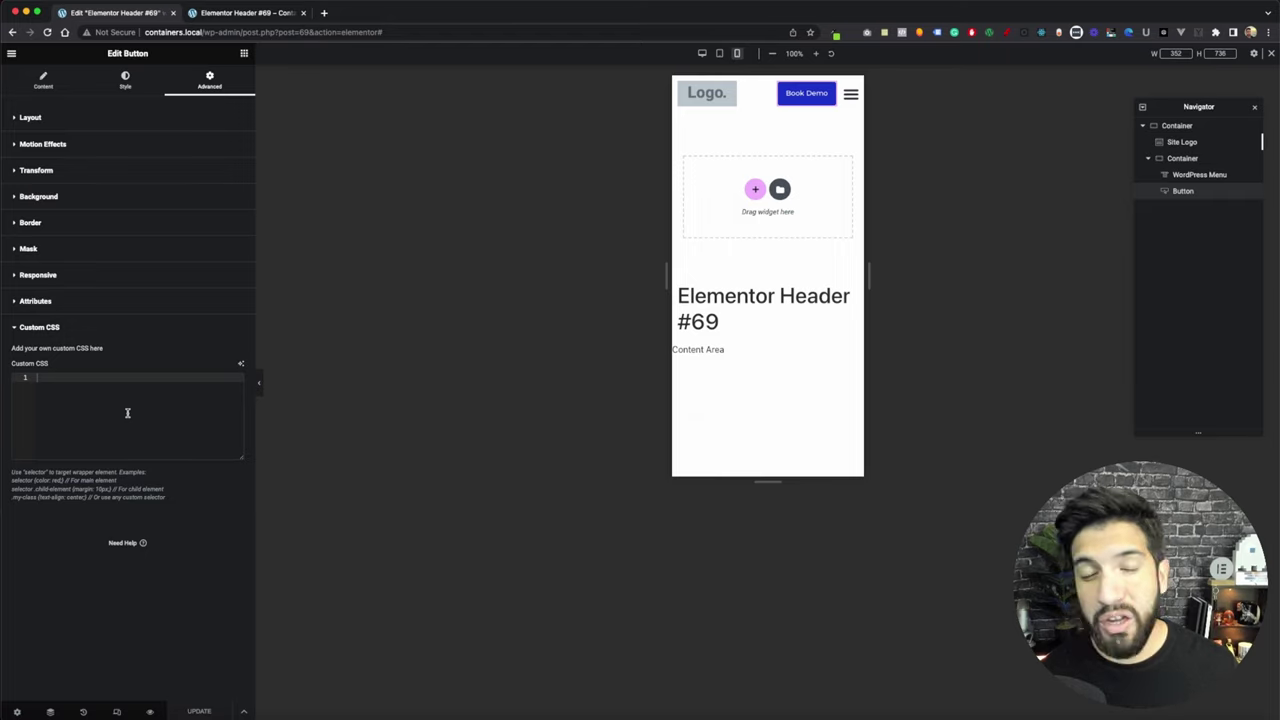
pyautogui.click(240, 366)
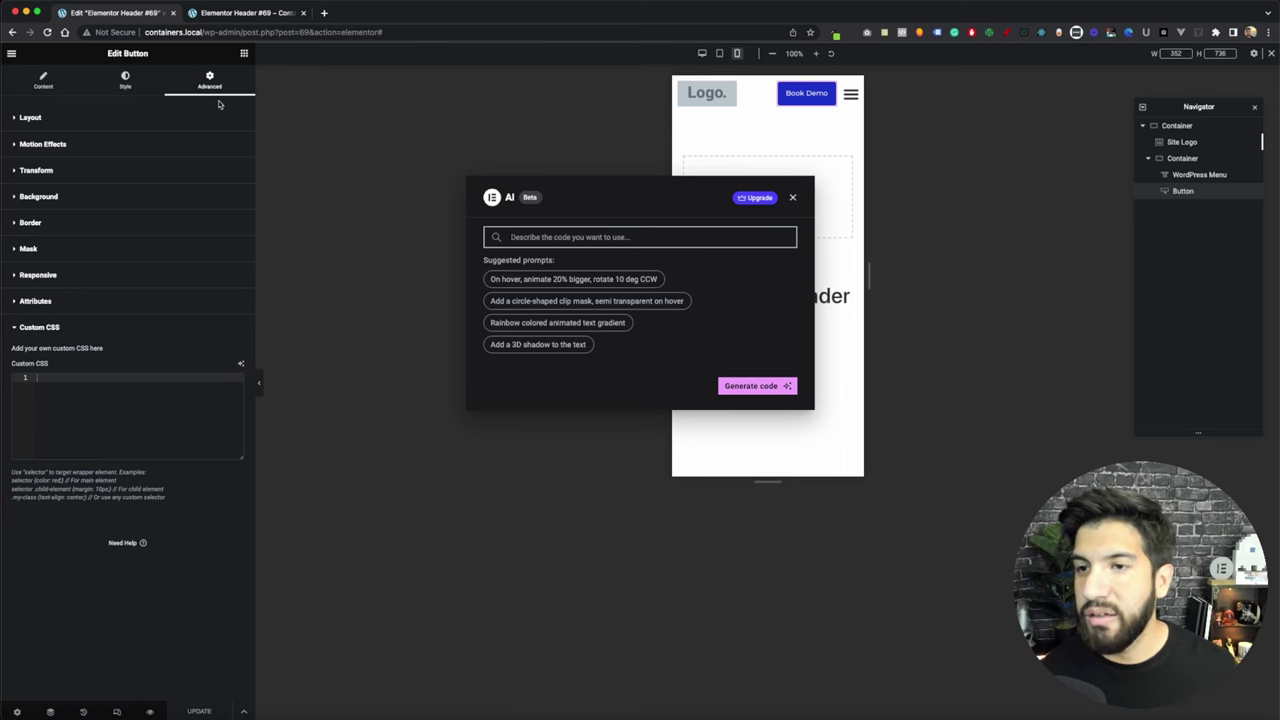
# Check the preview page's viewport width and generate AI code from the prompt "Hide this button at screen size 298px"
pyautogui.click(245, 13)
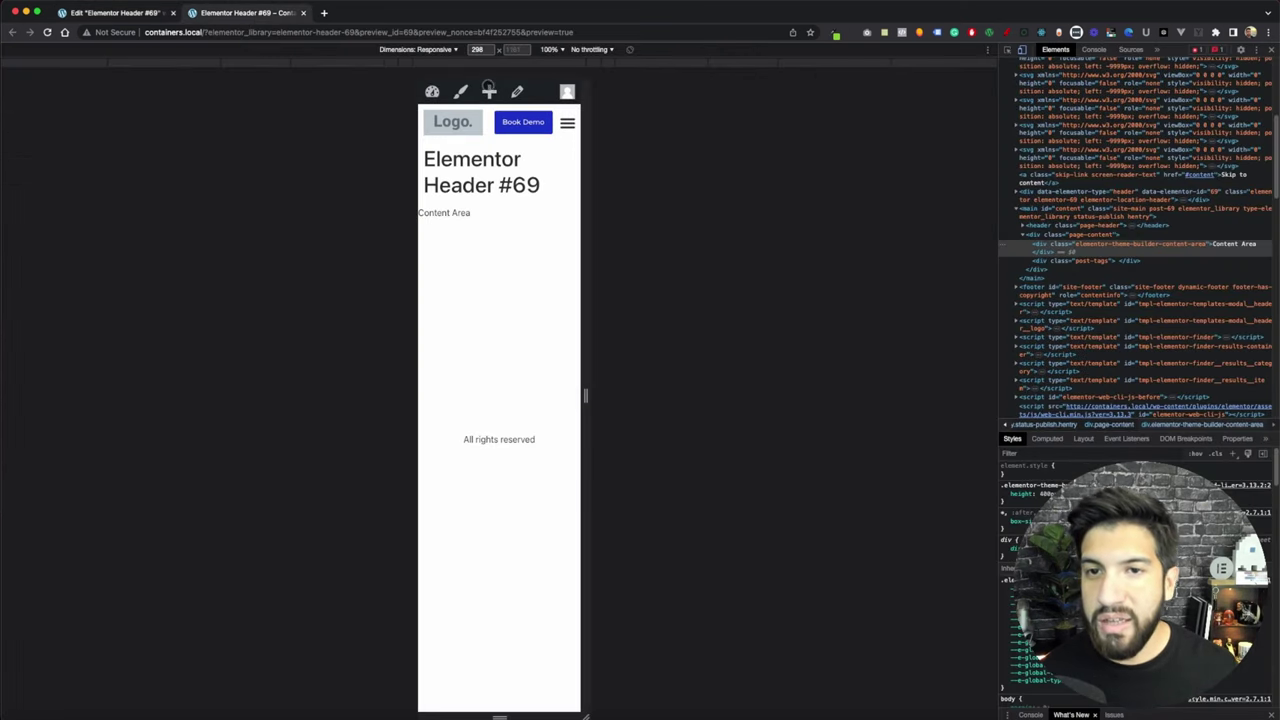
pyautogui.click(112, 13)
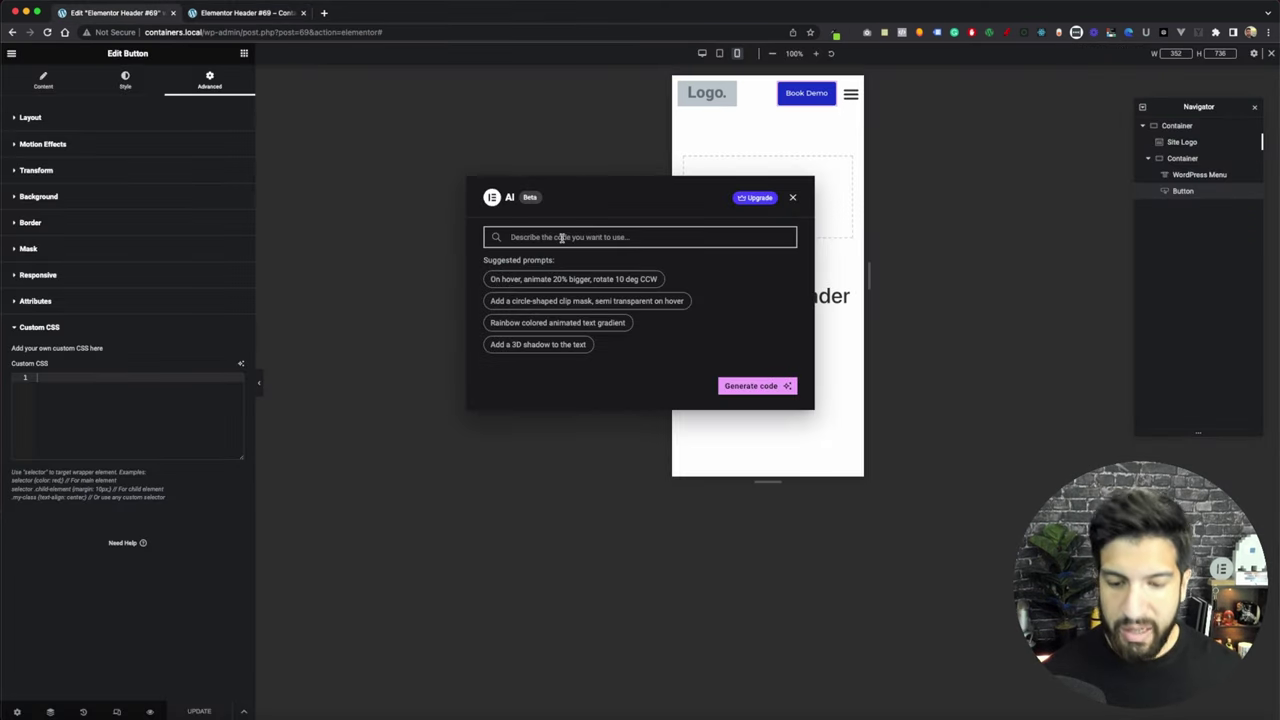
pyautogui.press('Return')
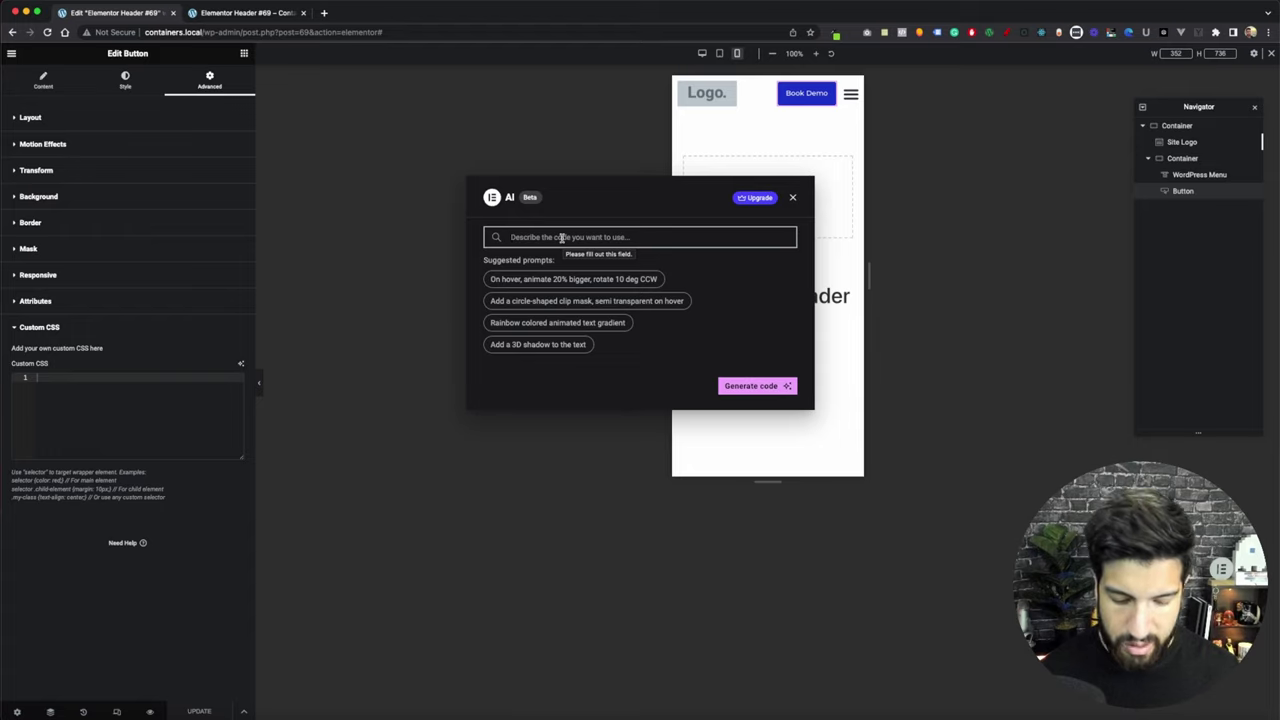
pyautogui.write('Hide th')
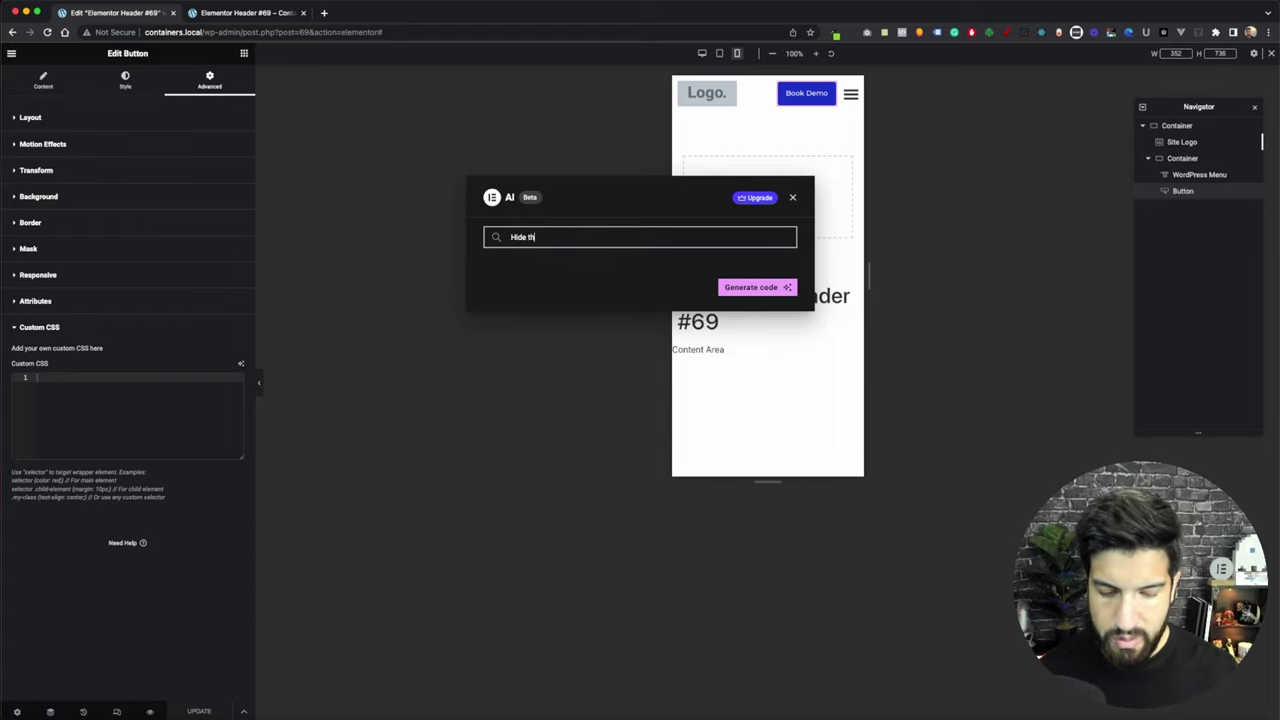
pyautogui.write('is button at screen size 2')
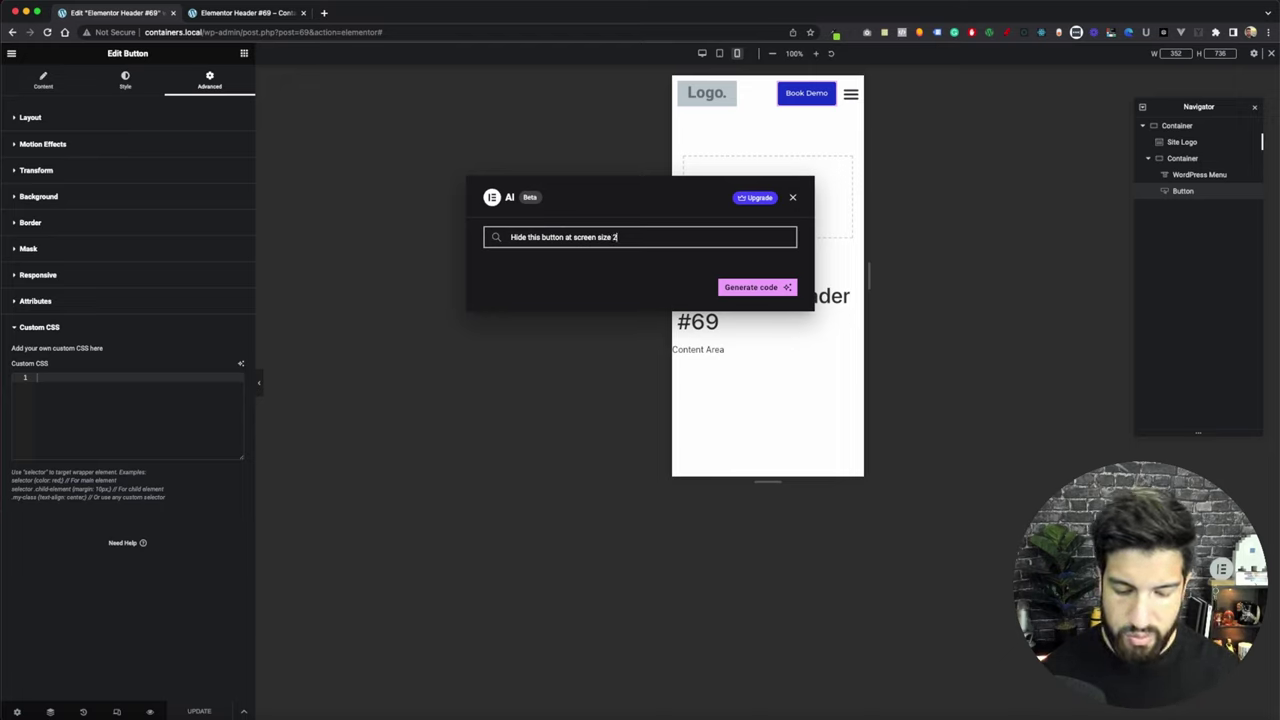
pyautogui.write('8')
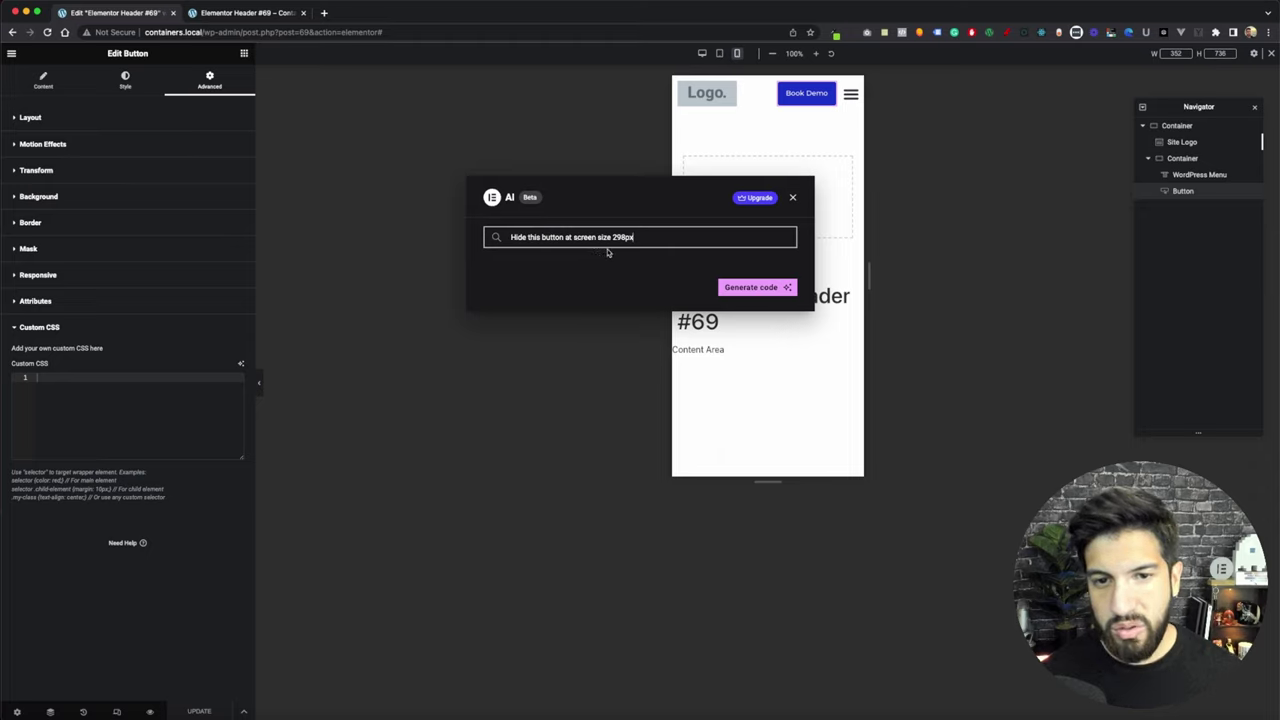
pyautogui.click(735, 288)
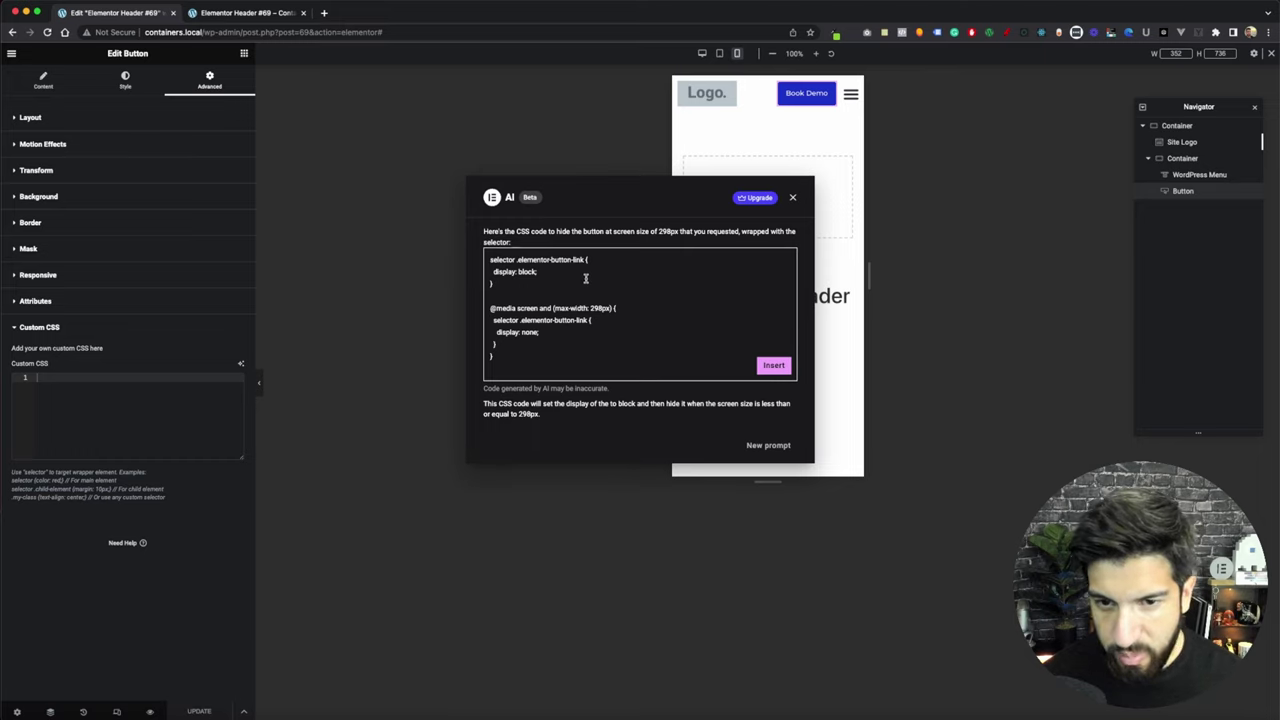
# Review the generated display rule and max-width media query, and insert the code into the button's custom CSS
pyautogui.moveTo(506, 284); pyautogui.dragTo(461, 260)
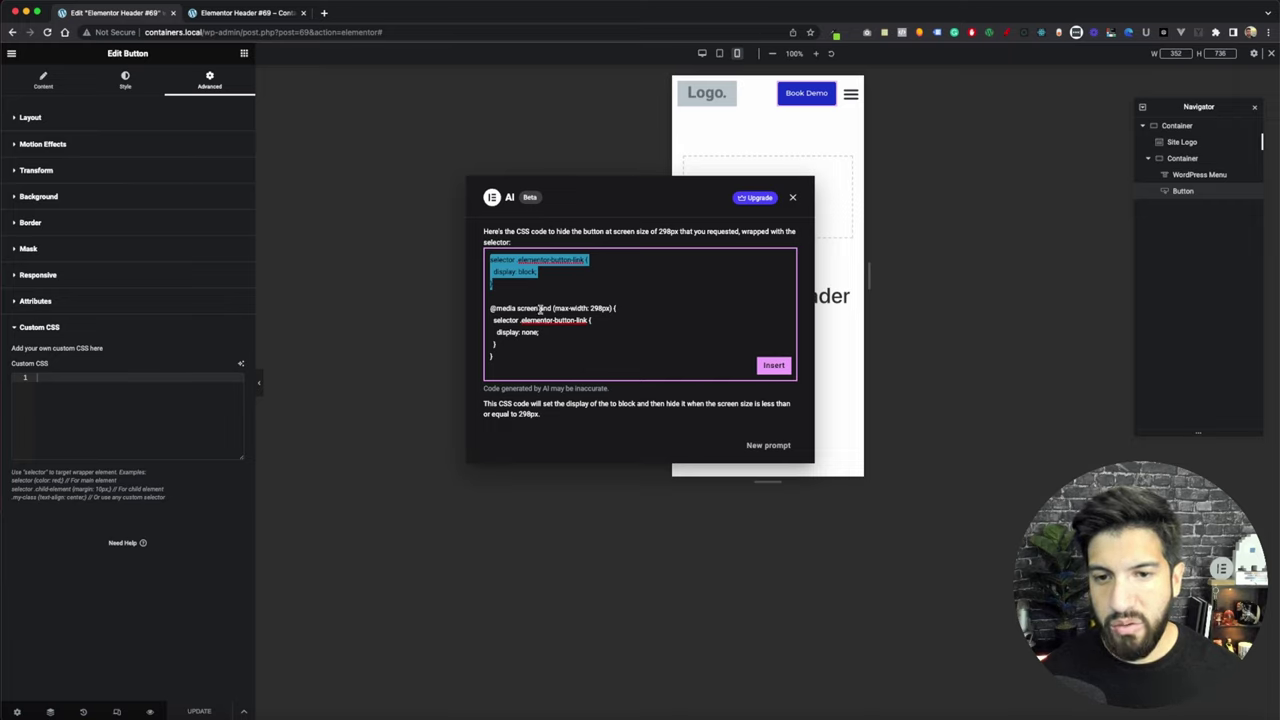
pyautogui.moveTo(538, 311); pyautogui.dragTo(519, 311)
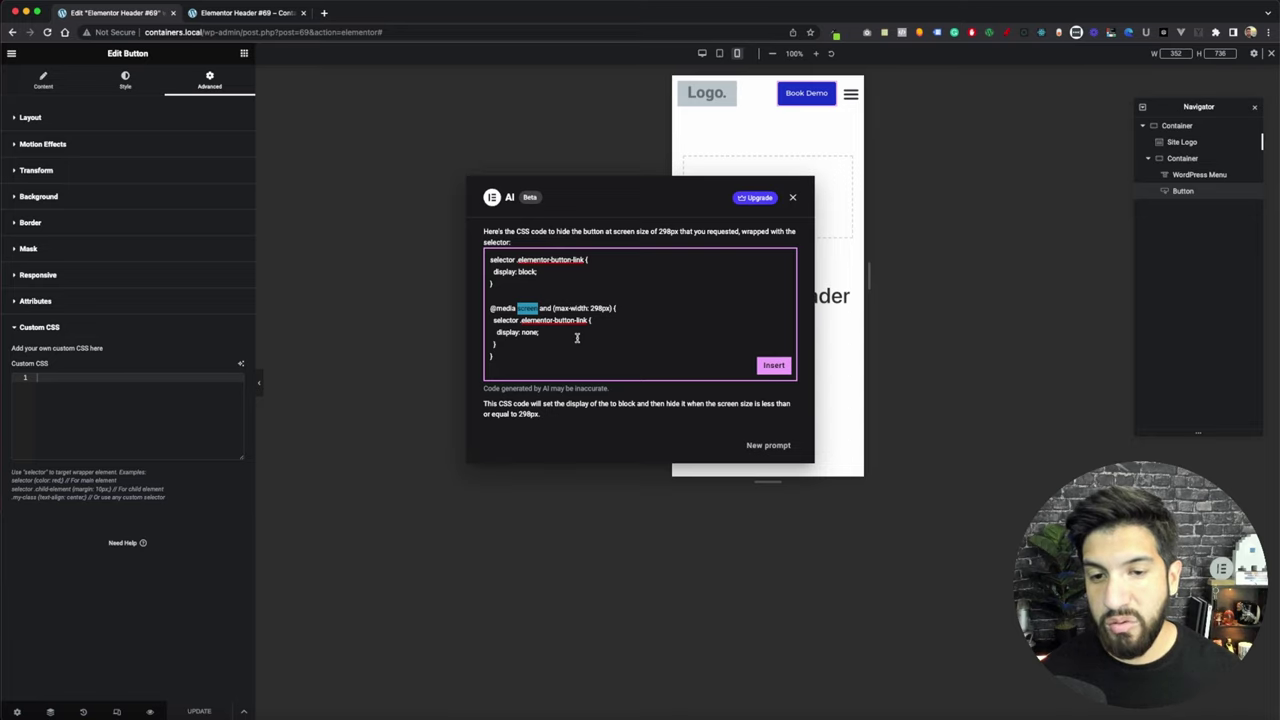
pyautogui.moveTo(552, 311); pyautogui.dragTo(616, 308)
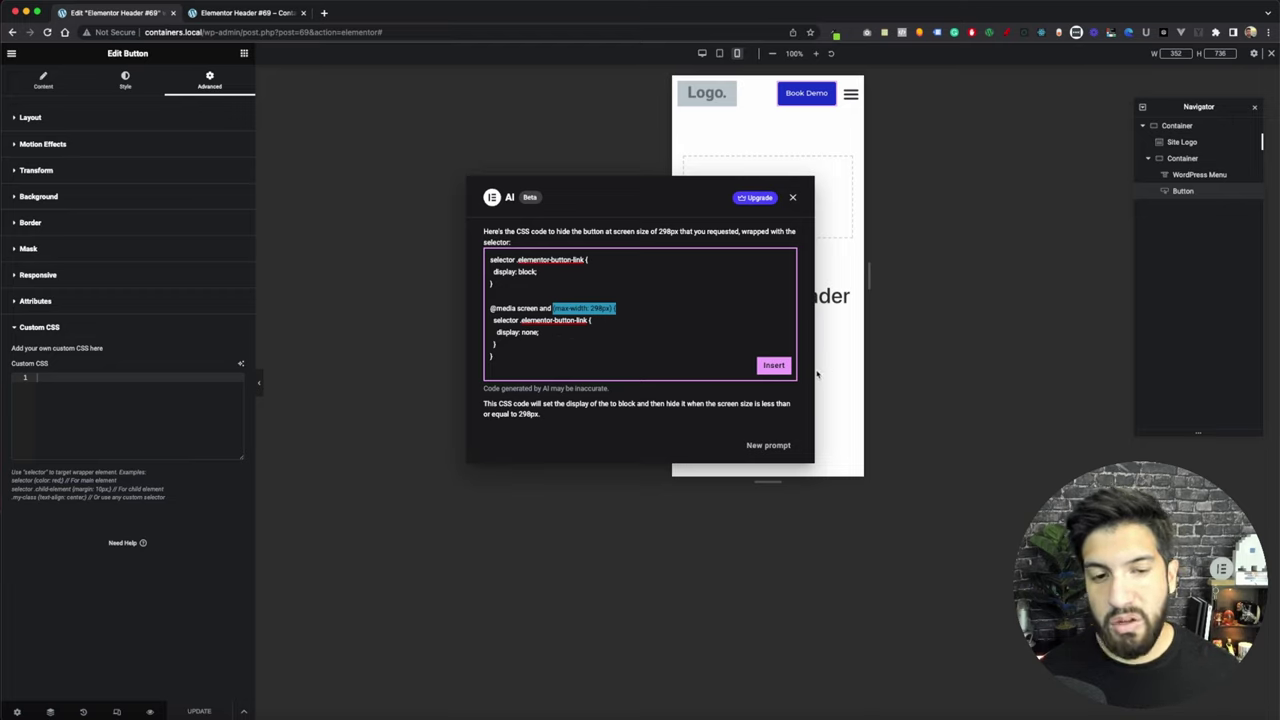
pyautogui.click(773, 365)
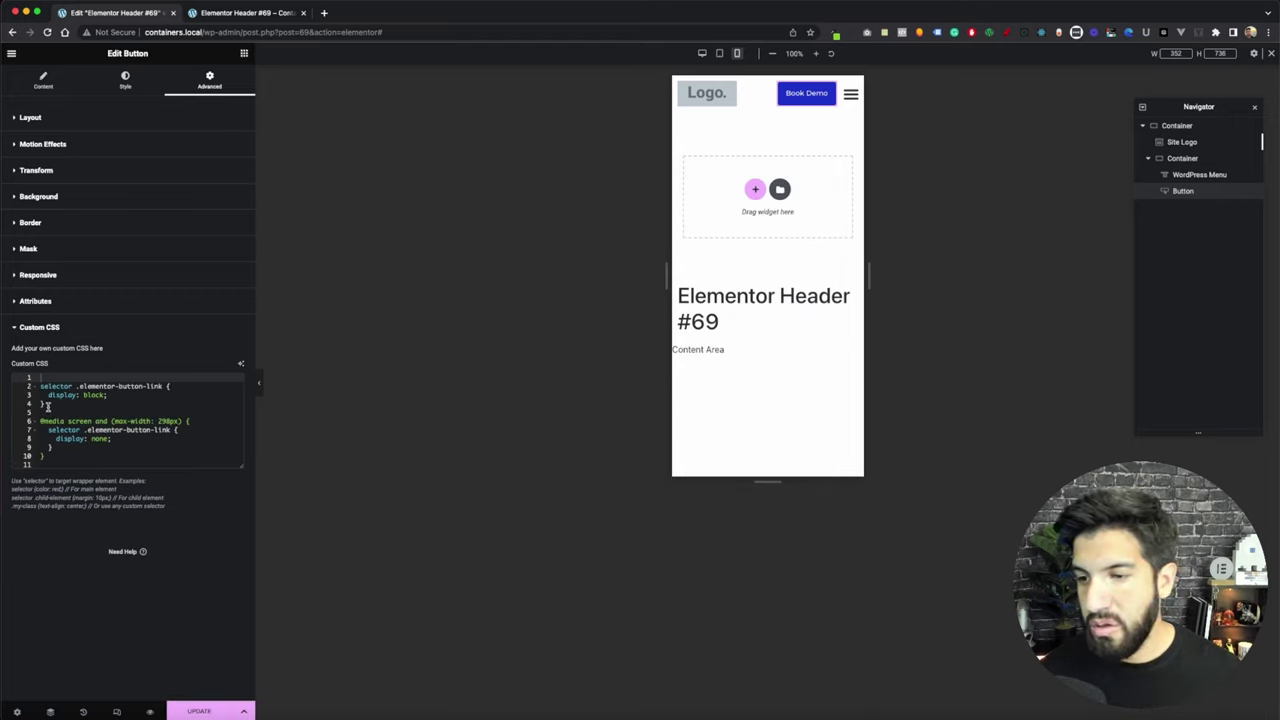
# Delete the "display: block" rule and the blank lines above the media query in the button's custom CSS
pyautogui.moveTo(46, 404); pyautogui.dragTo(84, 376)
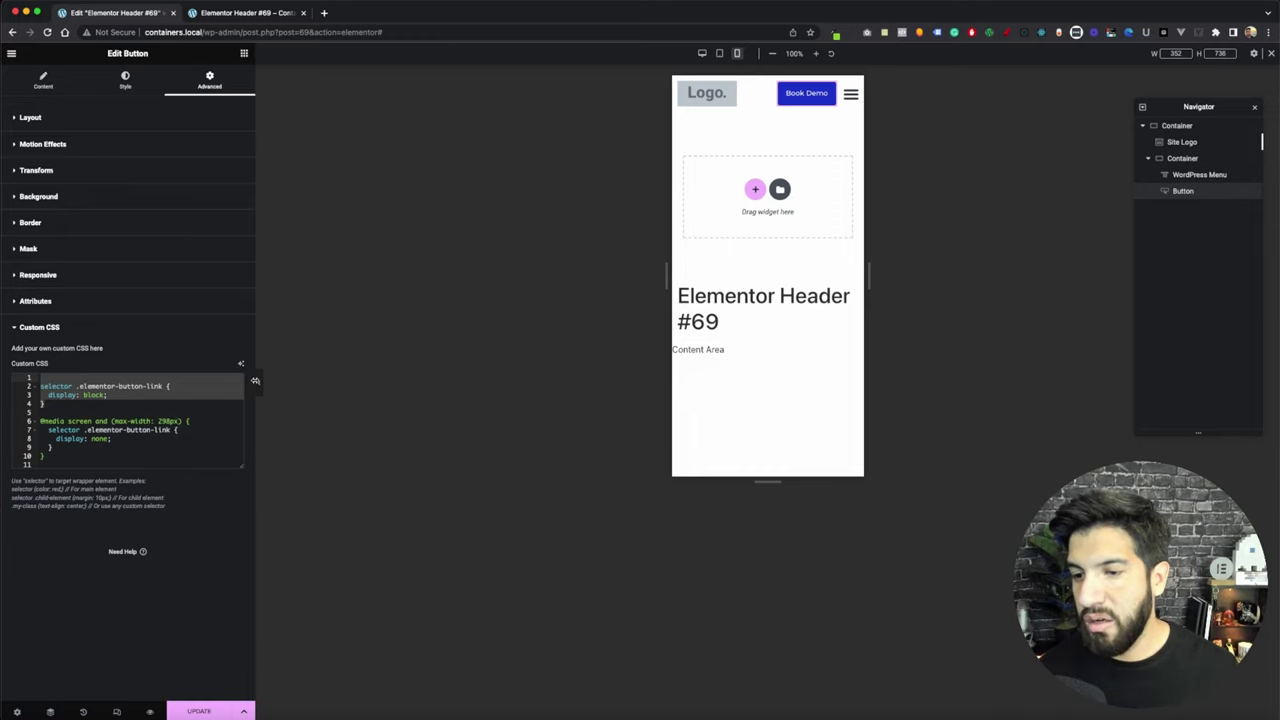
pyautogui.press('BackSpace')
pyautogui.click(37, 395)
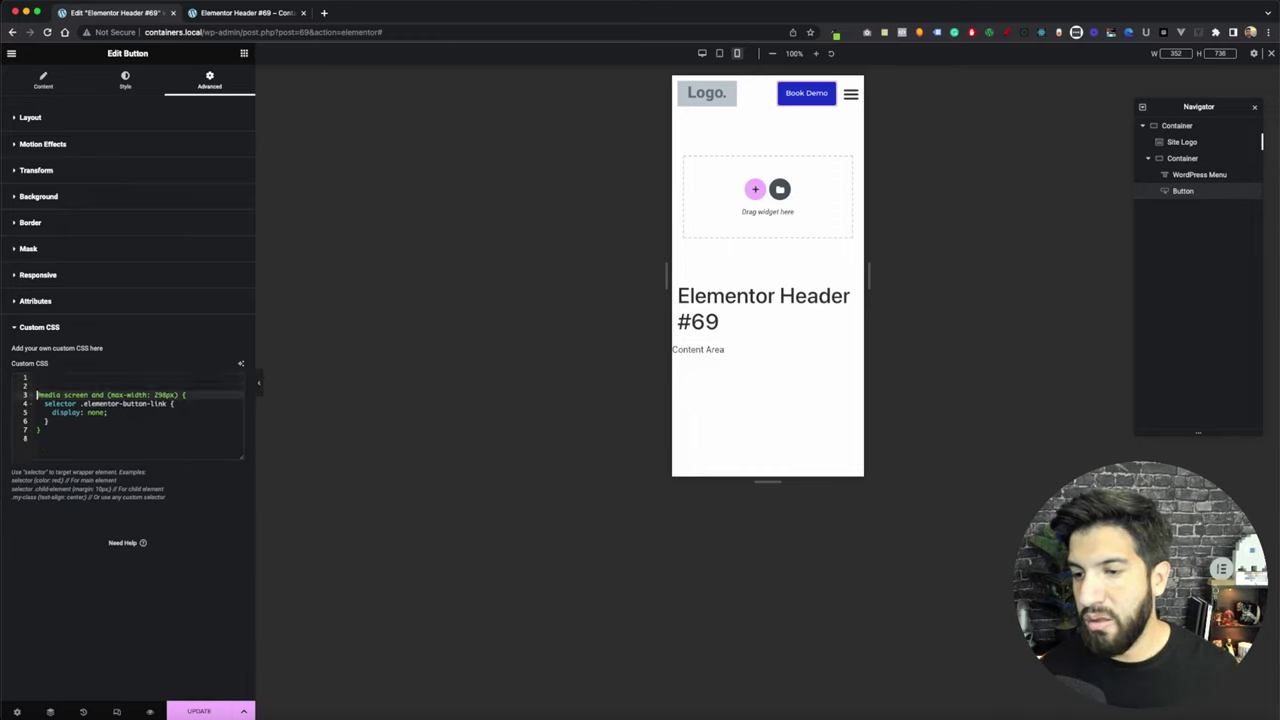
pyautogui.press('BackSpace')
pyautogui.press('BackSpace')
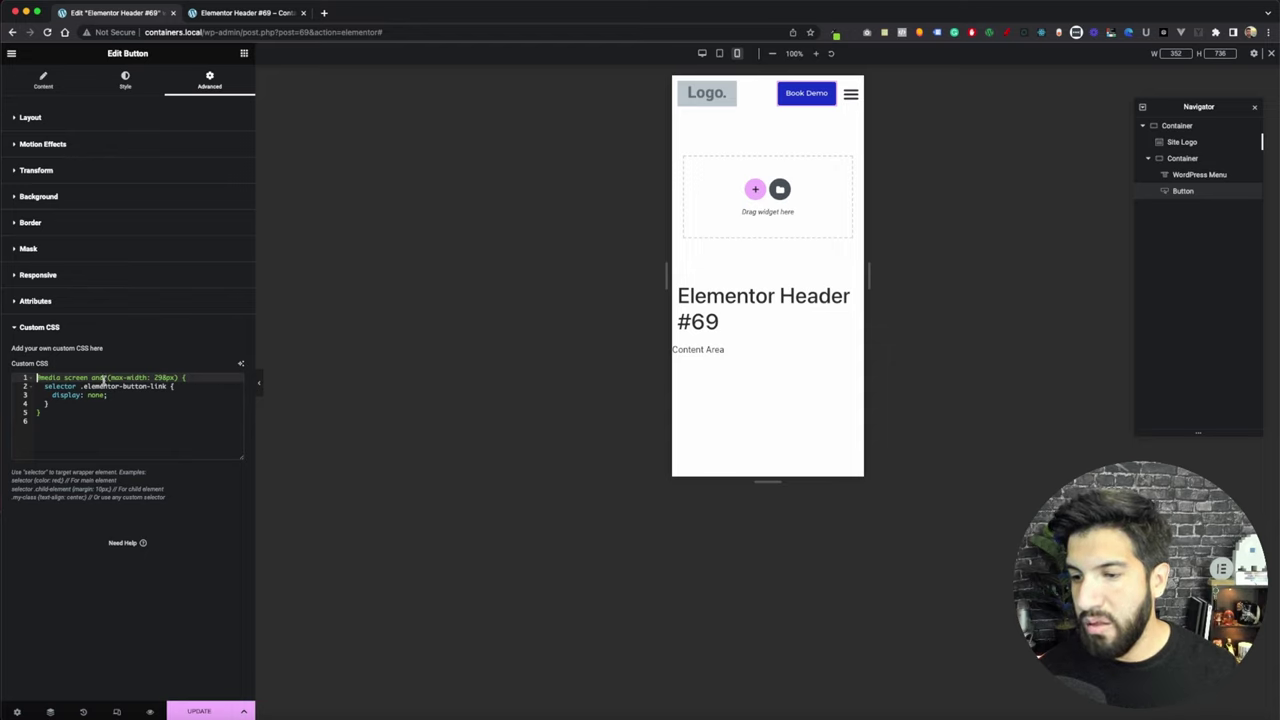
# Remove "screen and" from the media query and ".elementor-button-link" from its selector, and update the header template
pyautogui.moveTo(103, 378); pyautogui.dragTo(64, 378)
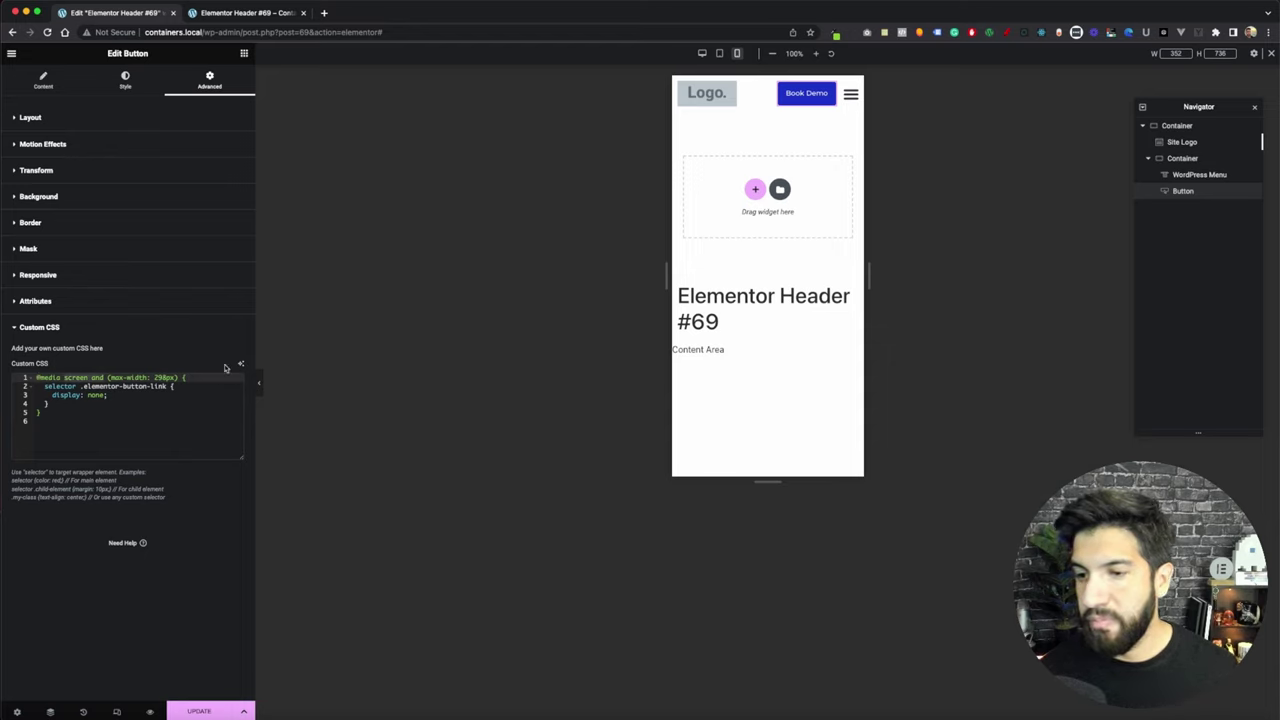
pyautogui.press('BackSpace')
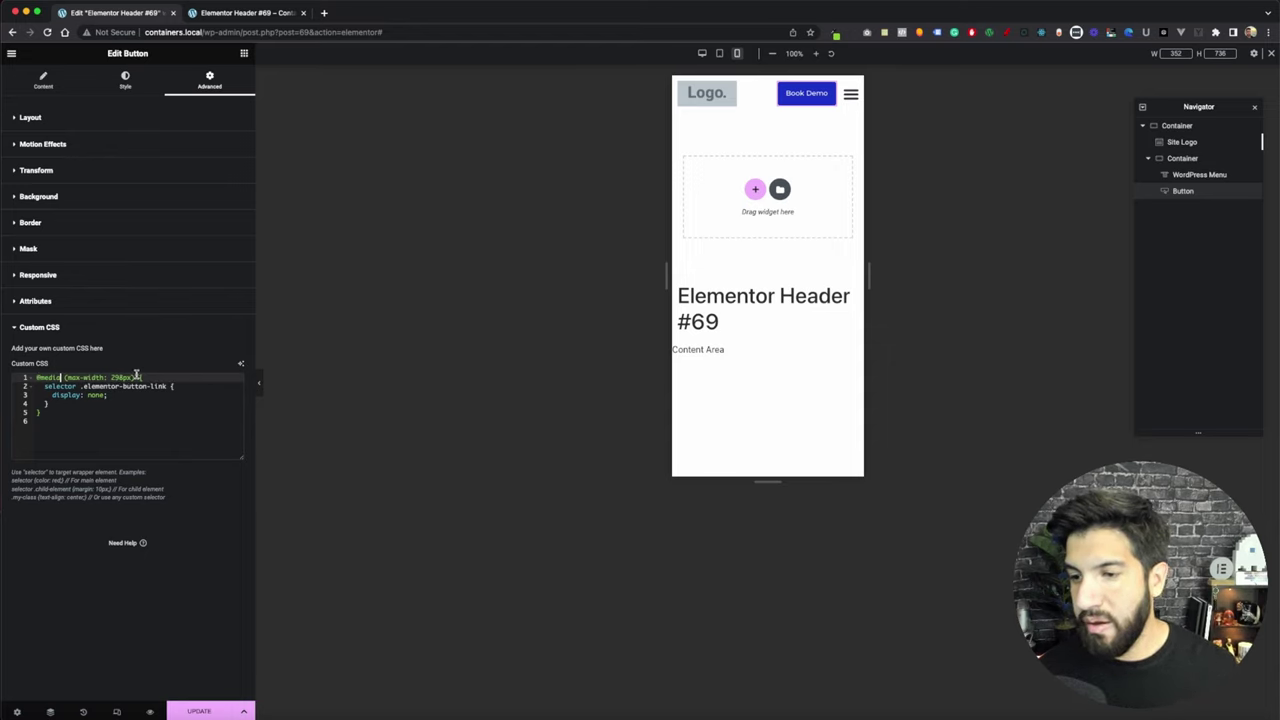
pyautogui.click(166, 385)
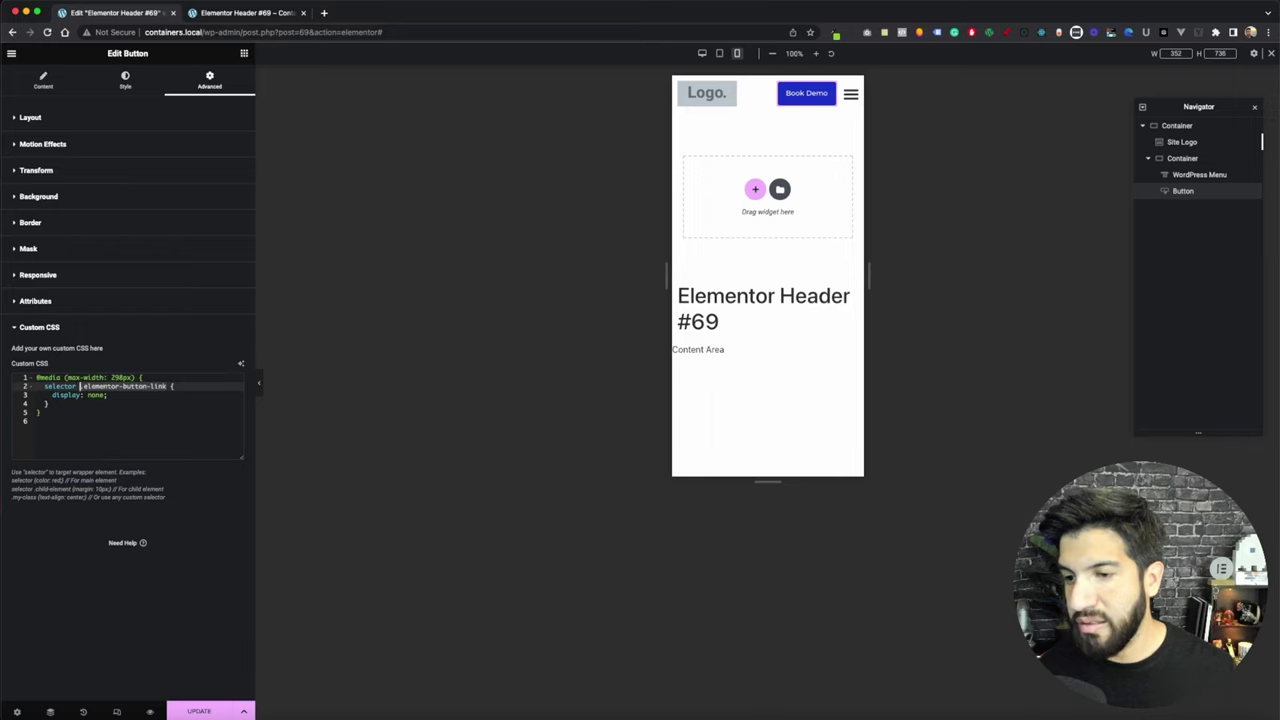
pyautogui.keyDown('shift'); pyautogui.click(80, 386); pyautogui.keyUp('shift')
pyautogui.press('BackSpace')
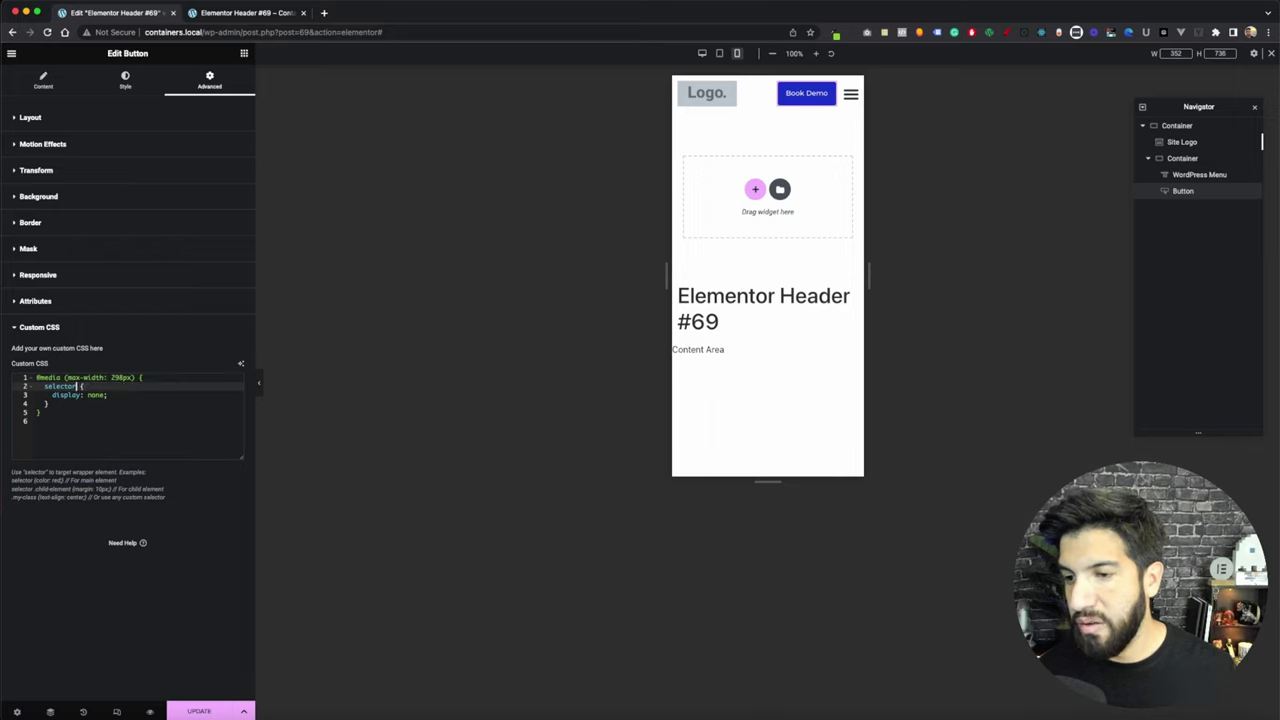
pyautogui.click(108, 403)
pyautogui.click(200, 709)
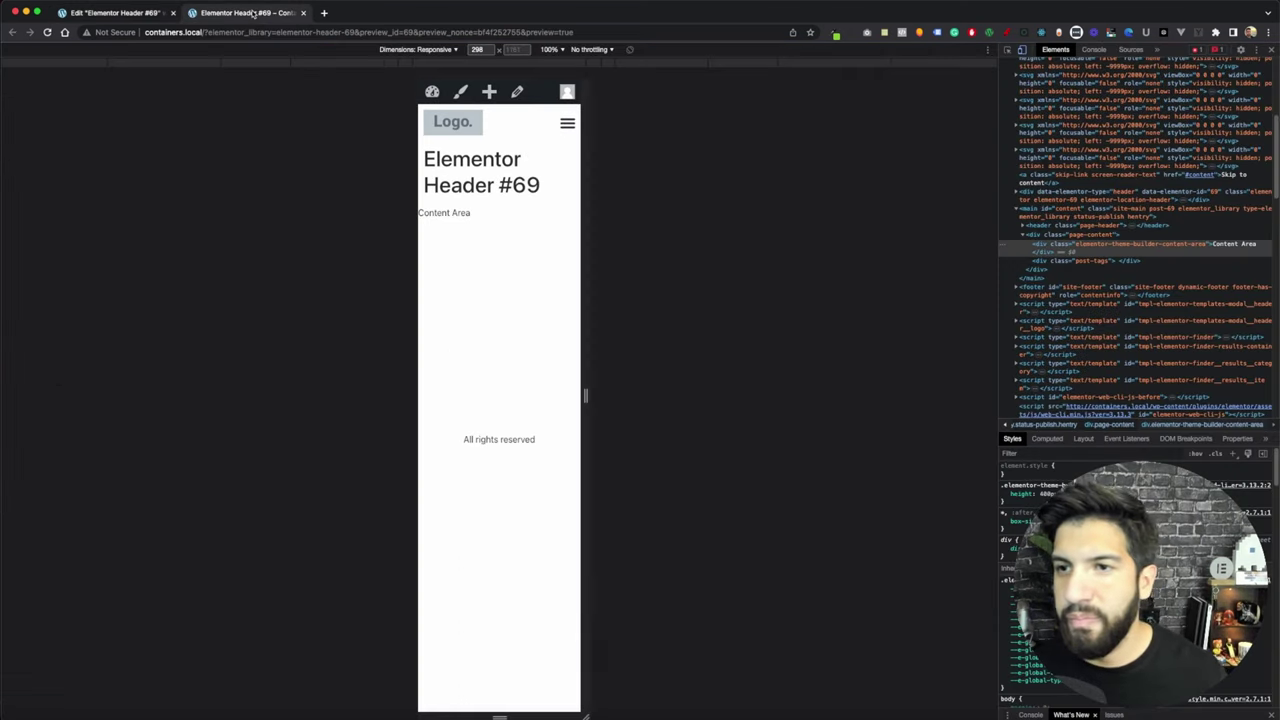
# Widen the responsive header preview from mobile size to about 1790 px and check the Book Demo button
pyautogui.click(245, 12)
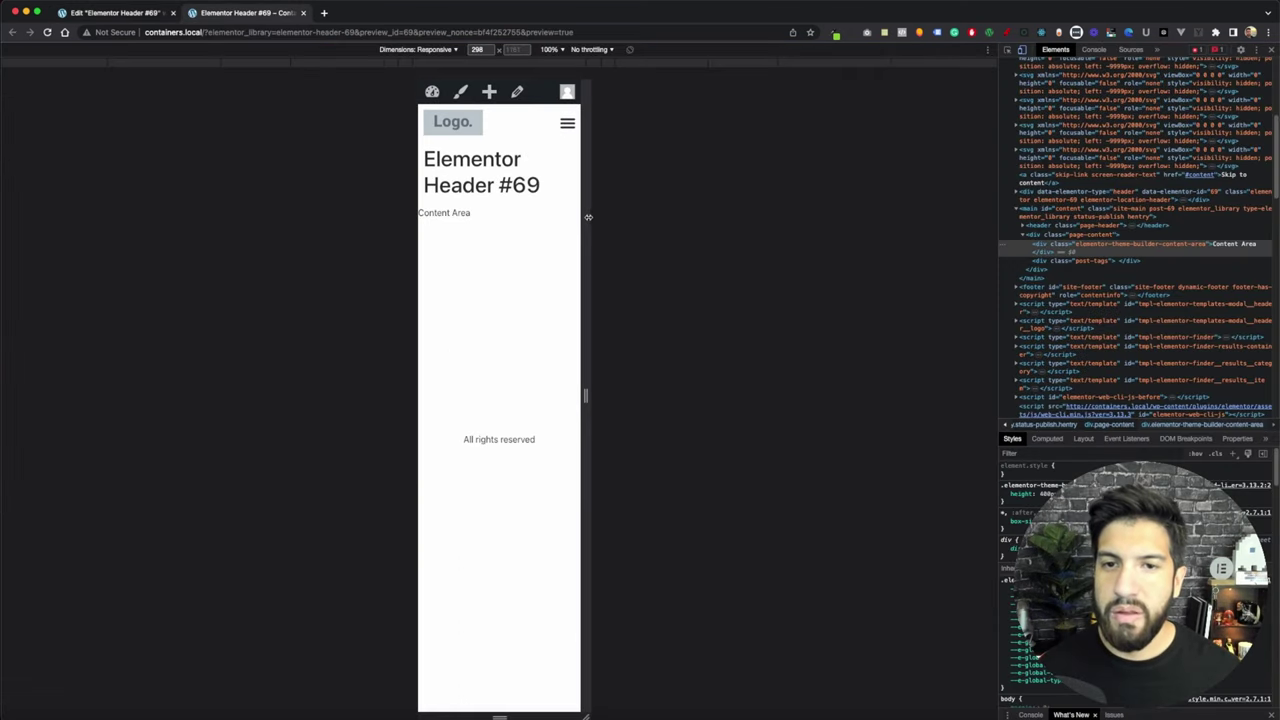
pyautogui.moveTo(587, 216); pyautogui.dragTo(1000, 241)
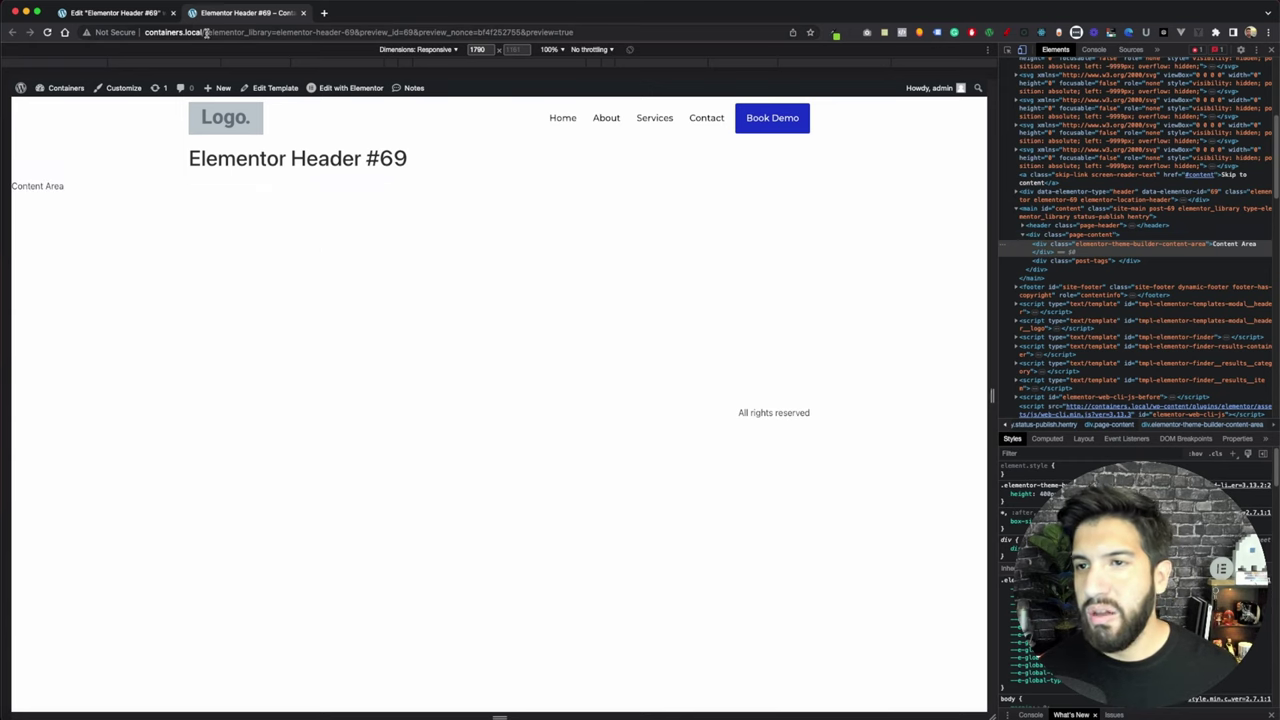
# Return to the header editor's desktop view and give the outer header container a Classic background in white
pyautogui.click(150, 13)
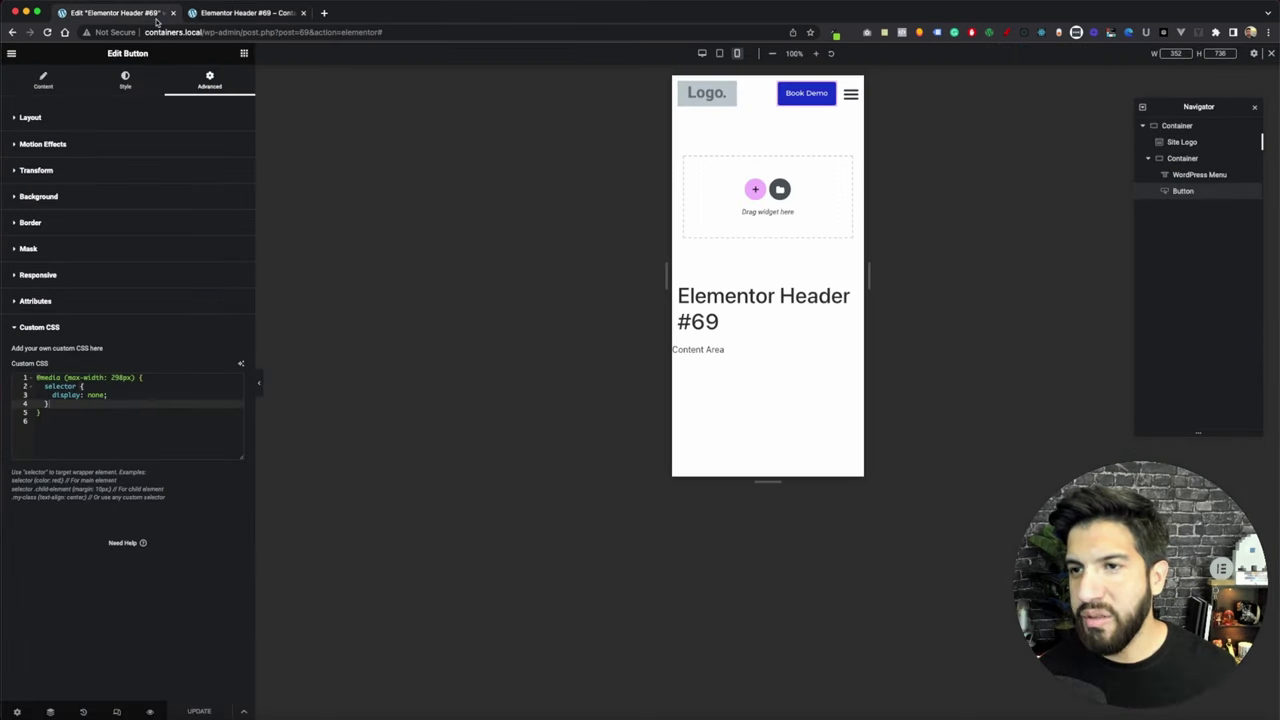
pyautogui.click(700, 54)
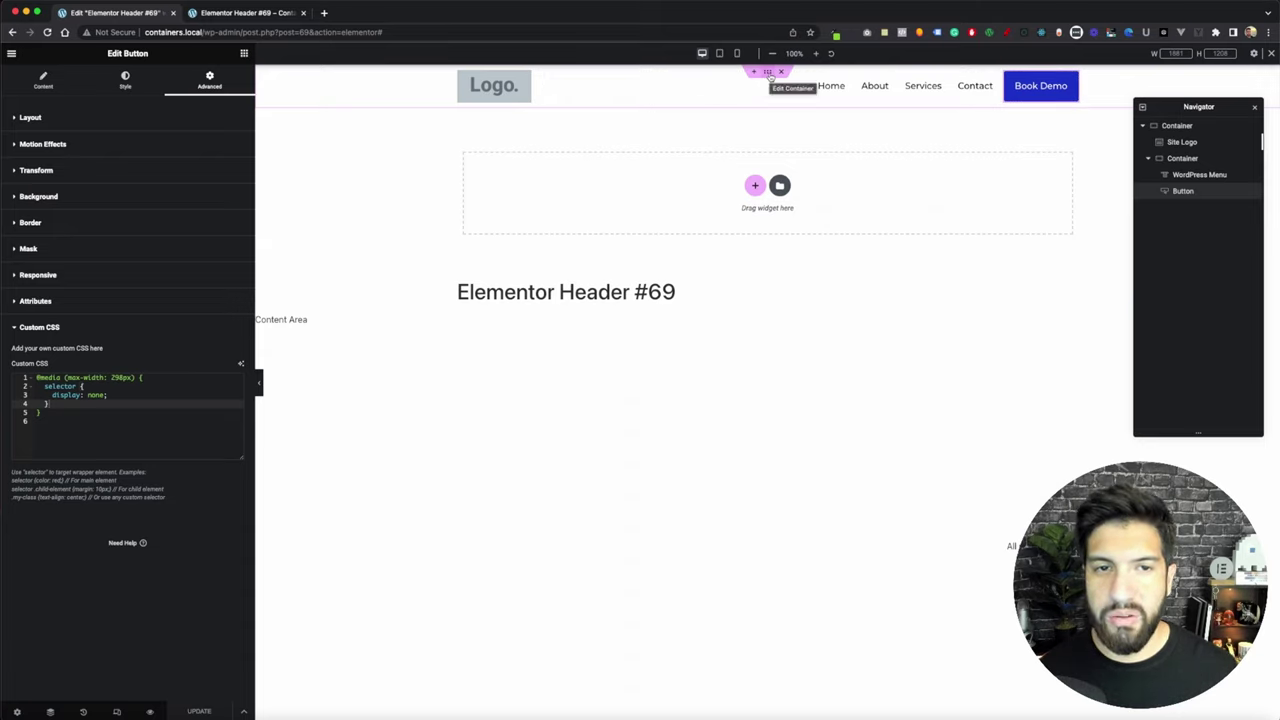
pyautogui.click(768, 72)
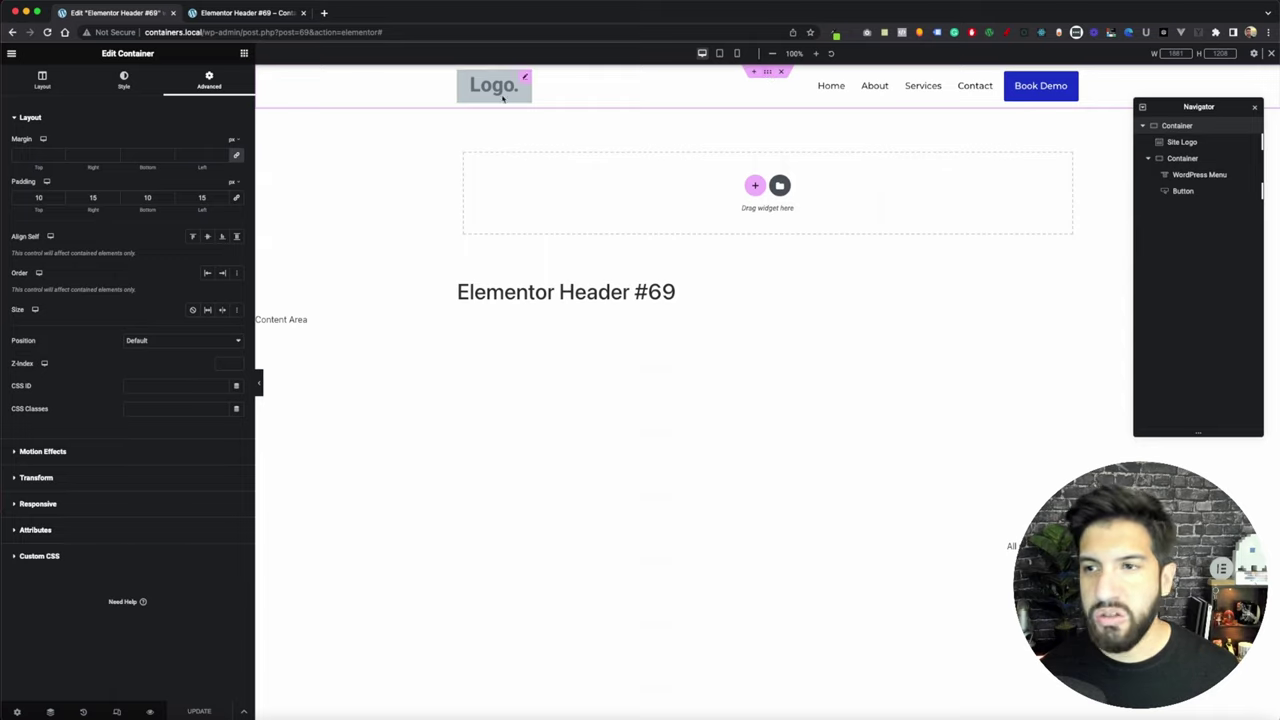
pyautogui.click(124, 88)
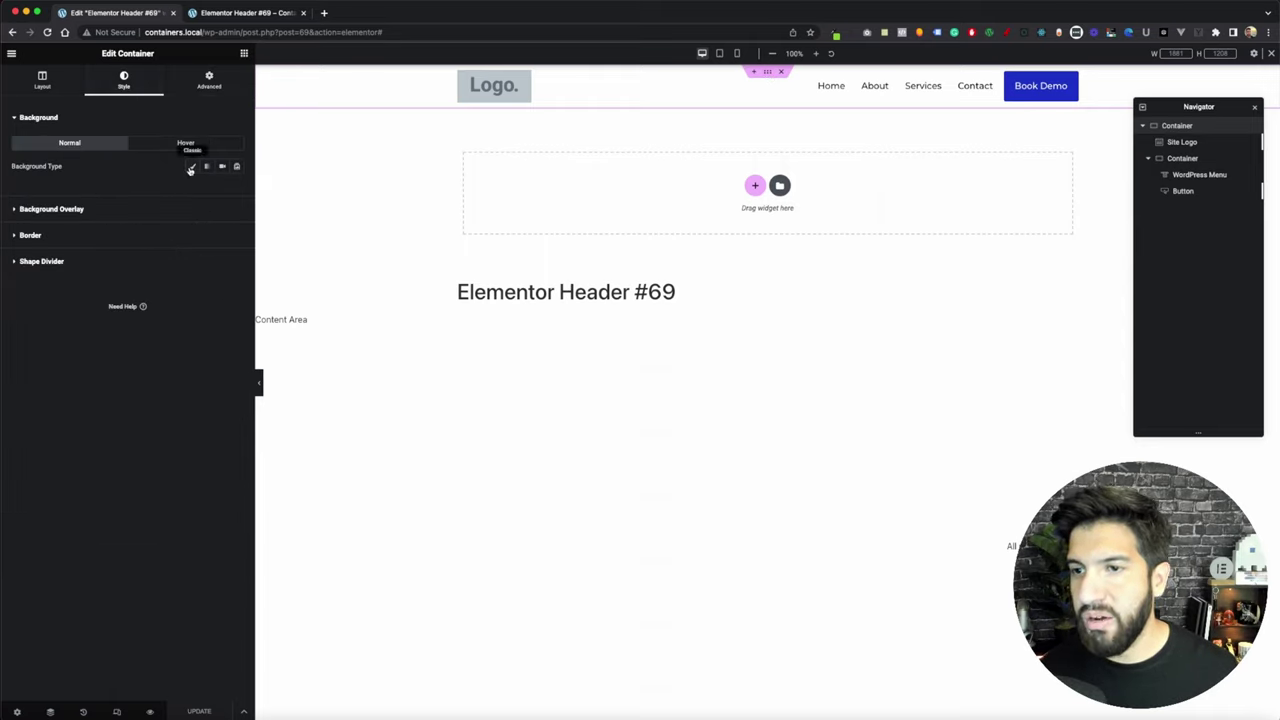
pyautogui.click(191, 167)
pyautogui.click(237, 189)
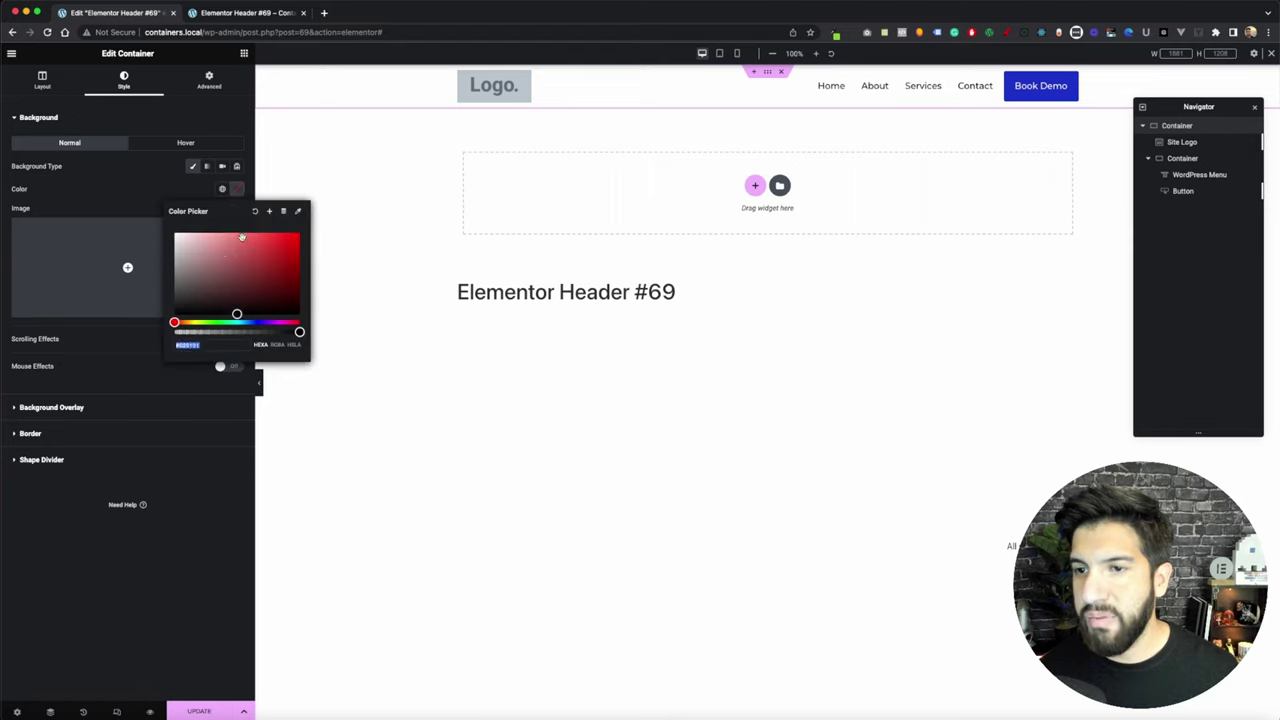
pyautogui.click(144, 194)
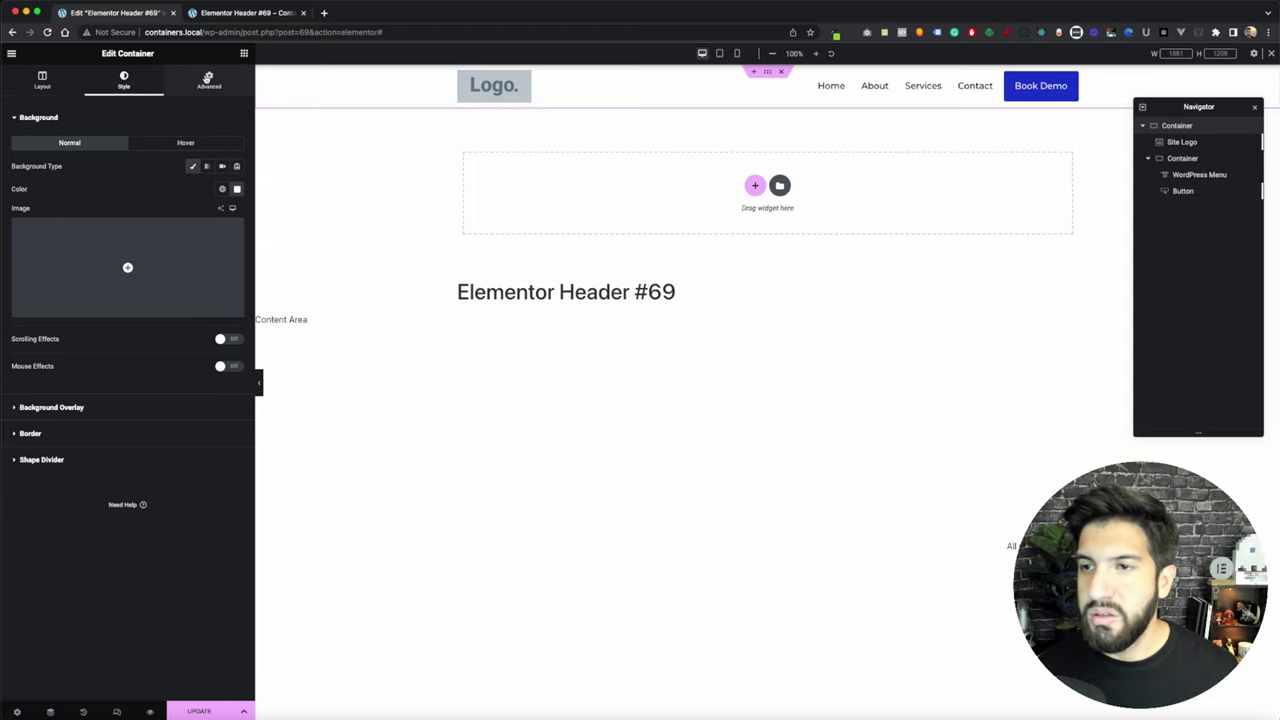
# Set the outer header container's Sticky motion effect to Top and update the header template
pyautogui.click(207, 82)
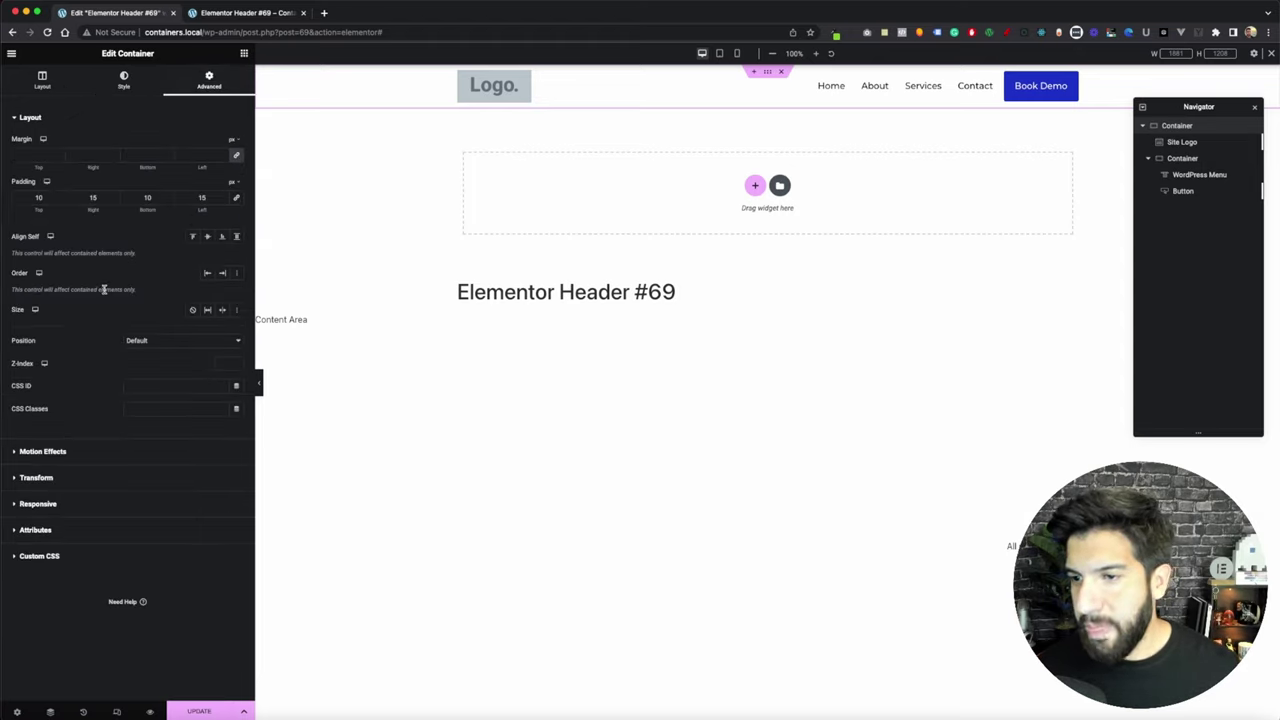
pyautogui.click(43, 451)
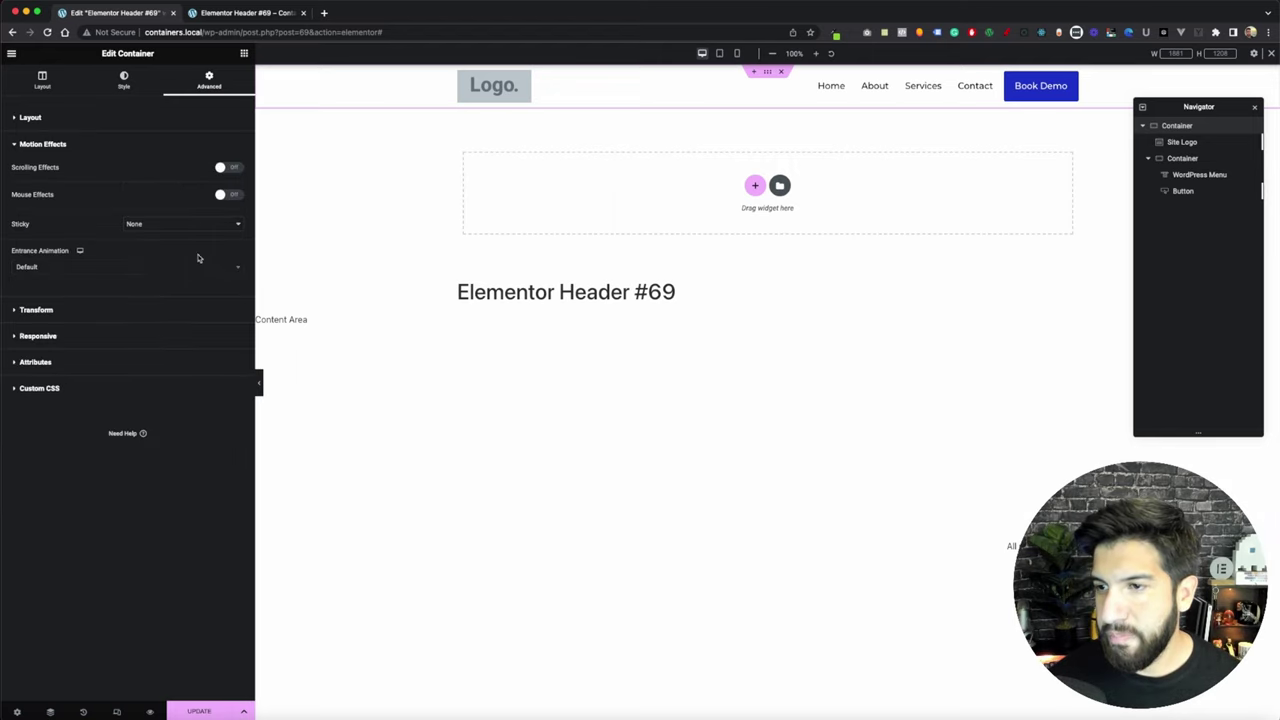
pyautogui.click(142, 225)
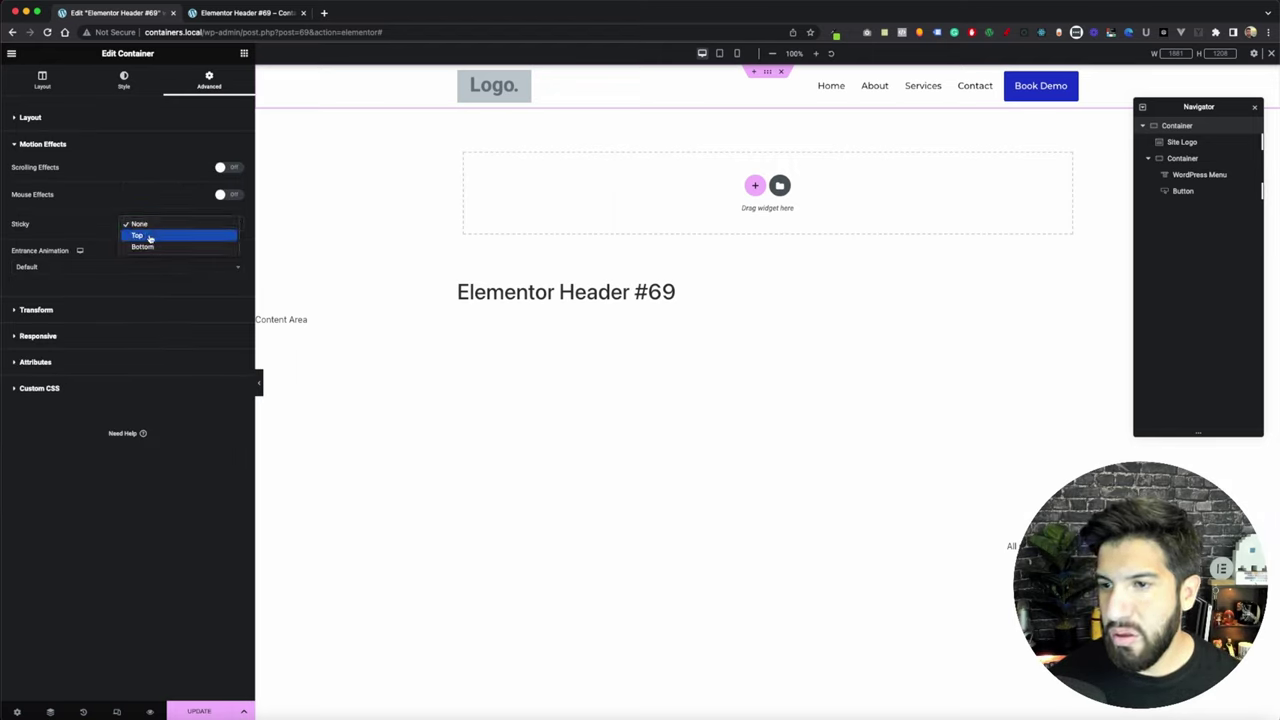
pyautogui.click(138, 235)
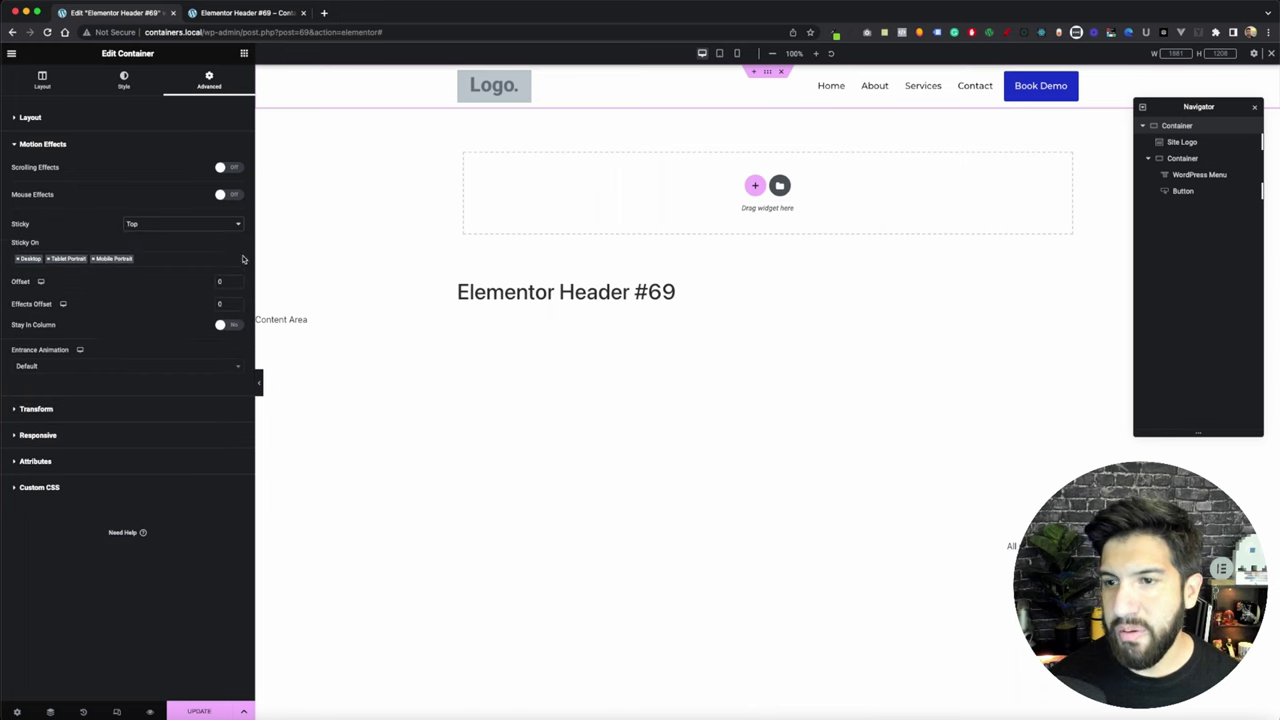
pyautogui.click(606, 326)
pyautogui.hotkey('ctrl', 's')
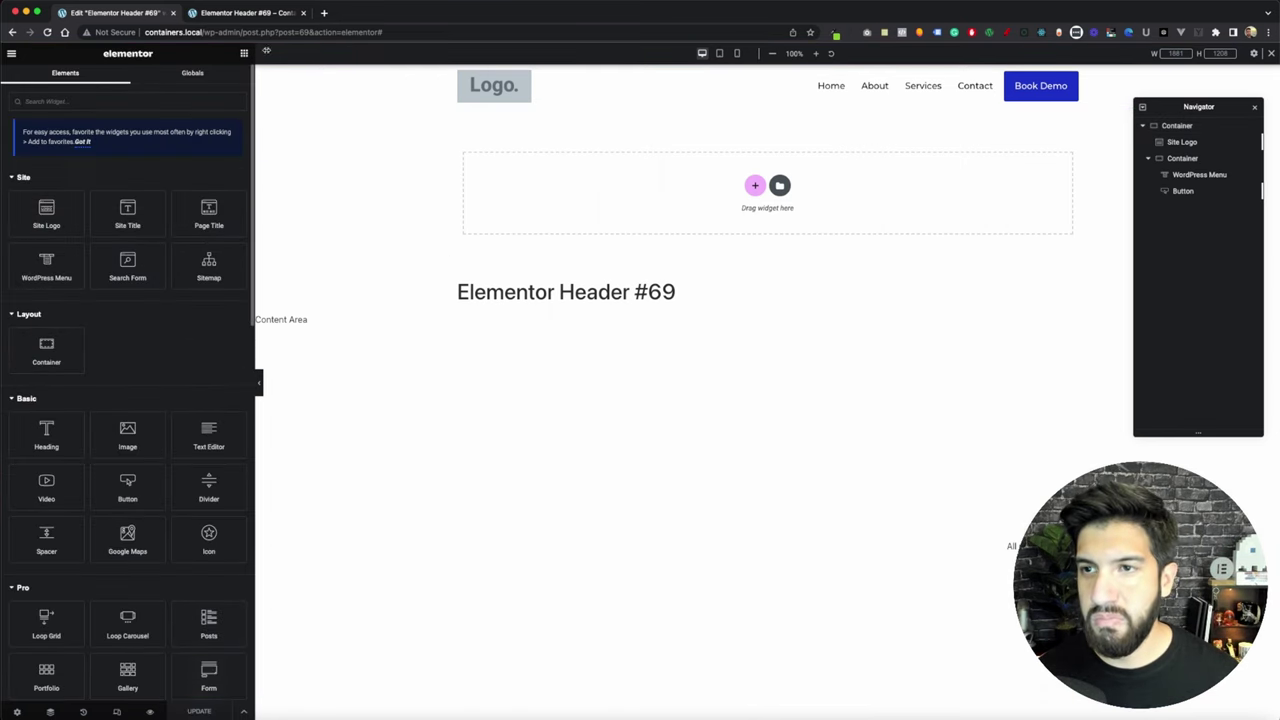
# Open the site's Home page and scroll through the hero section to check the header's sticky behaviour
pyautogui.click(250, 13)
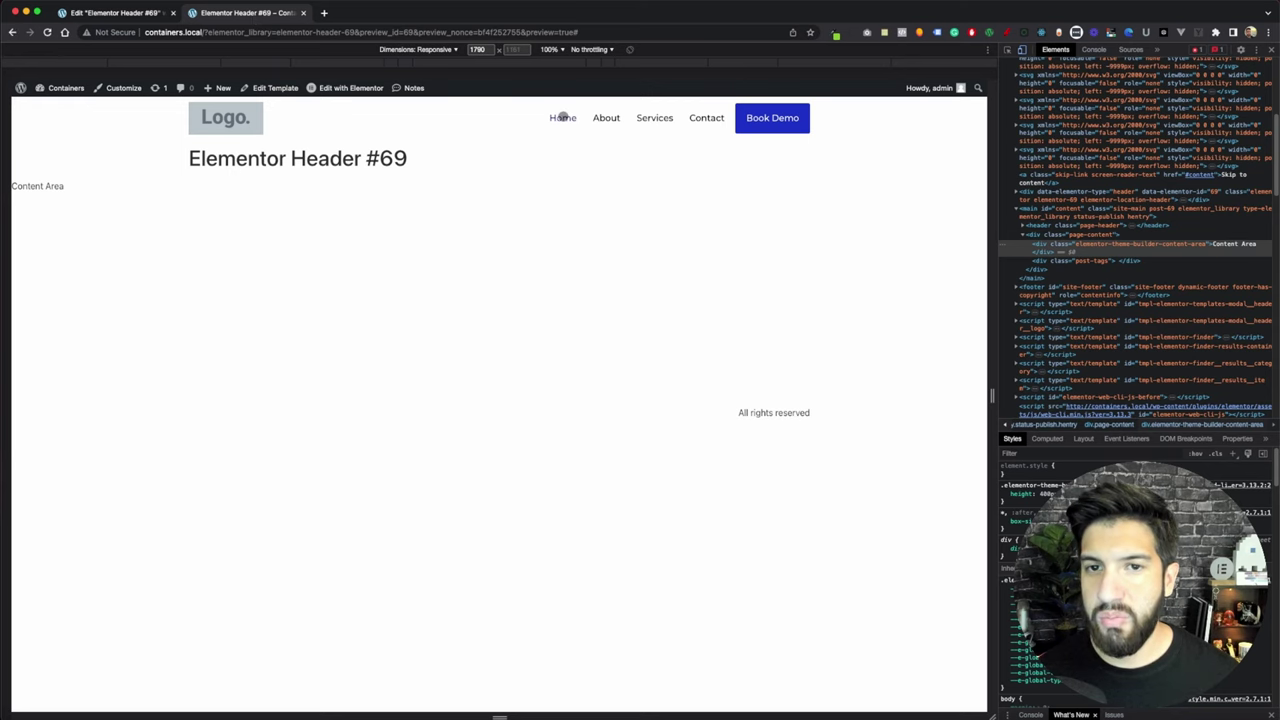
pyautogui.click(204, 32)
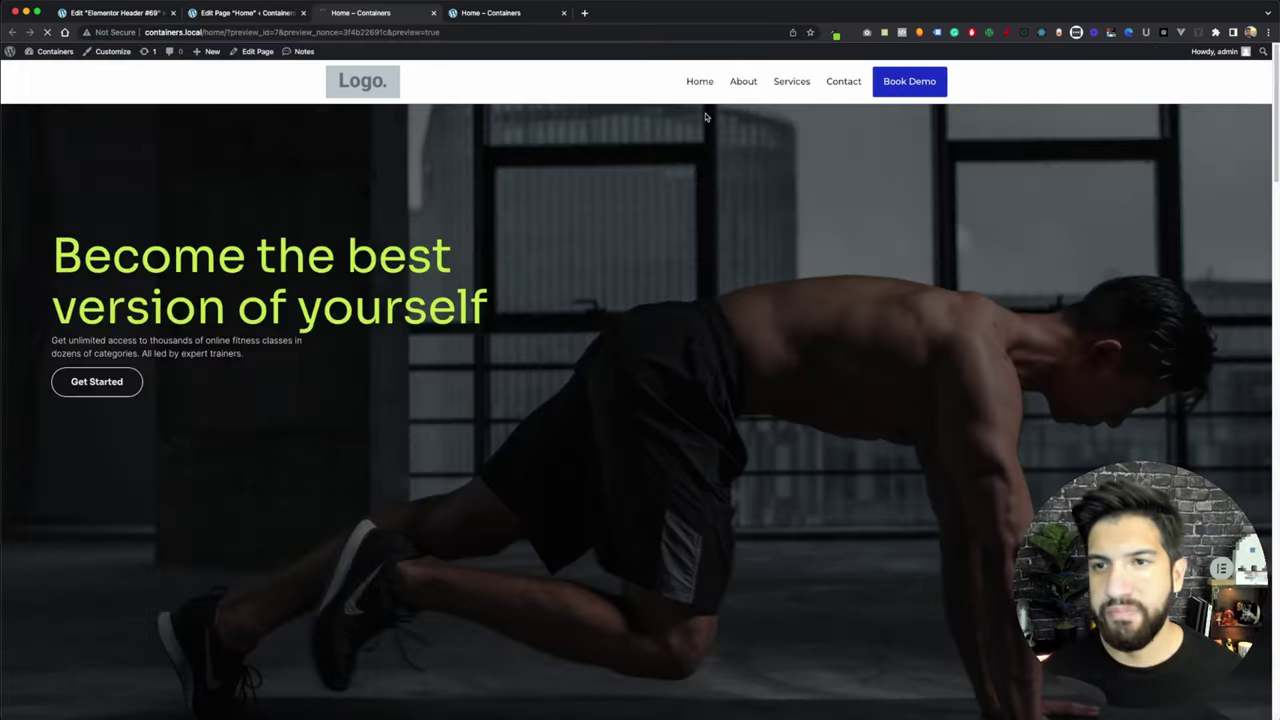
pyautogui.scroll(-5, 694, 197)
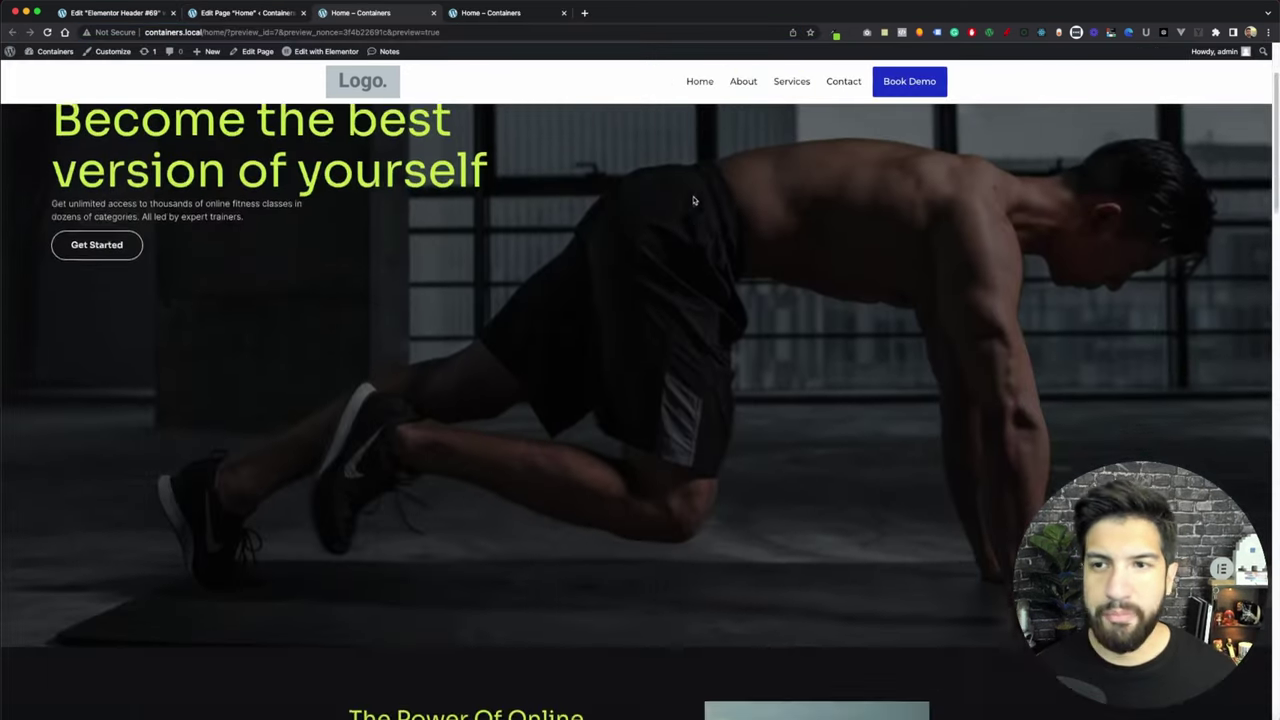
pyautogui.scroll(5, 690, 198)
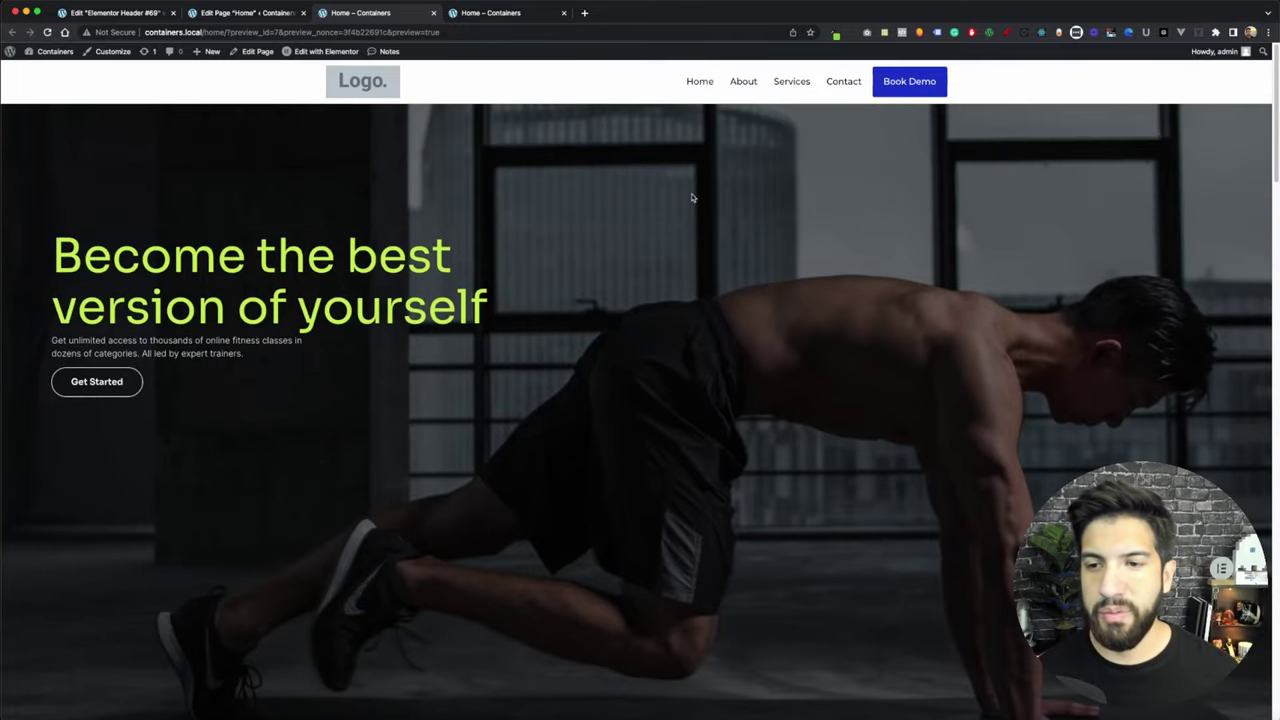